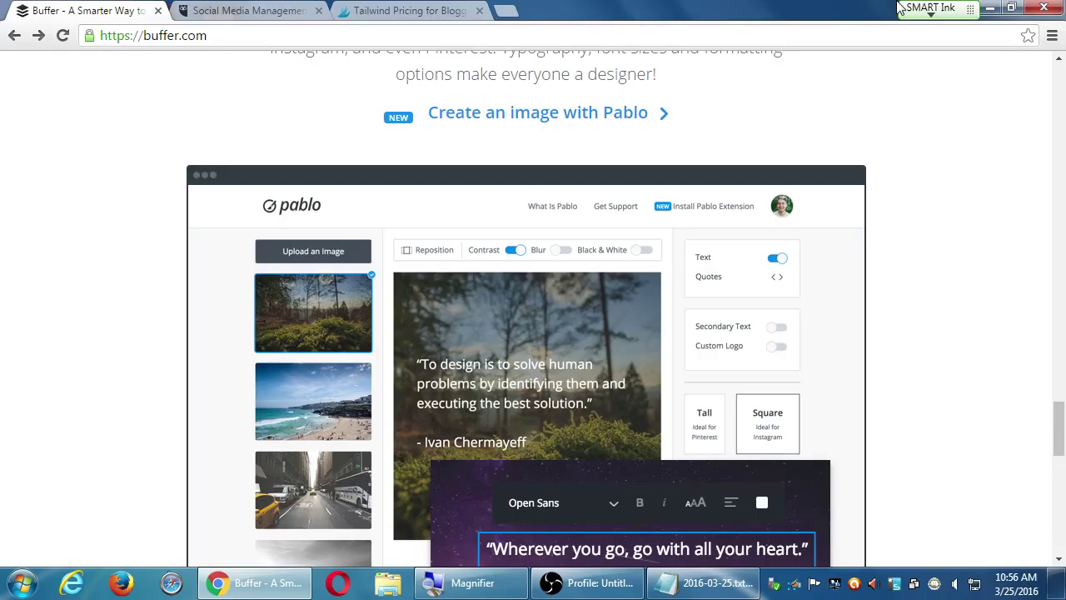
# Load wikipedia.org in the Buffer tab, then cycle forward to the Hootsuite and Tailwind tabs
pyautogui.hotkey('ctrl', 'l')
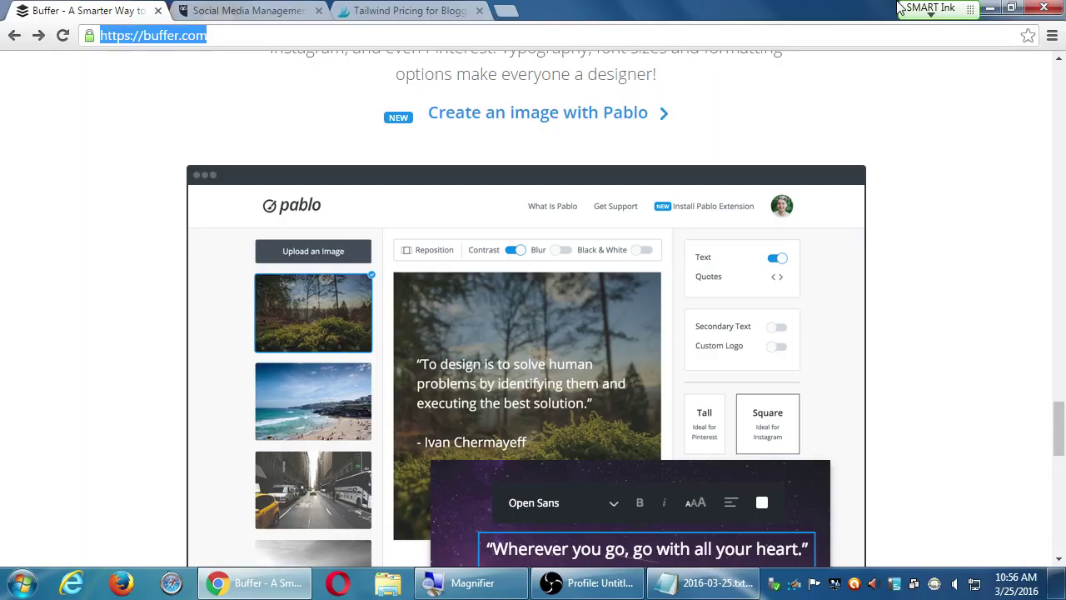
pyautogui.write('e')
pyautogui.press('BackSpace')
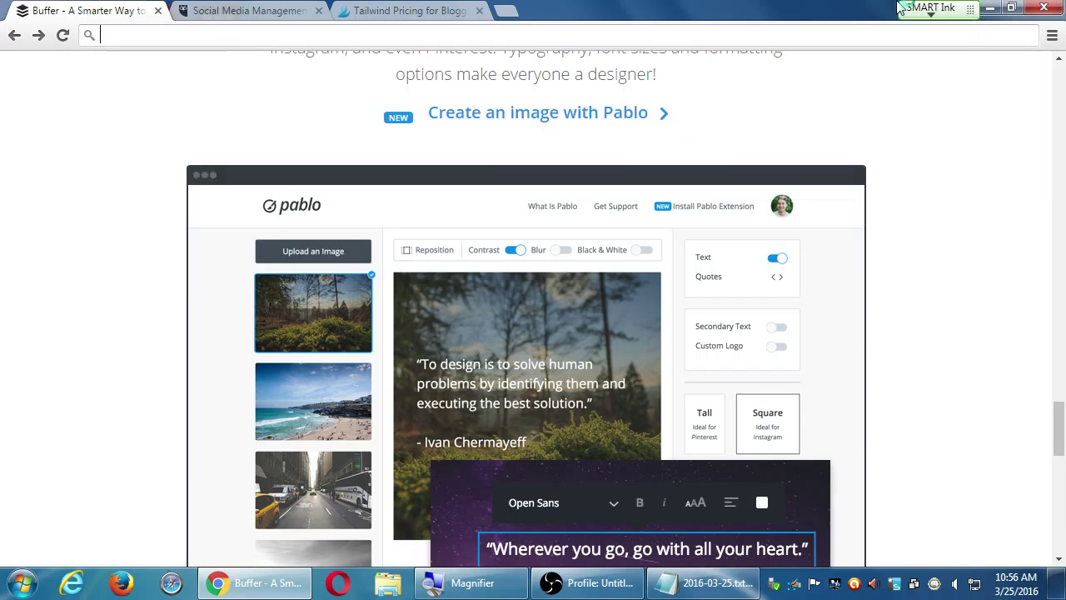
pyautogui.write('wikipe')
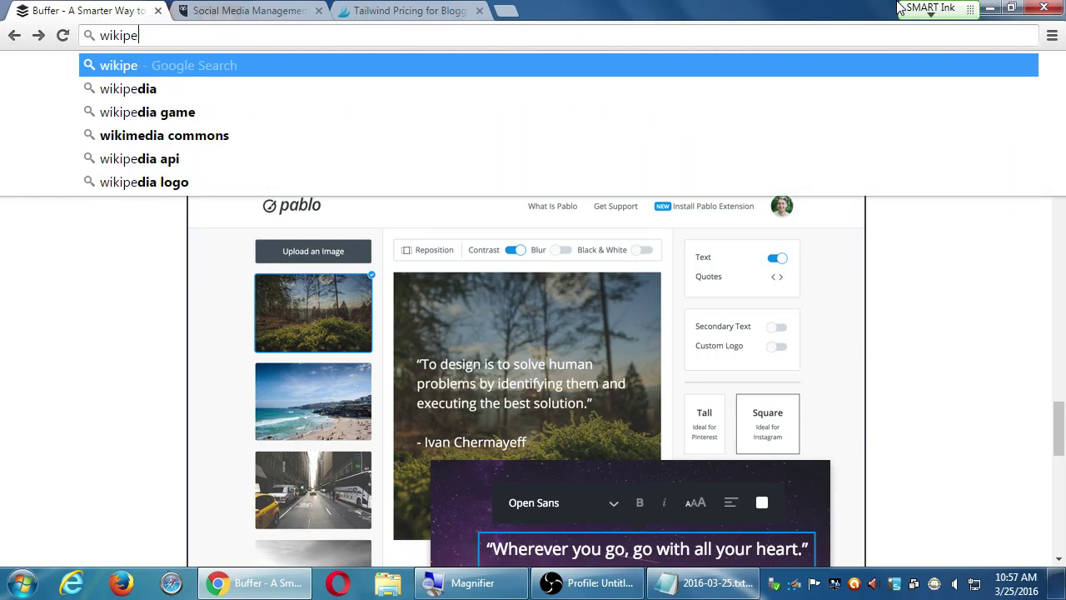
pyautogui.write('dia.o')
pyautogui.press('BackSpace')
pyautogui.press('BackSpace')
pyautogui.write('.')
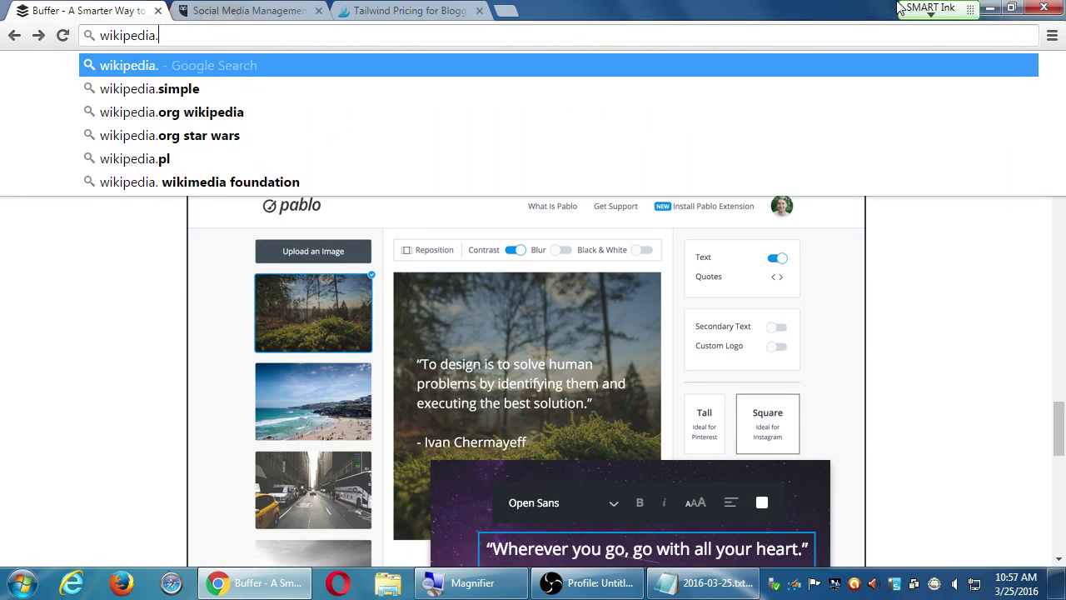
pyautogui.write('org')
pyautogui.press('Return')
pyautogui.hotkey('ctrl', 'Tab')
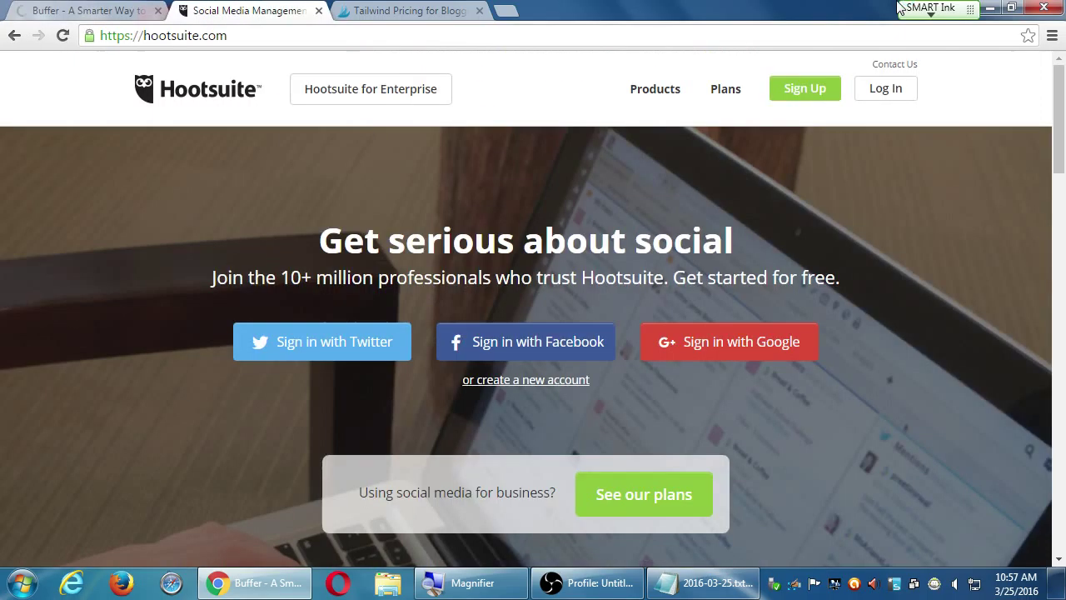
pyautogui.hotkey('ctrl', 'Tab')
# Return to the Wikipedia tab and search the portal for 'list of social networks'
pyautogui.hotkey('ctrl', 'shift', 'Tab')
pyautogui.hotkey('ctrl', 'shift', 'Tab')
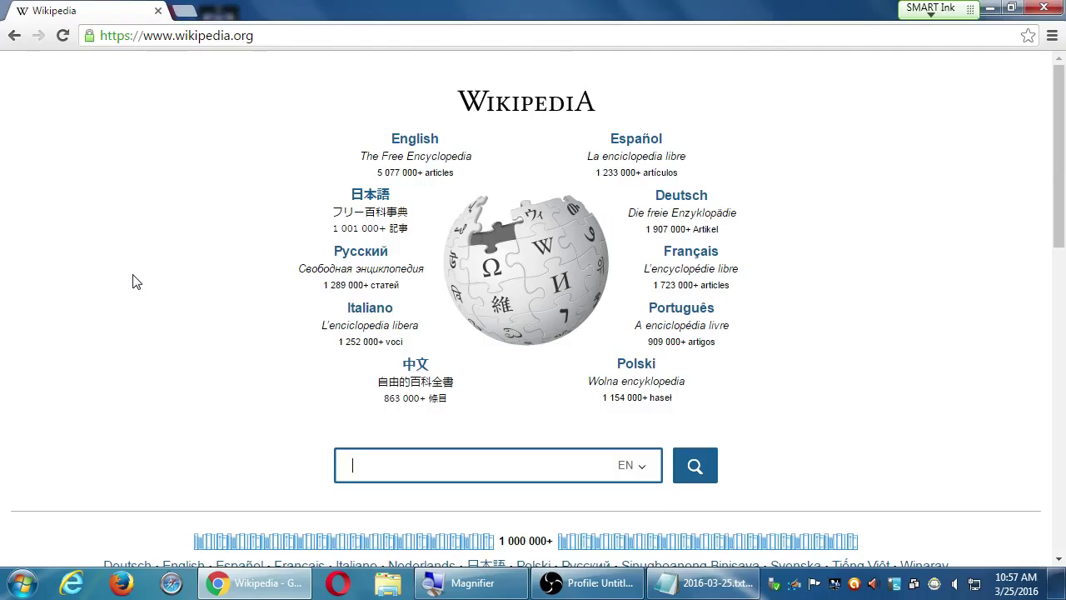
pyautogui.write('list of social networks')
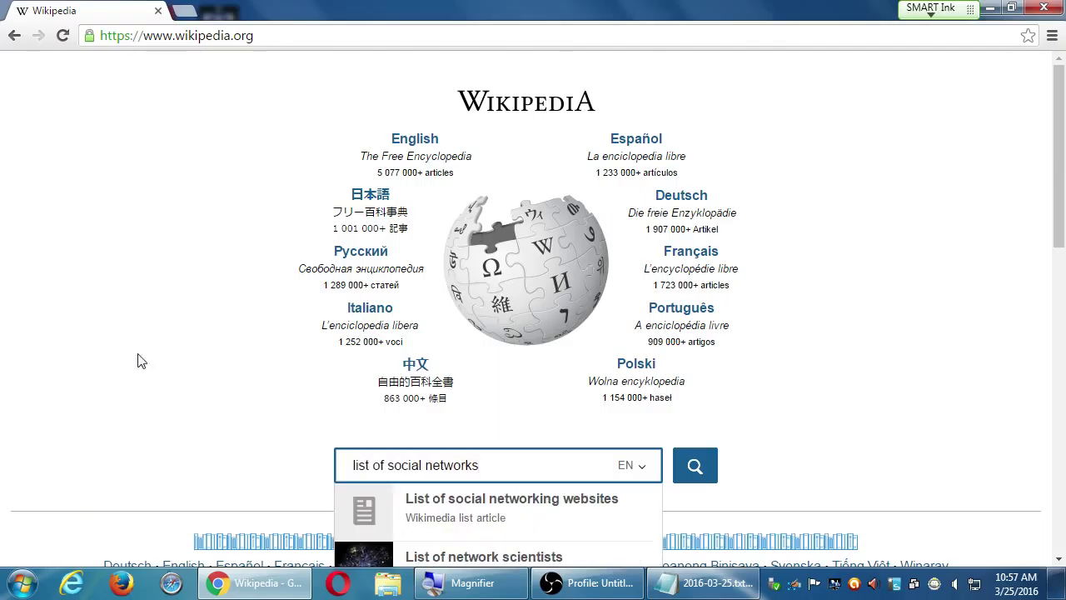
# Open the List of social networking websites article, scroll to its references and return to the top
pyautogui.click(505, 518)
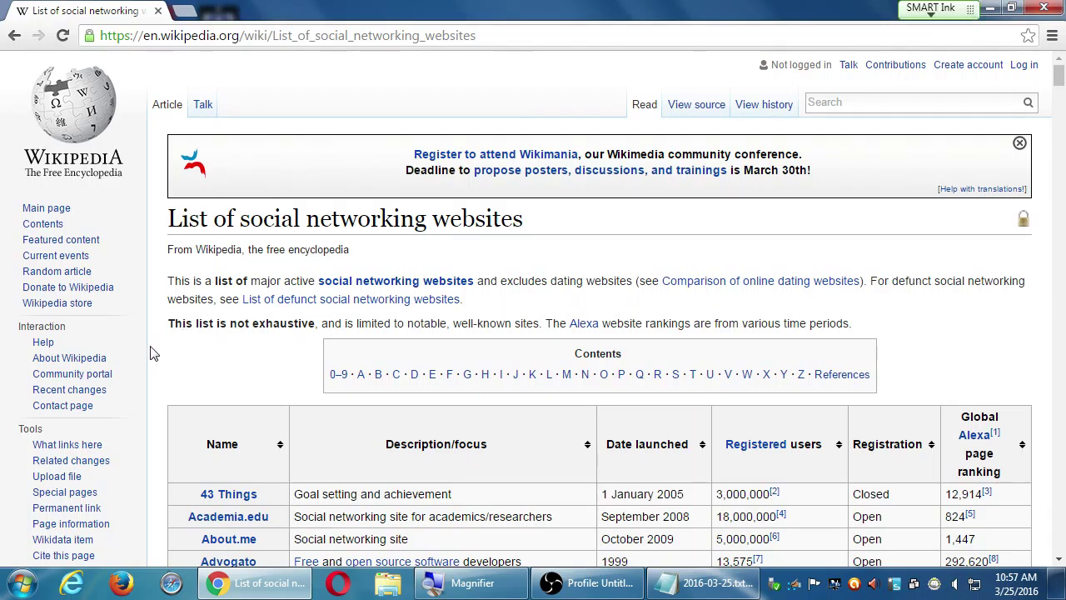
pyautogui.scroll(-10, 151, 353)
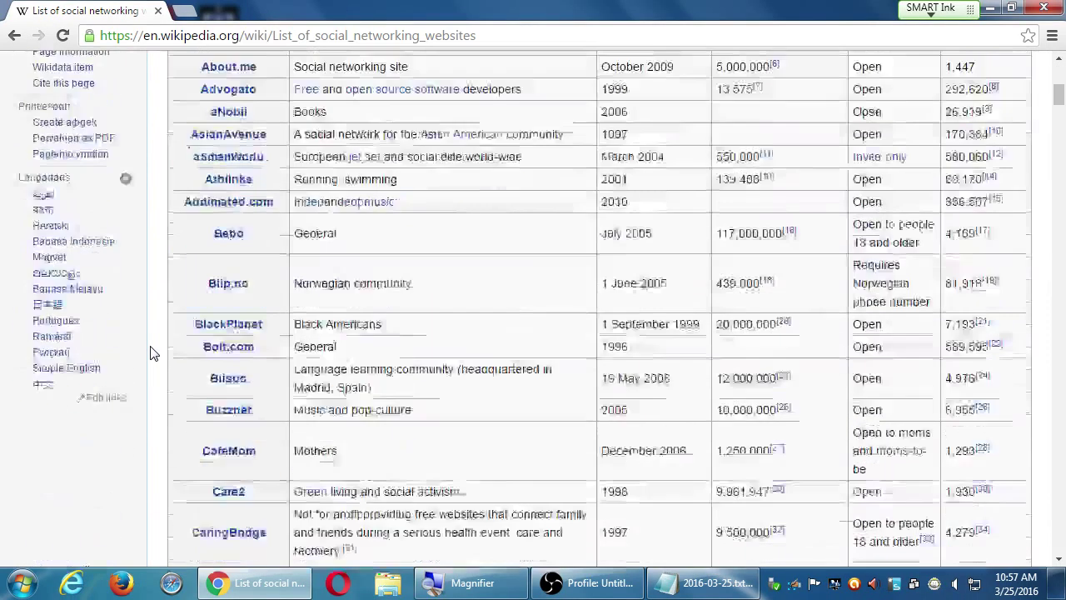
pyautogui.scroll(-20, 150, 353)
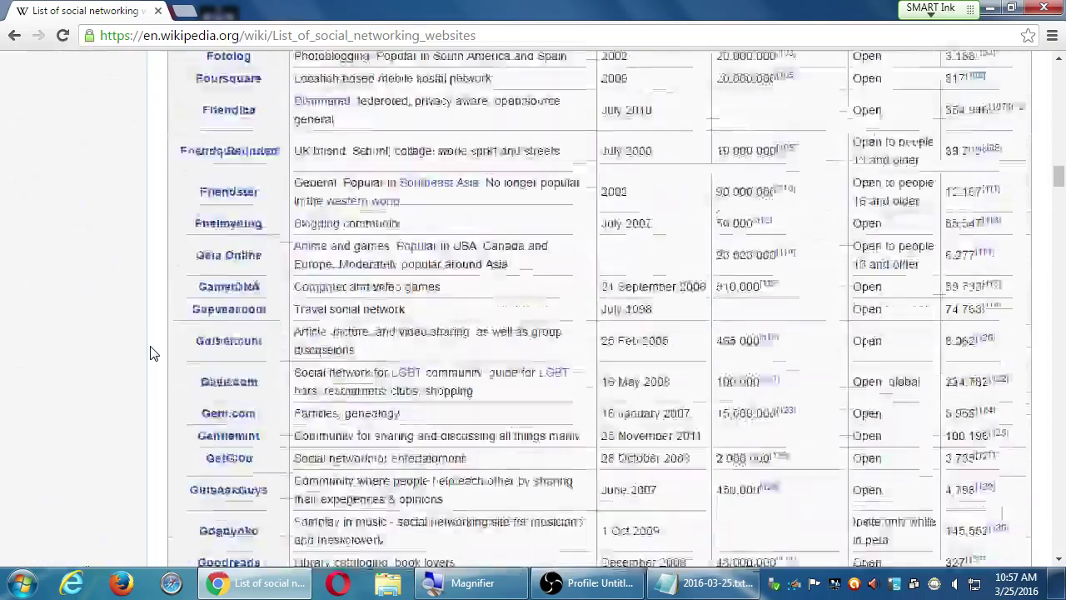
pyautogui.scroll(-20, 150, 353)
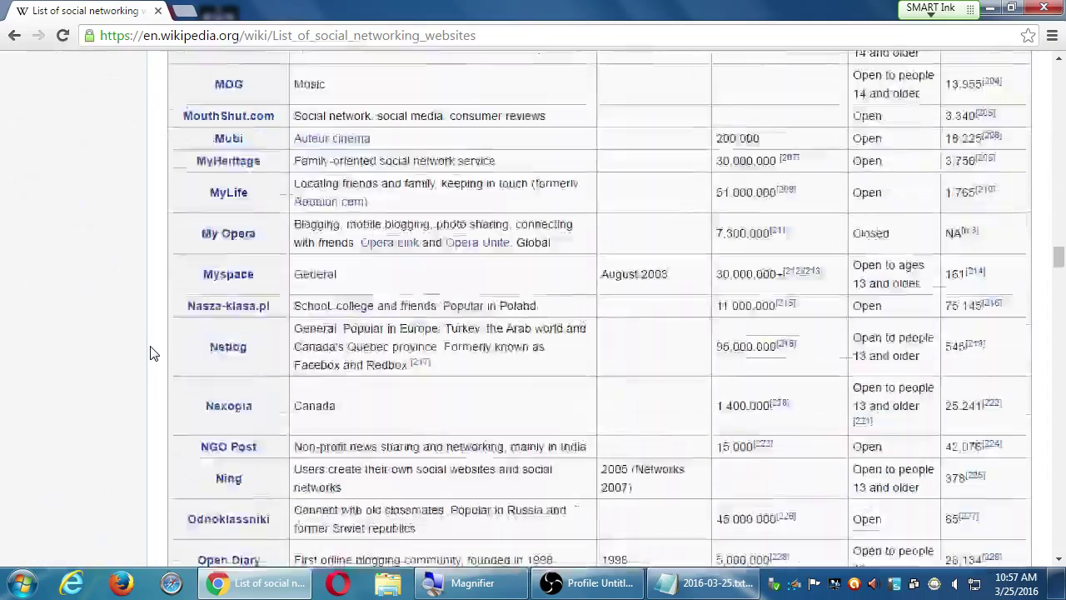
pyautogui.scroll(-20, 151, 353)
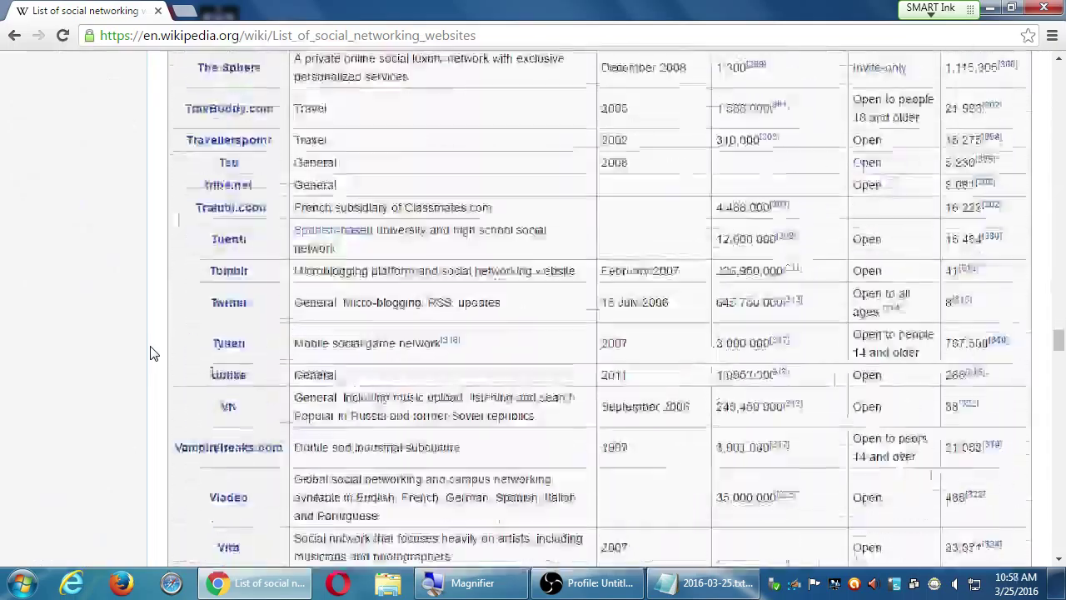
pyautogui.scroll(-20, 151, 353)
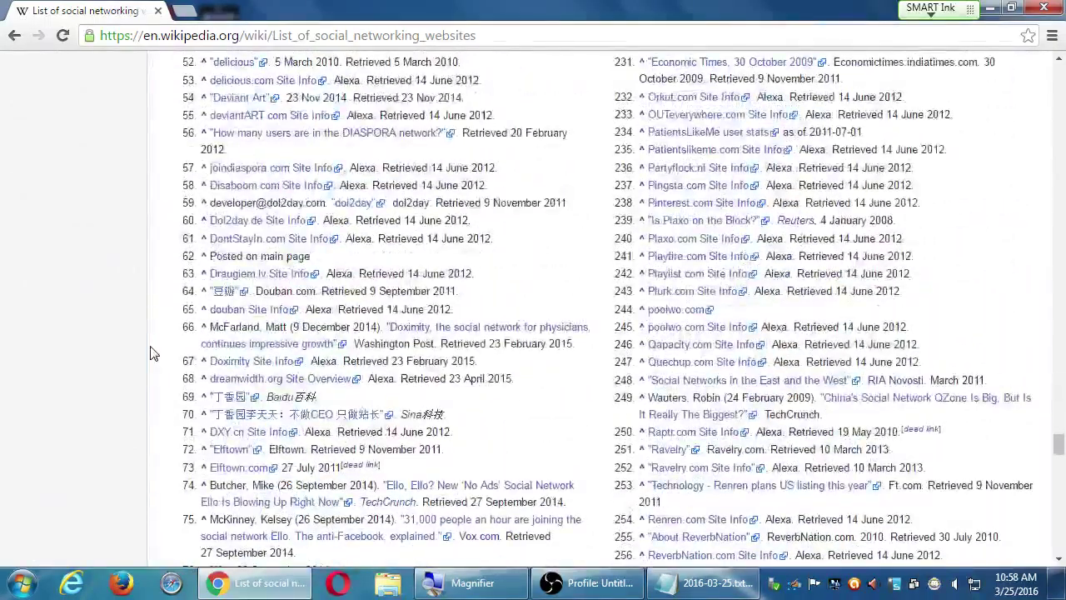
pyautogui.scroll(5, 151, 353)
pyautogui.scroll(10, 151, 353)
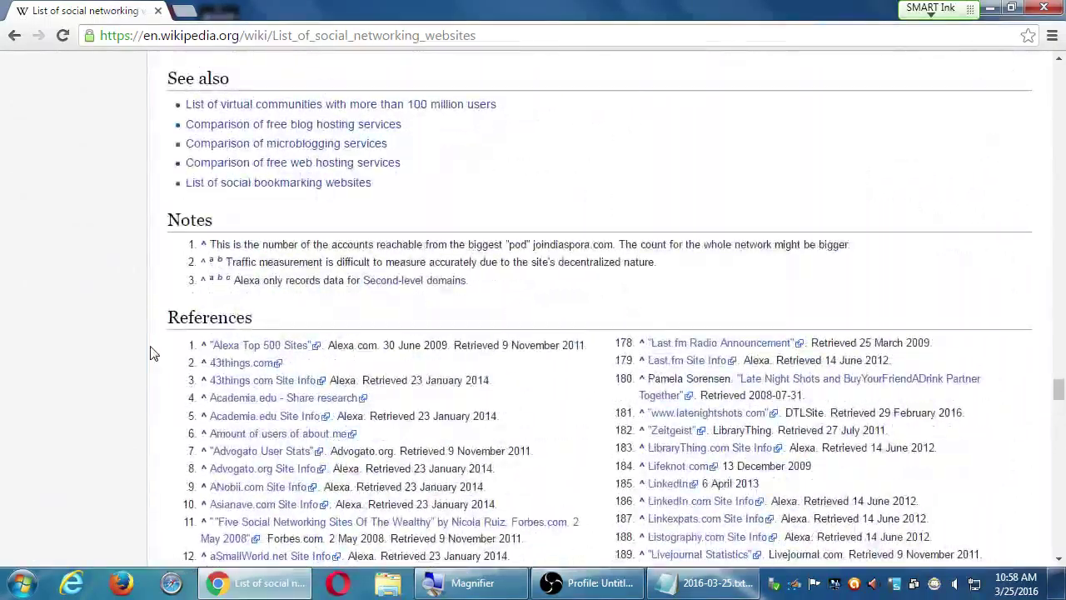
pyautogui.press('Home')
# Scroll through the article's table of sites a second time, then jump back to the top
pyautogui.scroll(-3, 151, 353)
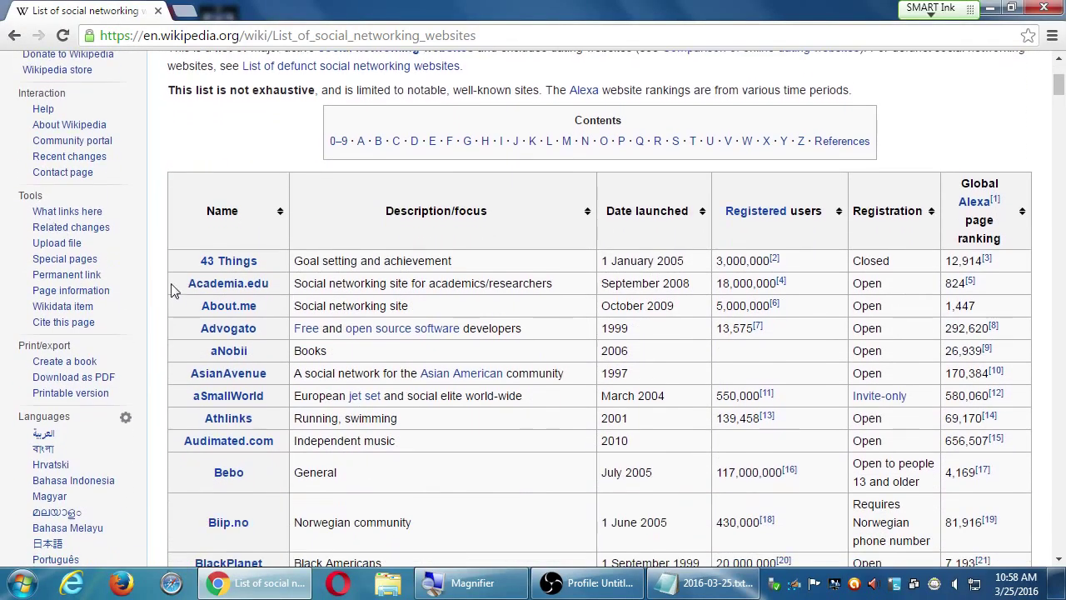
pyautogui.scroll(-20, 164, 285)
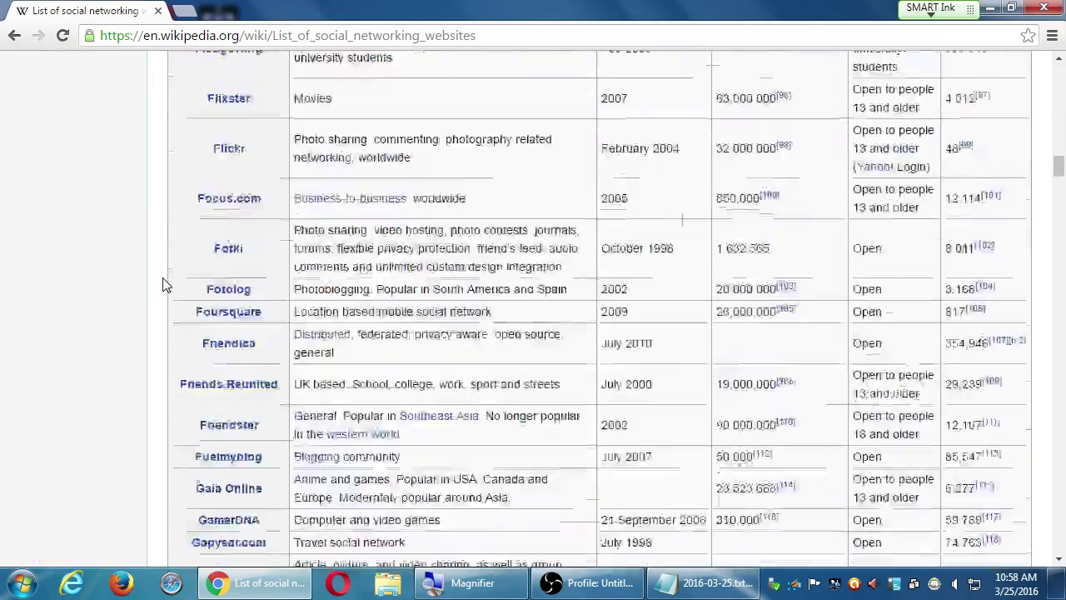
pyautogui.scroll(-20, 164, 285)
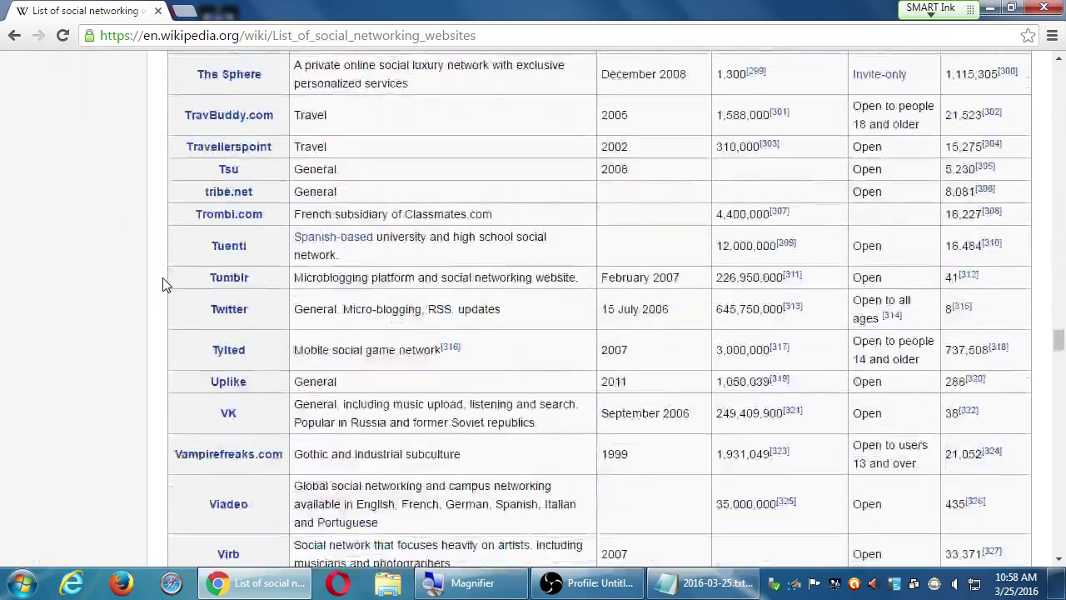
pyautogui.scroll(-4, 164, 285)
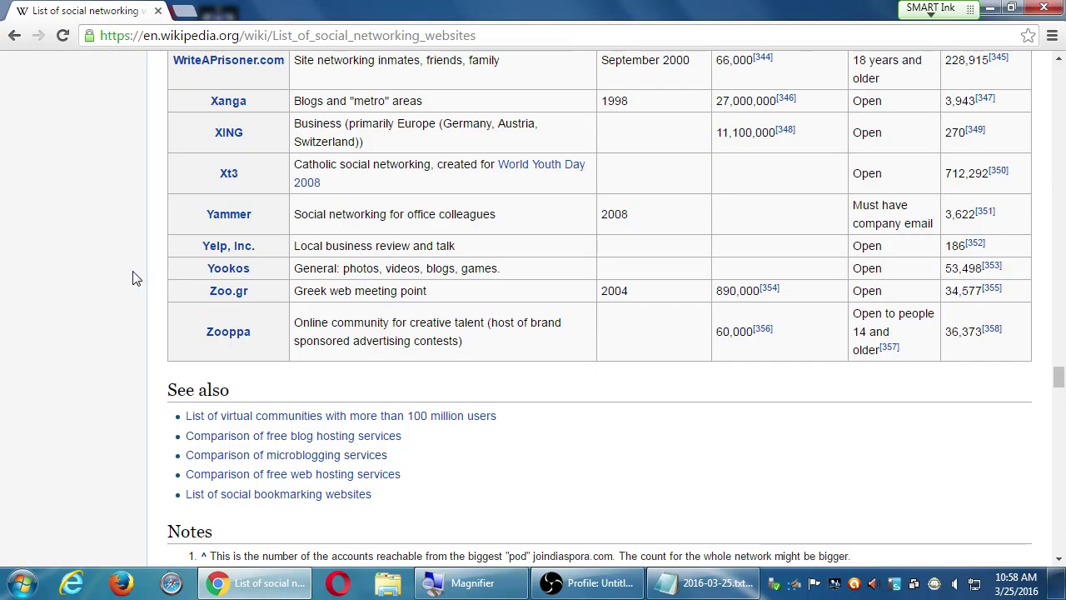
pyautogui.press('Home')
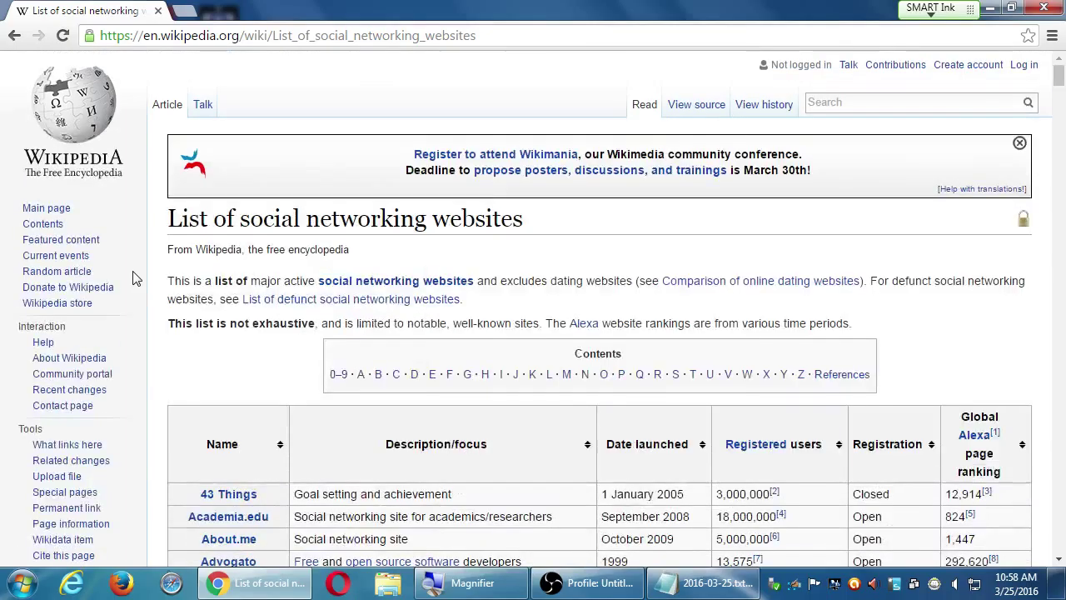
pyautogui.scroll(-3, 136, 278)
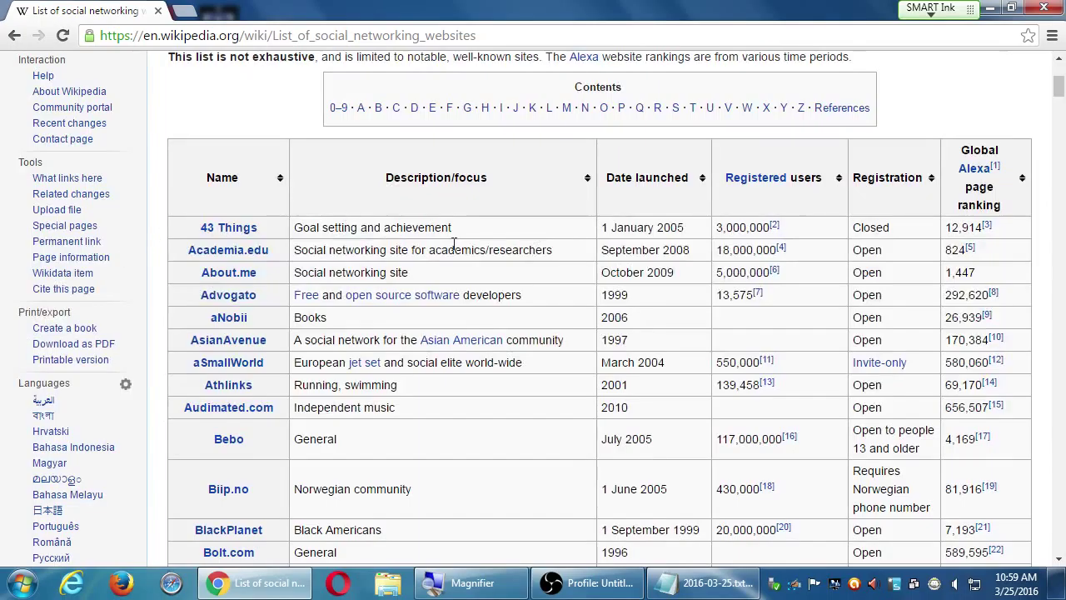
# Sort the table by Global Alexa page ranking ascending, descending, ascending, then alphabetically by Name
pyautogui.click(1022, 181)
pyautogui.click(1022, 182)
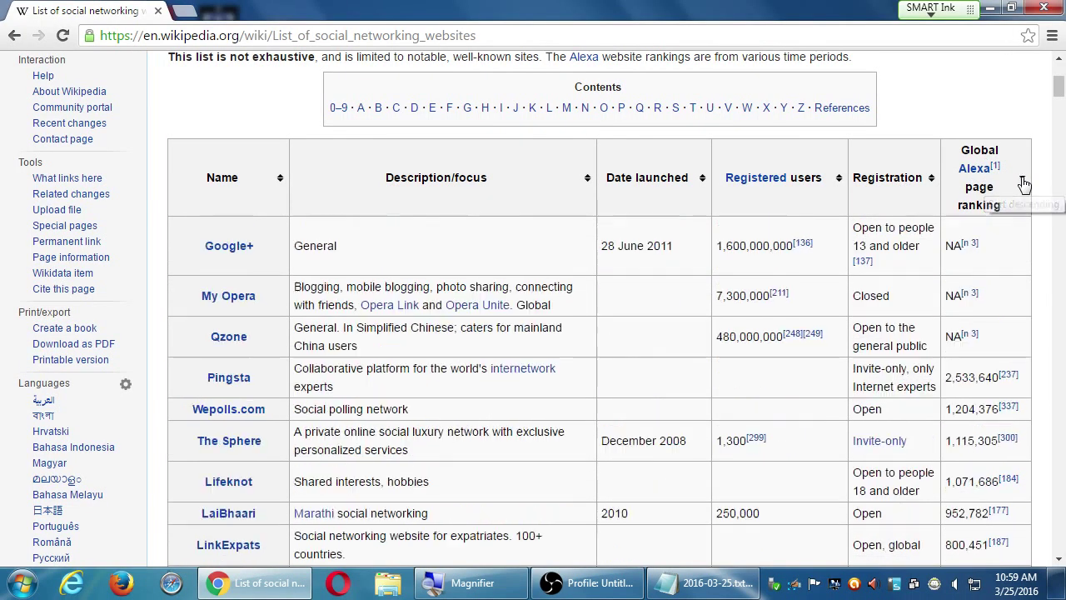
pyautogui.click(1023, 181)
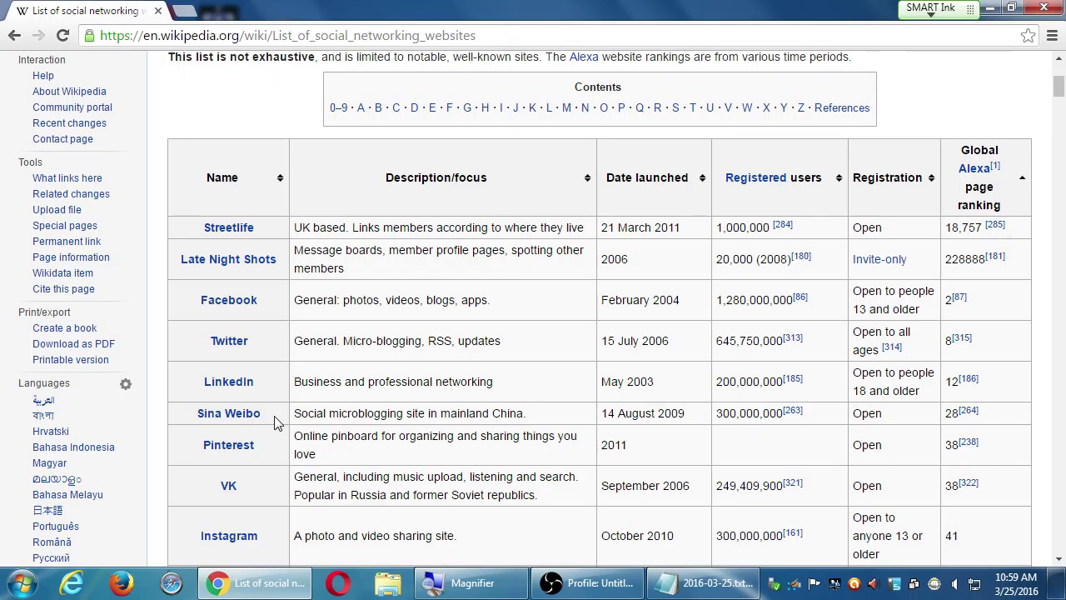
pyautogui.click(232, 187)
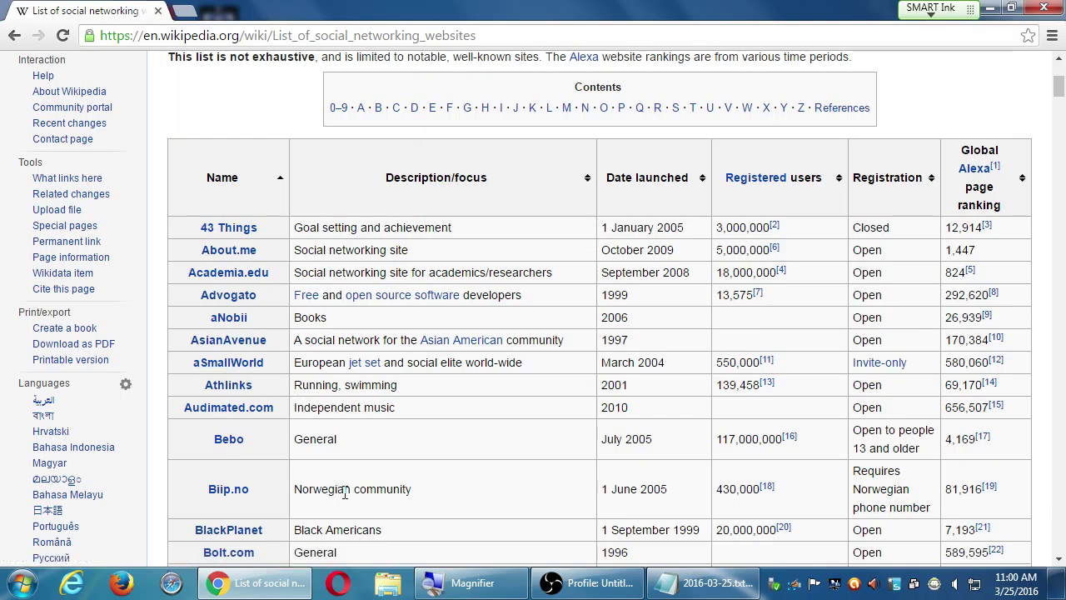
# Scroll the table from Biip.no, highlighting its registration requirement, down to the Ning entry
pyautogui.scroll(-3, 344, 491)
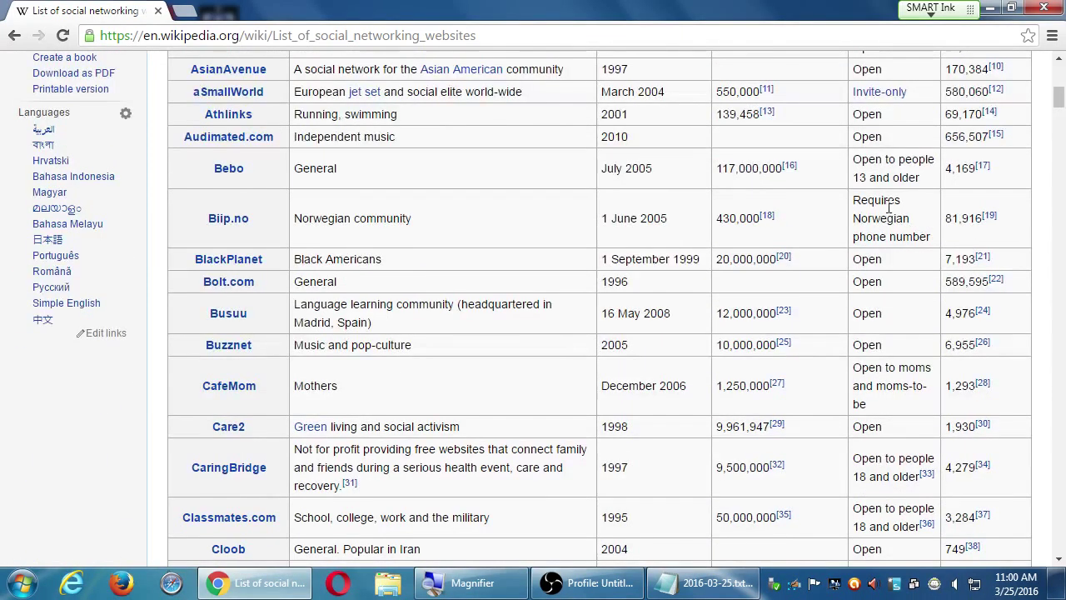
pyautogui.moveTo(875, 200); pyautogui.dragTo(886, 237)
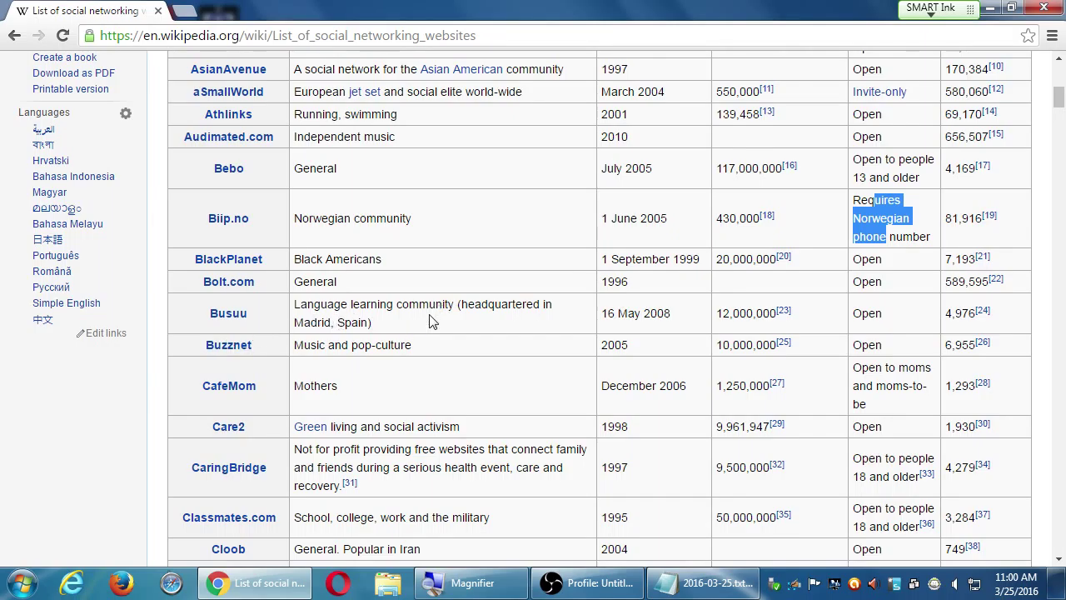
pyautogui.scroll(-7, 432, 322)
pyautogui.scroll(3, 429, 321)
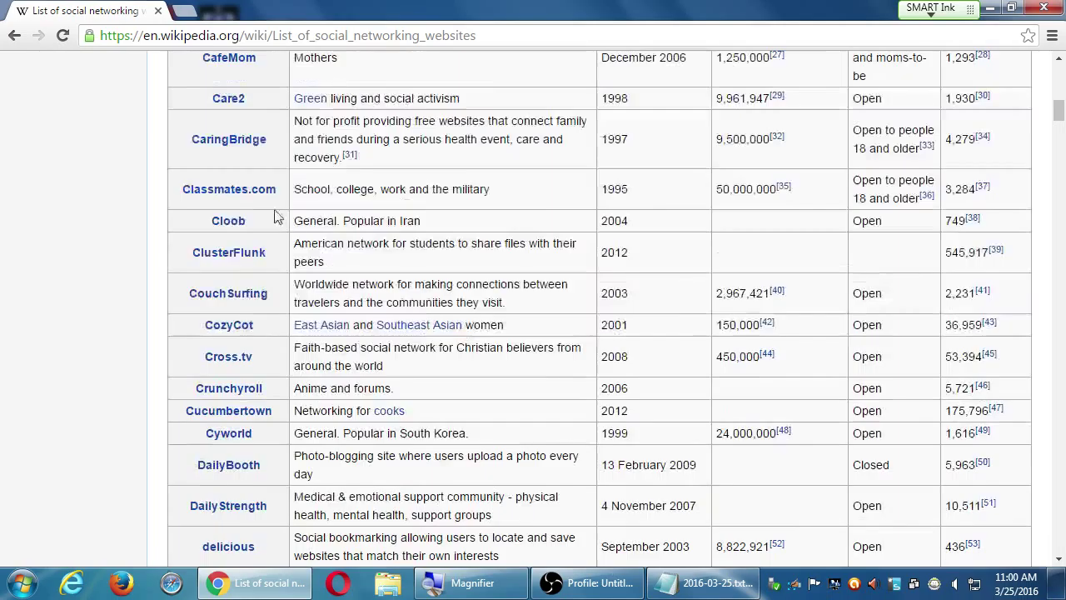
pyautogui.scroll(-9, 321, 347)
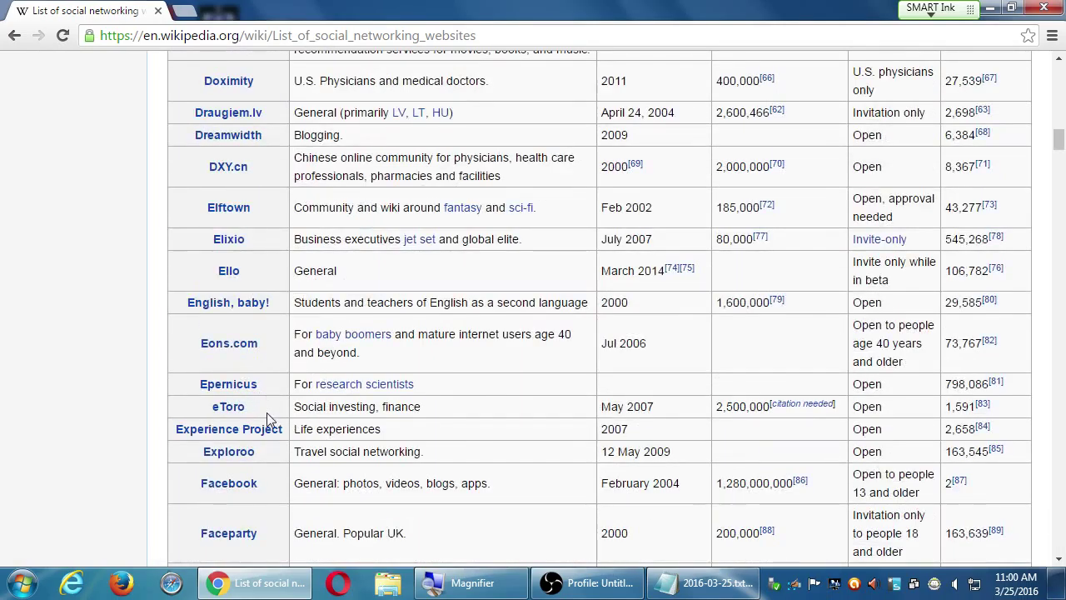
pyautogui.scroll(-5, 266, 412)
pyautogui.scroll(2, 267, 300)
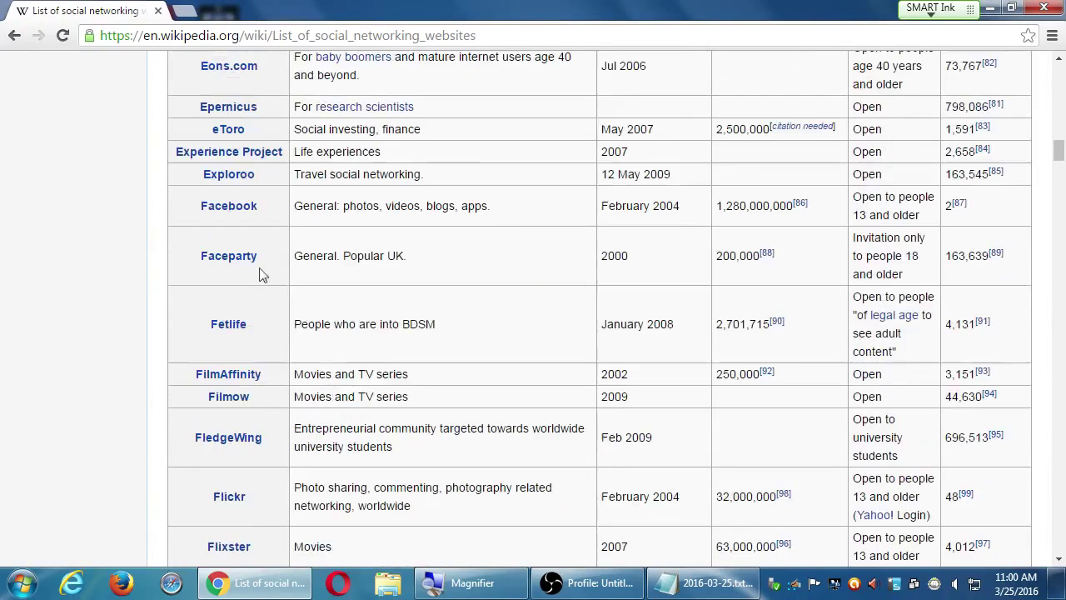
pyautogui.scroll(-5, 353, 435)
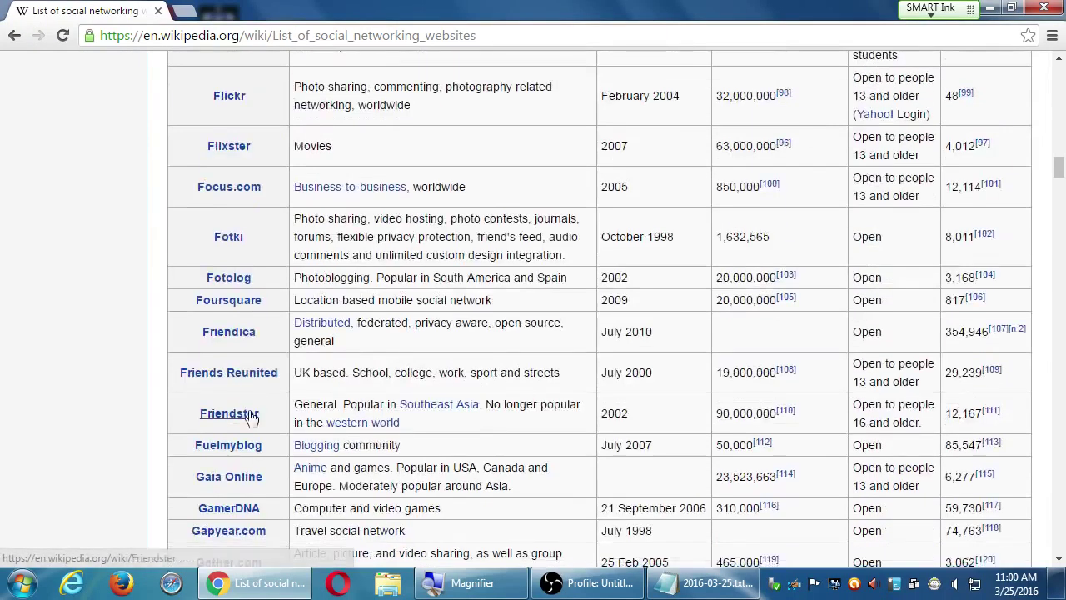
pyautogui.scroll(-15, 250, 416)
pyautogui.scroll(-15, 317, 416)
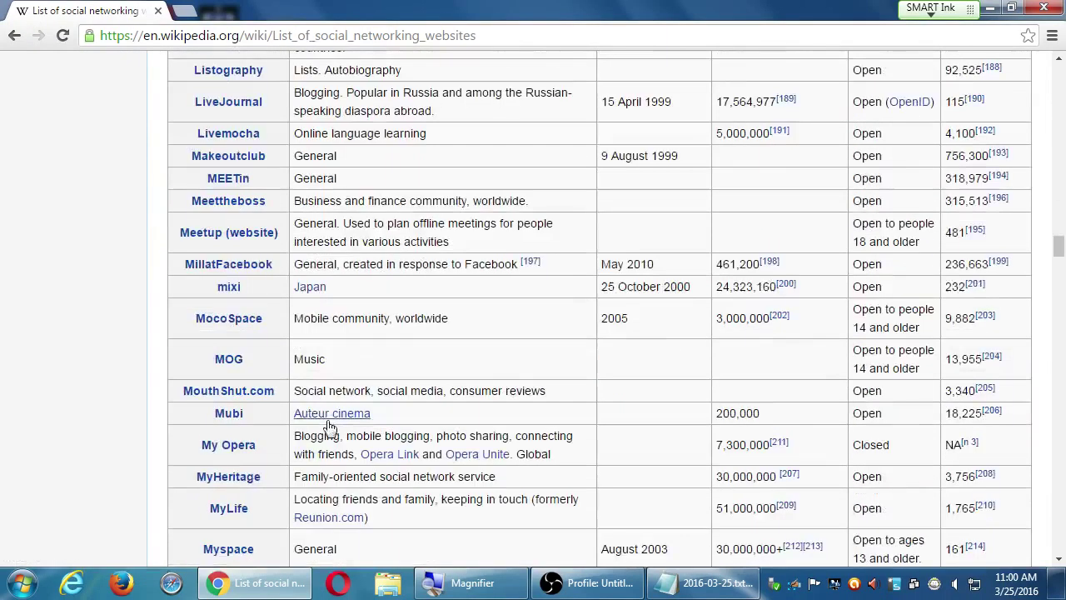
pyautogui.scroll(-5, 250, 358)
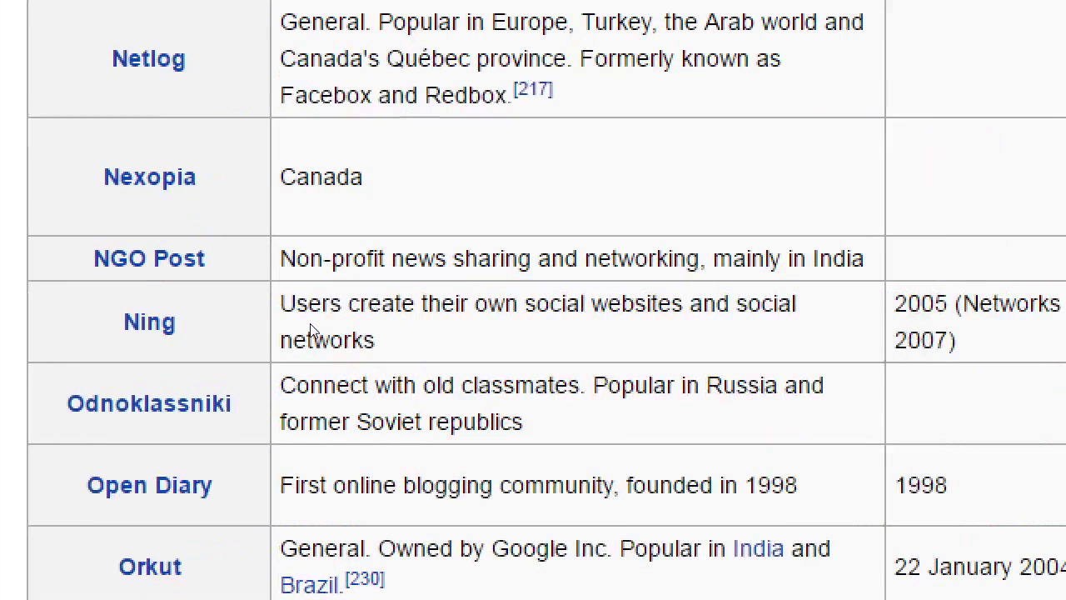
# Jump to the top of the List of social networking websites article with Home
pyautogui.press('Home')
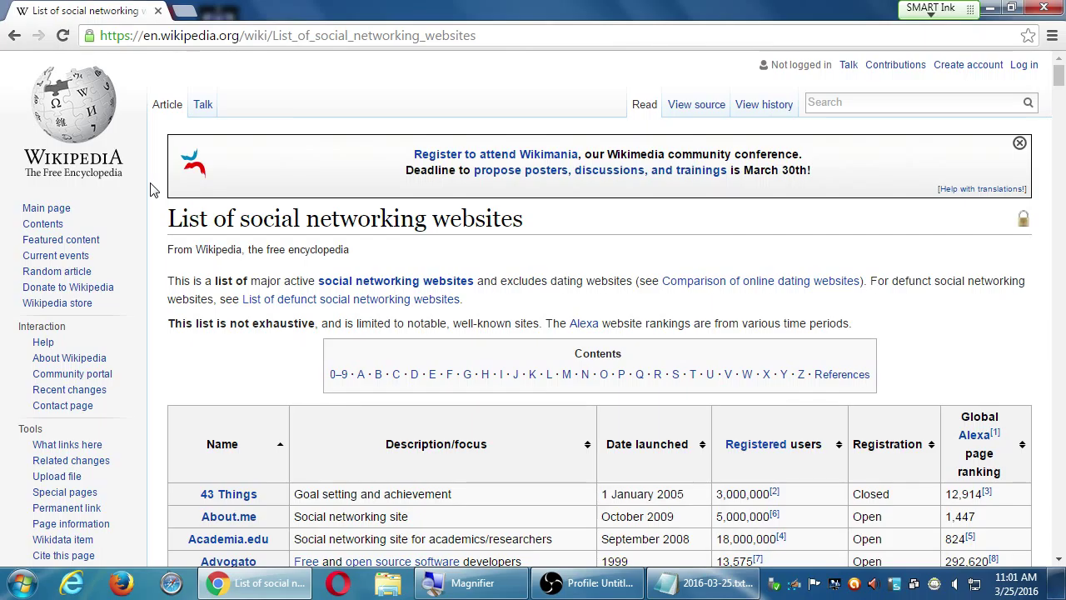
# Find 'pinter' on the page and scroll to the Pinterest row, launched 2011
pyautogui.hotkey('ctrl', 'f')
pyautogui.write('pinter')
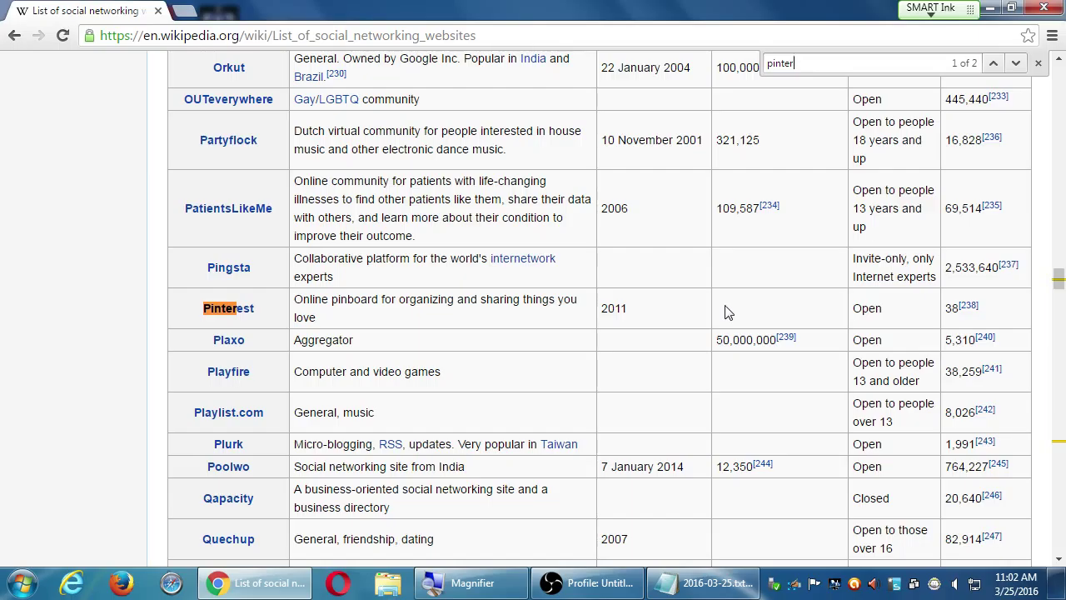
pyautogui.scroll(-3, 526, 392)
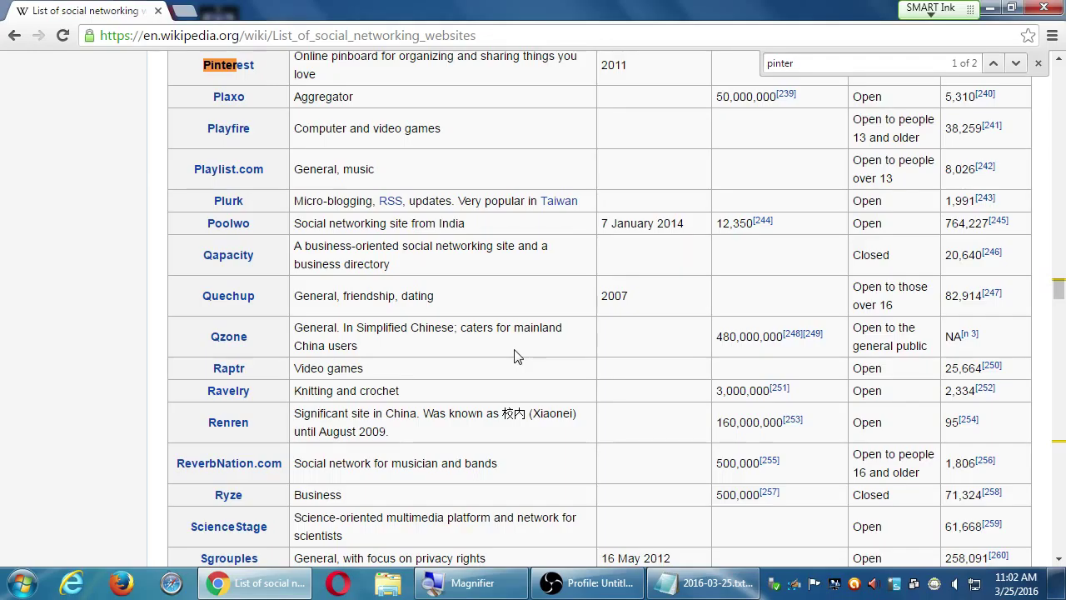
pyautogui.click(270, 37)
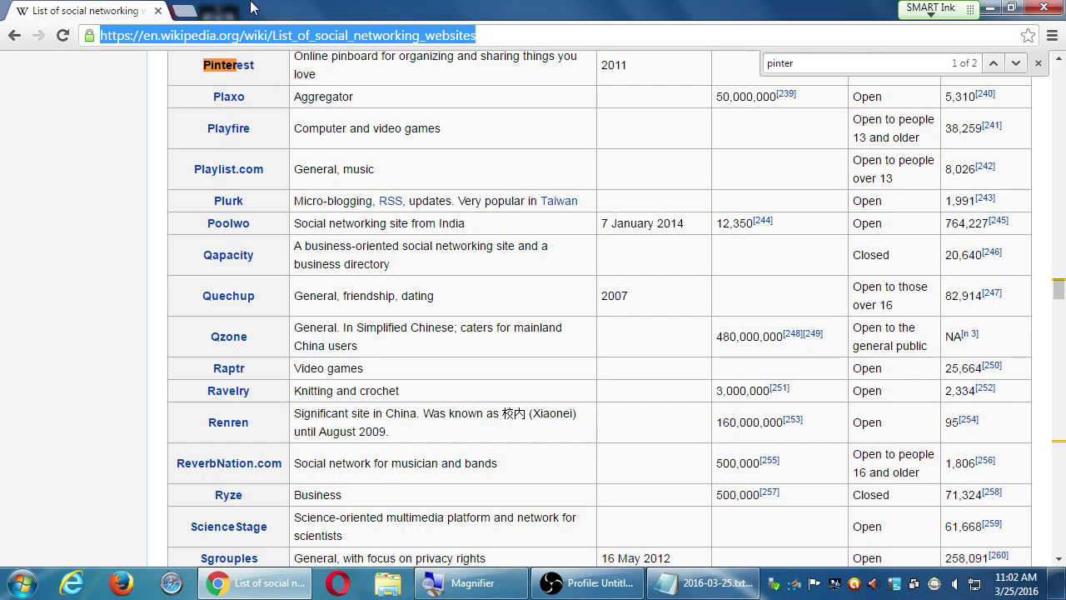
# Close the find bar and go to pinterest.com from the address bar
pyautogui.click(1037, 64)
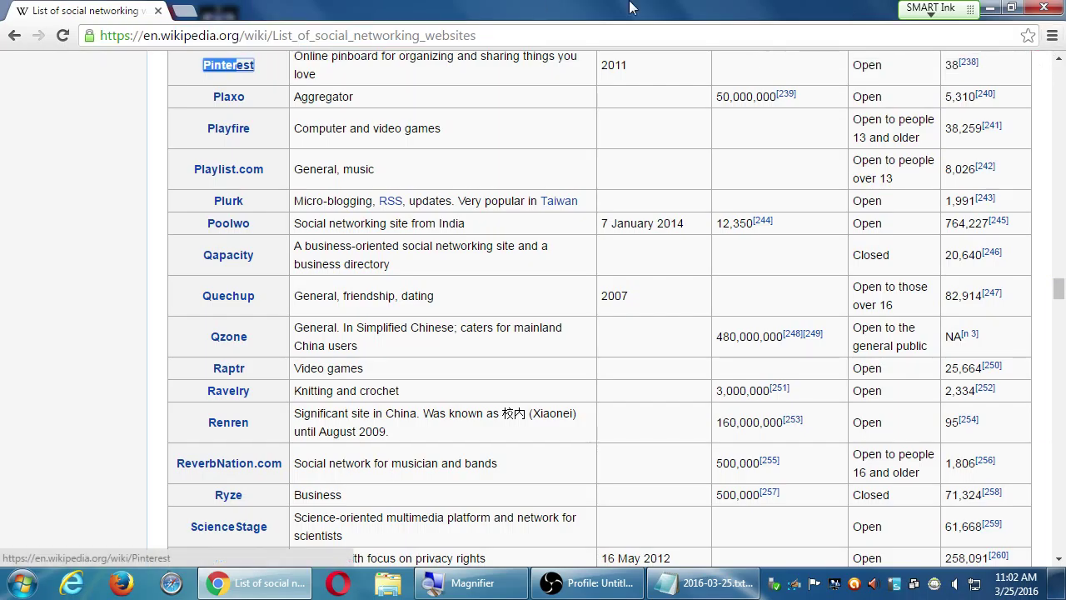
pyautogui.hotkey('ctrl', 'l')
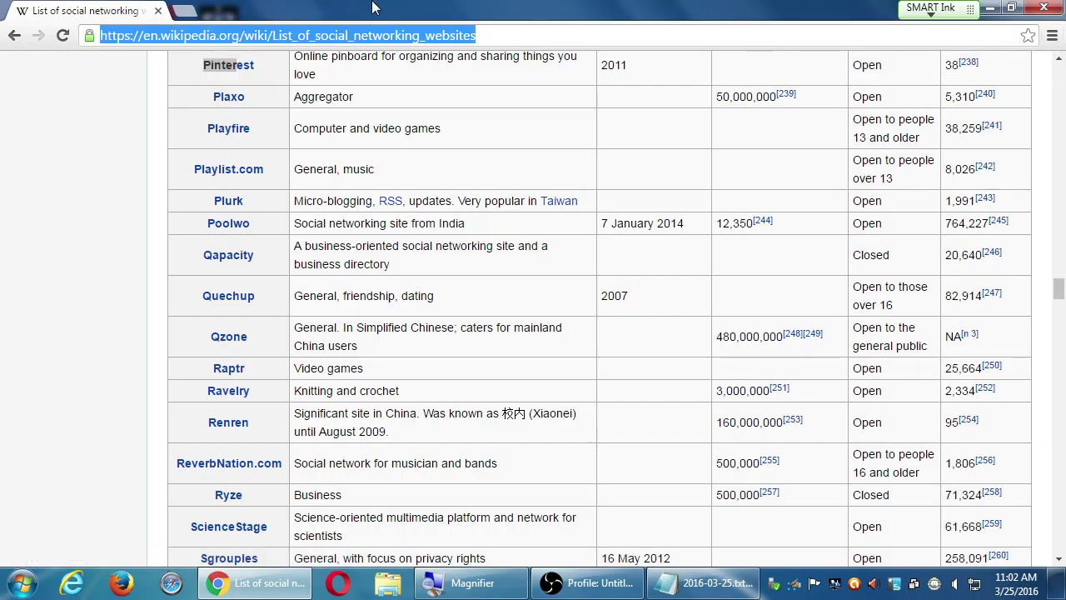
pyautogui.write('pinterest.co')
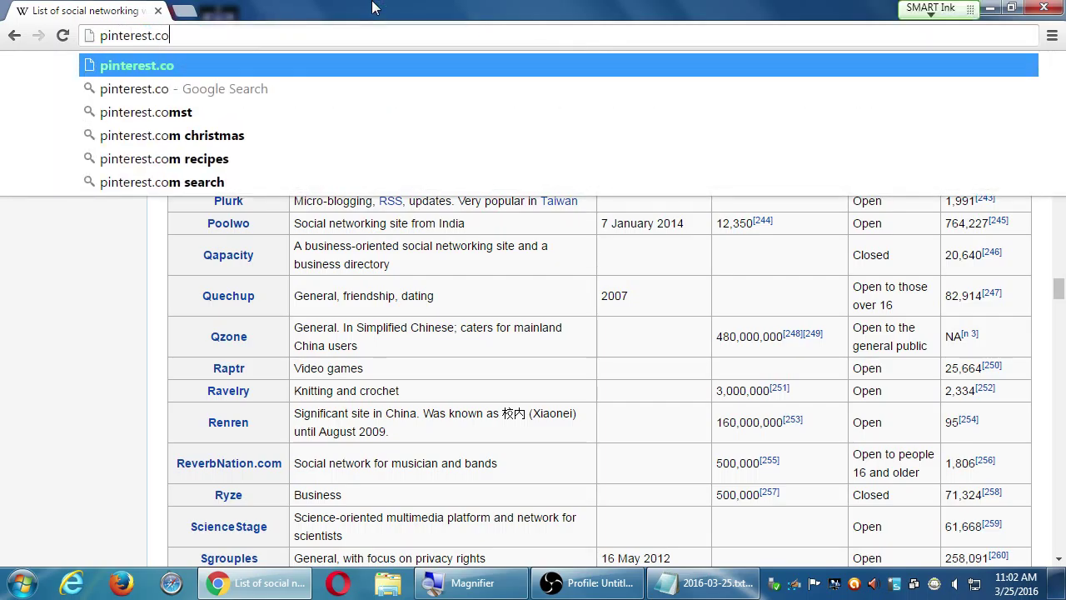
pyautogui.write('m')
pyautogui.press('Return')
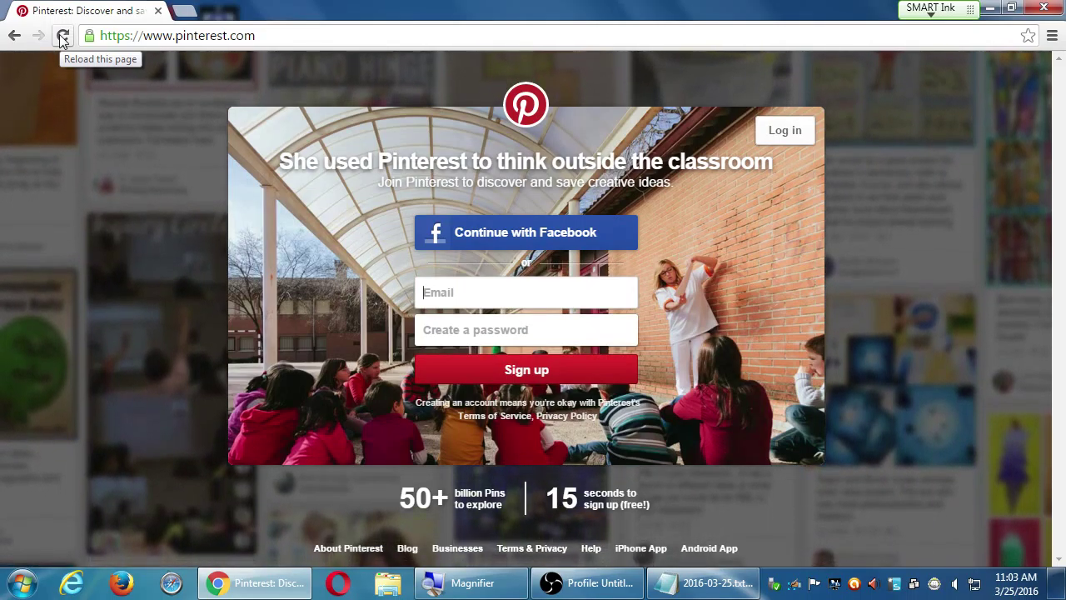
pyautogui.click(63, 37)
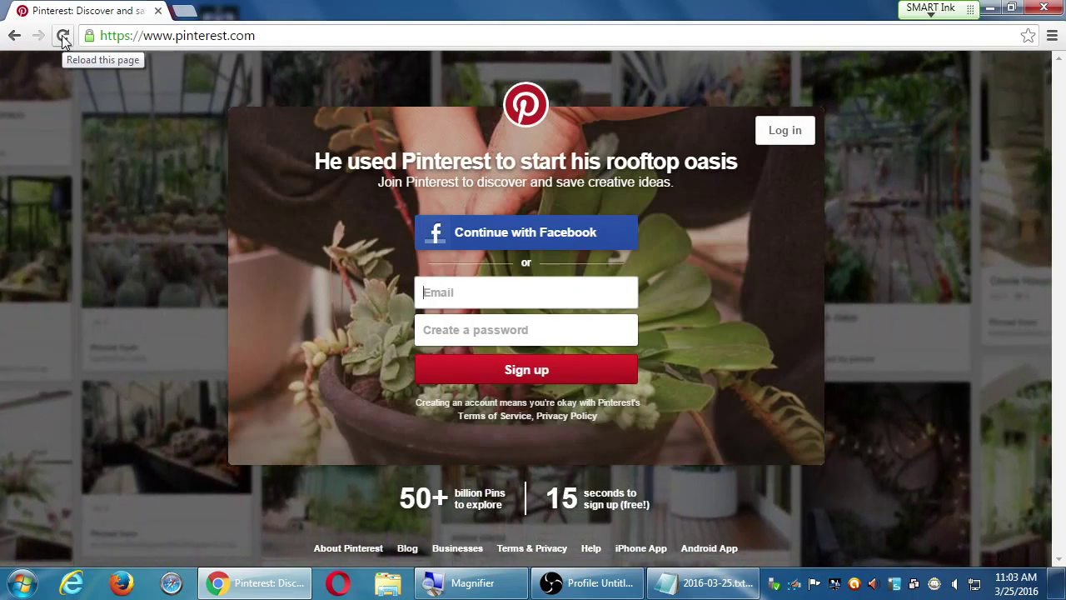
pyautogui.click(63, 36)
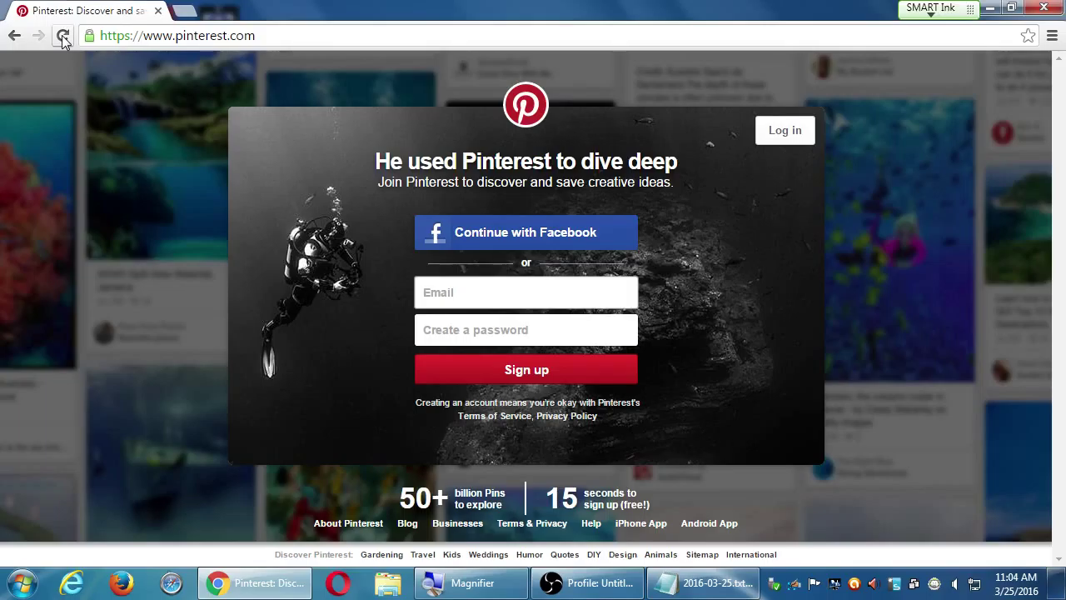
# Reload the pinterest.com sign-up page repeatedly, highlighting parts of the changing headline
pyautogui.click(239, 33)
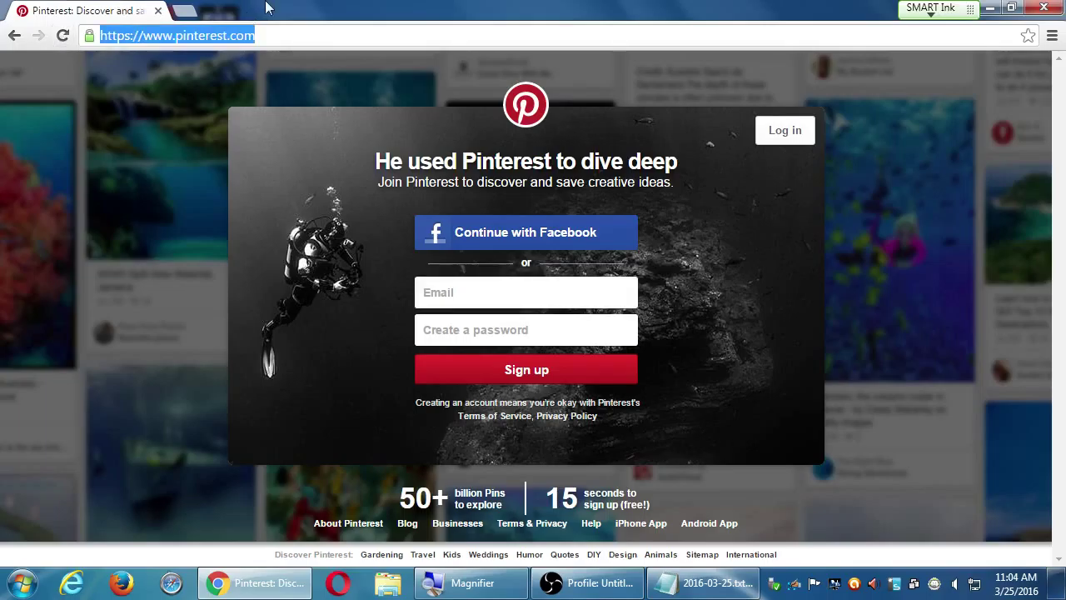
pyautogui.click(63, 36)
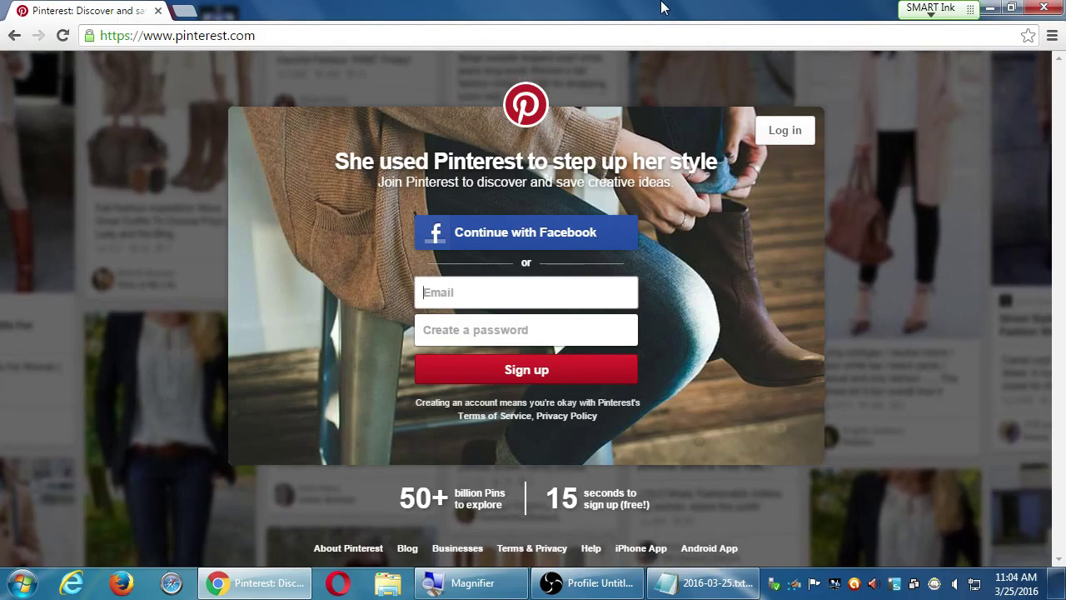
pyautogui.click(64, 36)
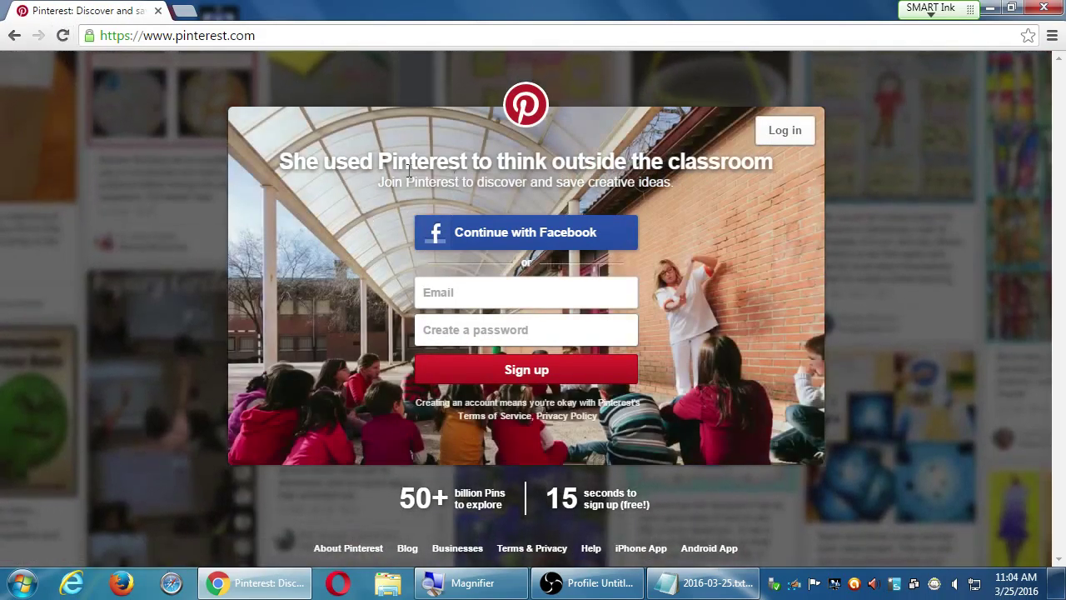
pyautogui.moveTo(320, 162); pyautogui.dragTo(721, 163)
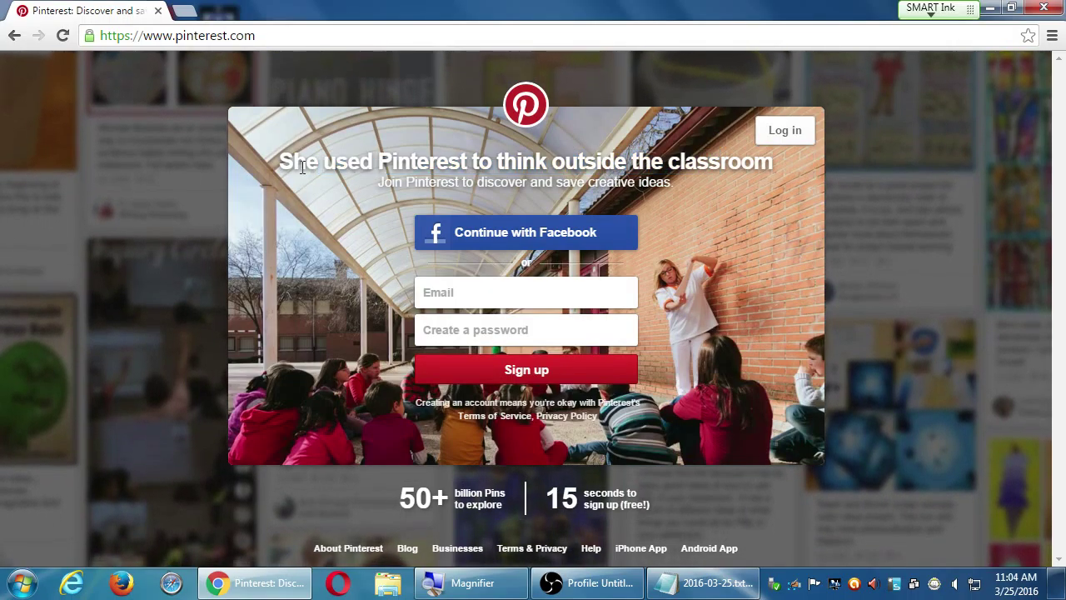
pyautogui.moveTo(279, 162); pyautogui.dragTo(627, 163)
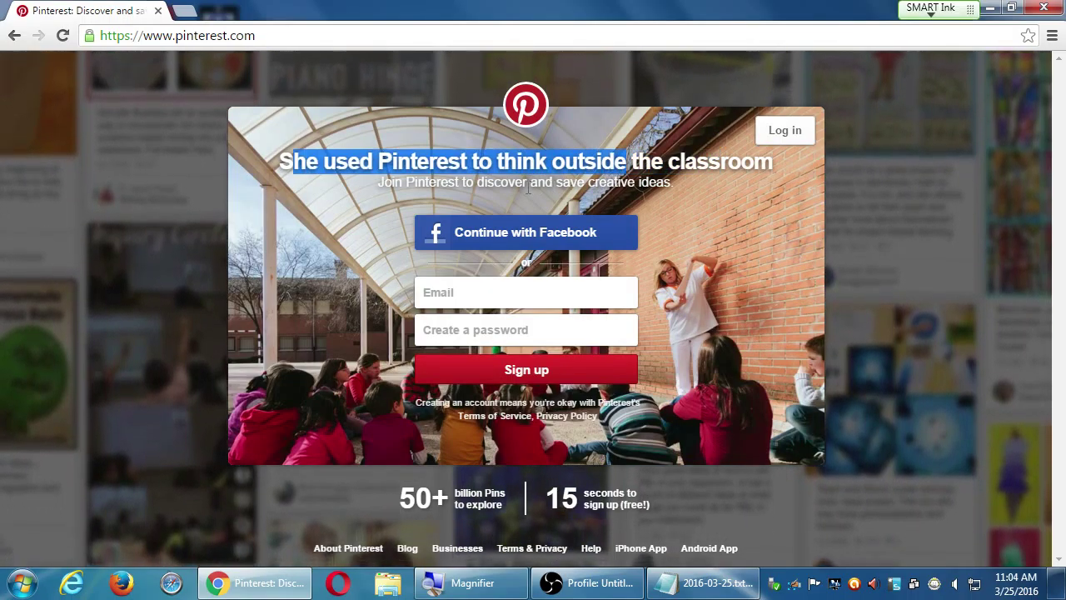
pyautogui.click(63, 35)
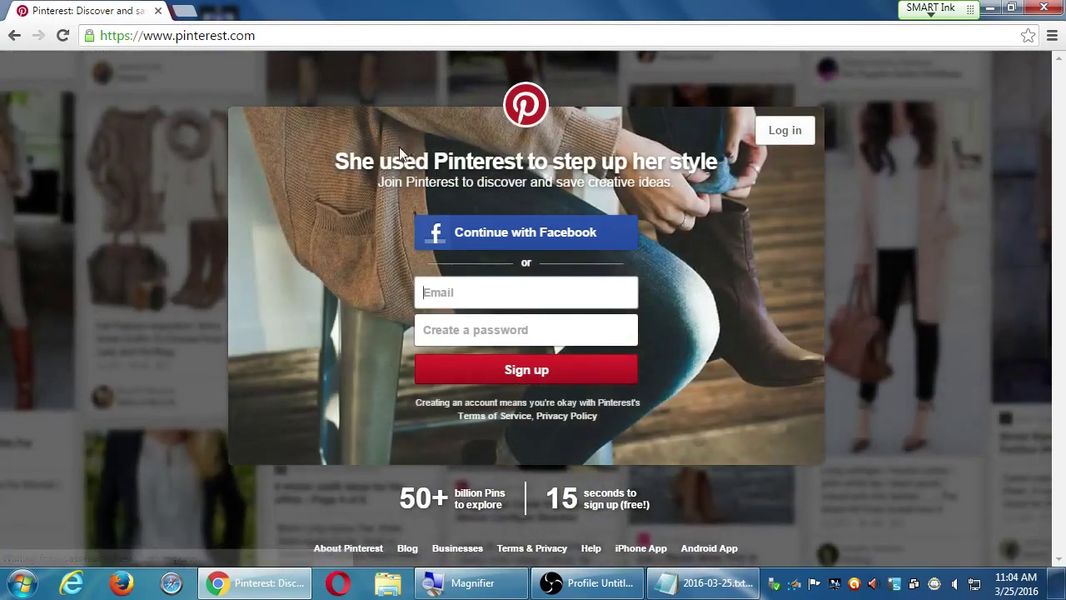
pyautogui.click(62, 35)
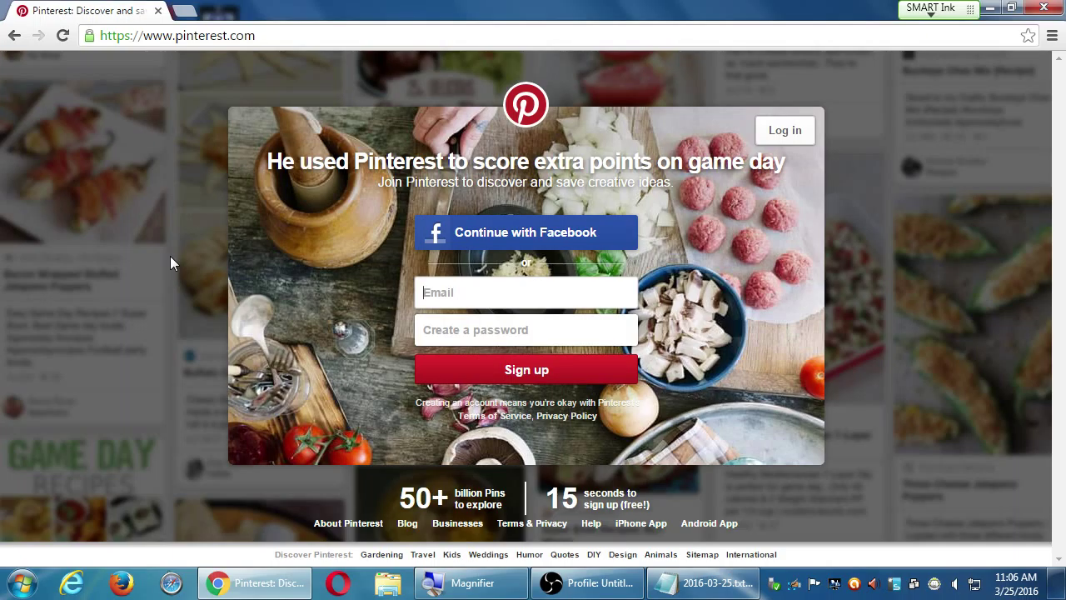
pyautogui.press('F5')
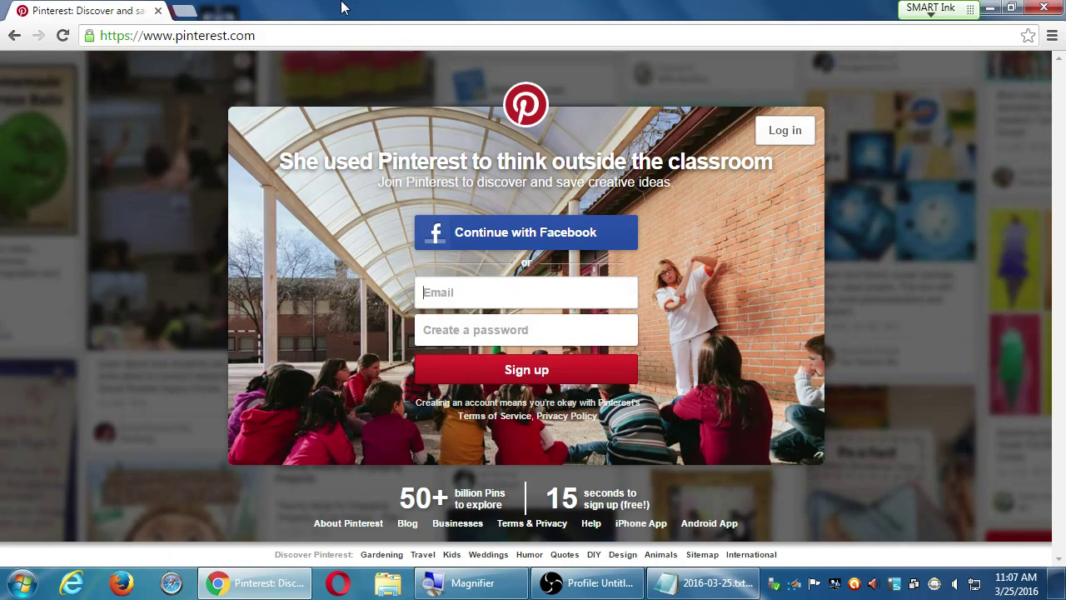
pyautogui.click(62, 36)
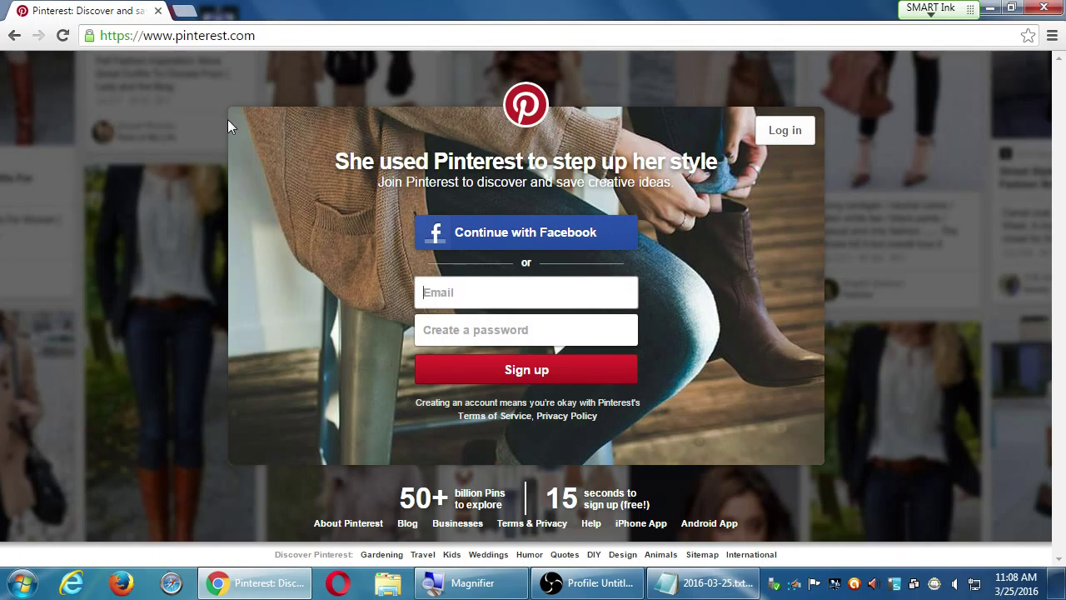
# Reload pinterest.com twice with F5 until Chef Curtis Stone's vegetable gardening headline appears
pyautogui.press('F5')
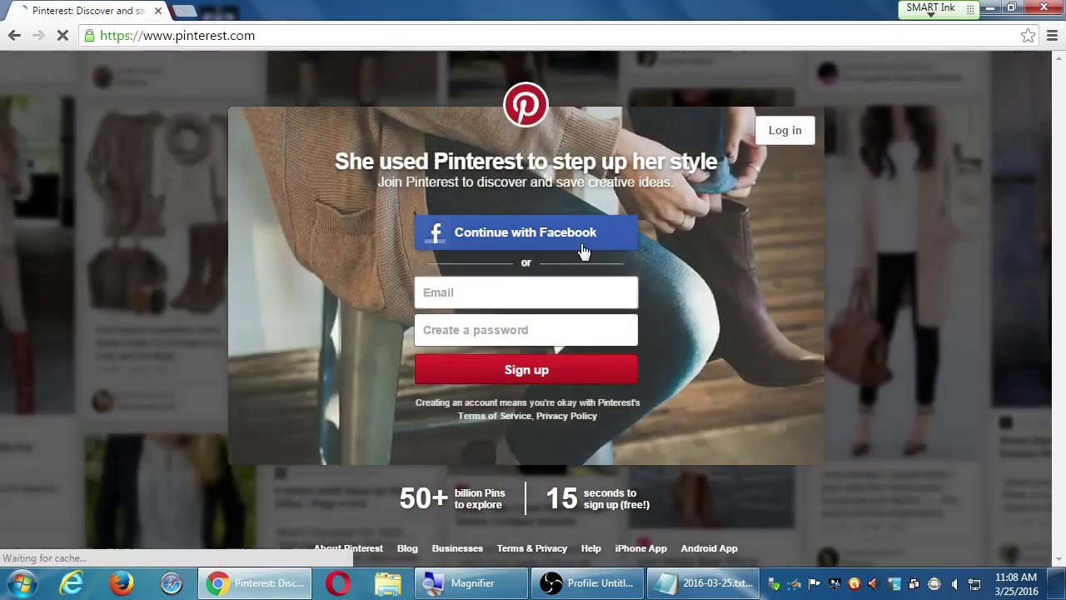
pyautogui.press('F5')
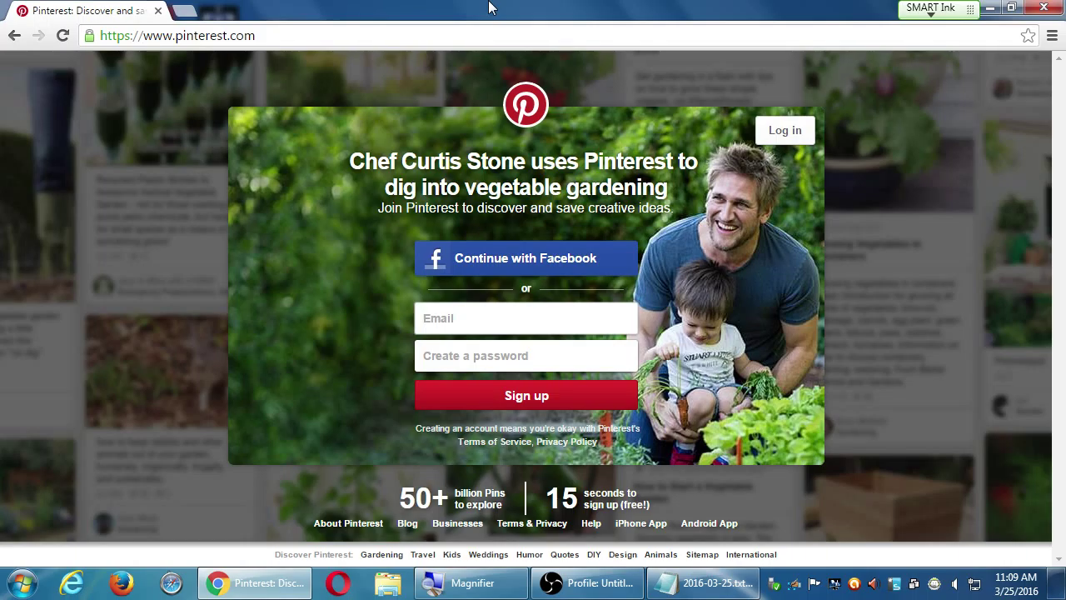
# Open a web designer's Pinterest profile page in a new Chrome tab by its URL
pyautogui.hotkey('ctrl', 't')
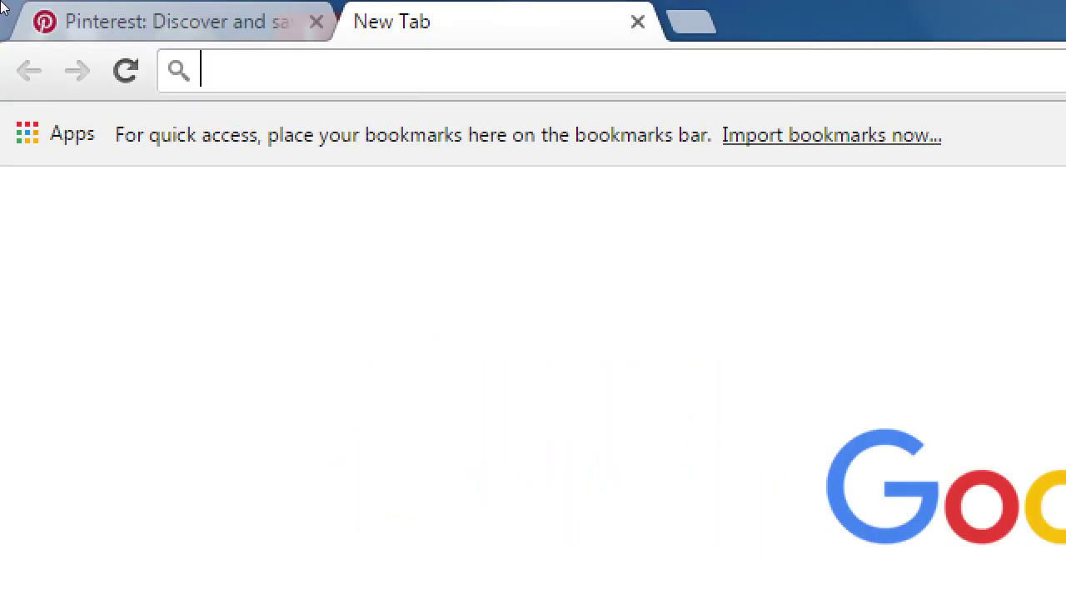
pyautogui.write('pinterest.com')
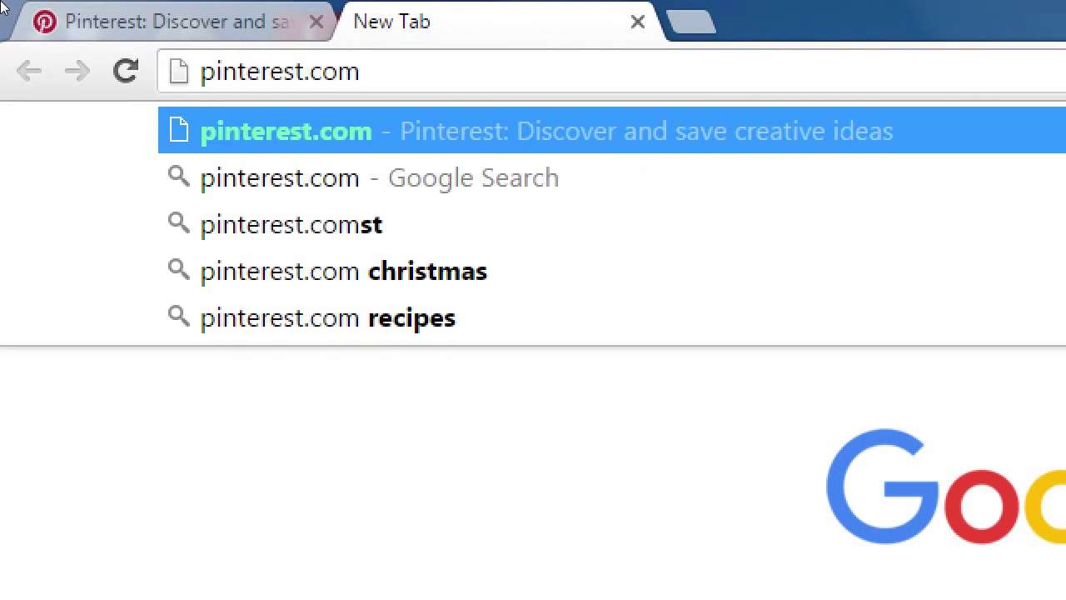
pyautogui.write('/mosher1')
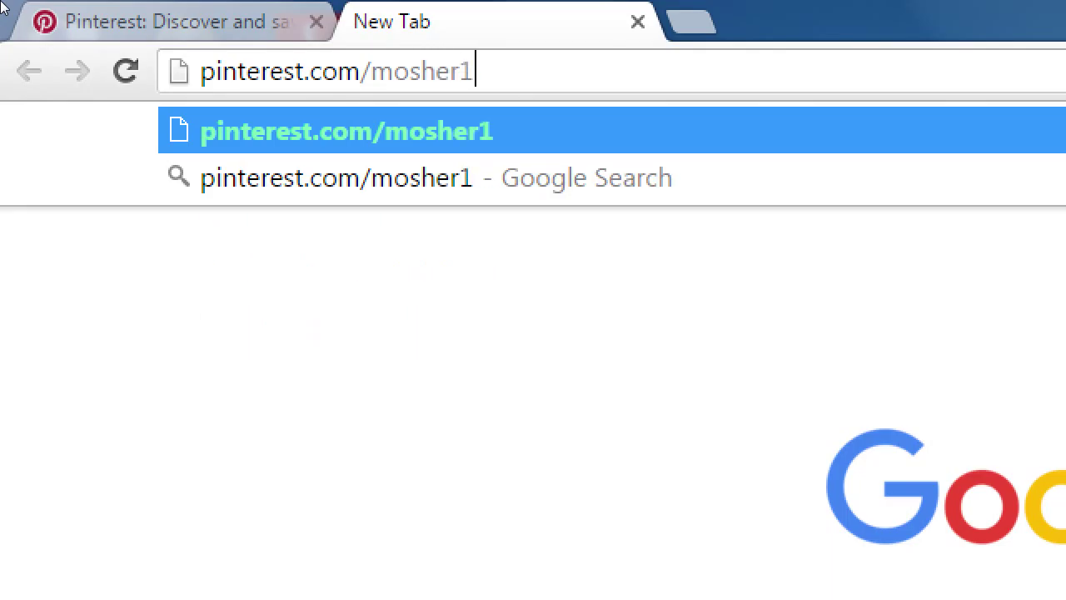
pyautogui.write('3')
pyautogui.press('Return')
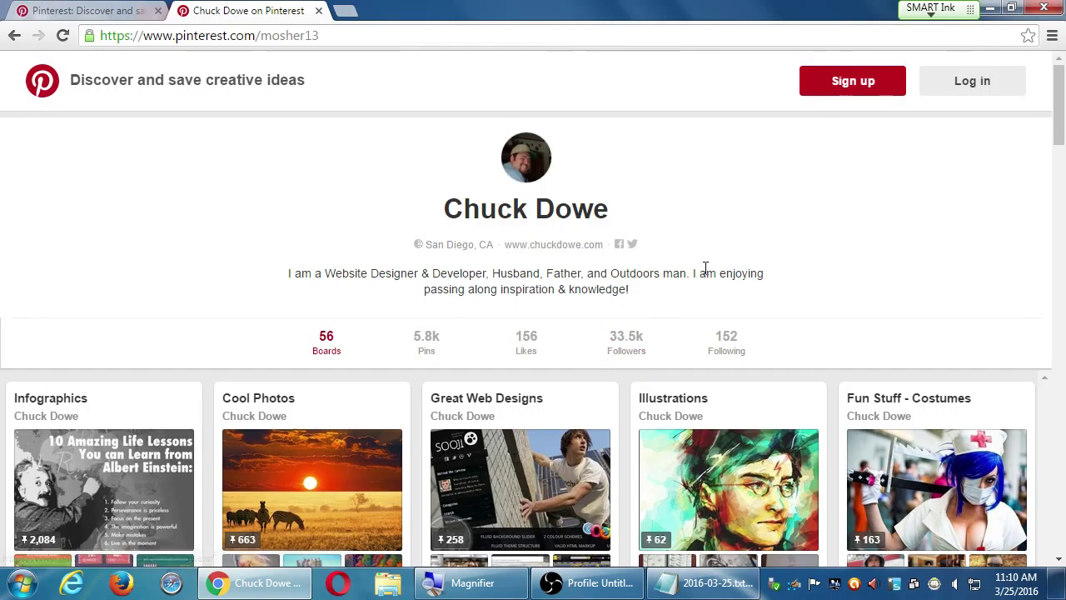
# Visit the Cool Tech Stuff board, then go back to the profile's board grid
pyautogui.scroll(-3, 1041, 153)
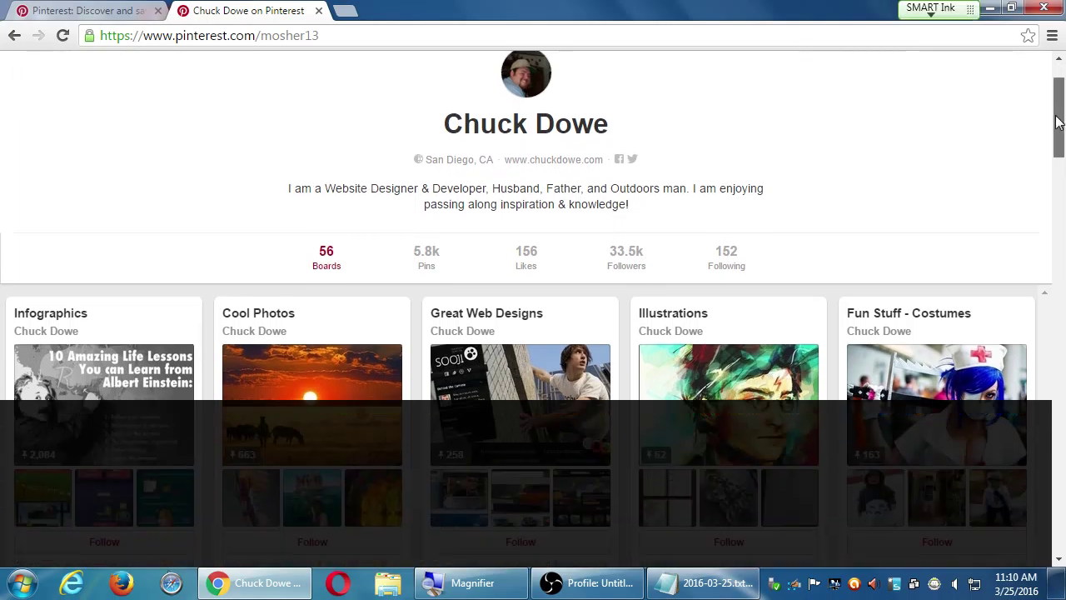
pyautogui.scroll(-1, 1047, 153)
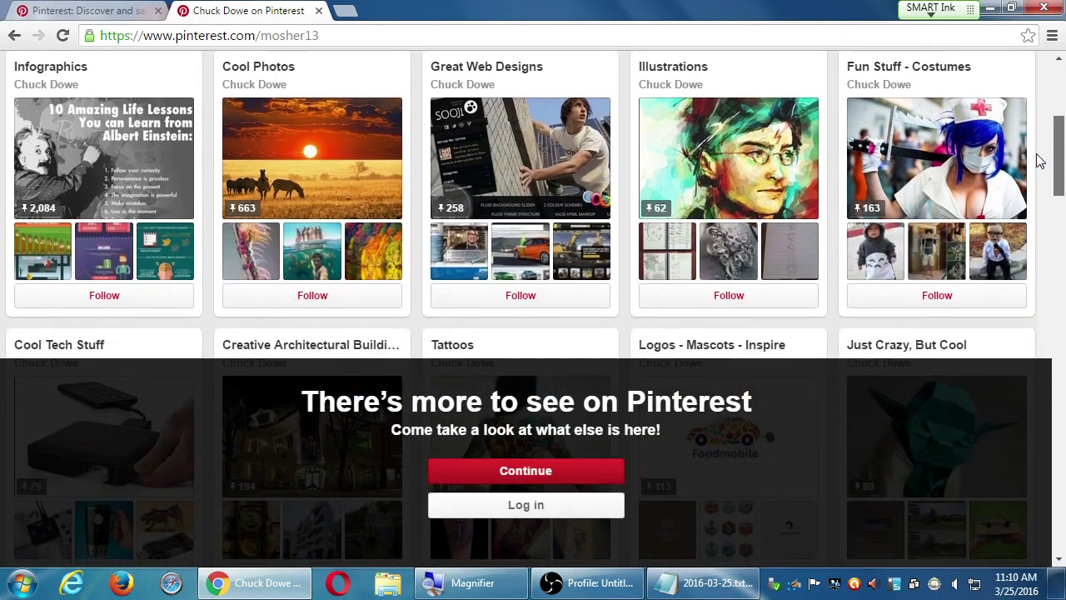
pyautogui.scroll(-3, 1039, 160)
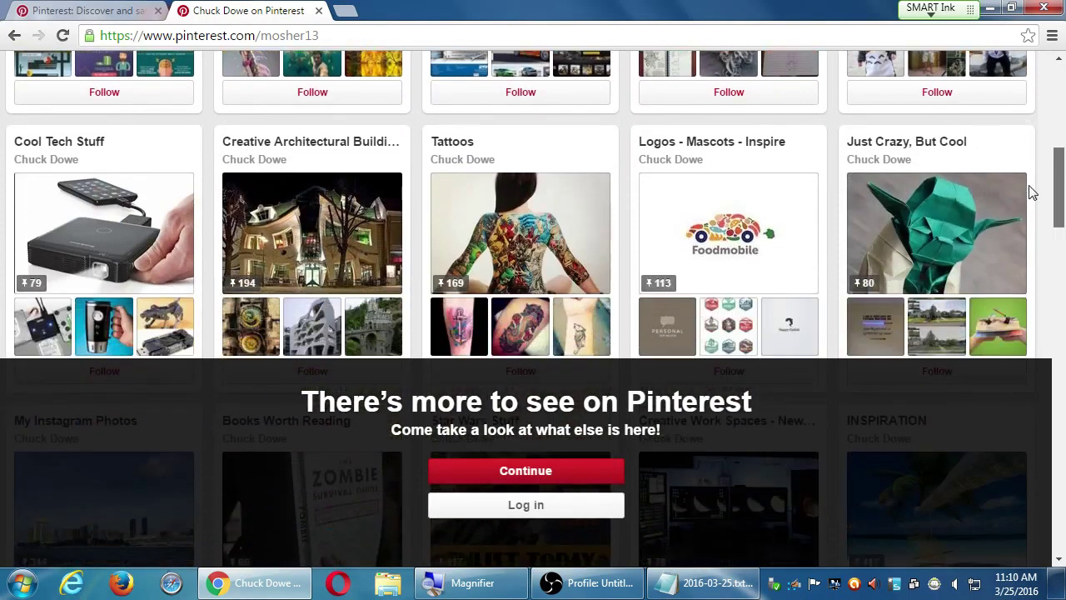
pyautogui.click(132, 211)
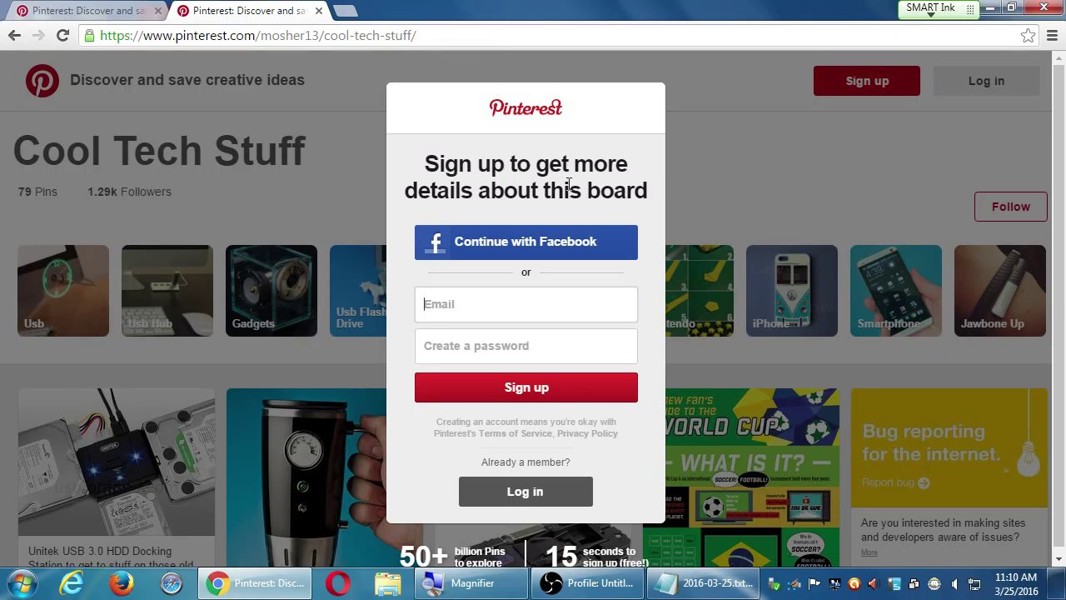
pyautogui.click(14, 35)
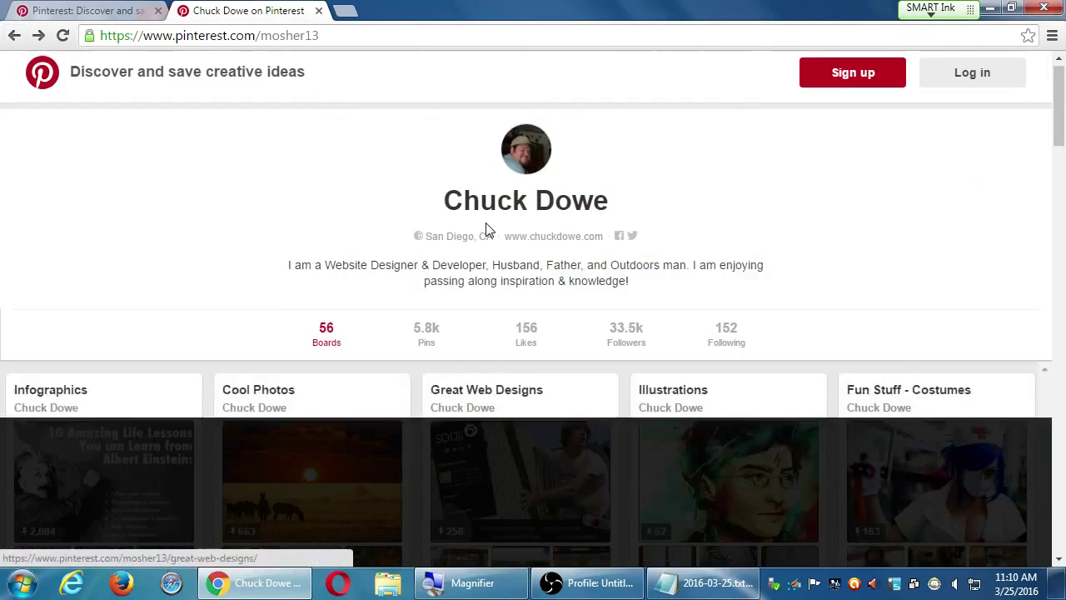
pyautogui.scroll(-2, 488, 226)
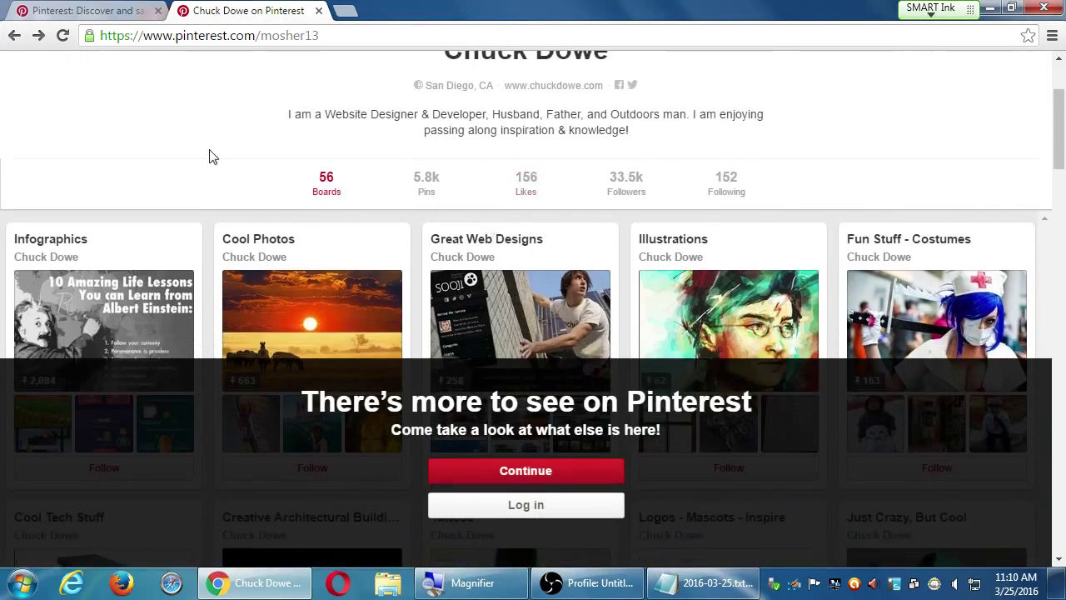
pyautogui.scroll(-1, 209, 152)
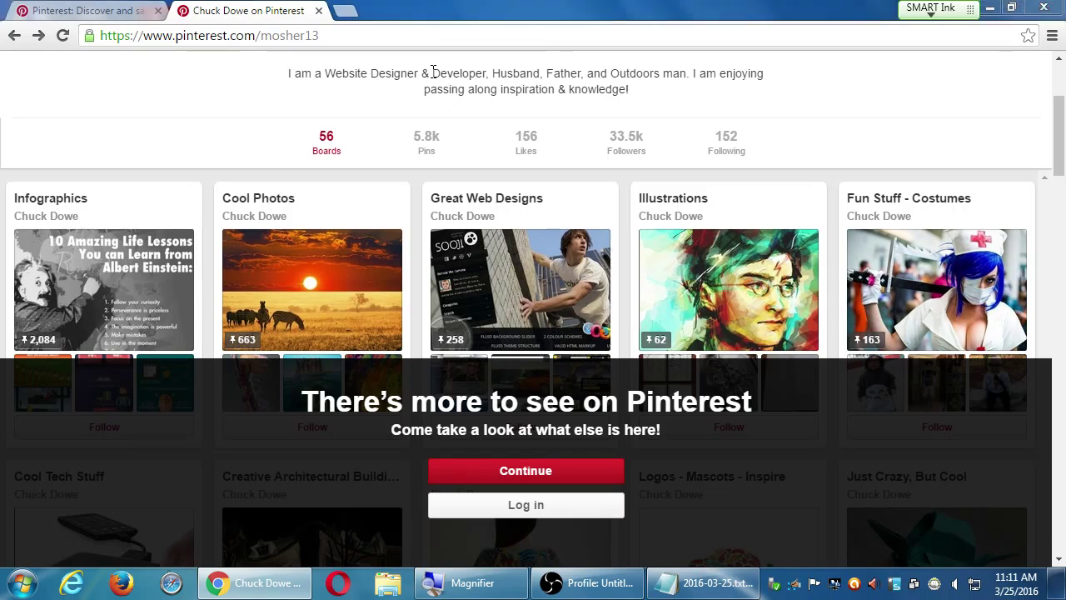
# Launch Calculator and multiply 33500 by .01 to get 335
pyautogui.press('super')
pyautogui.write('calc')
pyautogui.press('Return')
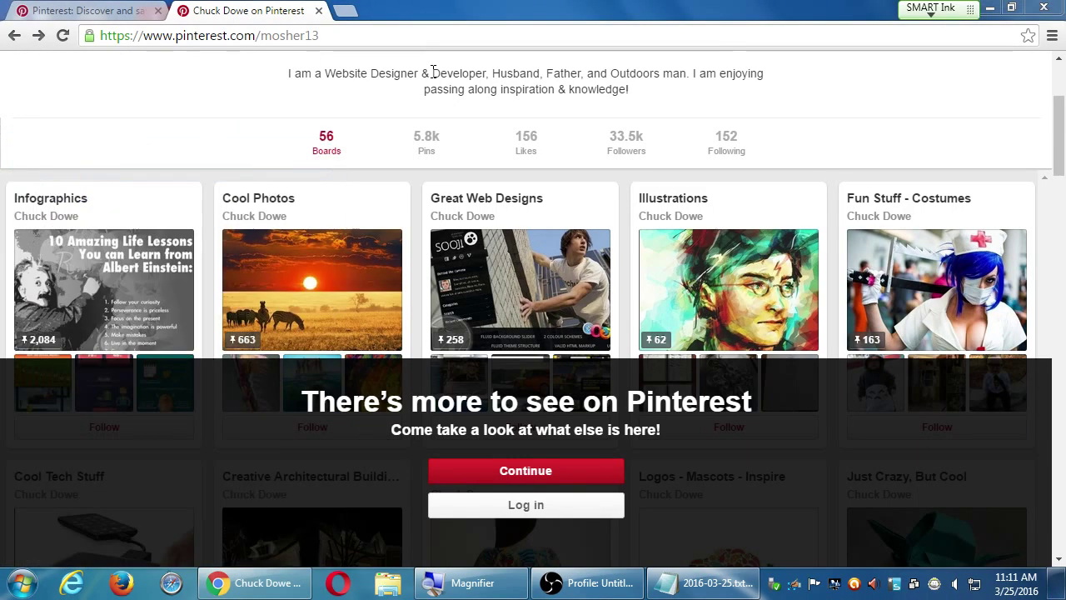
pyautogui.write('33500 ')
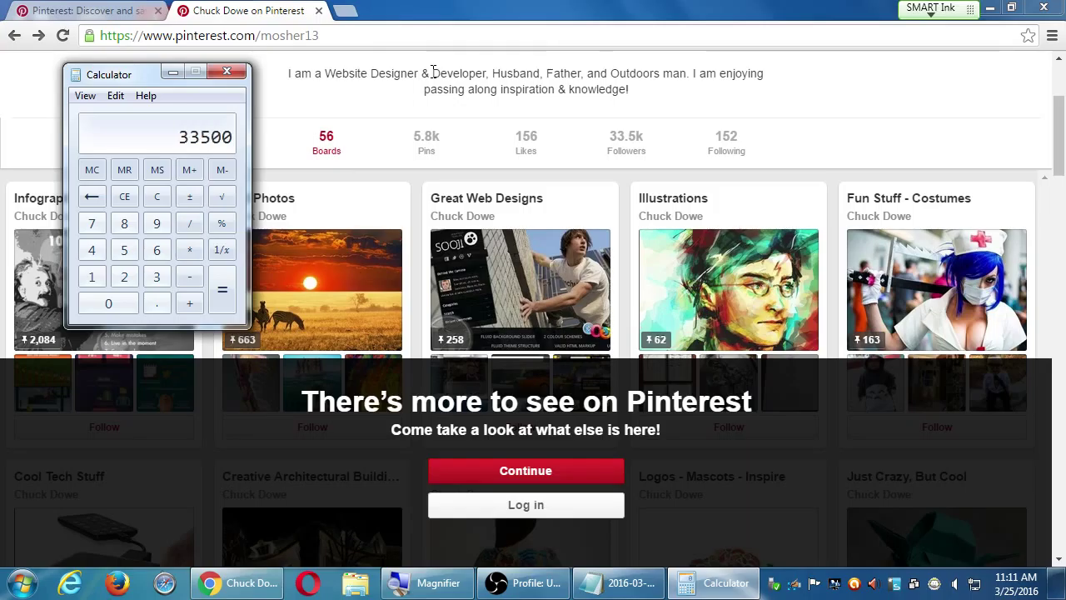
pyautogui.write('/')
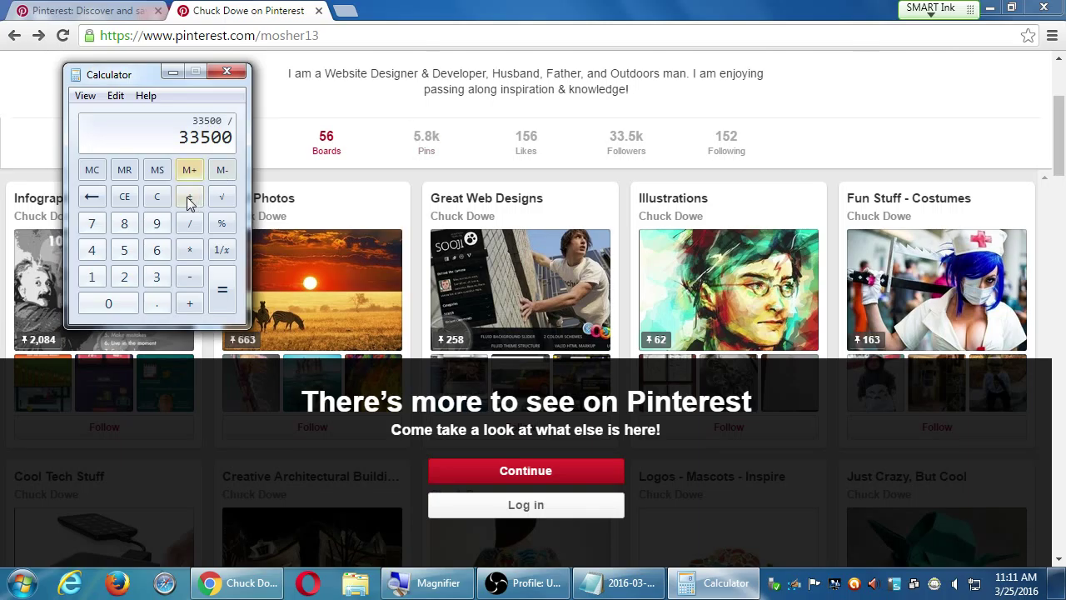
pyautogui.click(191, 249)
pyautogui.write('.0')
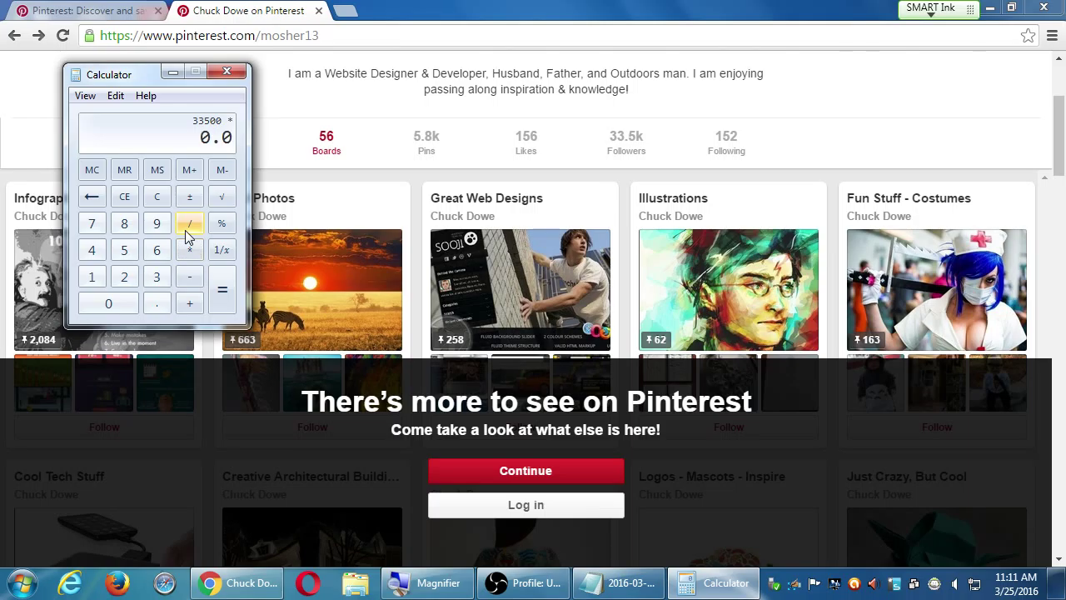
pyautogui.write('1')
pyautogui.press('Return')
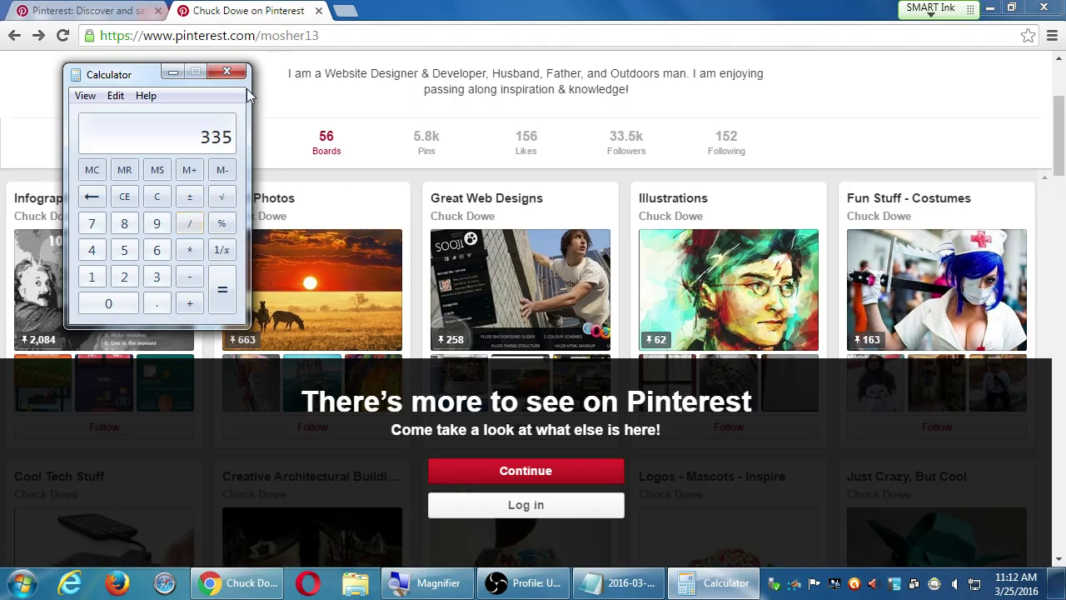
pyautogui.click(231, 73)
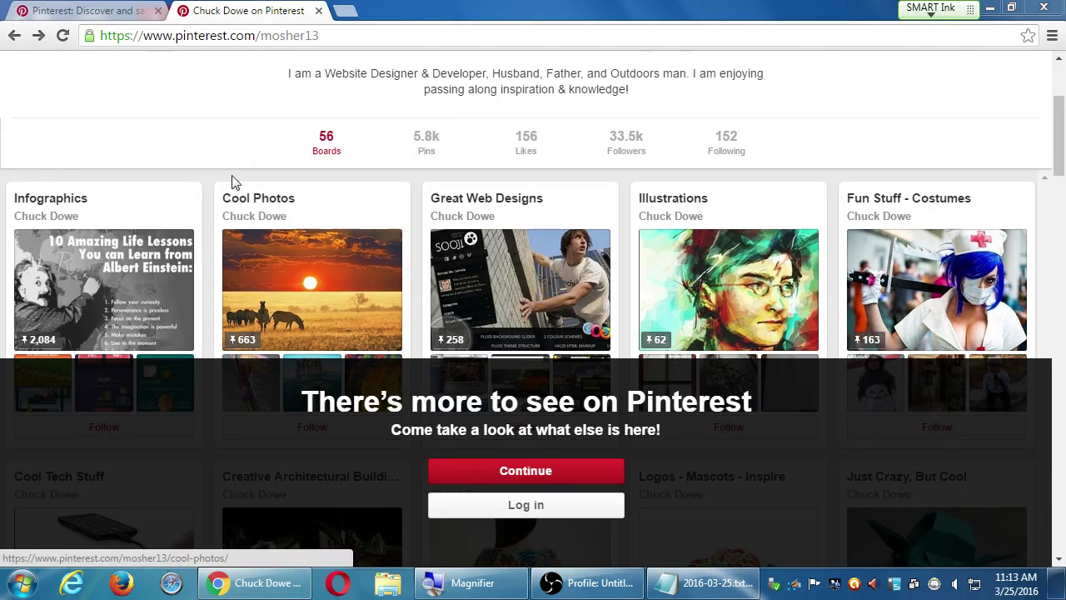
pyautogui.scroll(3, 221, 143)
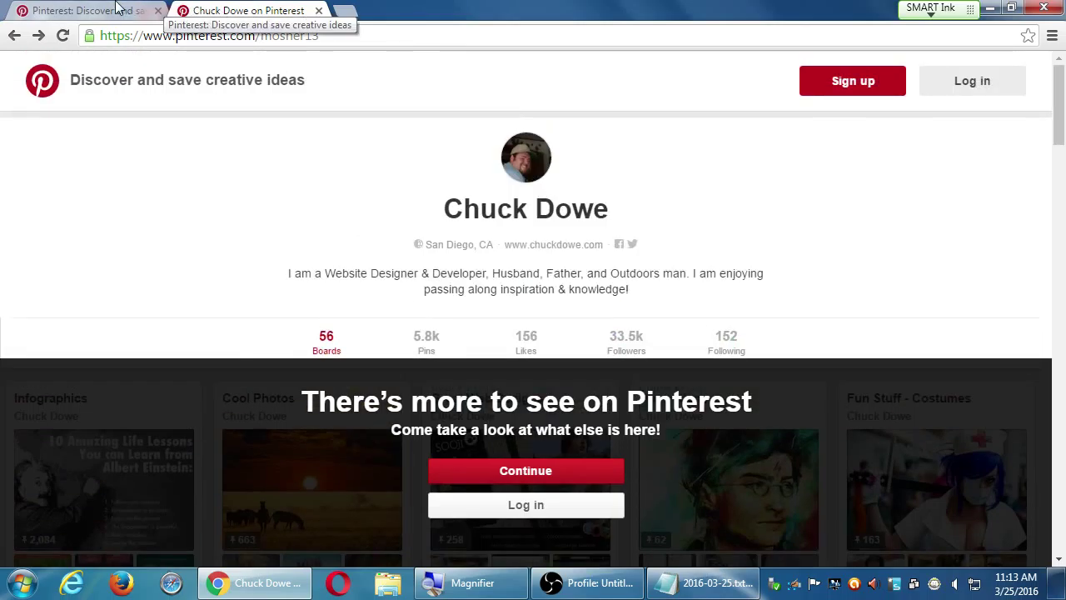
# Close the profile tab and select the sign-up page's web address
pyautogui.click(319, 11)
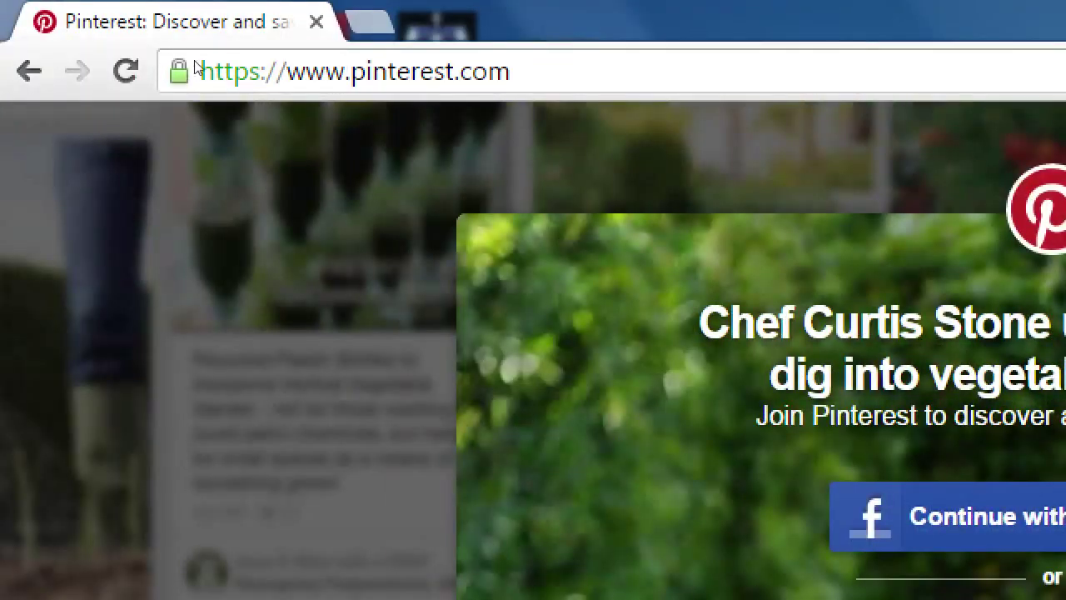
pyautogui.click(102, 33)
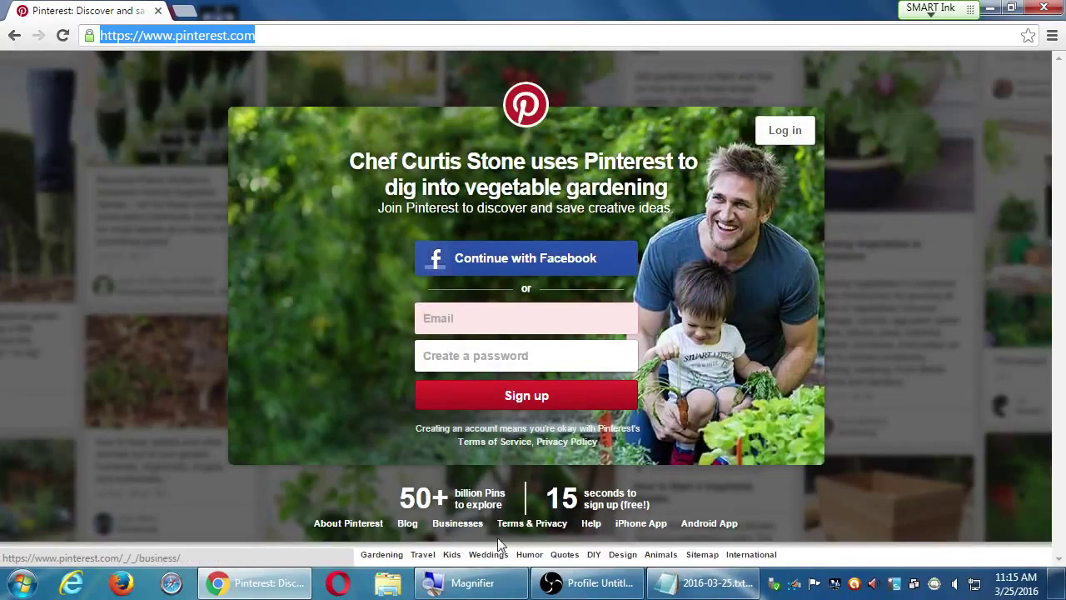
# Open the Pinterest for Business page from the footer and scroll through its content
pyautogui.click(457, 531)
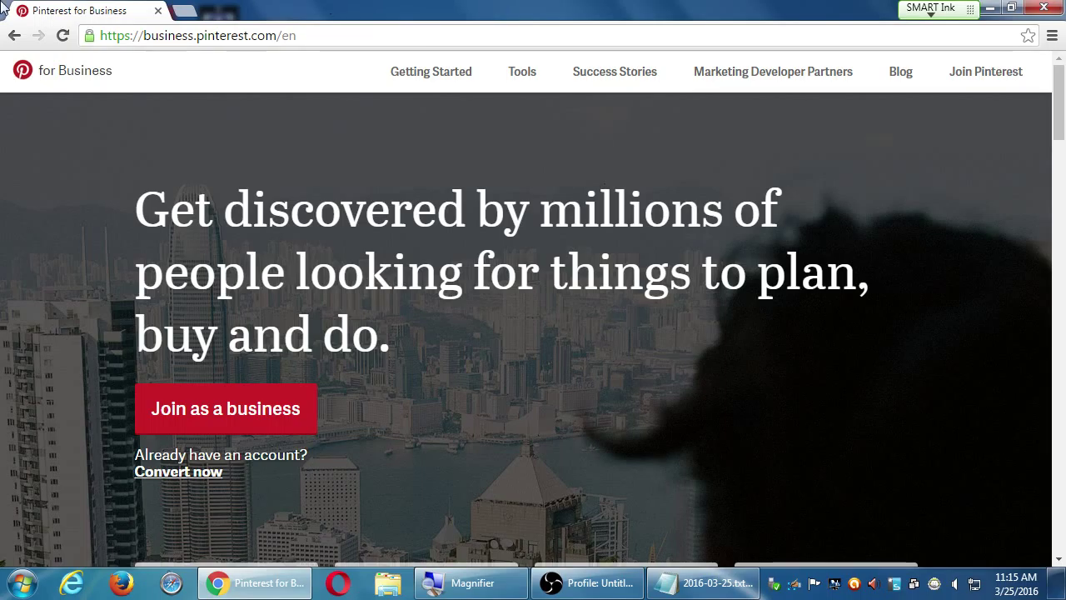
pyautogui.scroll(-2, 213, 435)
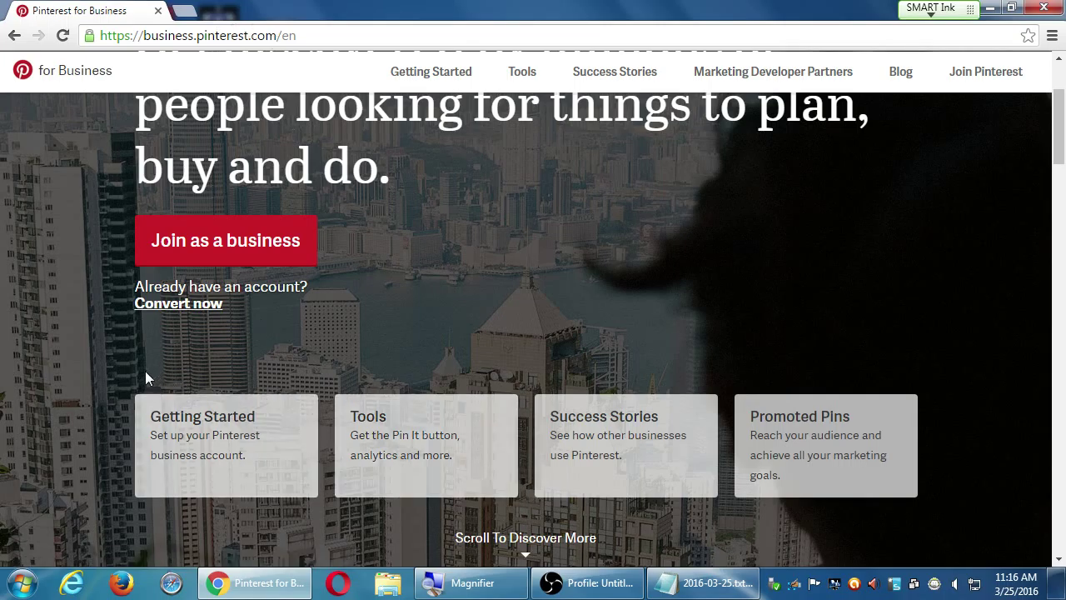
pyautogui.scroll(-1, 145, 371)
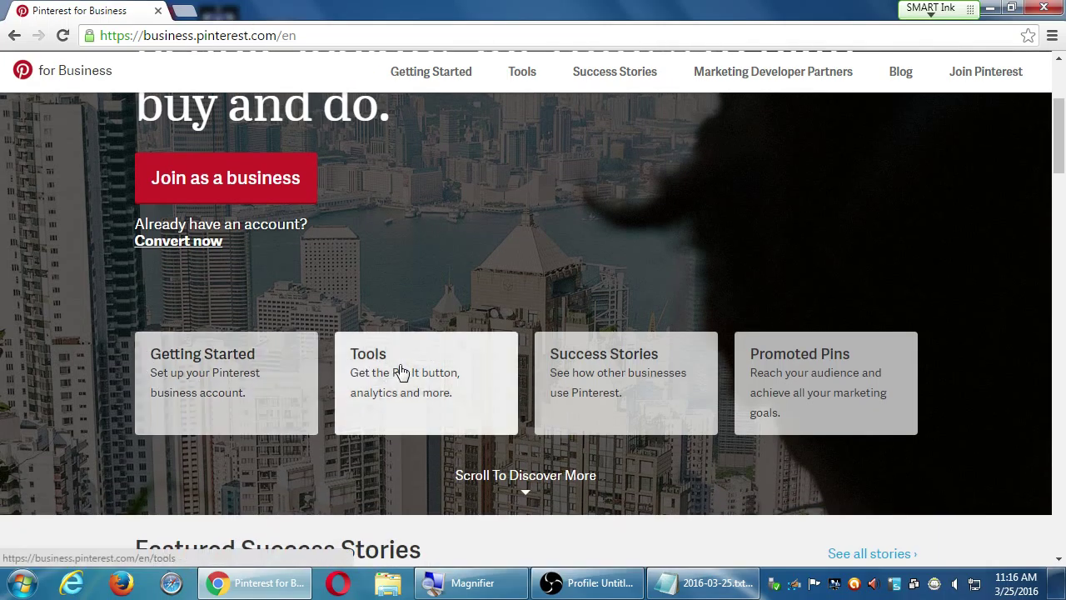
pyautogui.scroll(-2, 620, 356)
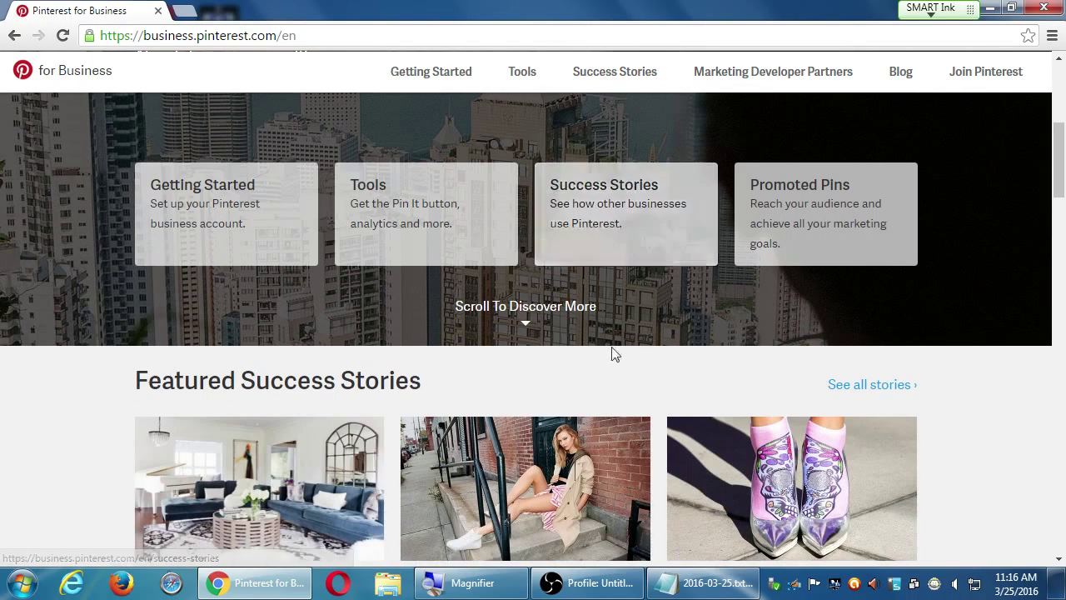
pyautogui.scroll(-3, 542, 356)
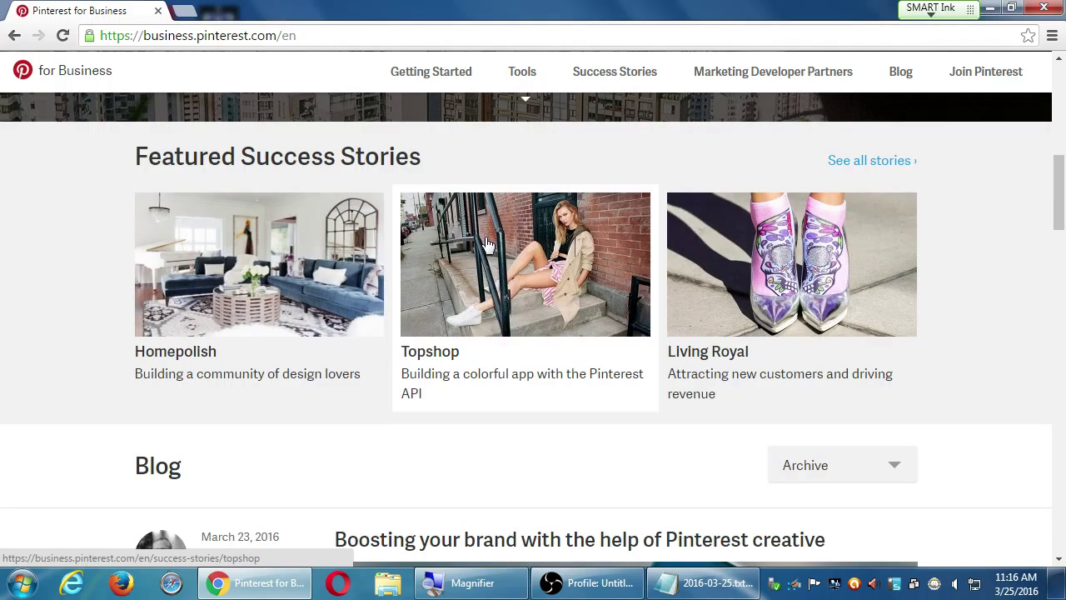
pyautogui.scroll(-4, 542, 319)
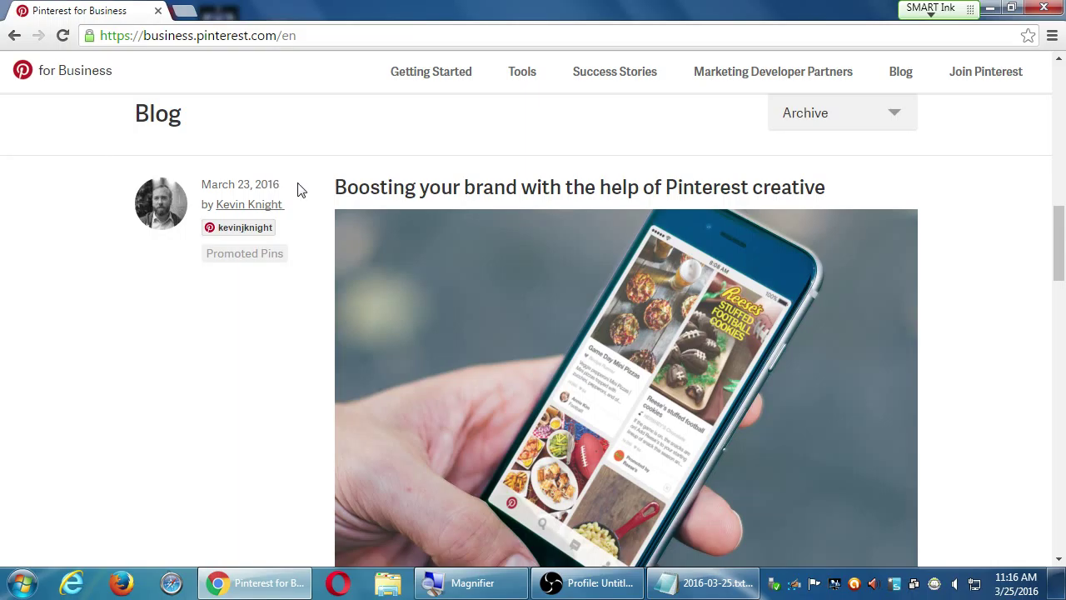
pyautogui.scroll(-12, 304, 200)
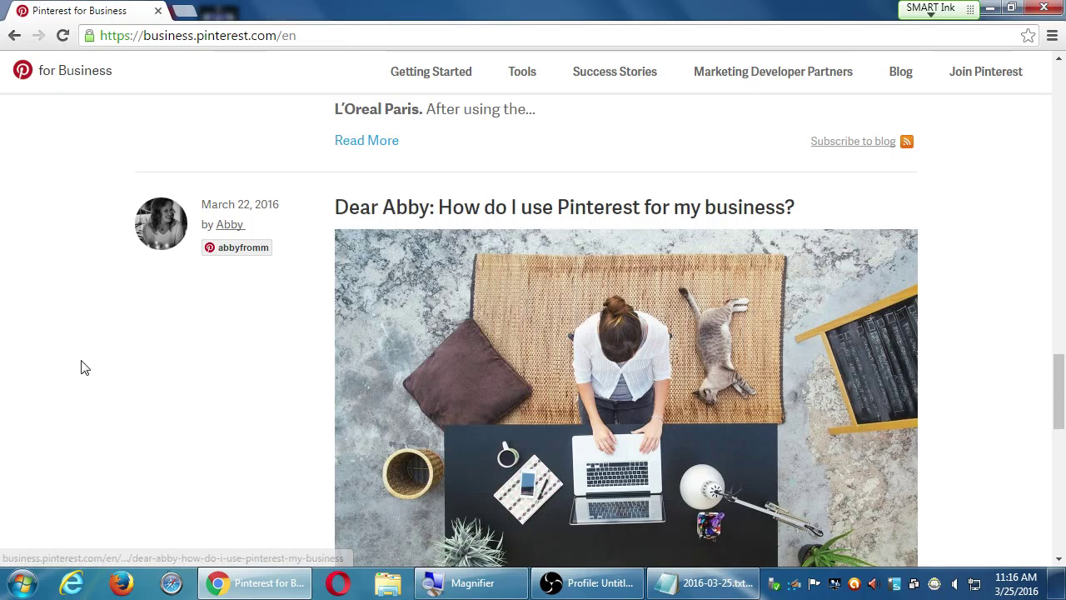
pyautogui.scroll(-7, 81, 367)
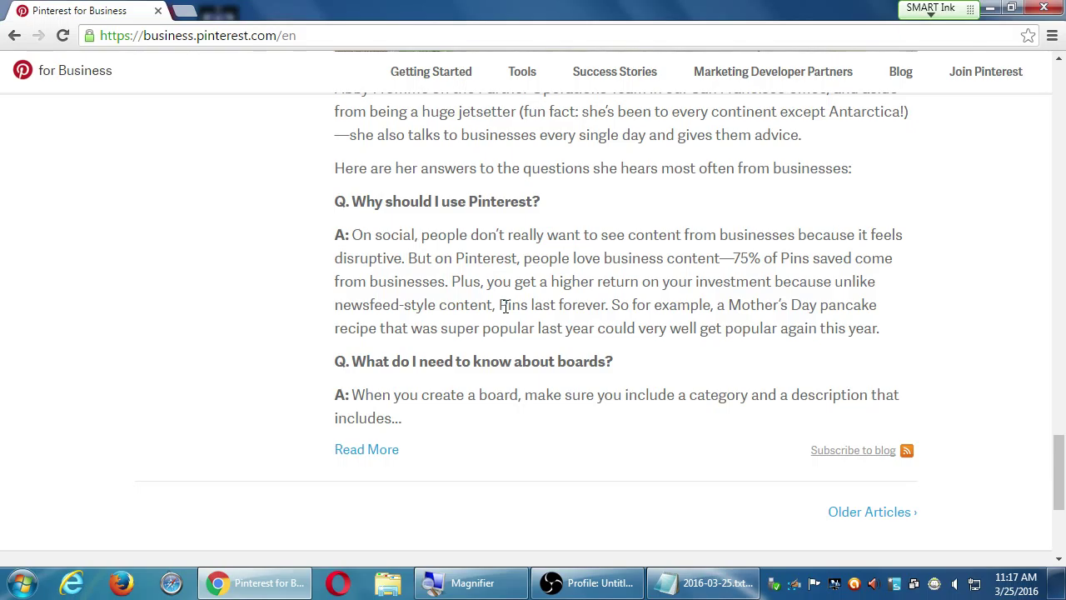
pyautogui.scroll(15, 504, 306)
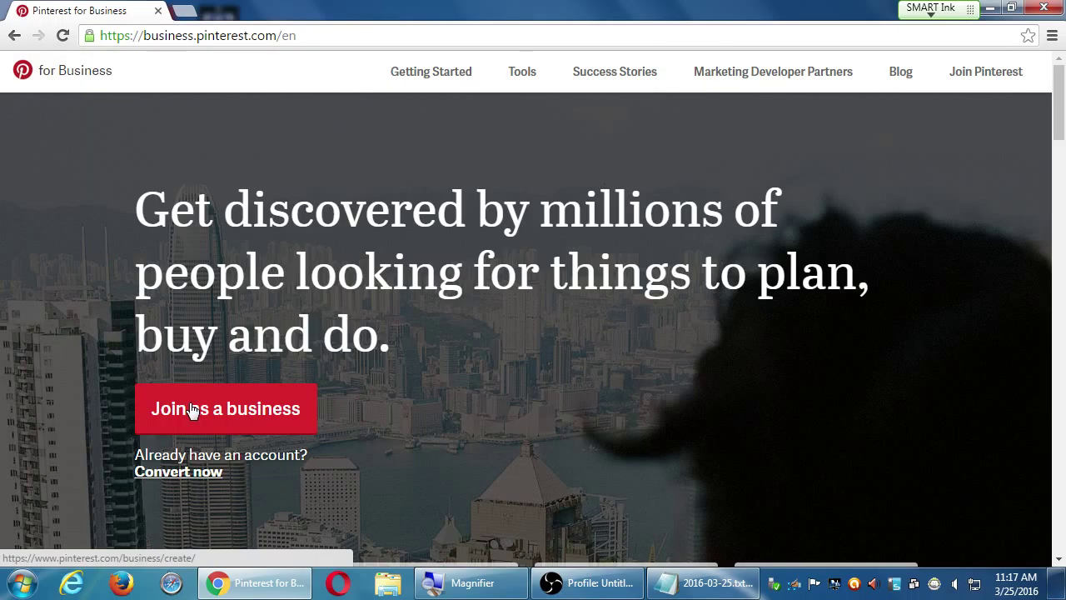
# Open the Create a business account form via Join as a business
pyautogui.click(190, 409)
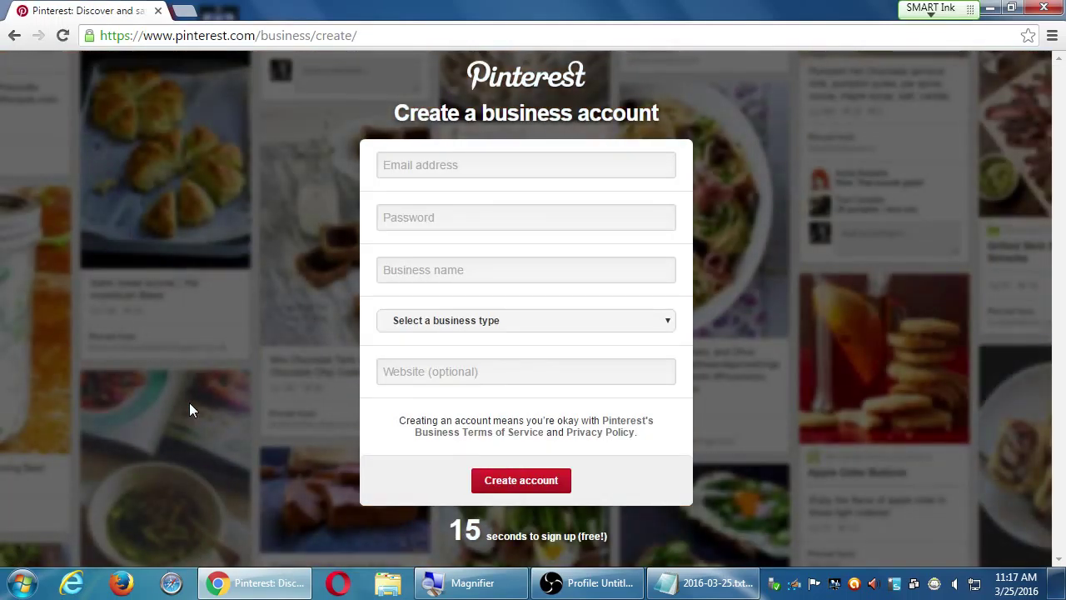
pyautogui.press('super+plus')
pyautogui.press('super+minus')
# Fill in the business e-mail address and the account password
pyautogui.click(430, 160)
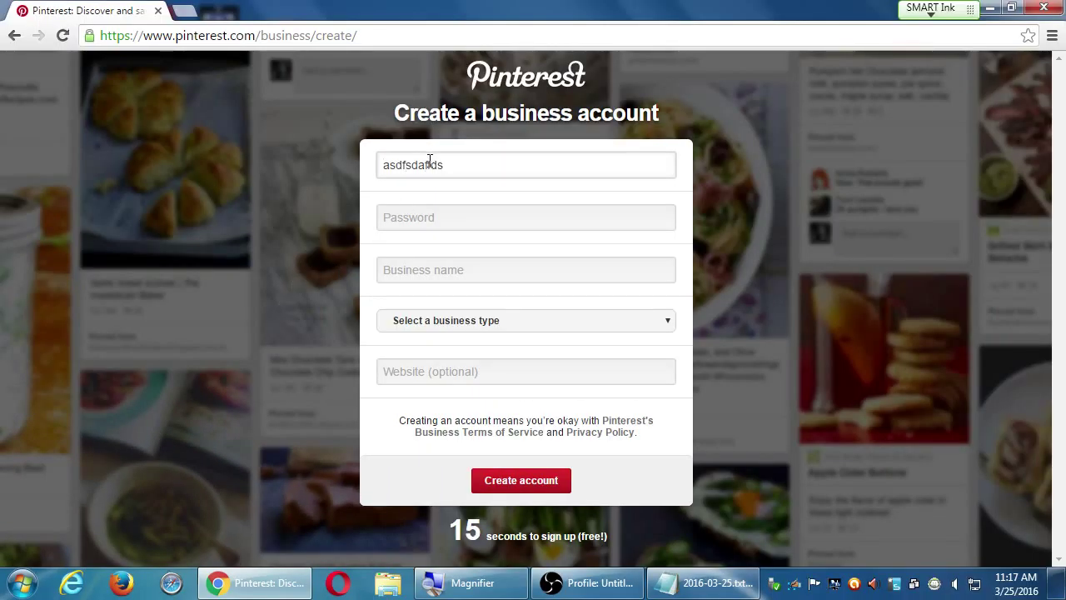
pyautogui.hotkey('ctrl', 'a')
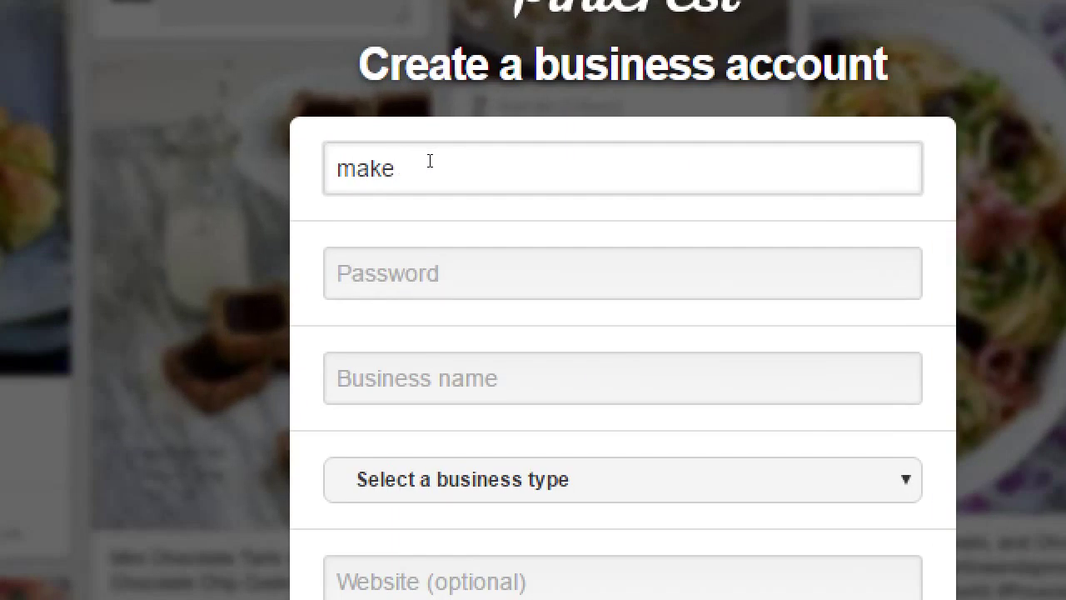
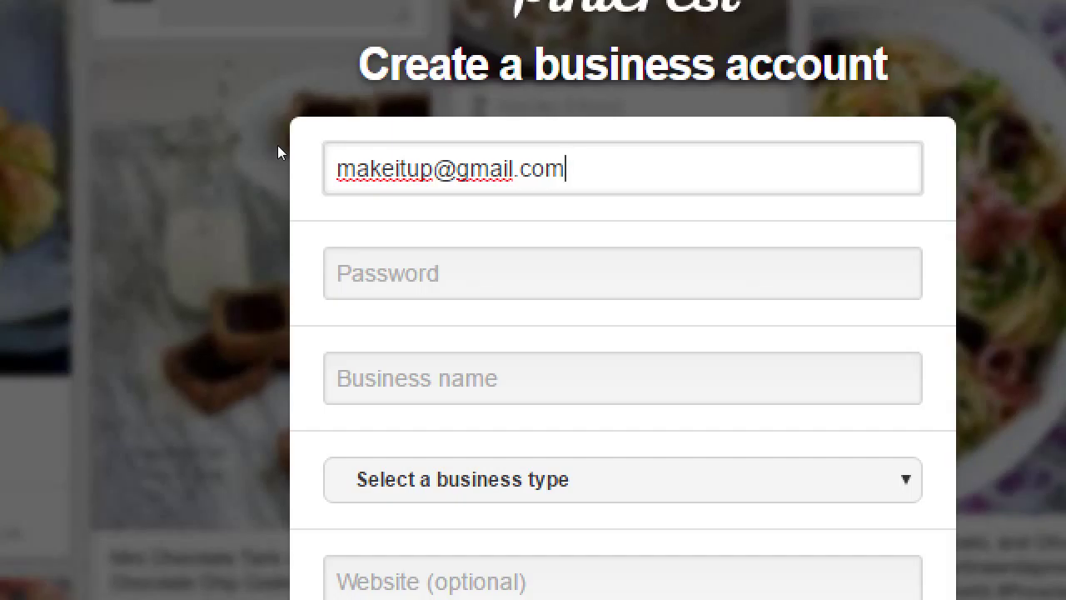
pyautogui.press('Tab')
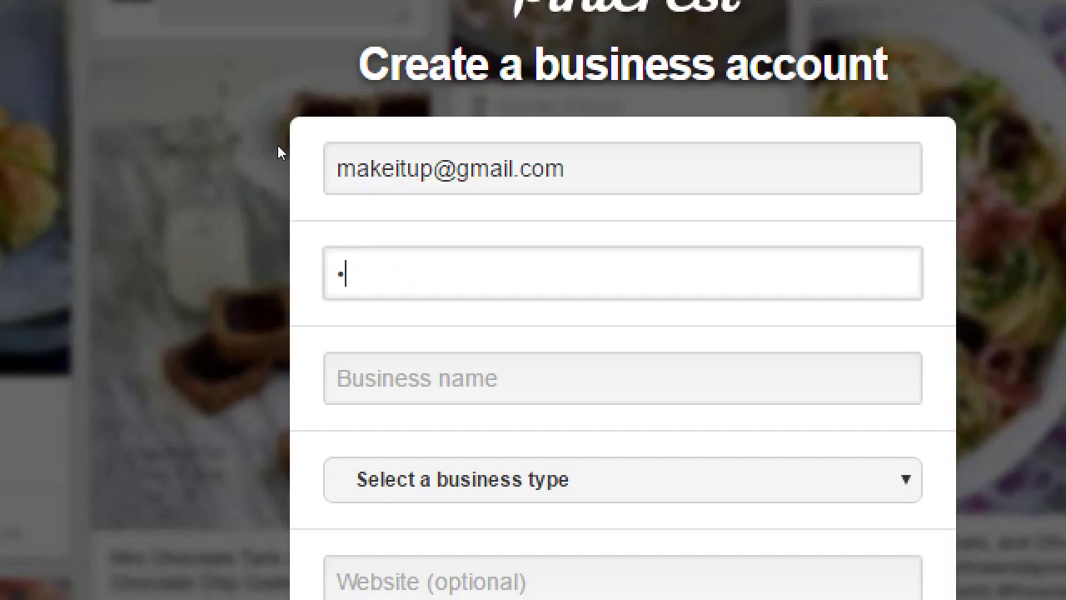
pyautogui.press('Tab')
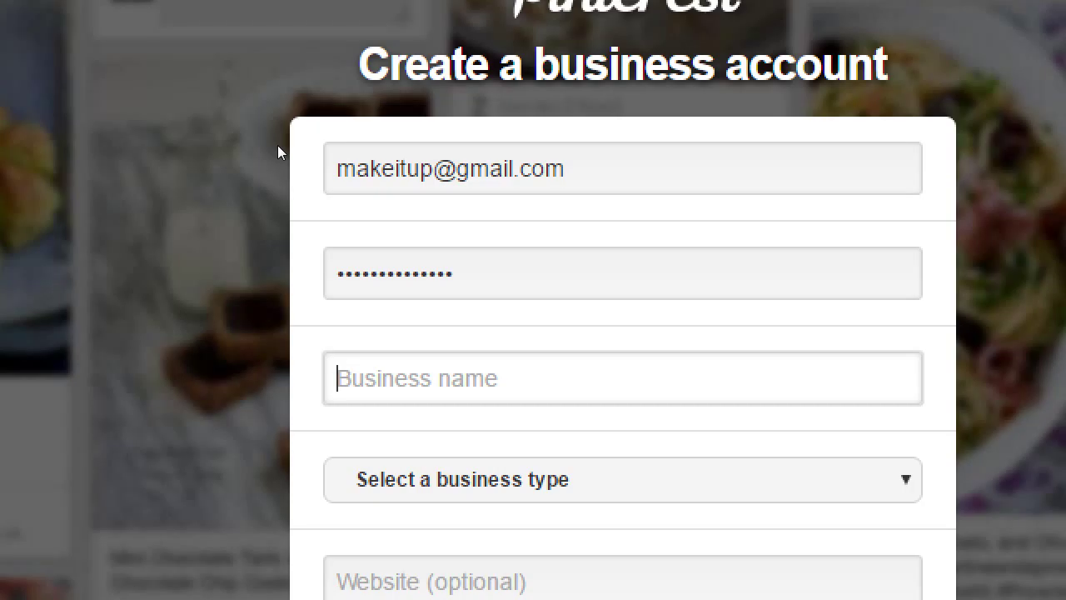
# Reopen the member's profile in a new tab to select their display name, then return to the form
pyautogui.hotkey('ctrl', 't')
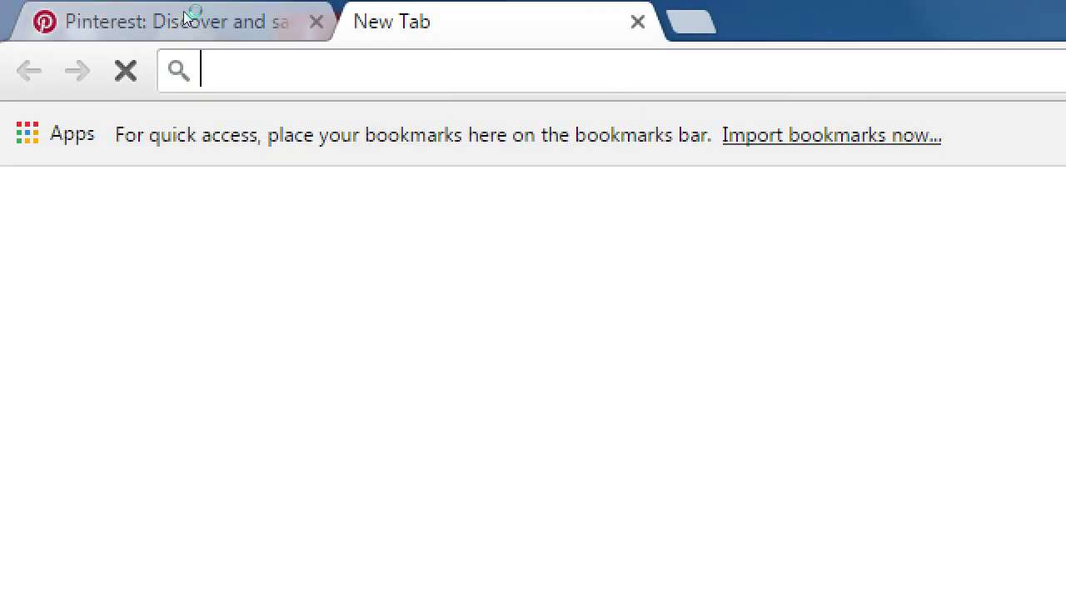
pyautogui.write('pinterest.com')
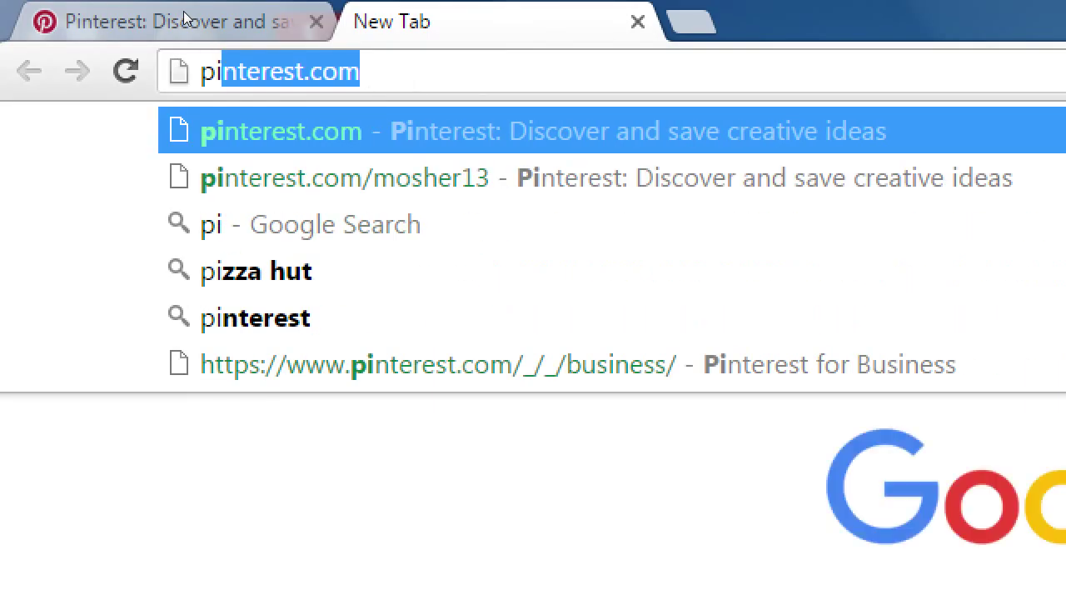
pyautogui.press('Down')
pyautogui.press('Return')
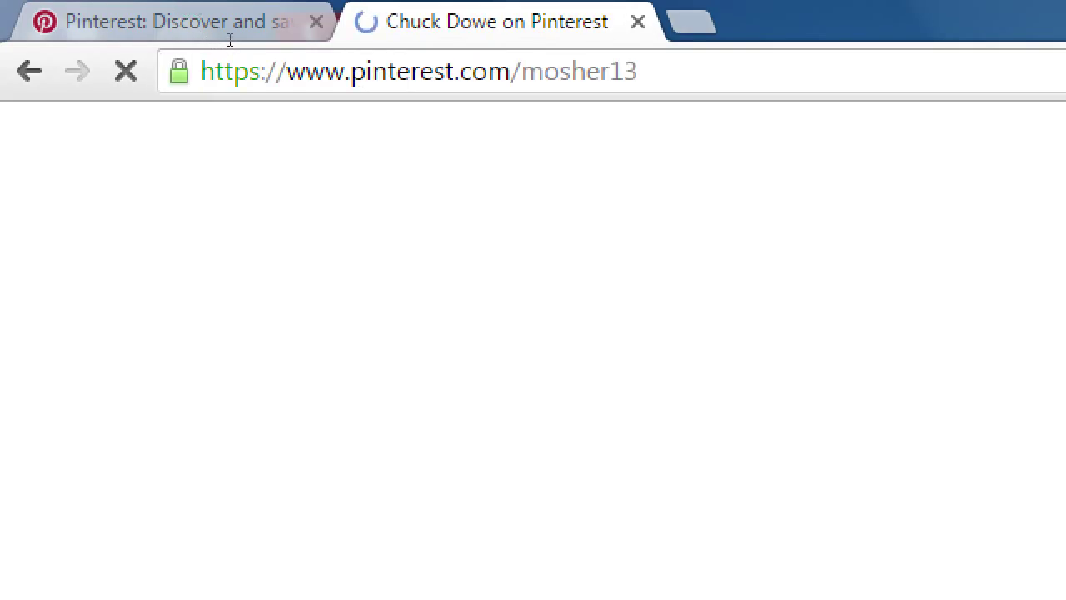
pyautogui.hotkey('ctrl', 'shift', 'Left')
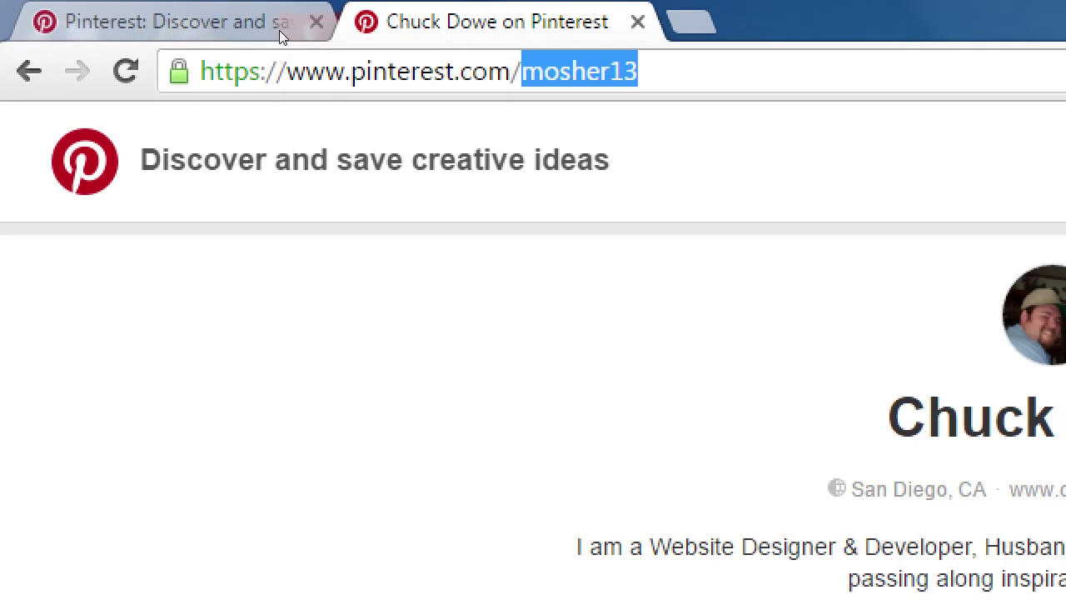
pyautogui.moveTo(612, 221); pyautogui.dragTo(448, 191)
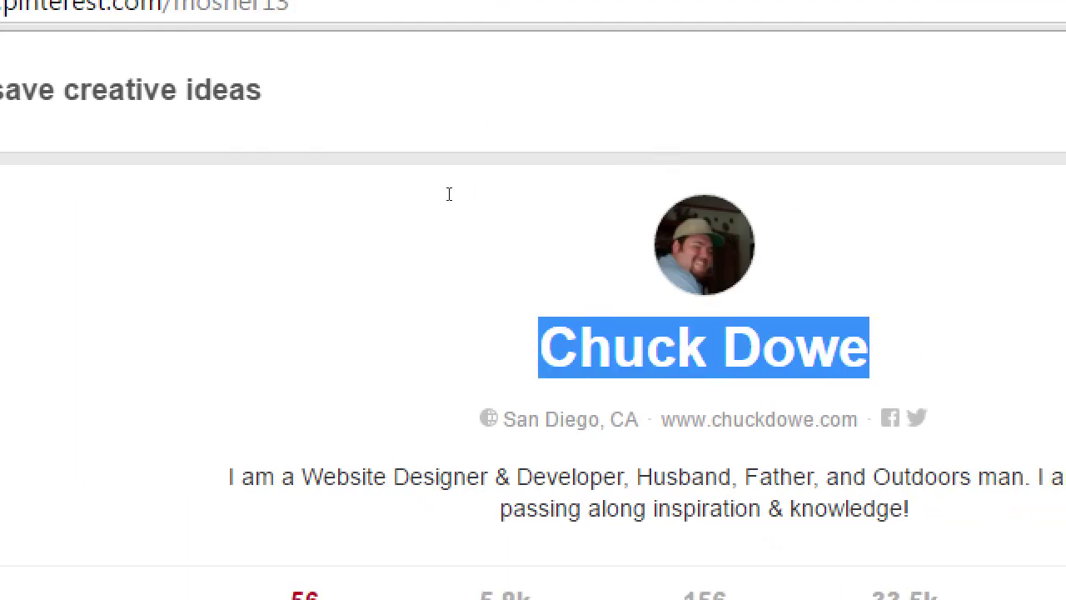
pyautogui.click(99, 7)
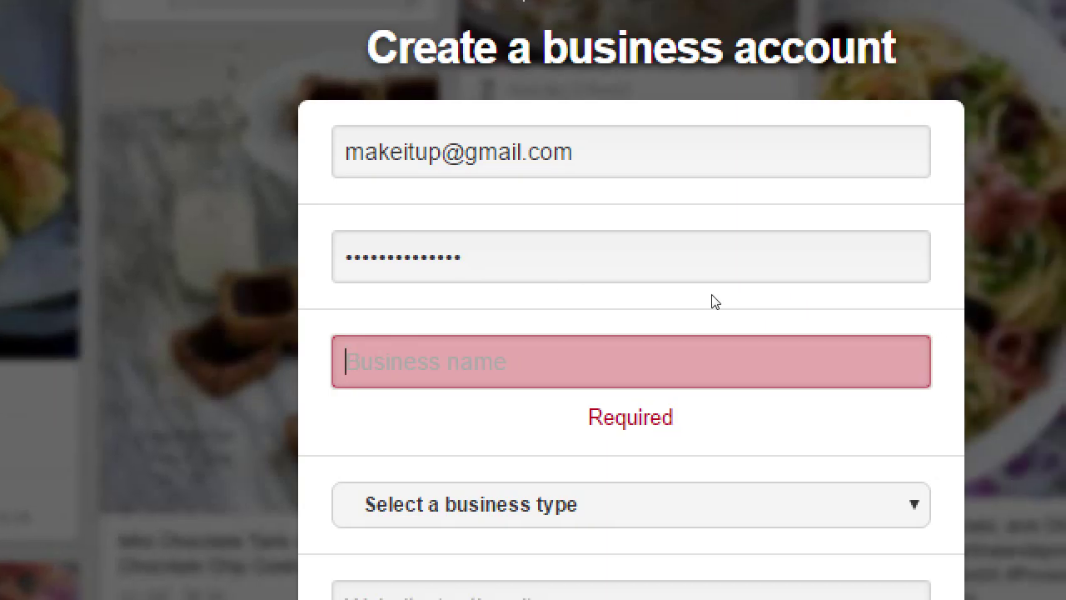
# Enter Victor's Bakery as the business name and choose Local Business as the type
pyautogui.write("Victor's Bakery")
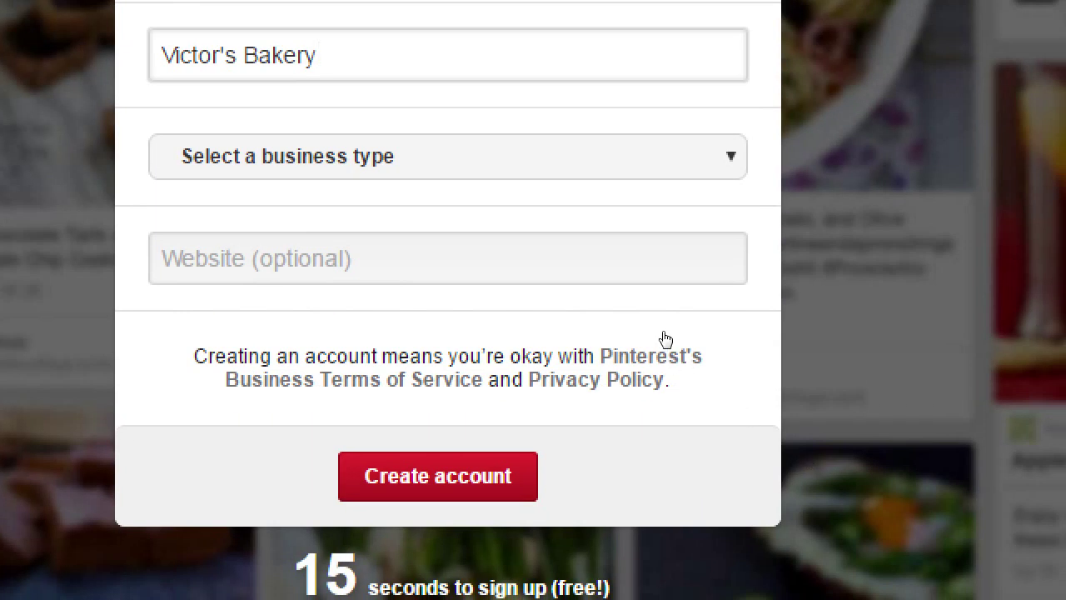
pyautogui.press('Tab')
pyautogui.hotkey('alt', 'Down')
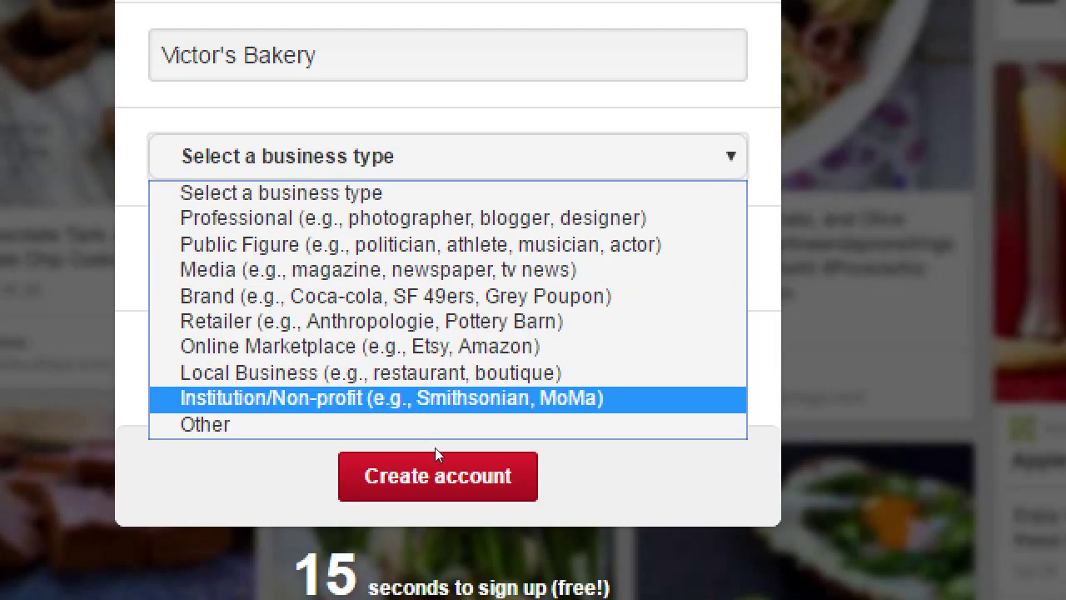
pyautogui.press('Up')
pyautogui.press('Up')
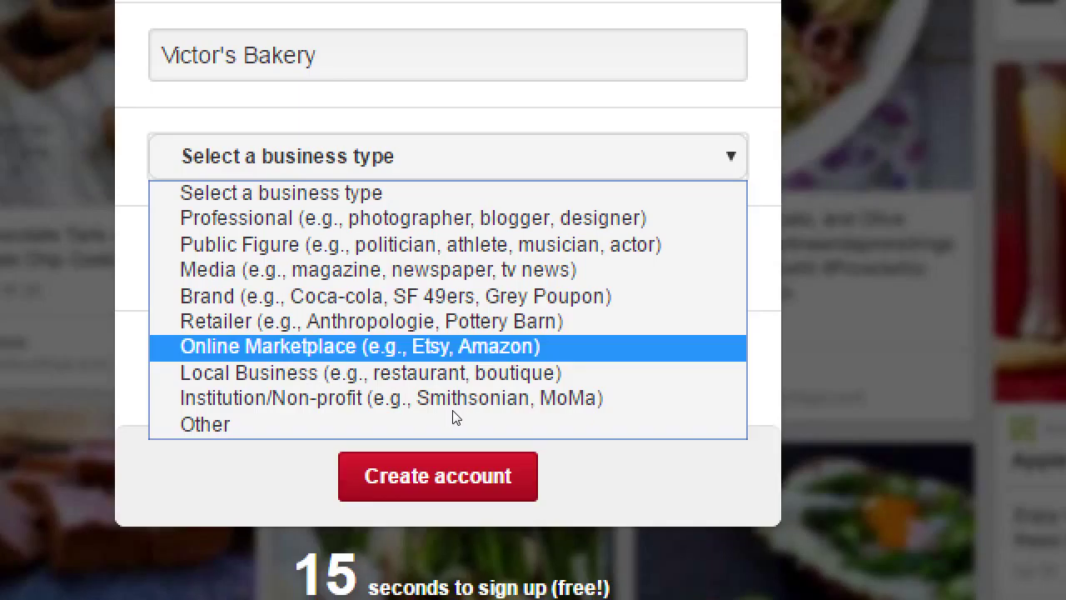
pyautogui.press('Up')
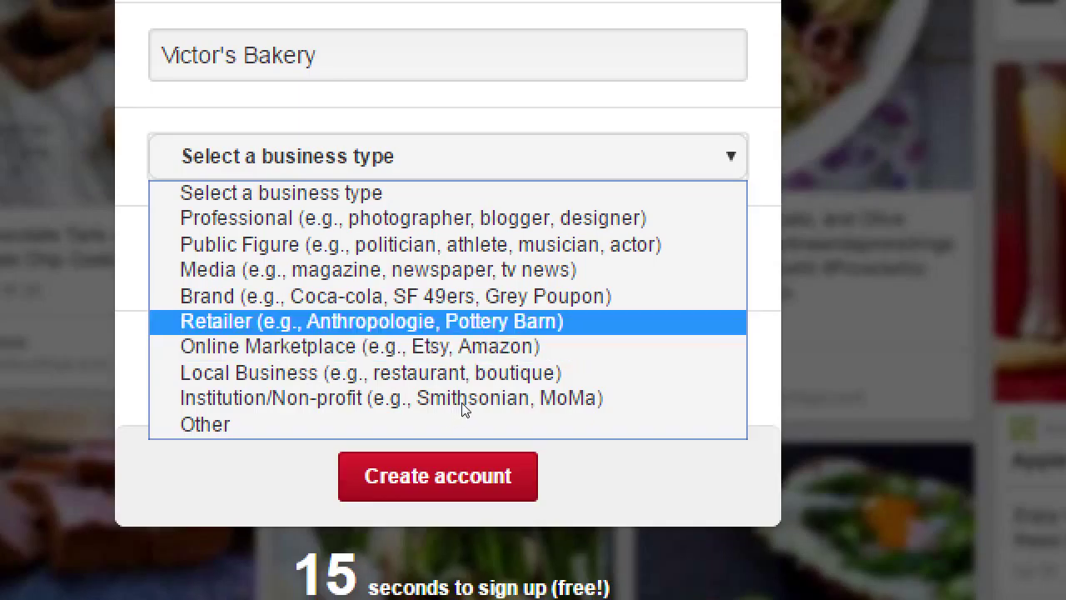
pyautogui.press('Down')
pyautogui.press('Down')
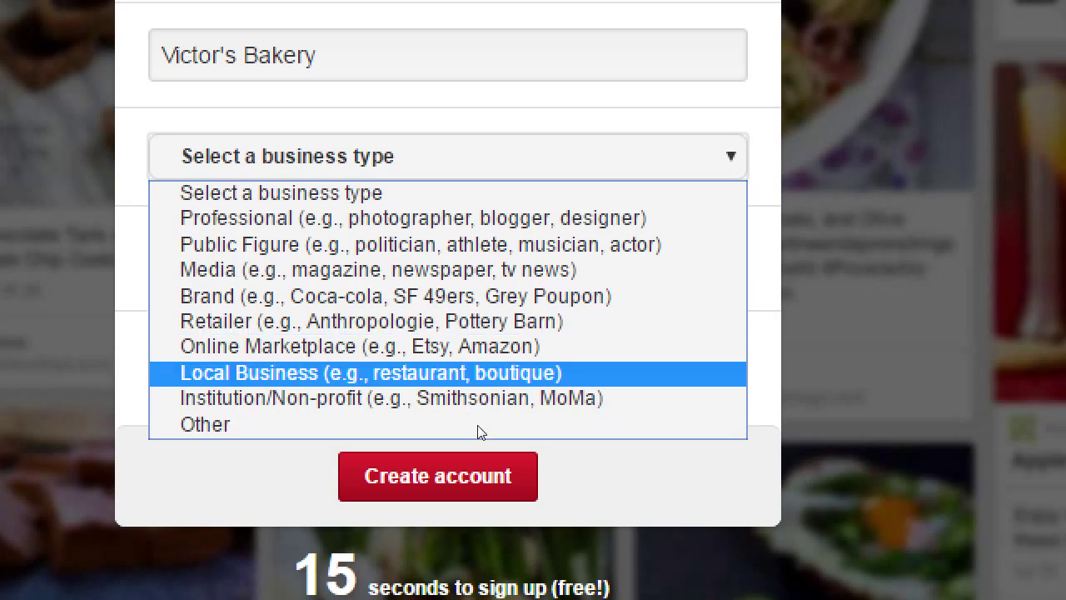
pyautogui.press('Return')
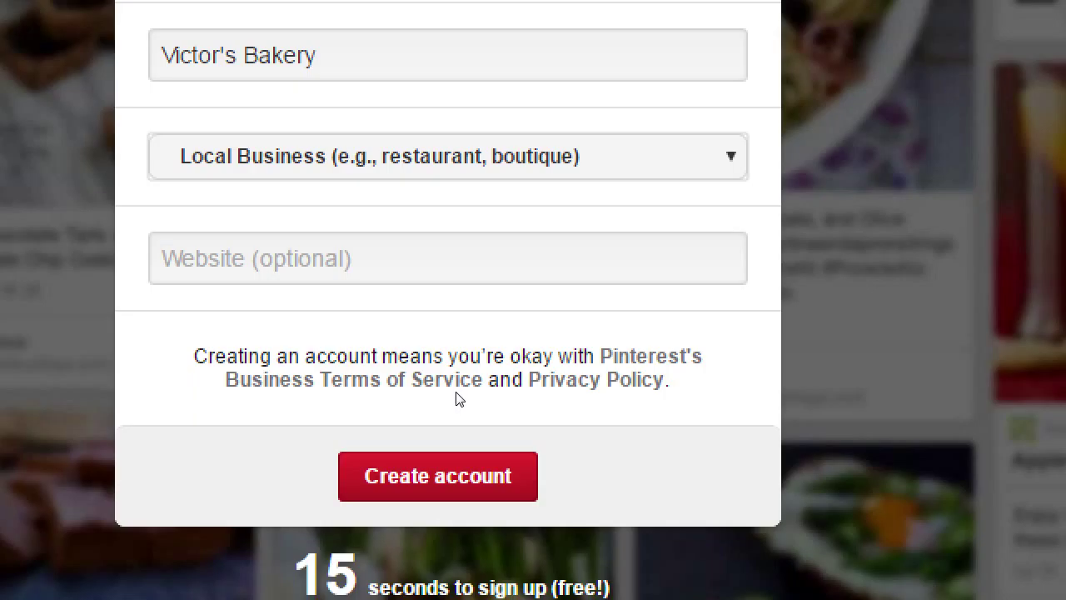
pyautogui.press('Tab')
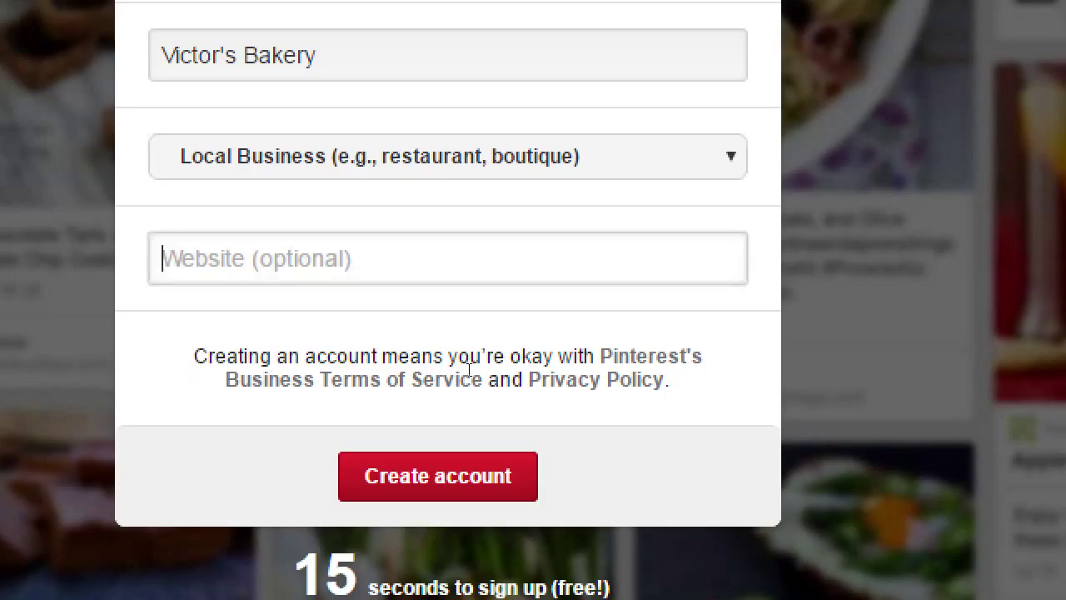
pyautogui.write('http://victorsba')
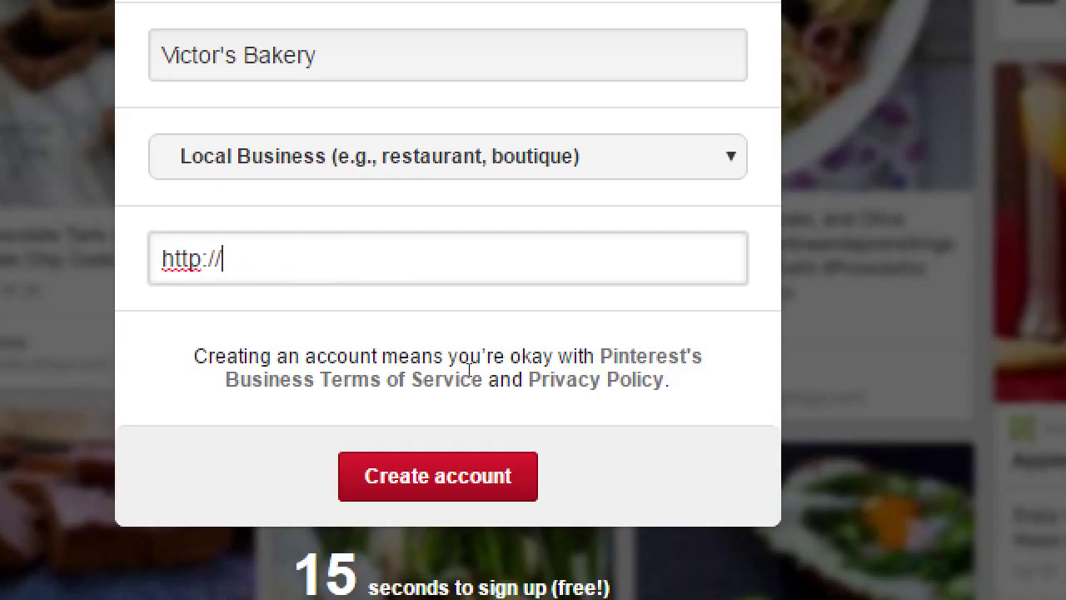
pyautogui.write('kery.com')
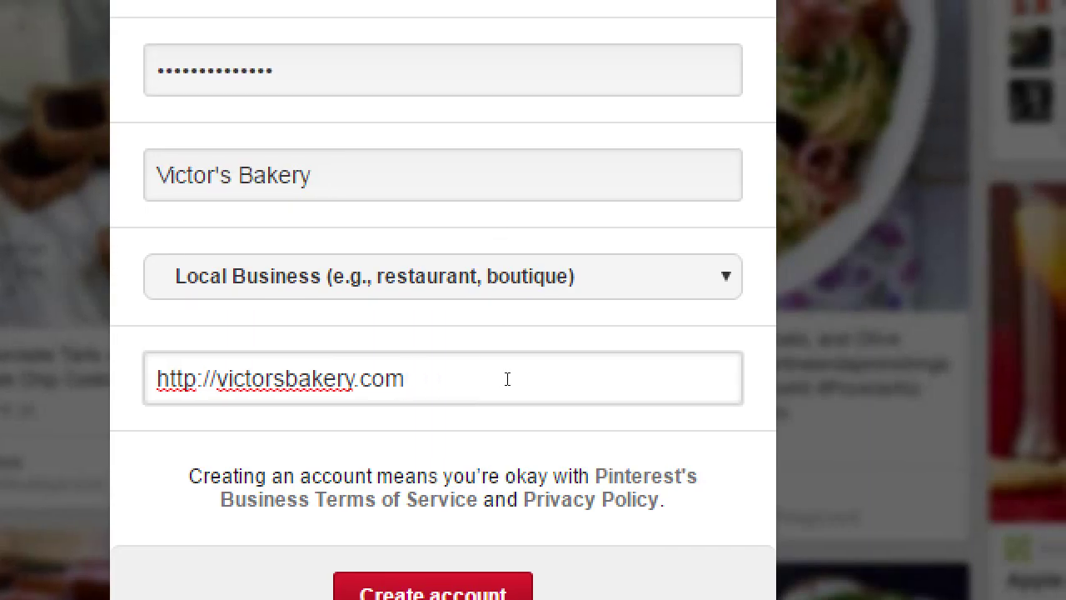
pyautogui.moveTo(512, 375); pyautogui.dragTo(341, 321)
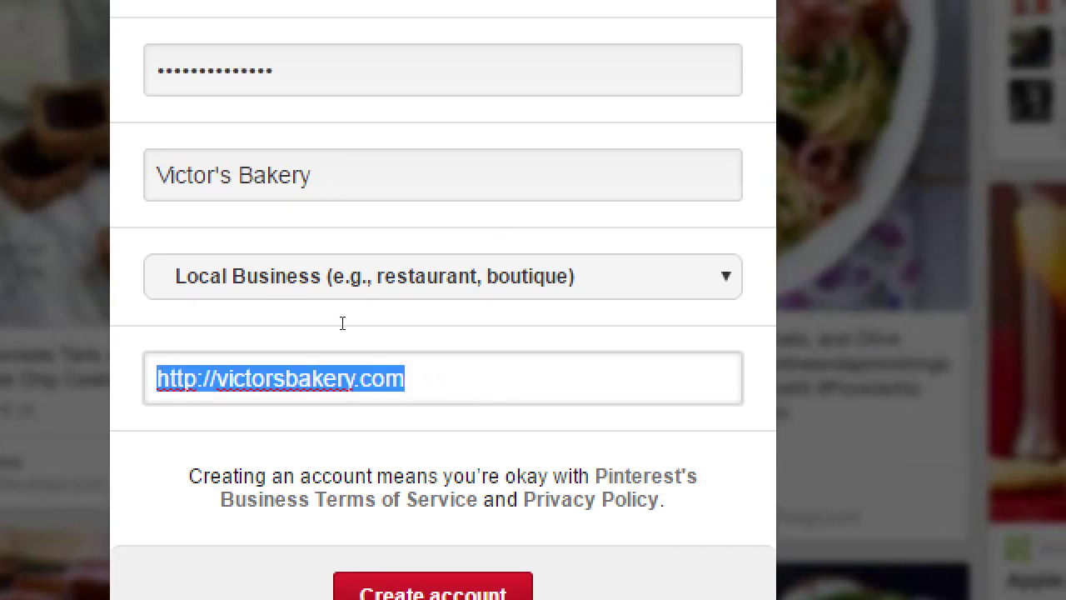
pyautogui.click(537, 370)
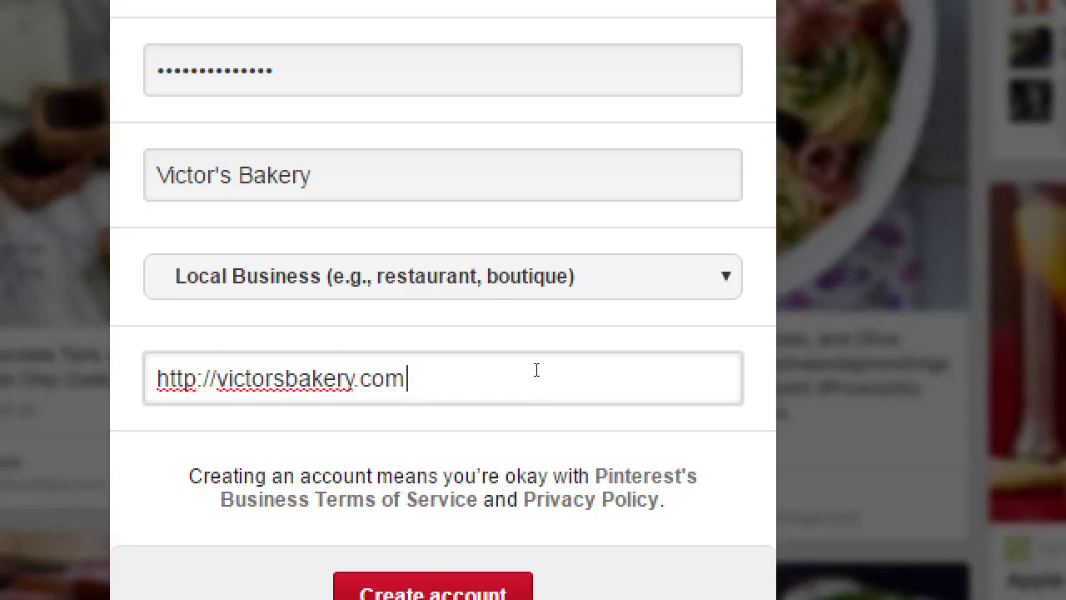
pyautogui.write('/offer/')
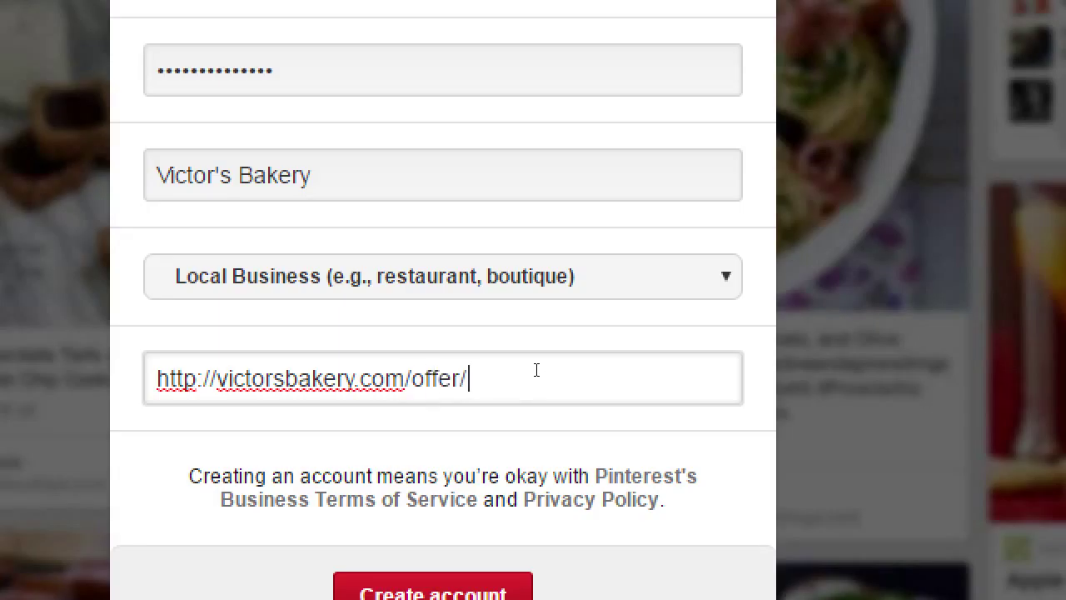
pyautogui.write('pinterest01.html')
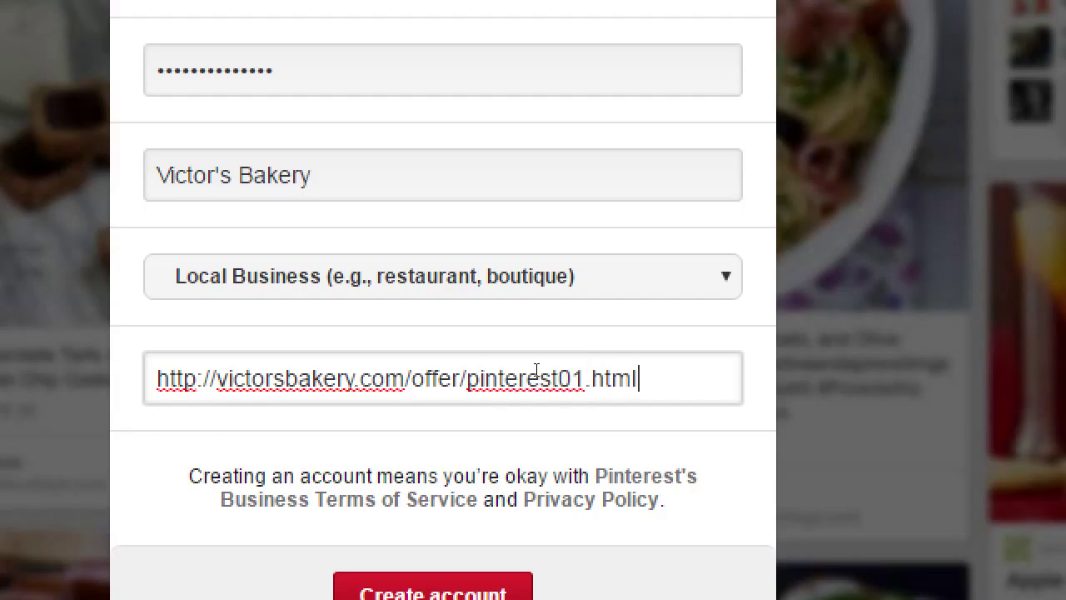
pyautogui.hotkey('ctrl', 'a')
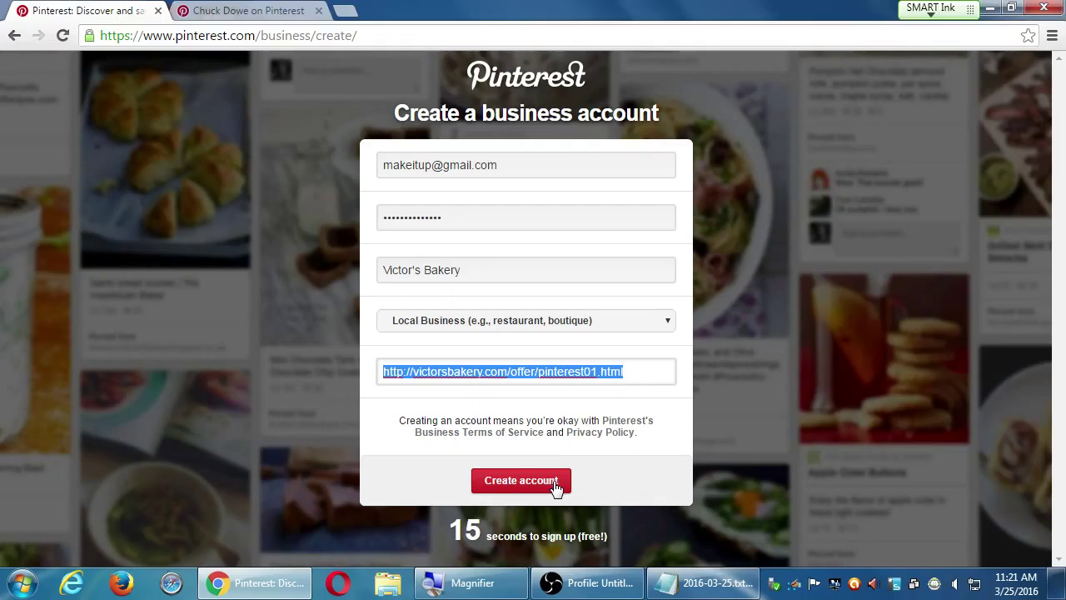
# Submit the form, dismiss the e-mail-taken error, add zzz to the e-mail and resubmit
pyautogui.click(556, 485)
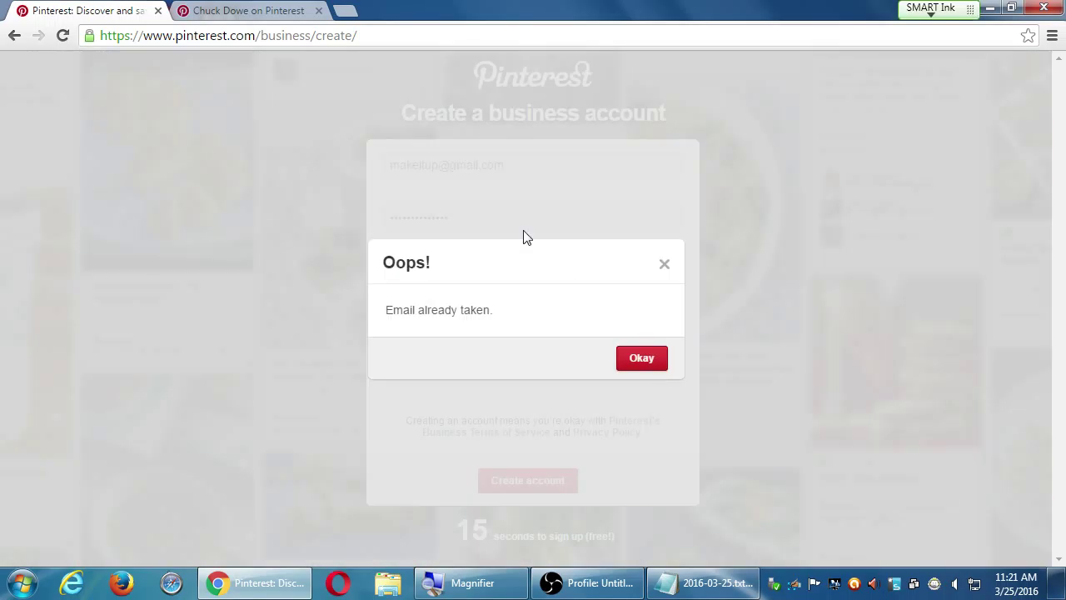
pyautogui.click(663, 263)
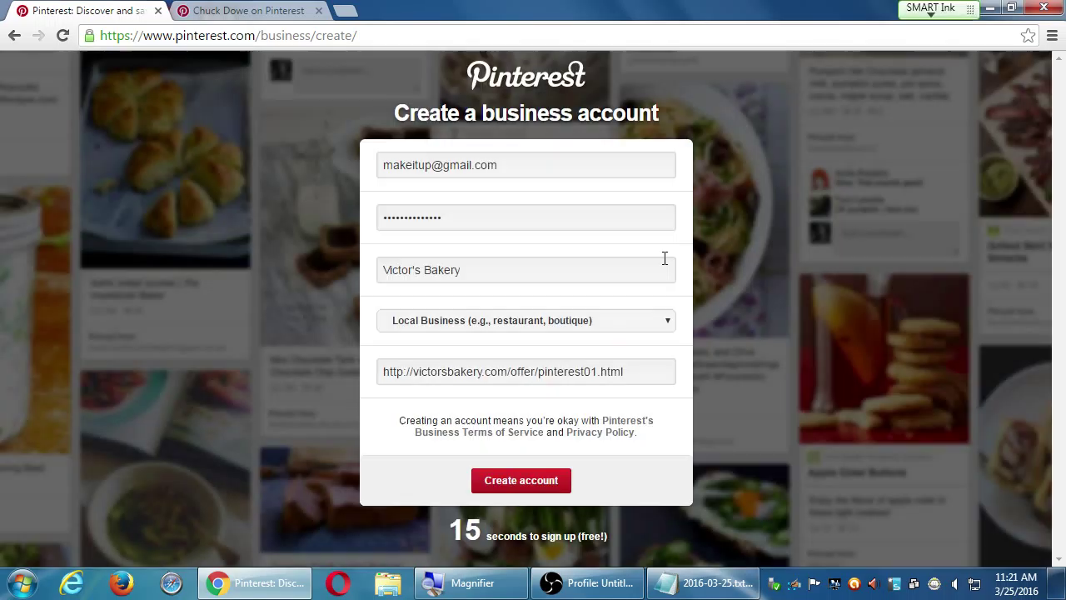
pyautogui.click(663, 260)
pyautogui.click(388, 160)
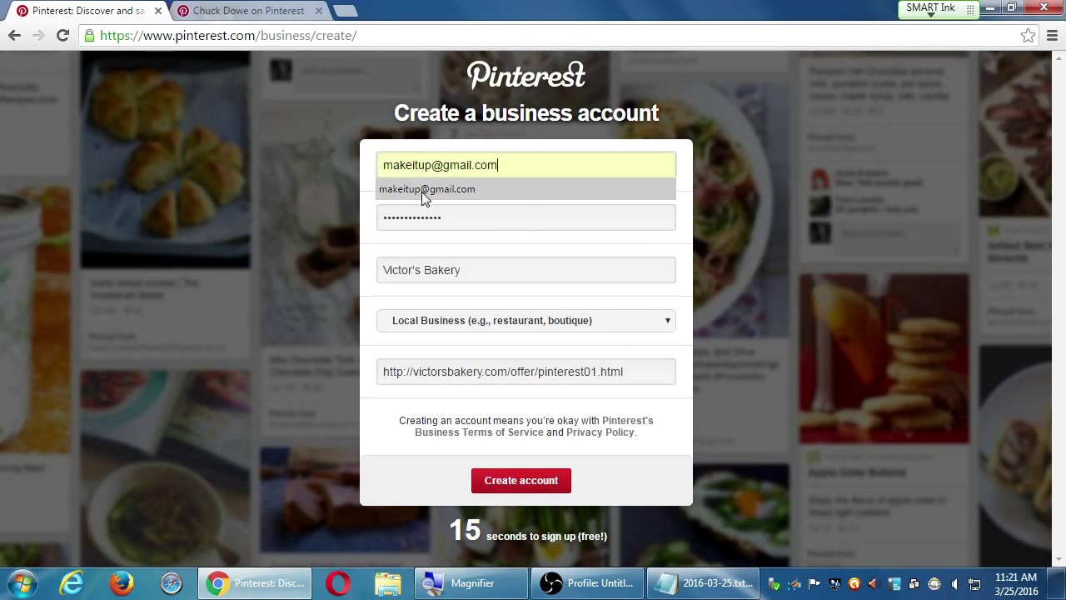
pyautogui.press('Left')
pyautogui.press('Left')
pyautogui.press('Left')
pyautogui.press('Left')
pyautogui.press('Left')
pyautogui.press('Left')
pyautogui.write('zzz')
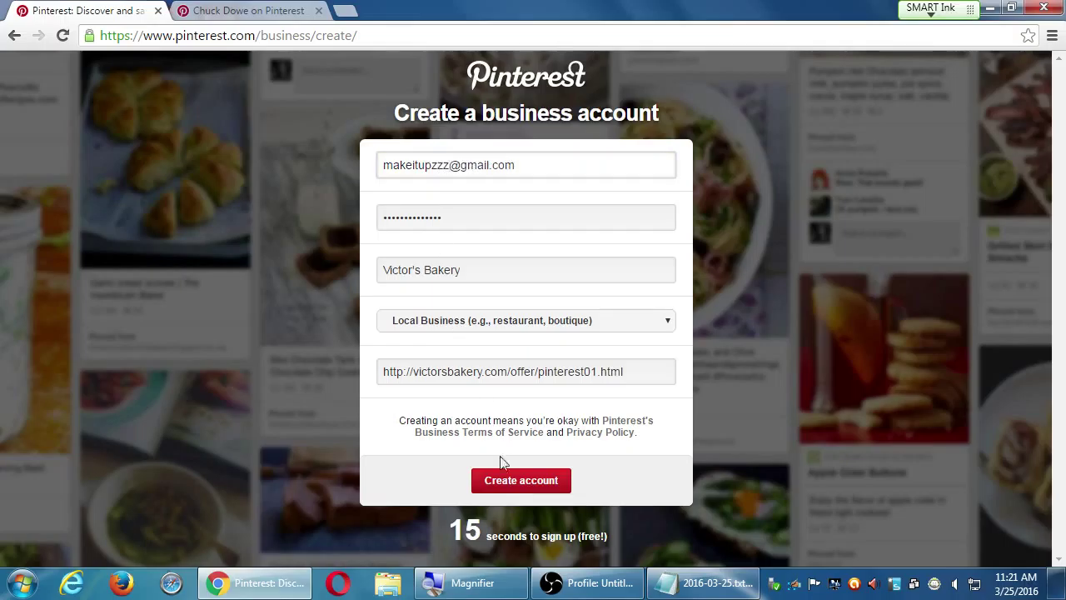
pyautogui.click(505, 473)
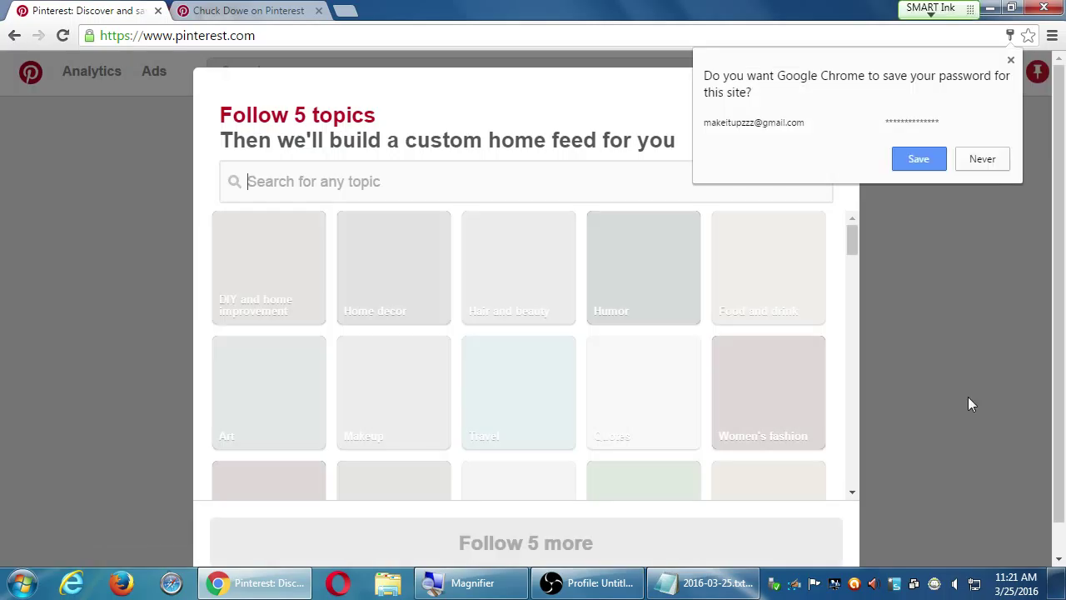
# Decline Chrome's offer to save the Pinterest password by choosing Never
pyautogui.click(982, 159)
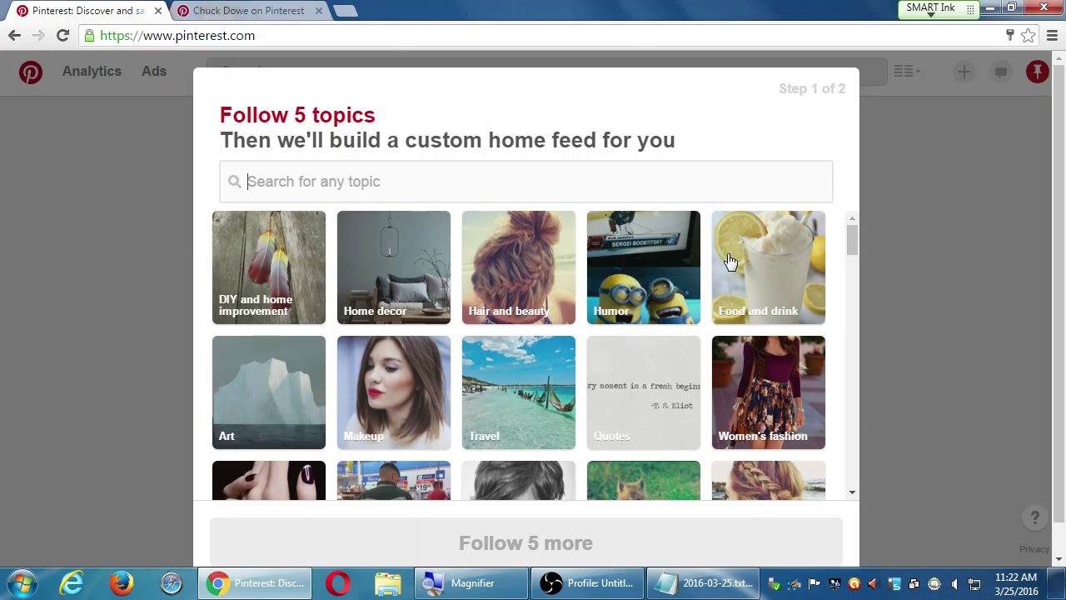
# Browse the topic grid and follow the Food and drink topic
pyautogui.scroll(-5, 743, 429)
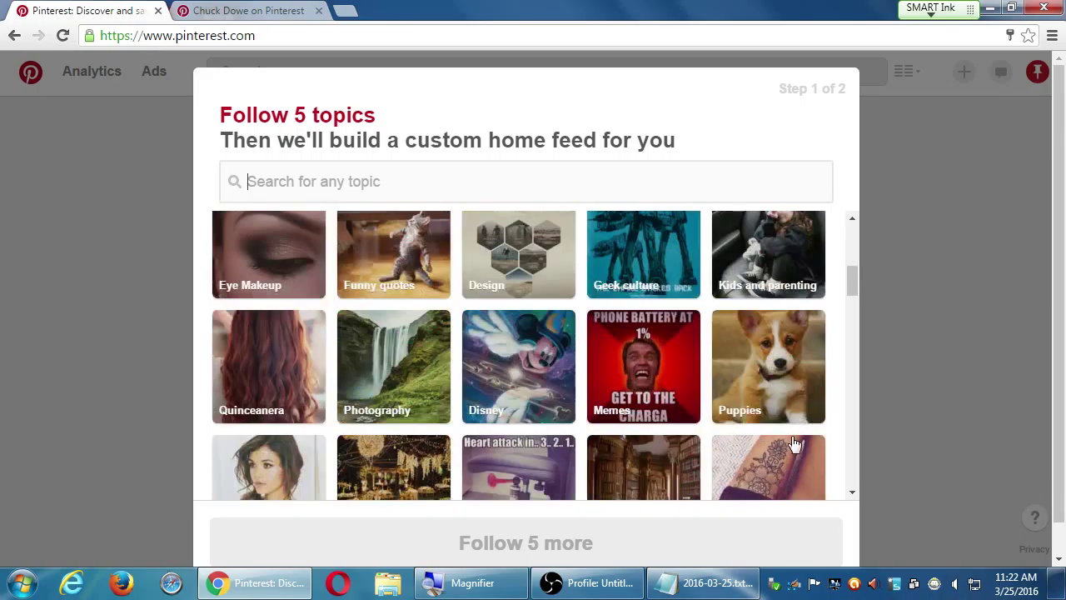
pyautogui.hotkey('ctrl', '-')
pyautogui.hotkey('ctrl', '+')
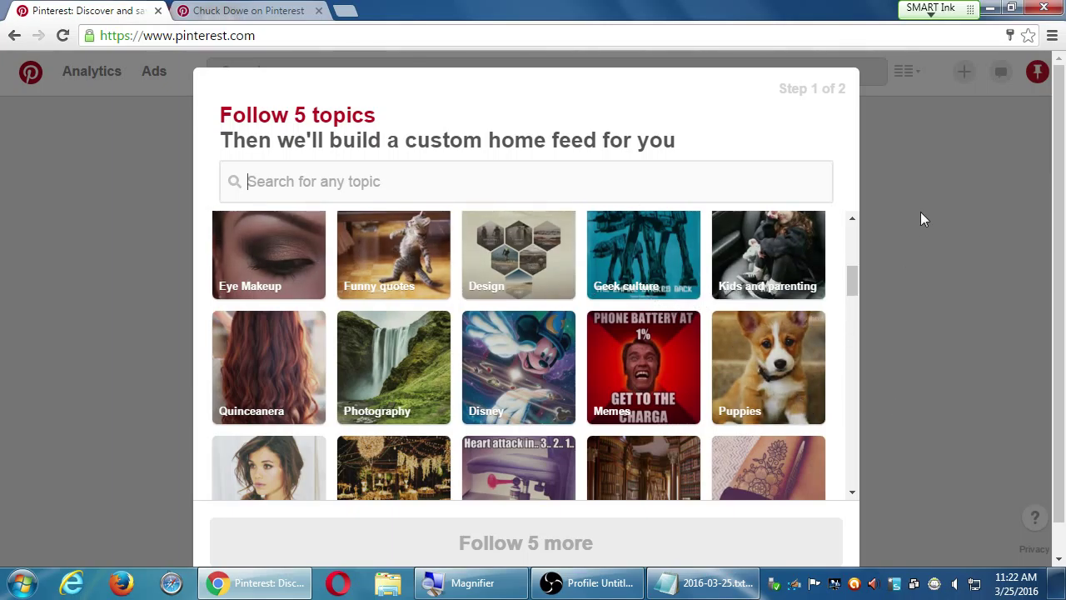
pyautogui.click(853, 239)
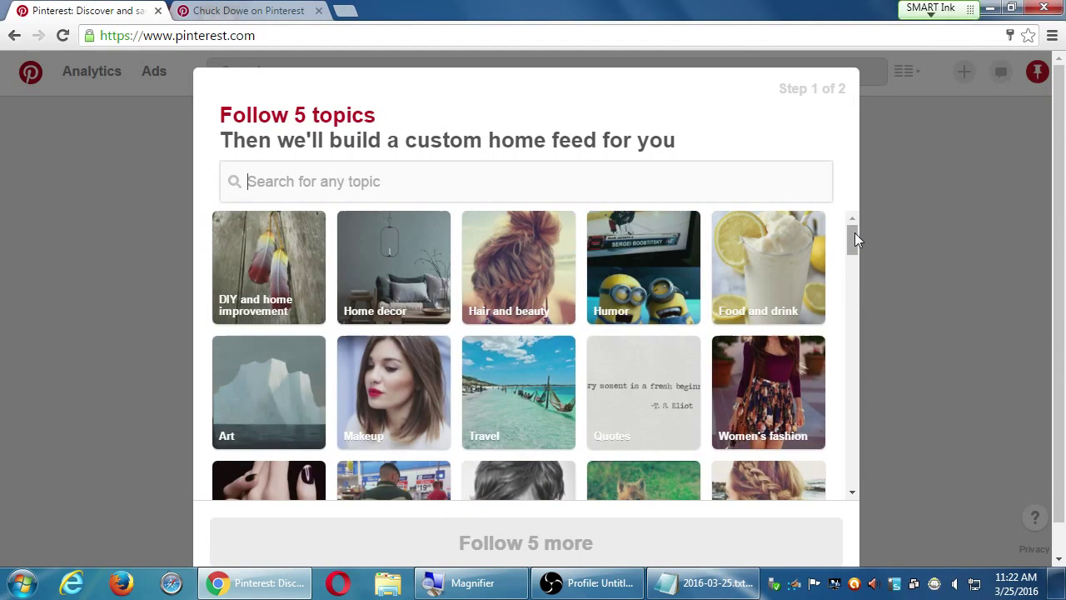
pyautogui.moveTo(852, 214); pyautogui.dragTo(841, 437)
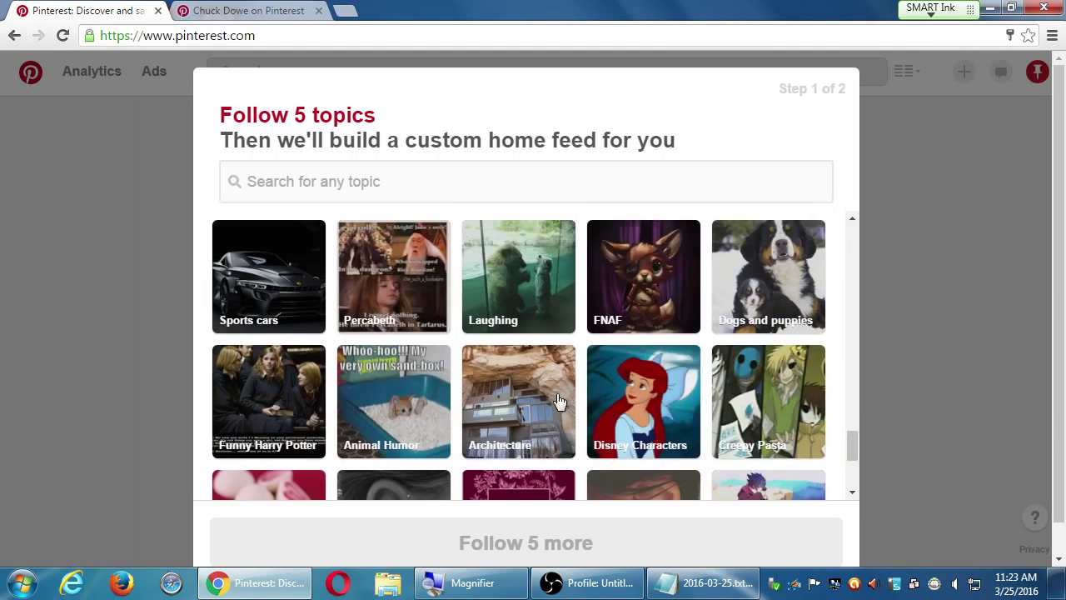
pyautogui.scroll(3, 570, 410)
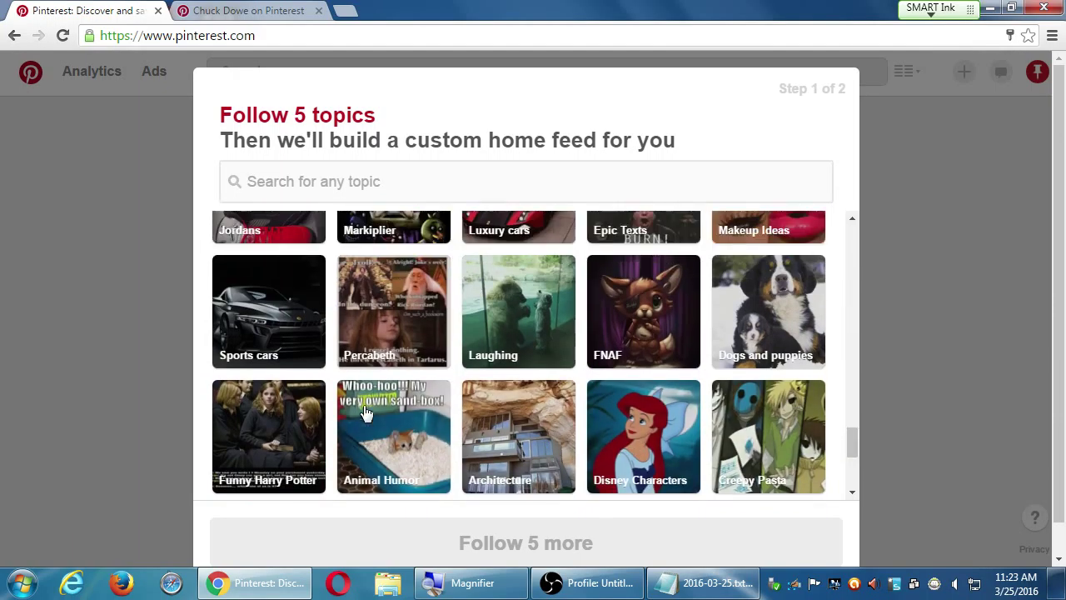
pyautogui.scroll(3, 600, 418)
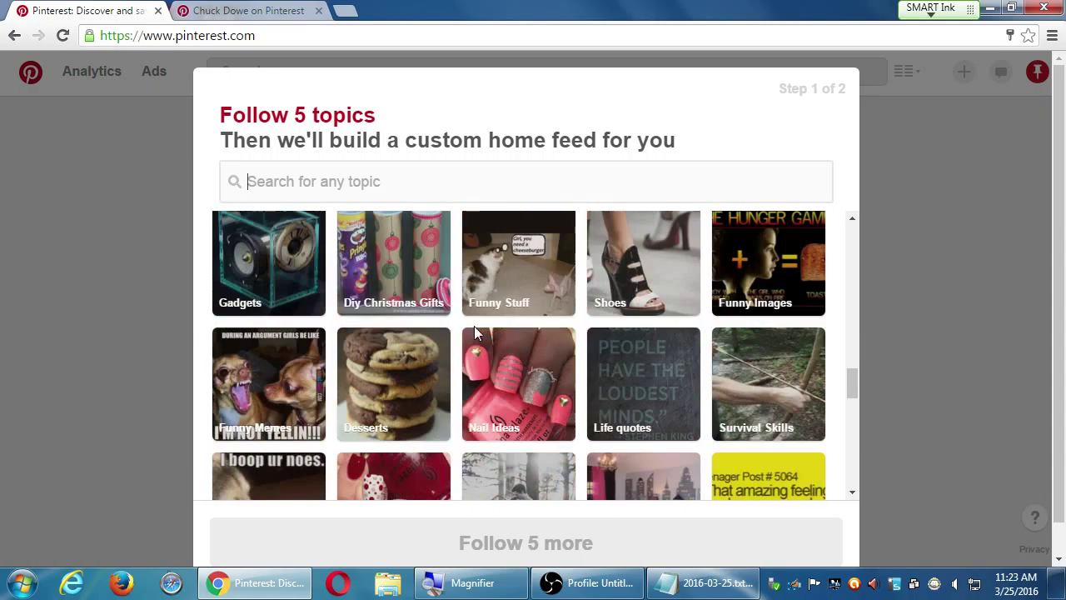
pyautogui.click(373, 176)
pyautogui.scroll(5, 558, 356)
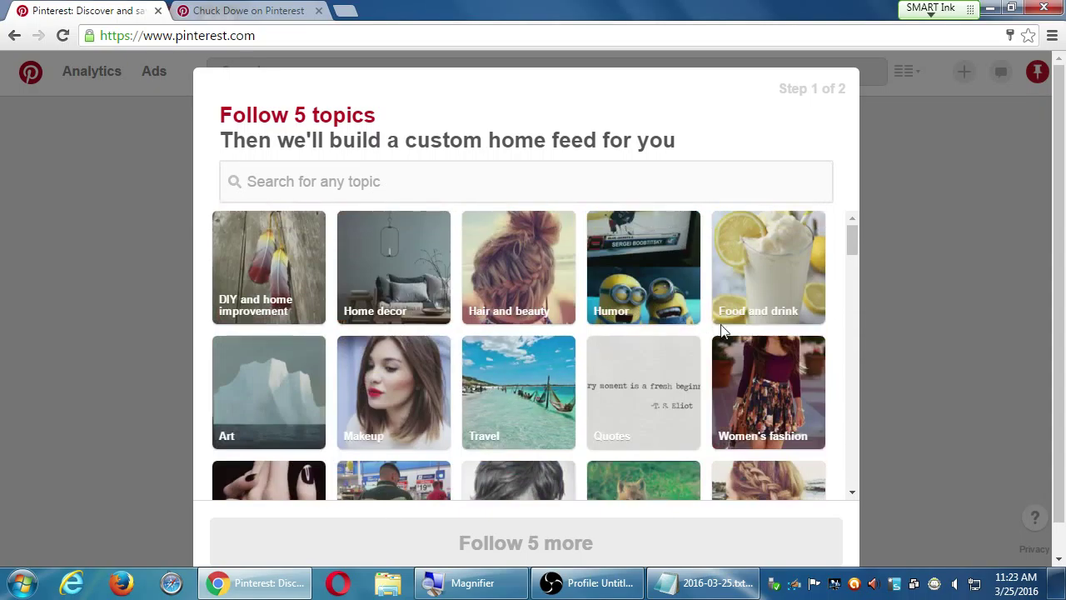
pyautogui.click(784, 289)
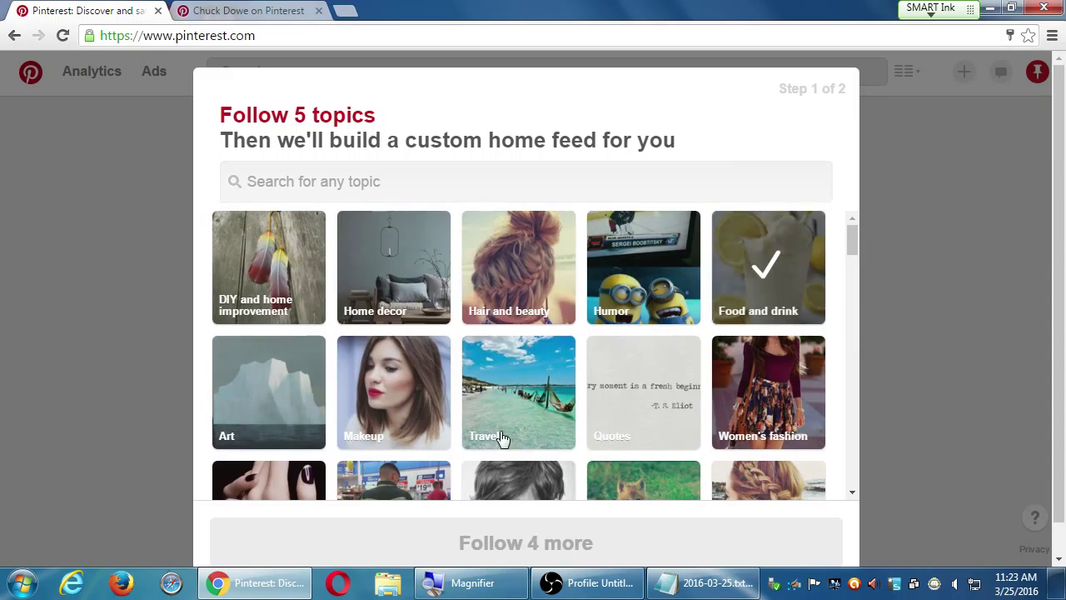
# Scroll further down the grid and follow the Weddings topic
pyautogui.scroll(-2, 701, 430)
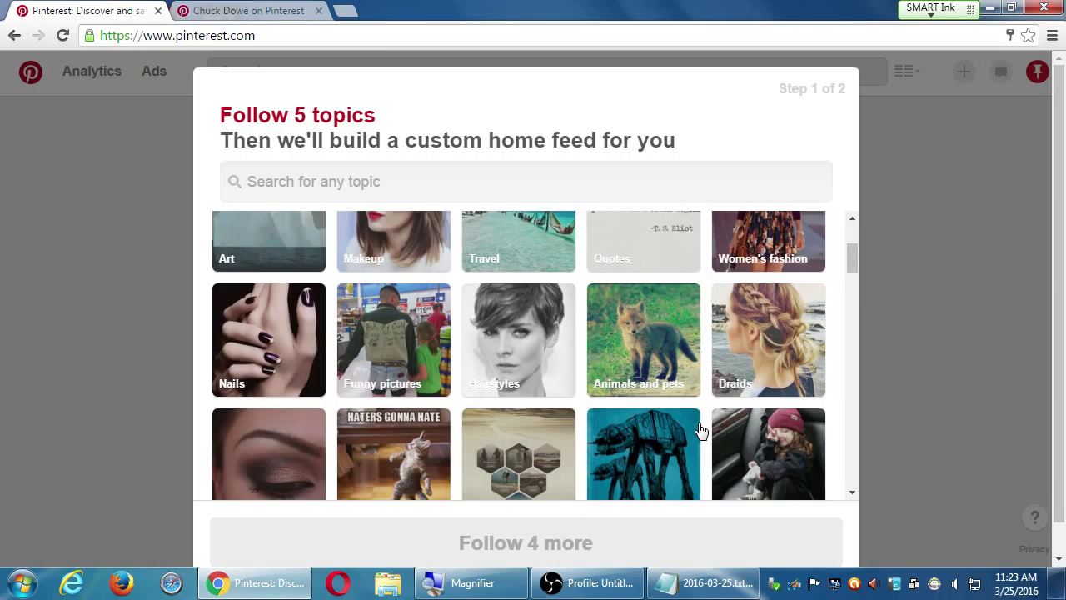
pyautogui.scroll(-1, 701, 430)
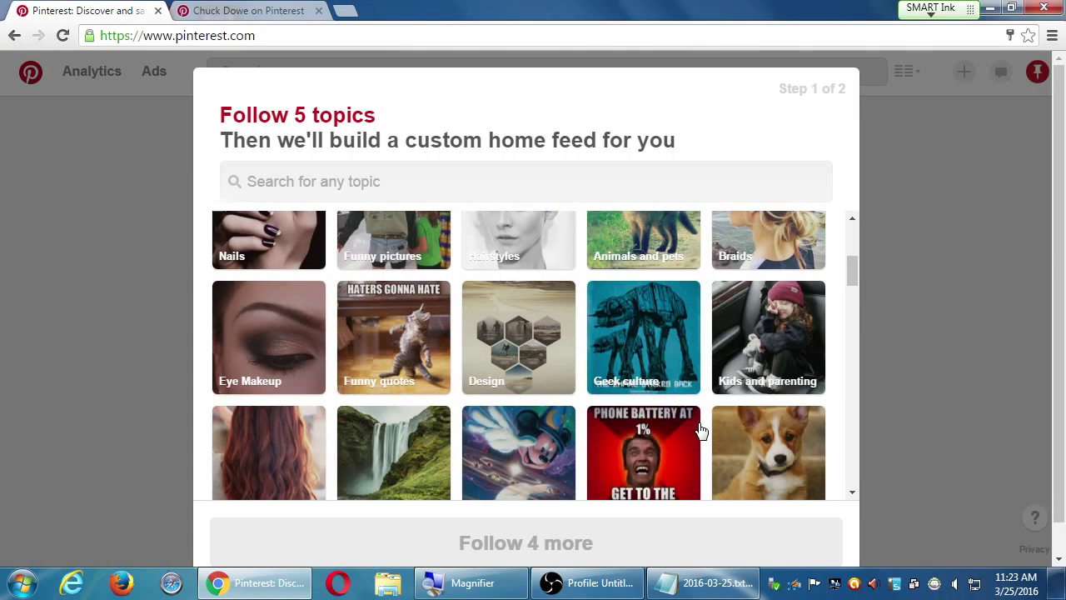
pyautogui.scroll(-1, 714, 452)
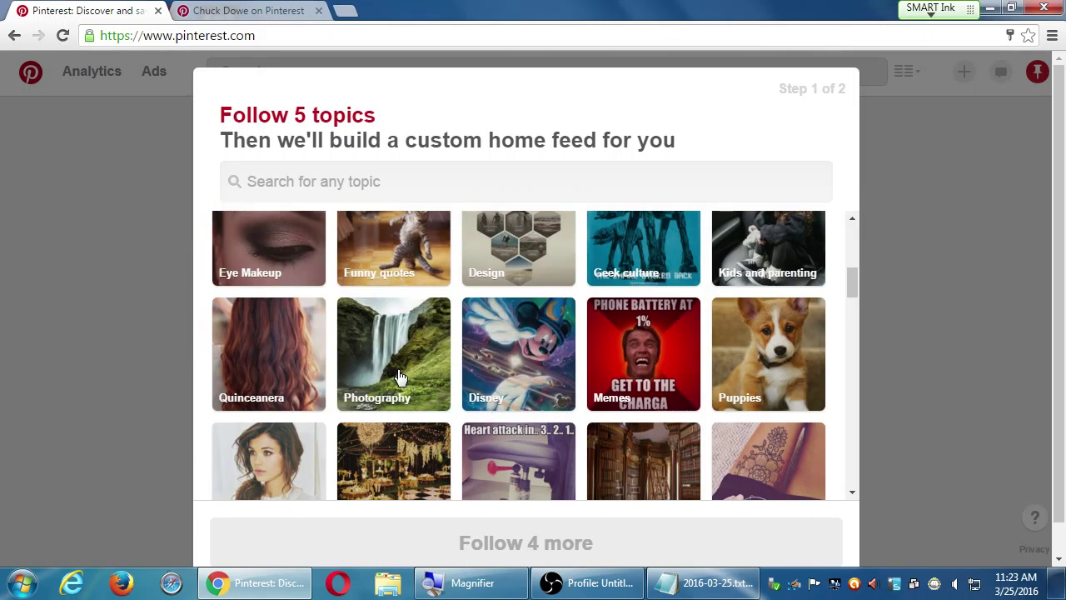
pyautogui.scroll(-1, 400, 376)
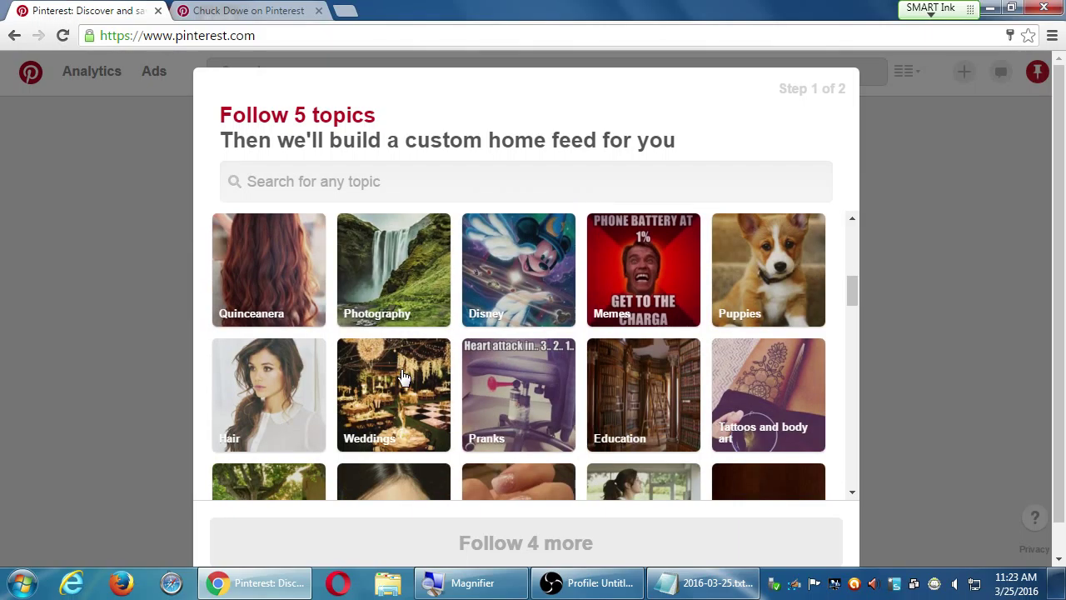
pyautogui.scroll(-2, 423, 428)
pyautogui.scroll(1, 422, 428)
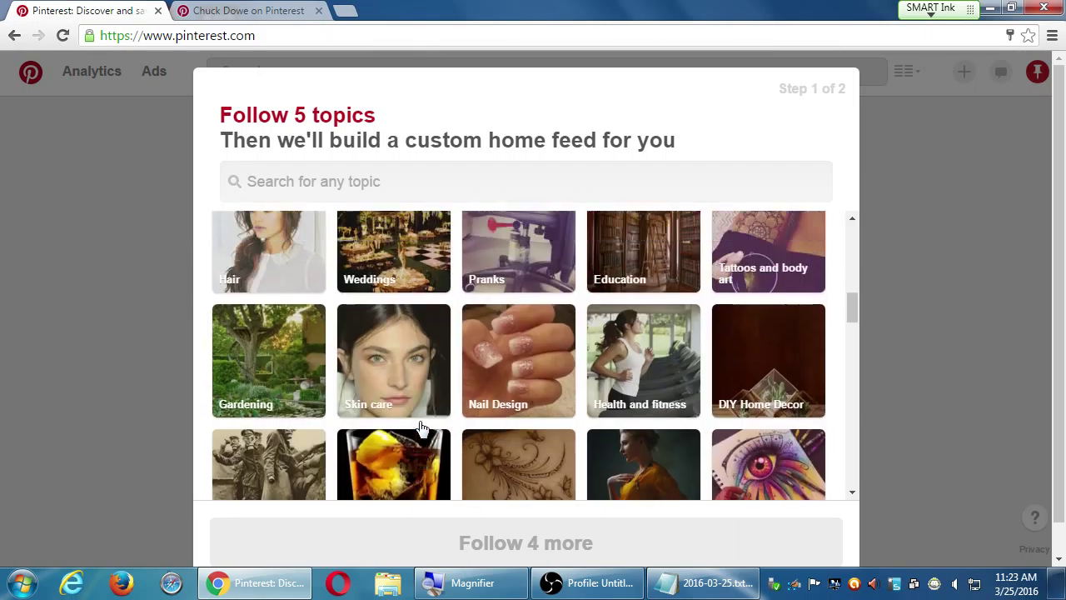
pyautogui.scroll(3, 422, 428)
pyautogui.click(411, 447)
pyautogui.scroll(3, 411, 447)
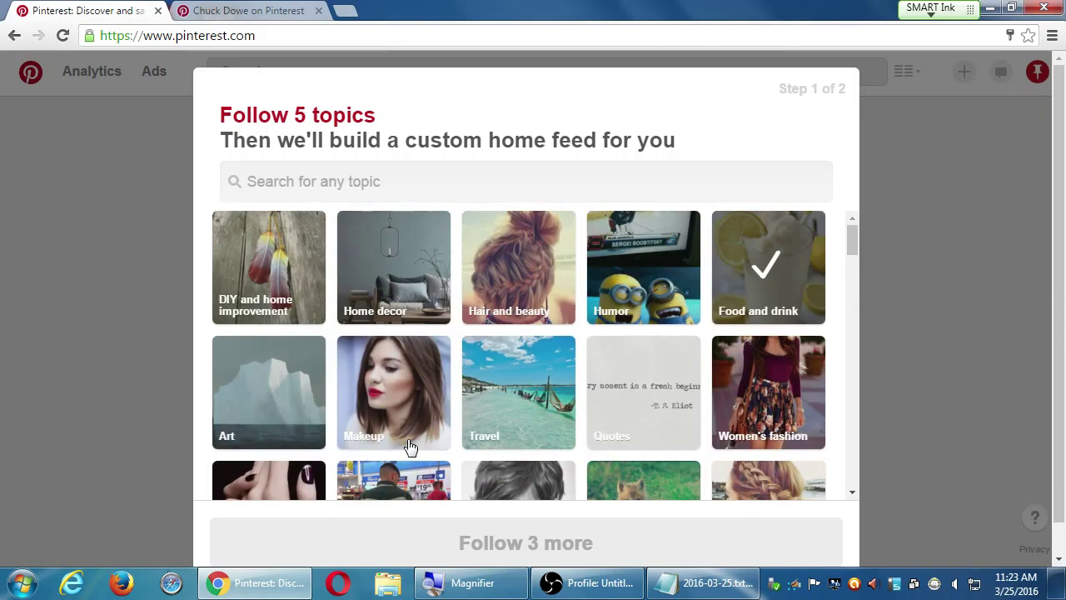
pyautogui.click(405, 182)
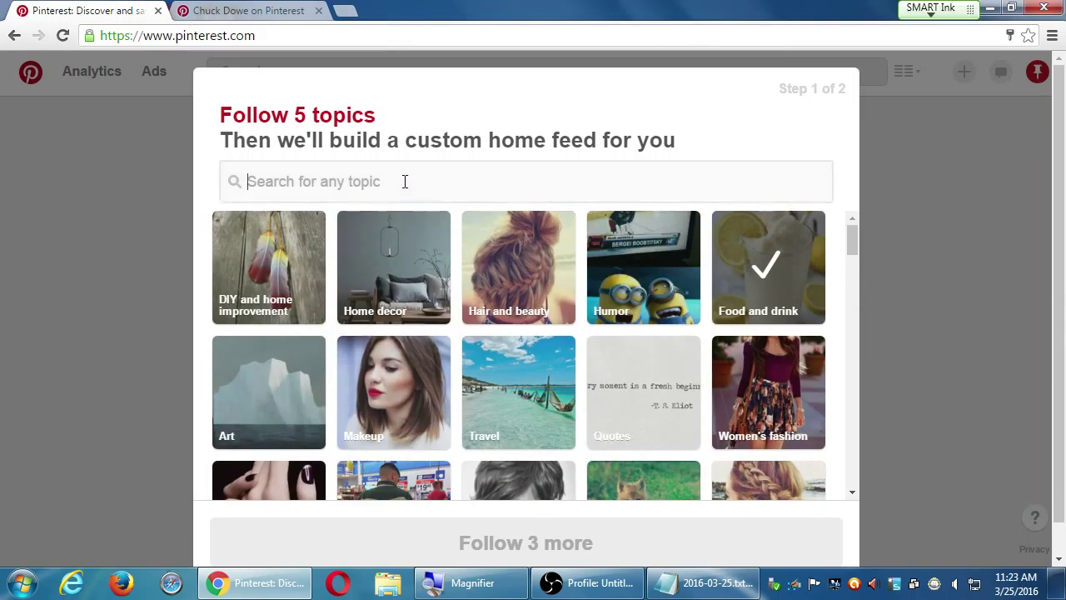
# Search 'cookies', follow Christmas, Easter and Flower Cookies, then confirm with Done
pyautogui.write('ookies')
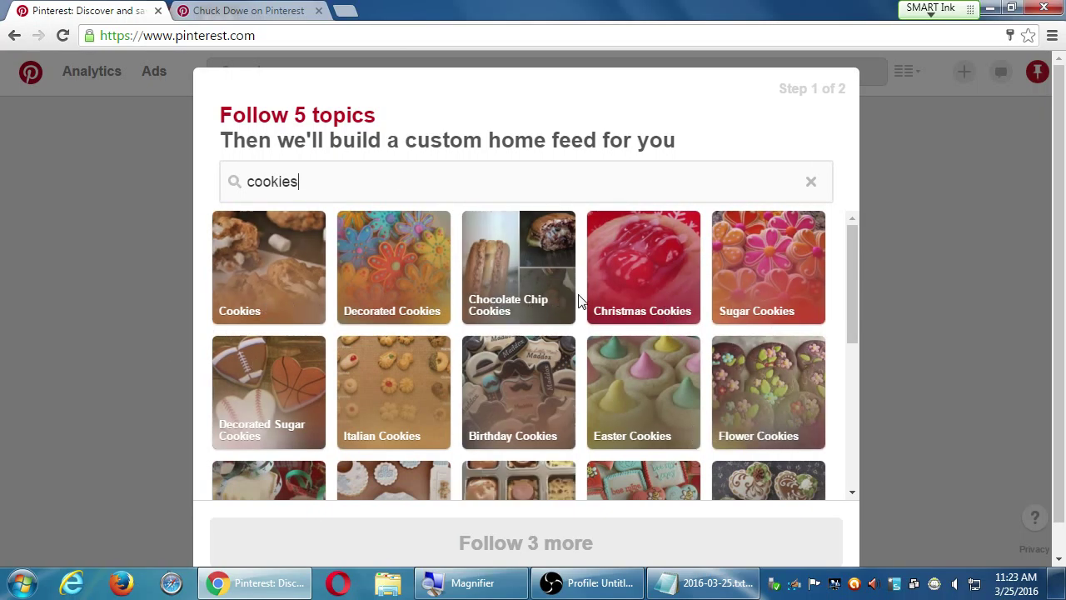
pyautogui.scroll(-5, 654, 423)
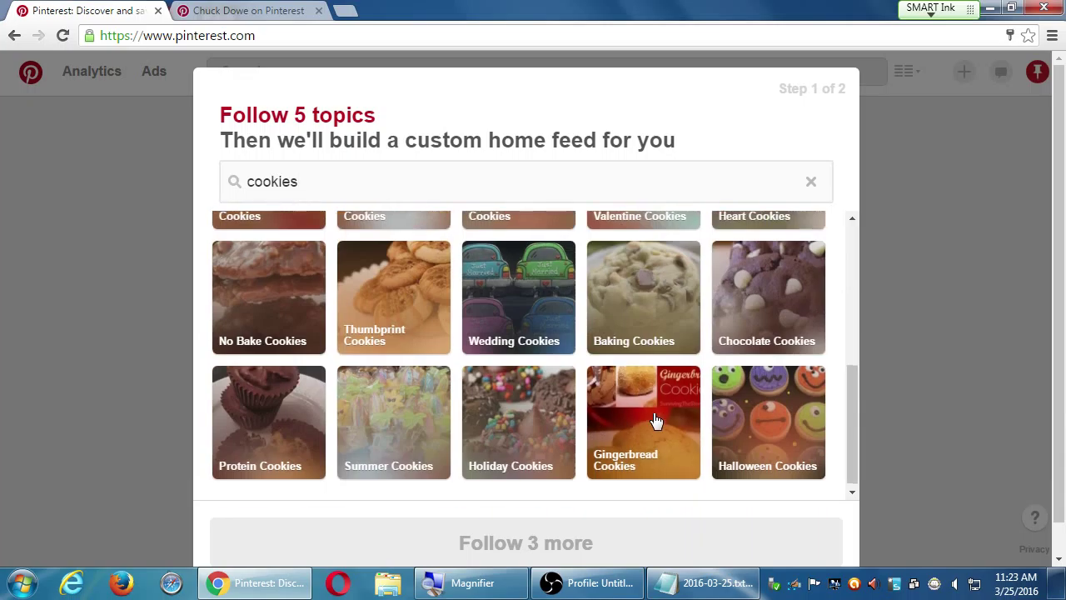
pyautogui.scroll(5, 654, 423)
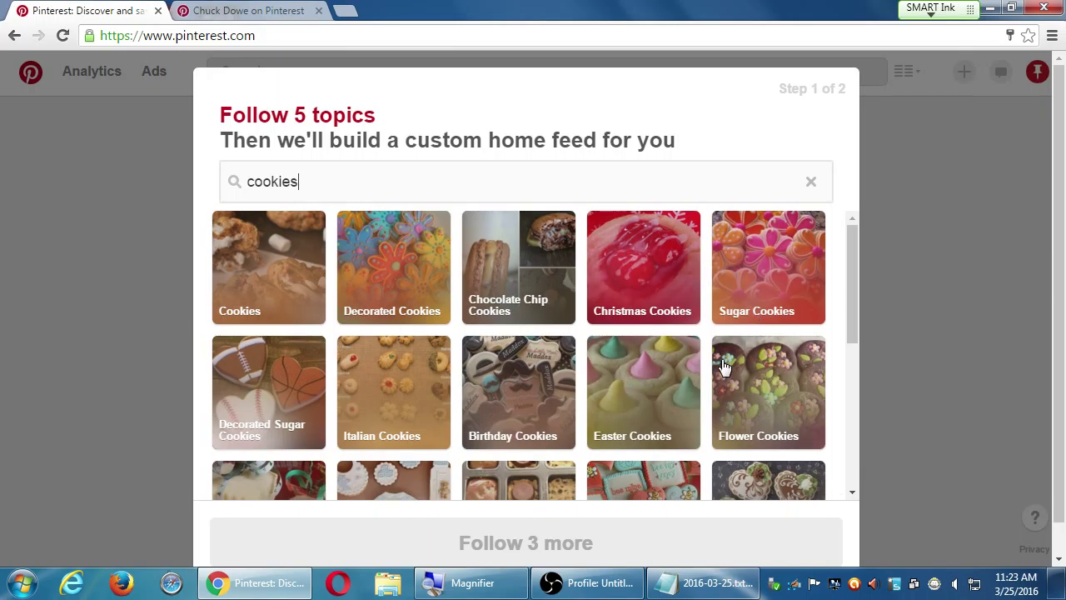
pyautogui.click(653, 288)
pyautogui.click(637, 391)
pyautogui.click(749, 404)
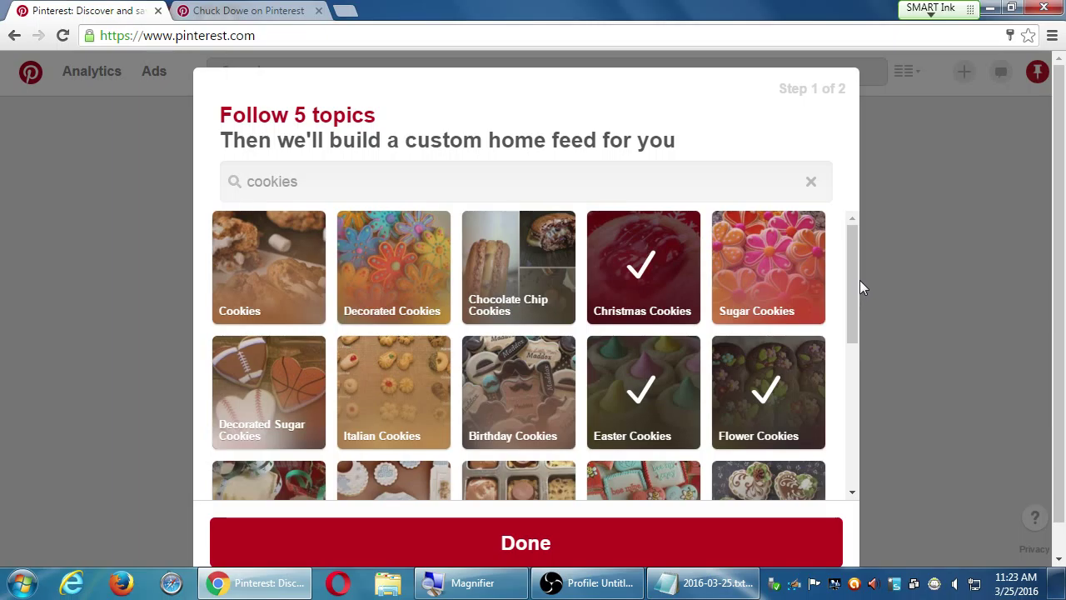
pyautogui.moveTo(852, 279); pyautogui.dragTo(851, 226)
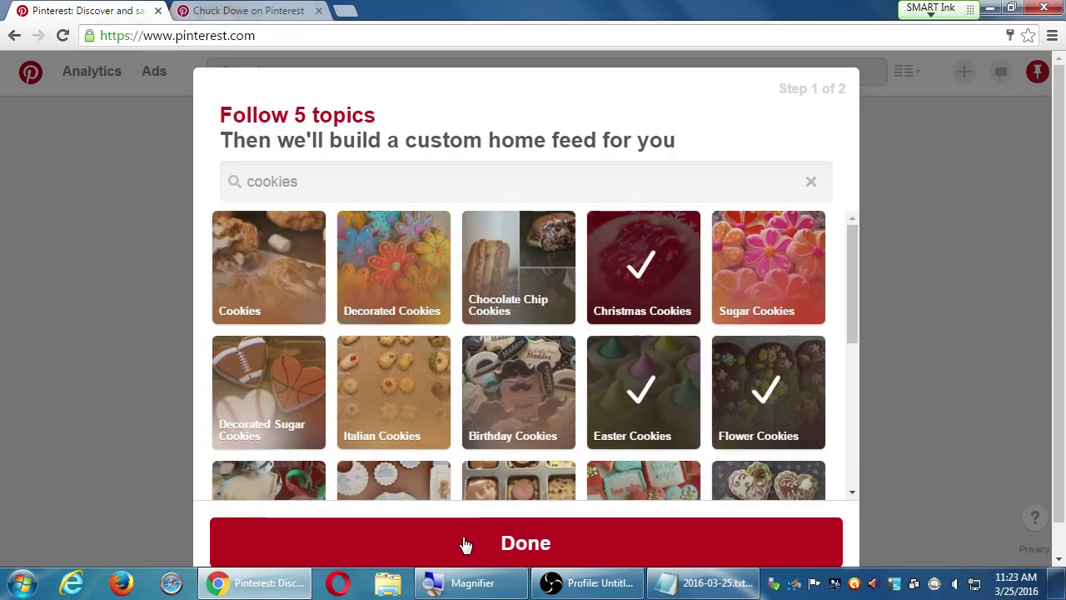
pyautogui.click(525, 545)
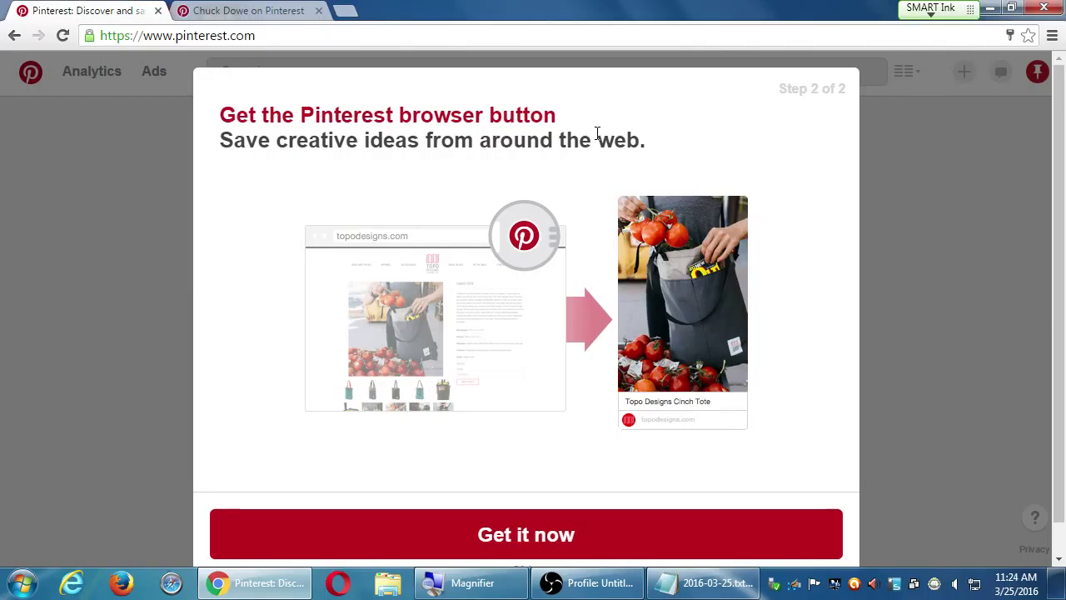
# Skip the Get it now browser button offer and confirm the skip
pyautogui.scroll(-1, 596, 133)
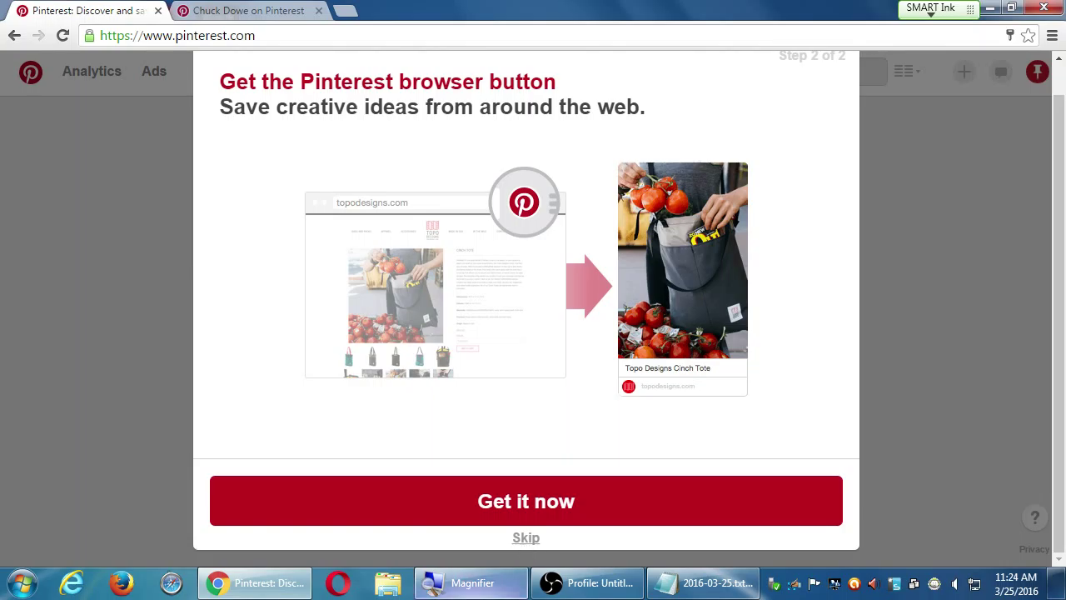
pyautogui.click(527, 537)
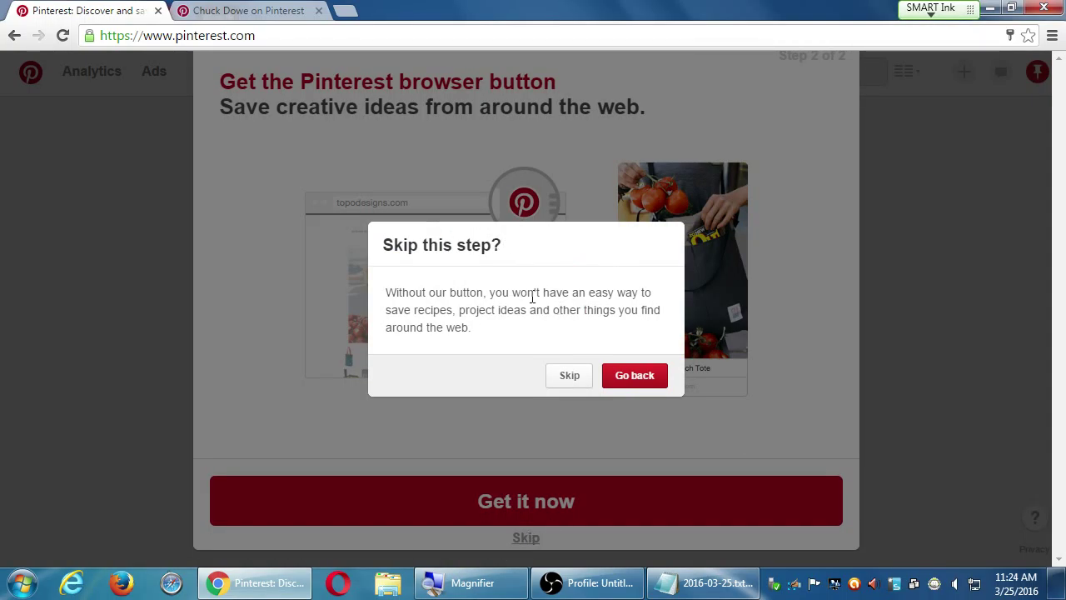
pyautogui.click(569, 377)
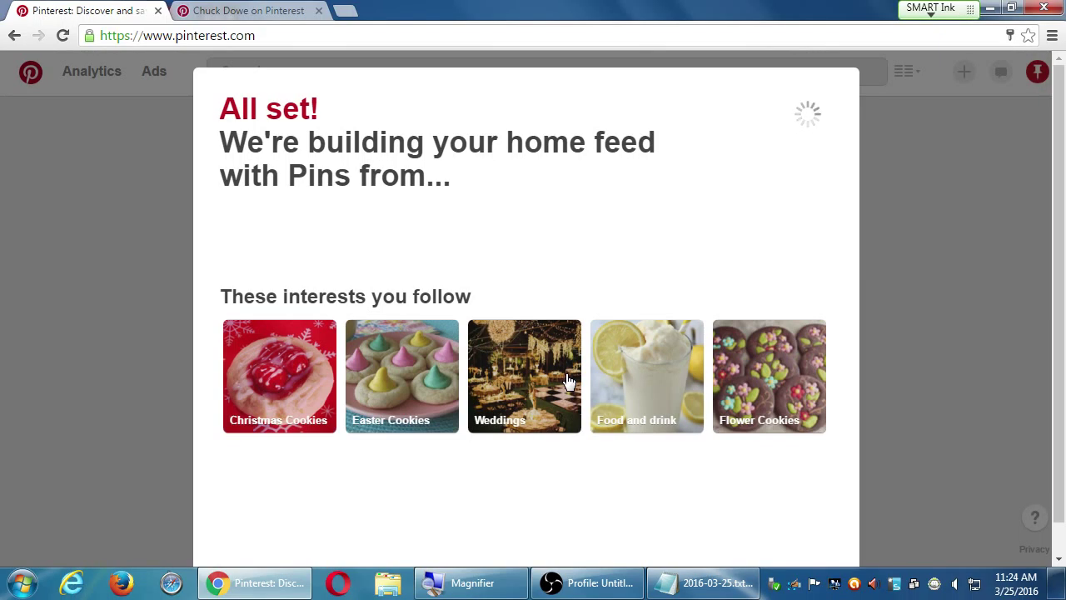
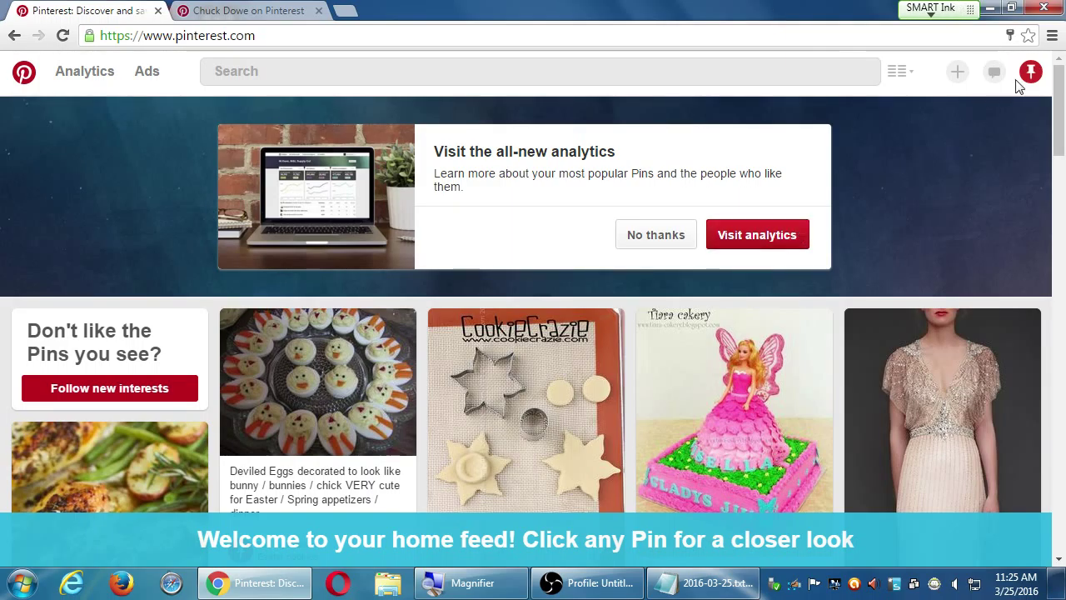
# Reload the Pinterest home feed and browse through its pins
pyautogui.moveTo(1028, 77)
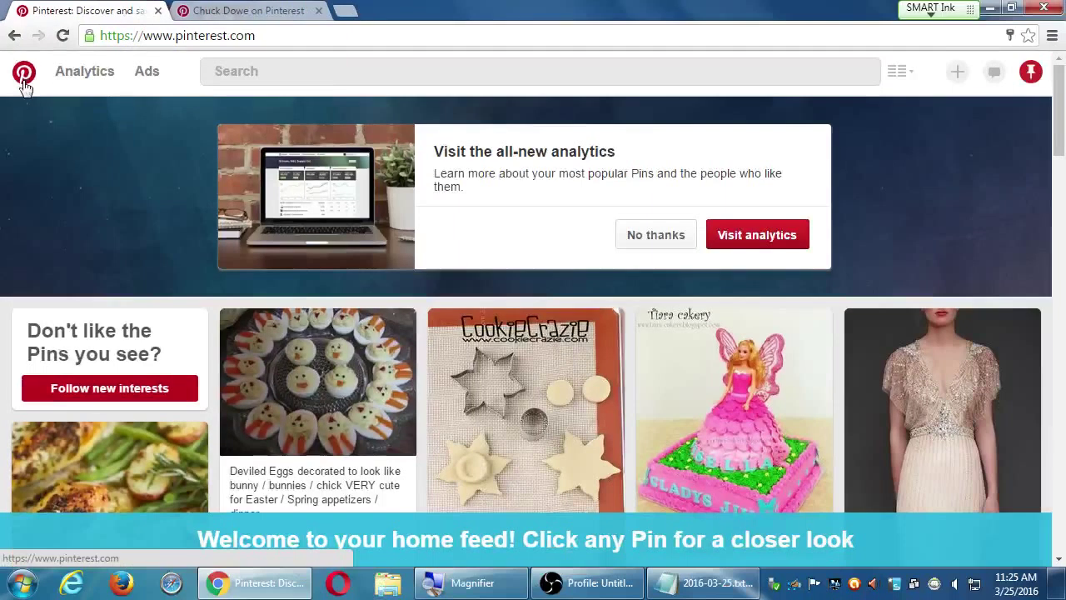
pyautogui.click(46, 162)
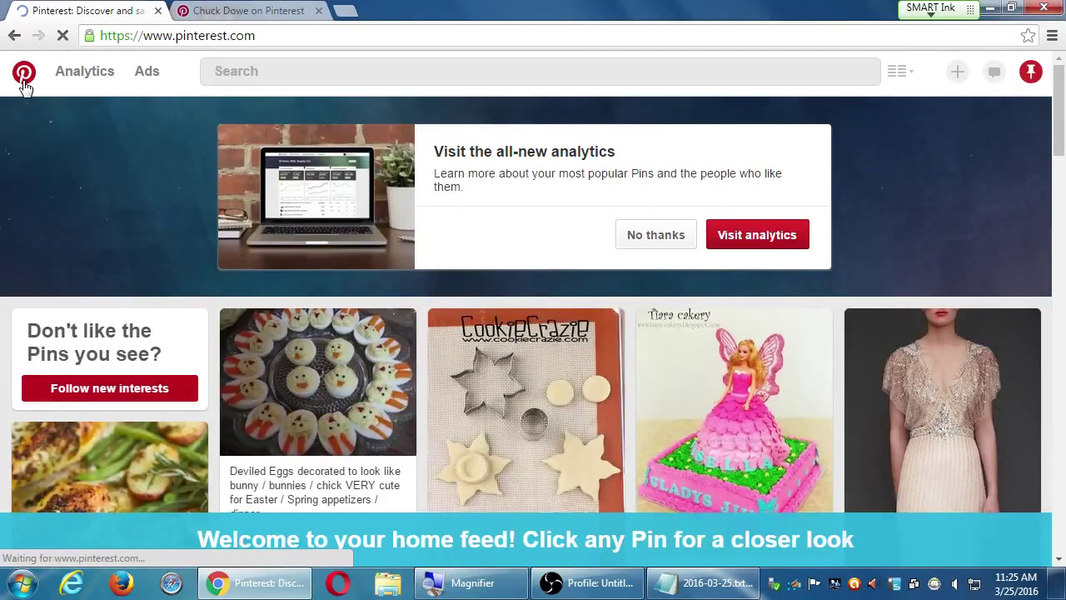
pyautogui.scroll(-10, 317, 400)
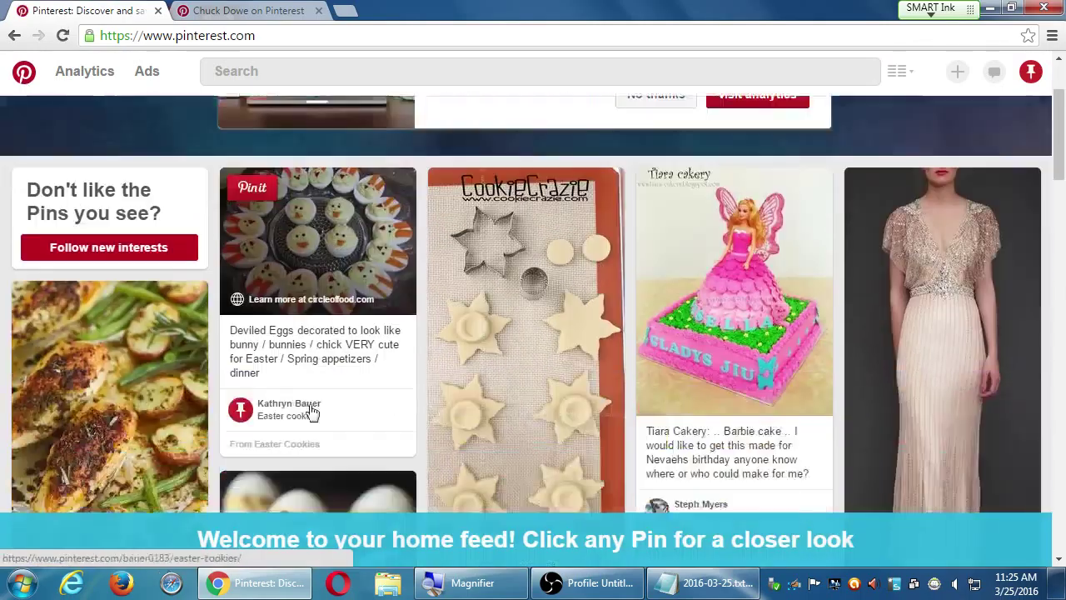
pyautogui.scroll(-5, 317, 392)
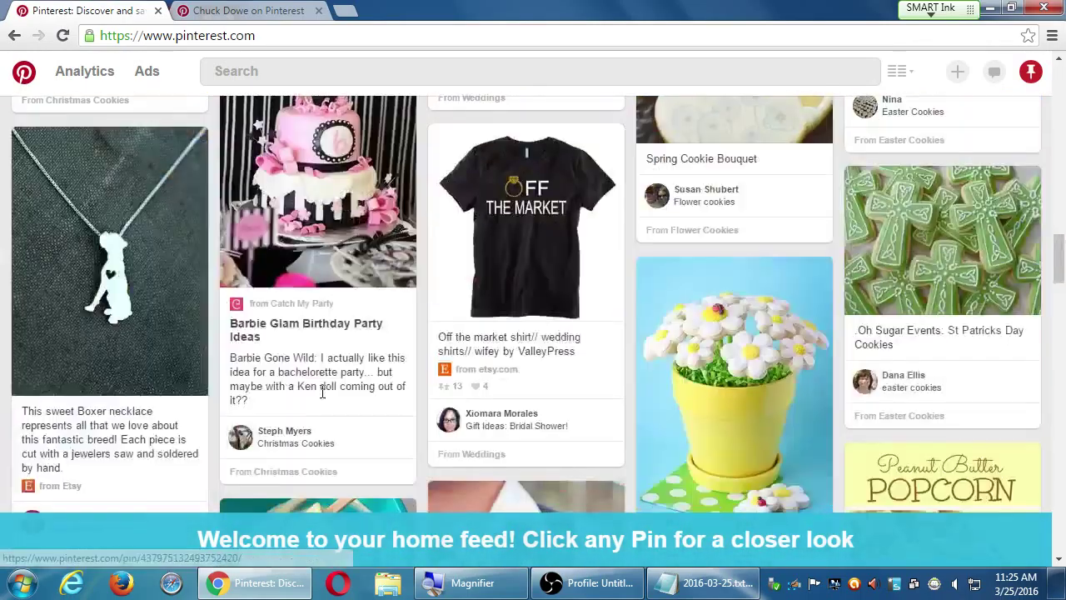
pyautogui.scroll(-1, 323, 388)
pyautogui.scroll(-2, 323, 388)
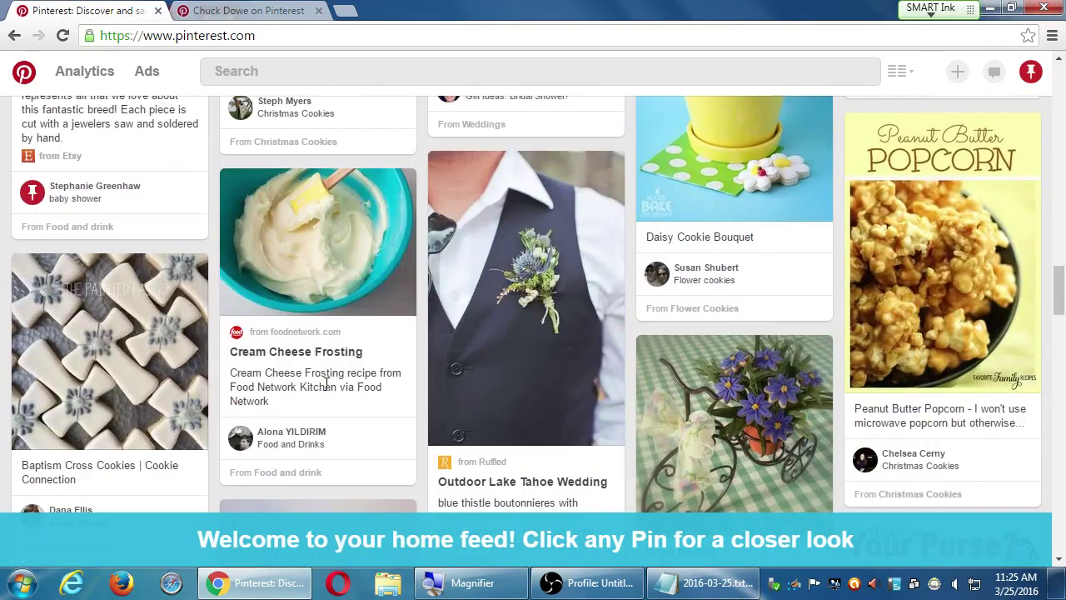
pyautogui.scroll(10, 326, 383)
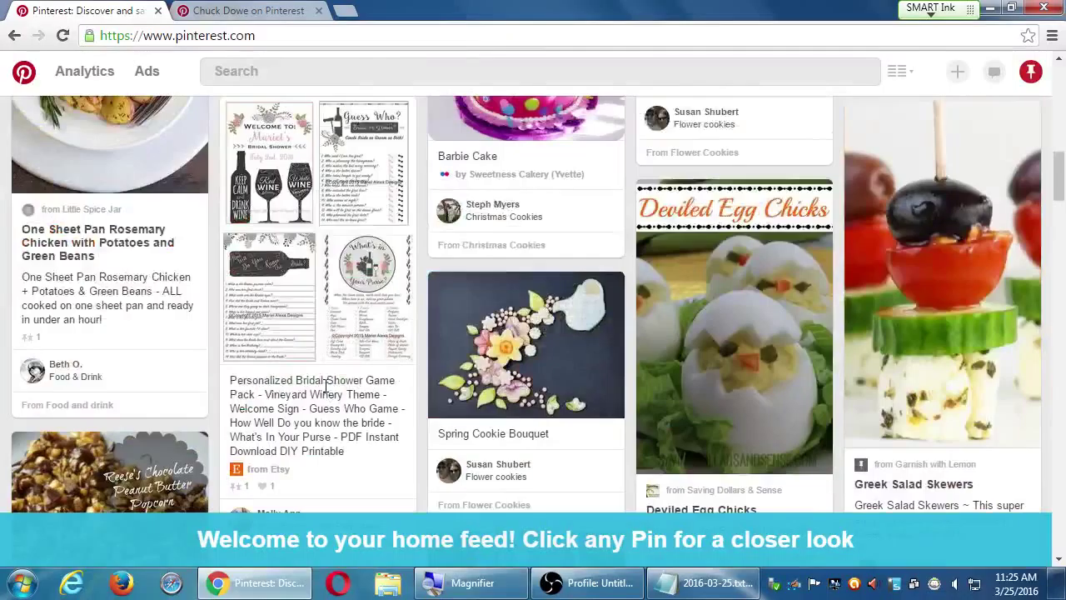
pyautogui.scroll(3, 328, 386)
pyautogui.scroll(5, 331, 387)
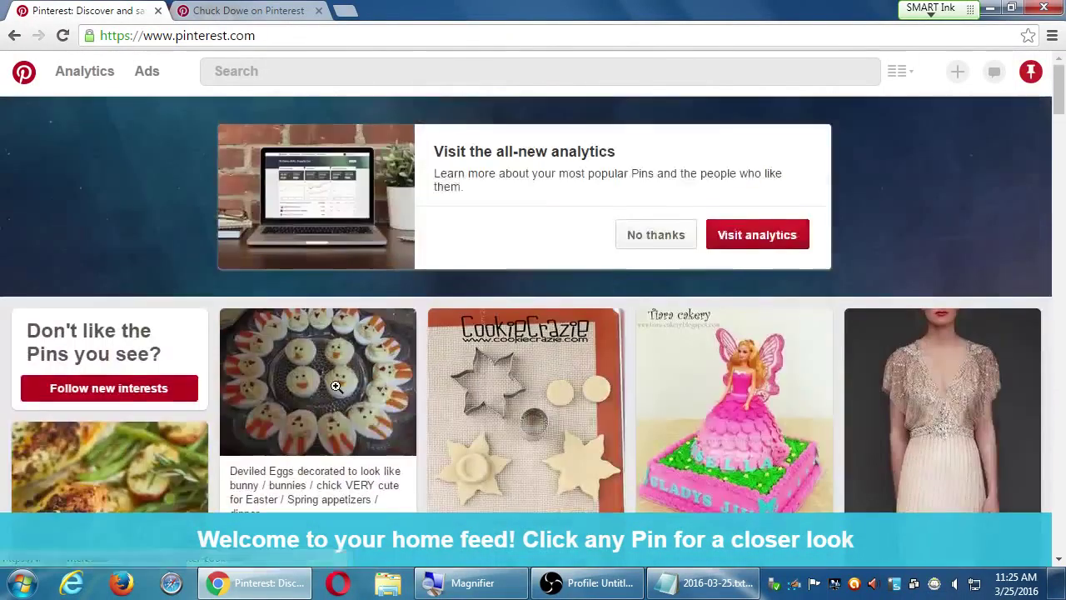
pyautogui.scroll(-6, 337, 388)
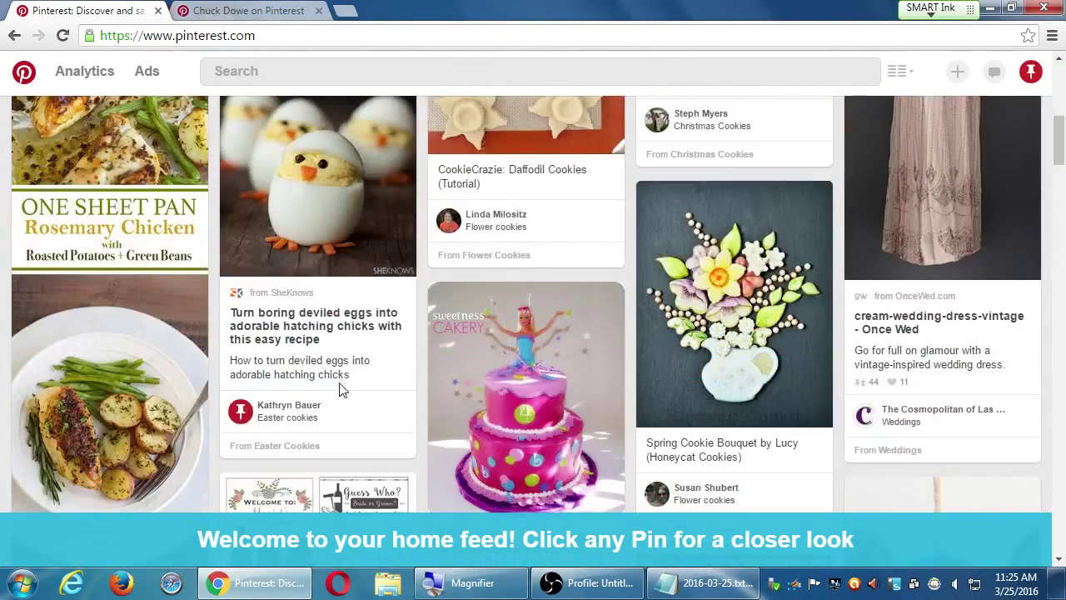
pyautogui.scroll(3, 340, 381)
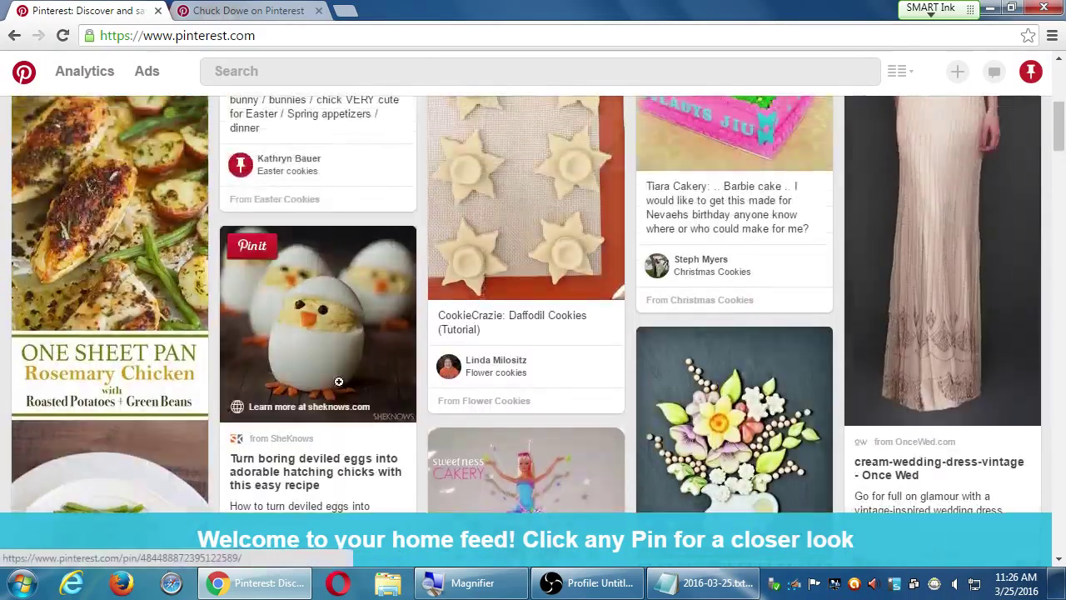
pyautogui.scroll(-1, 338, 385)
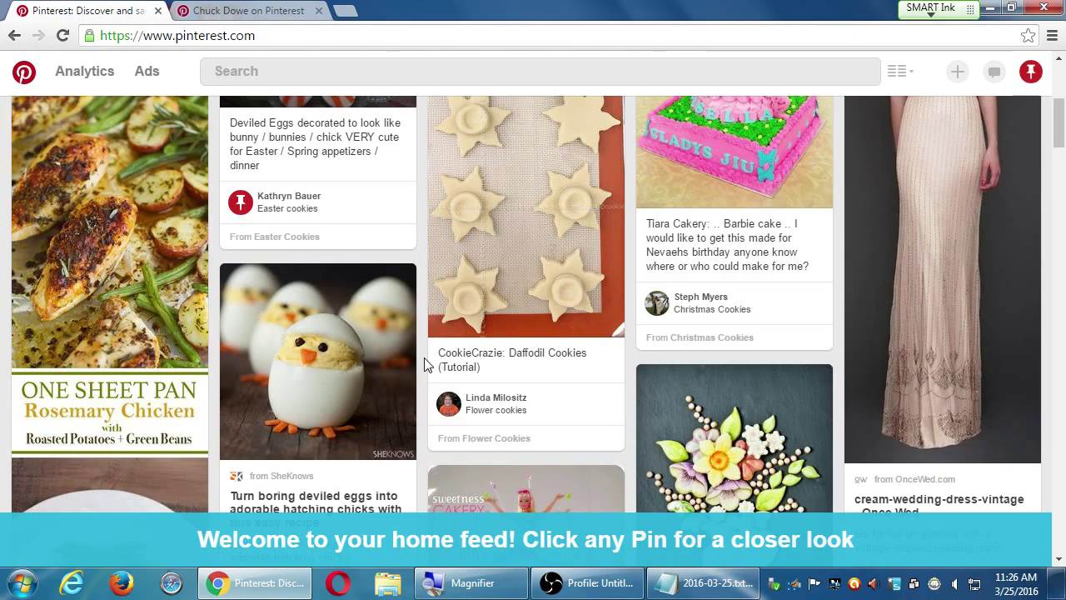
pyautogui.scroll(-1, 428, 363)
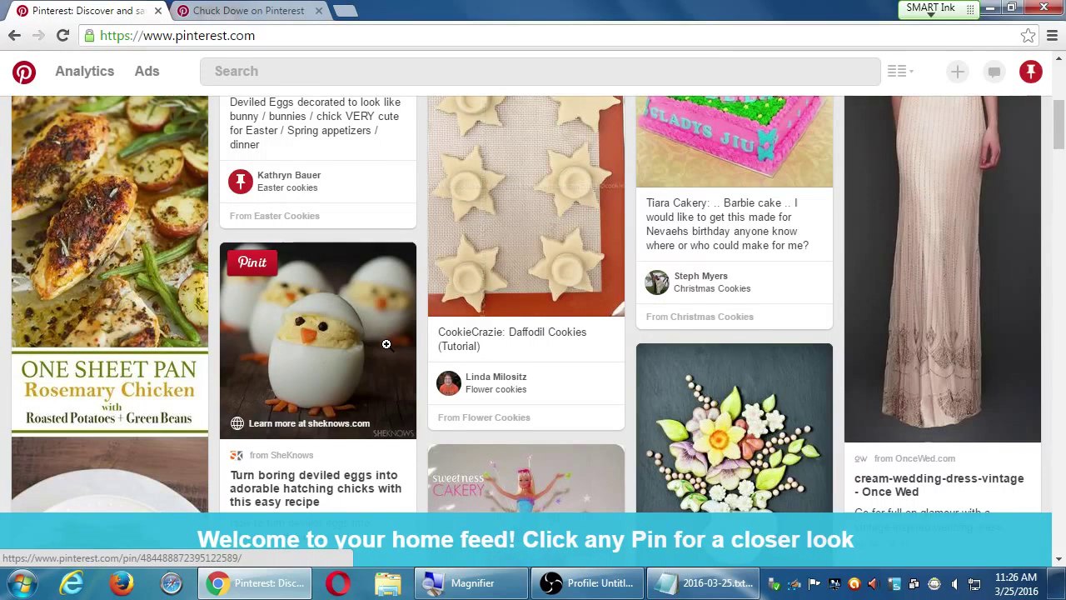
pyautogui.scroll(1, 433, 287)
pyautogui.scroll(3, 433, 287)
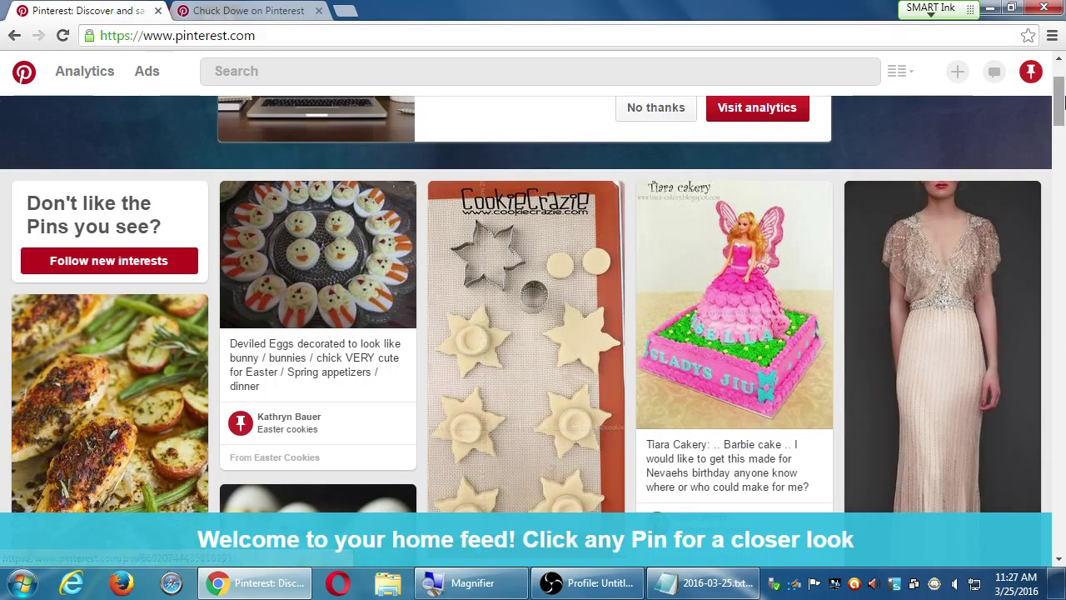
pyautogui.moveTo(1058, 100)
pyautogui.mouseDown()
pyautogui.moveTo(1059, 129)
pyautogui.moveTo(1060, 106)
pyautogui.mouseUp()
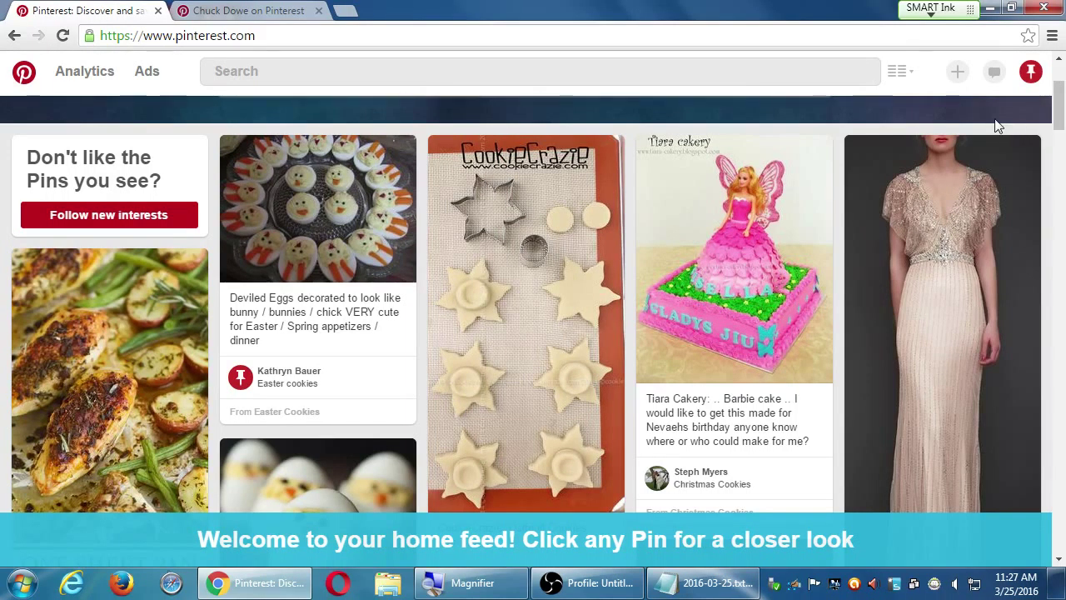
pyautogui.moveTo(646, 303)
pyautogui.scroll(-5, 633, 298)
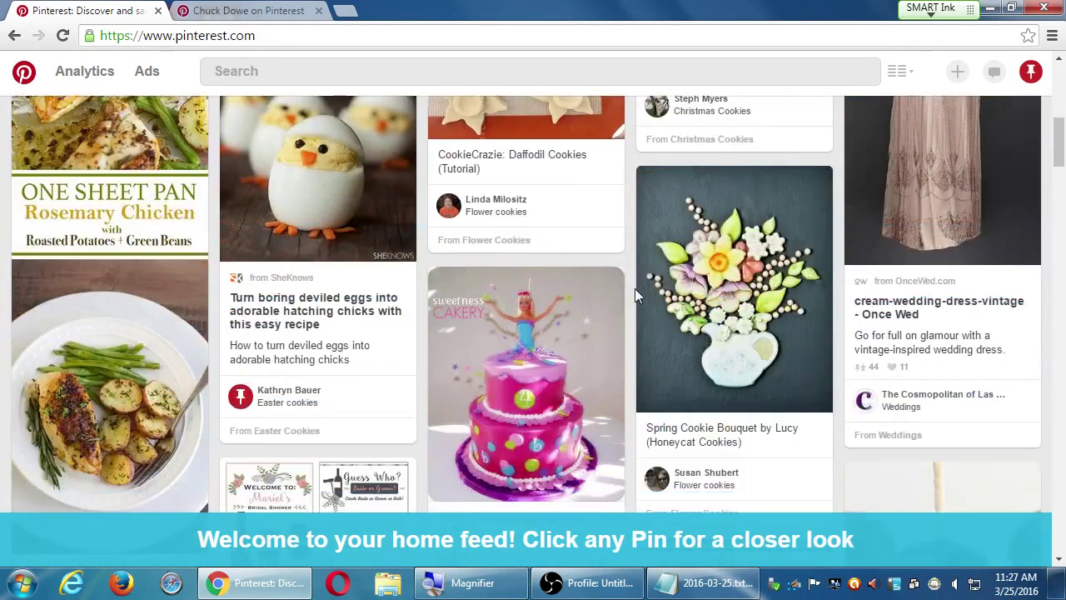
pyautogui.scroll(-3, 634, 296)
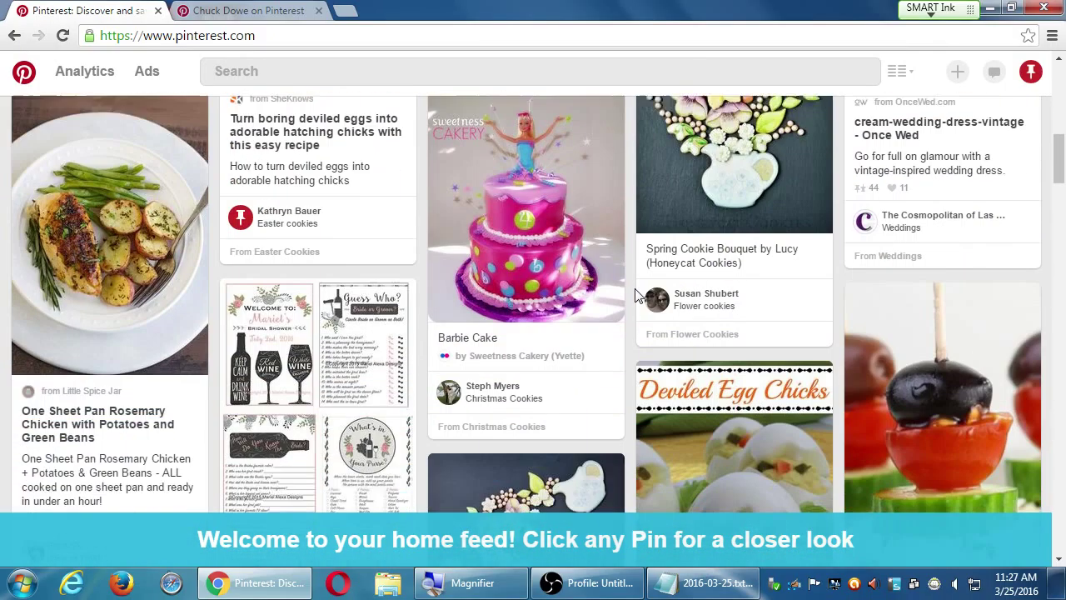
pyautogui.scroll(-1, 638, 295)
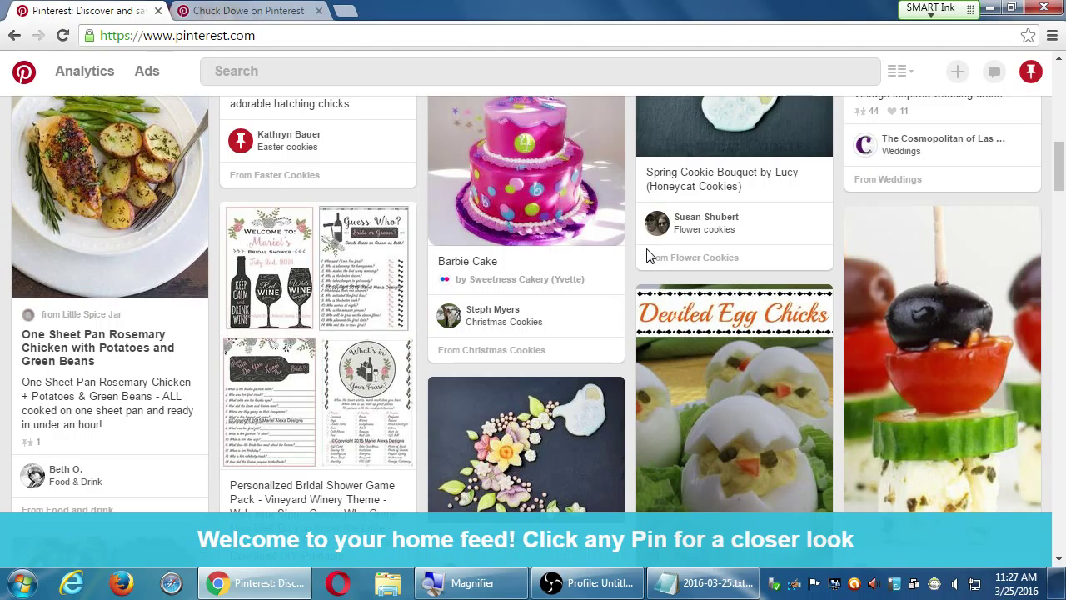
pyautogui.scroll(-3, 646, 250)
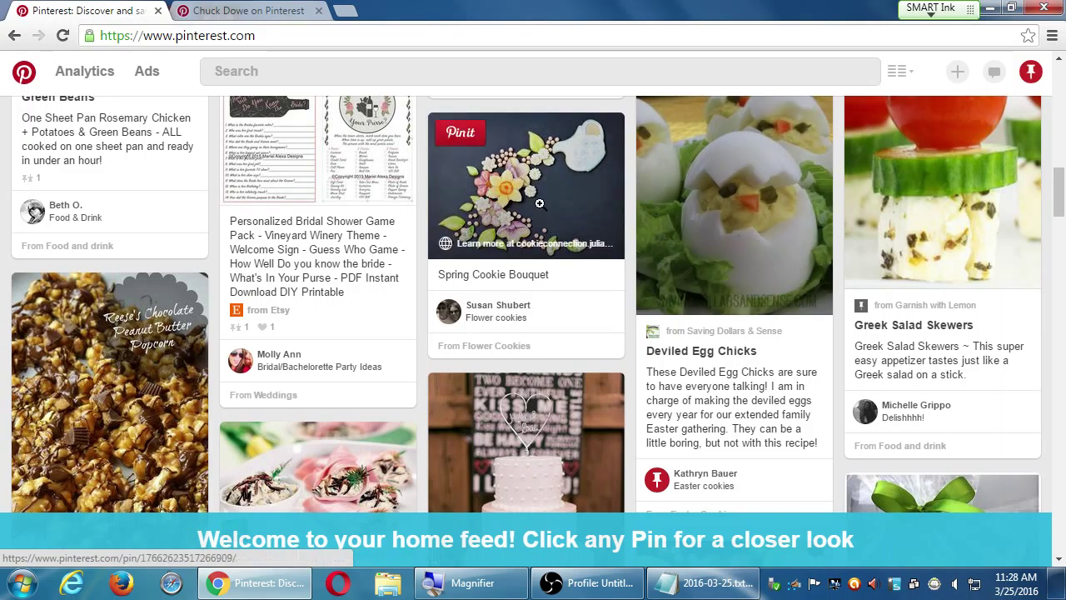
pyautogui.scroll(-2, 538, 203)
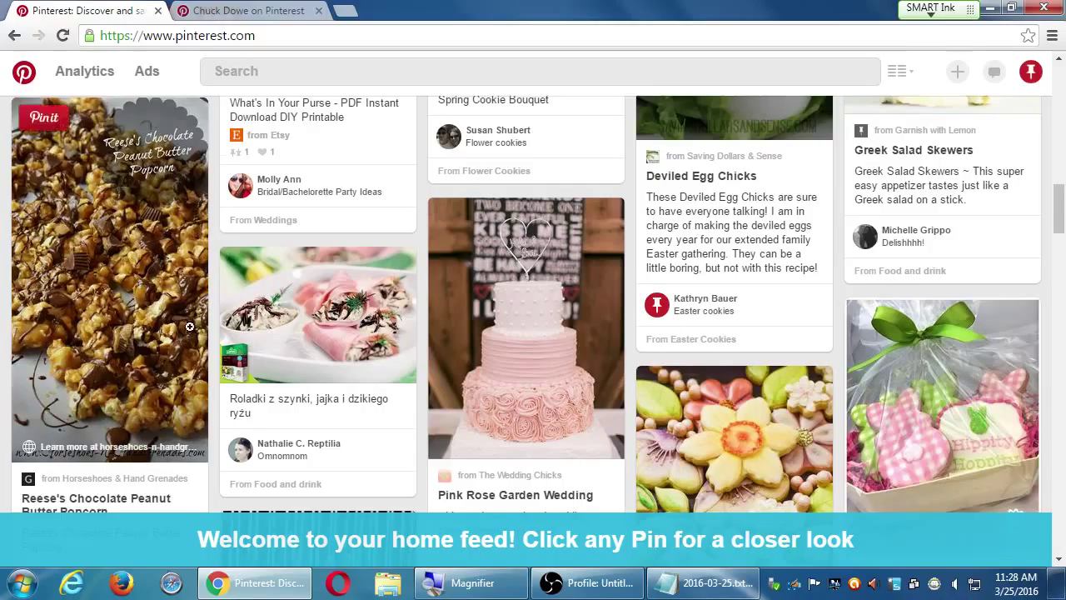
pyautogui.scroll(-1, 215, 394)
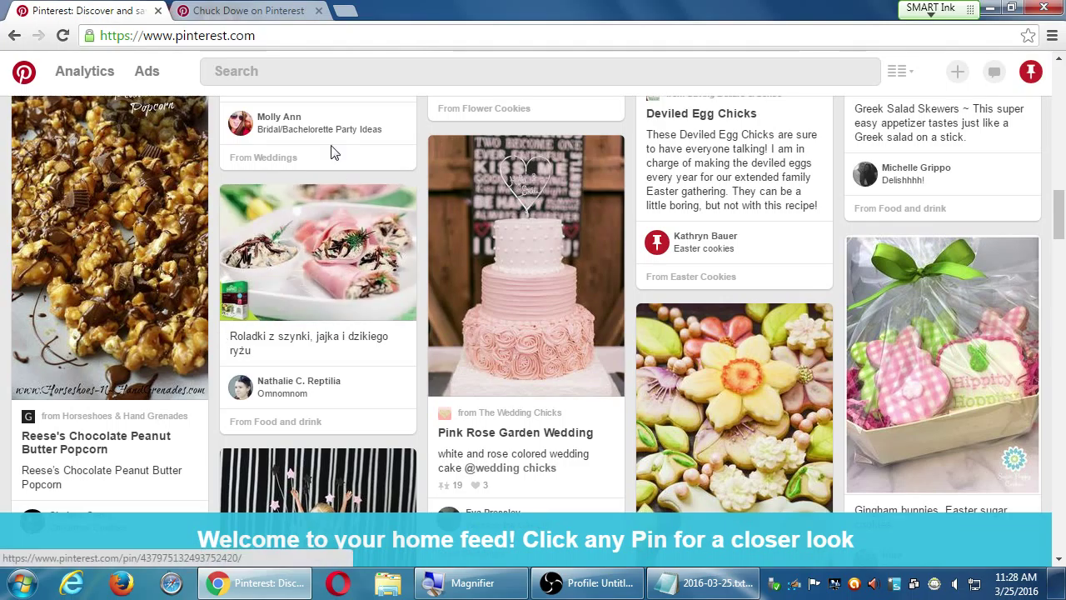
pyautogui.scroll(2, 248, 203)
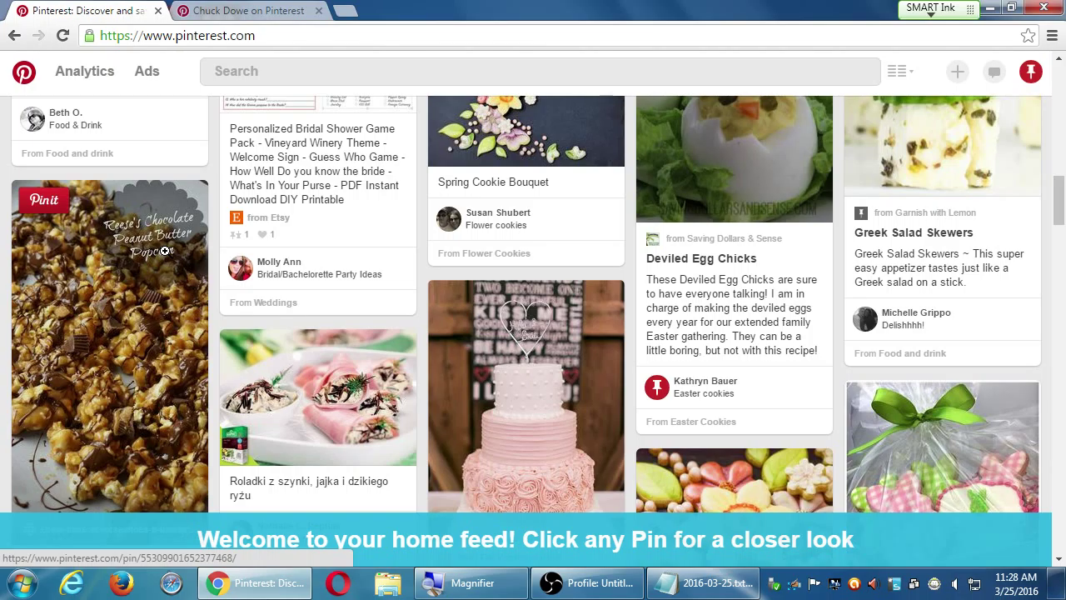
pyautogui.scroll(-1, 558, 374)
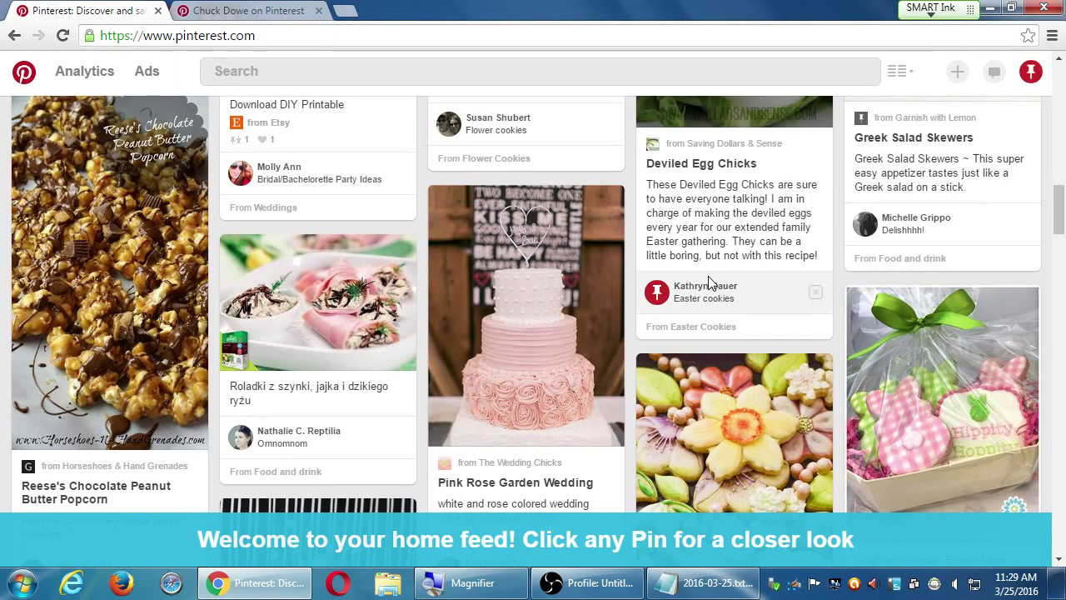
pyautogui.scroll(-5, 649, 322)
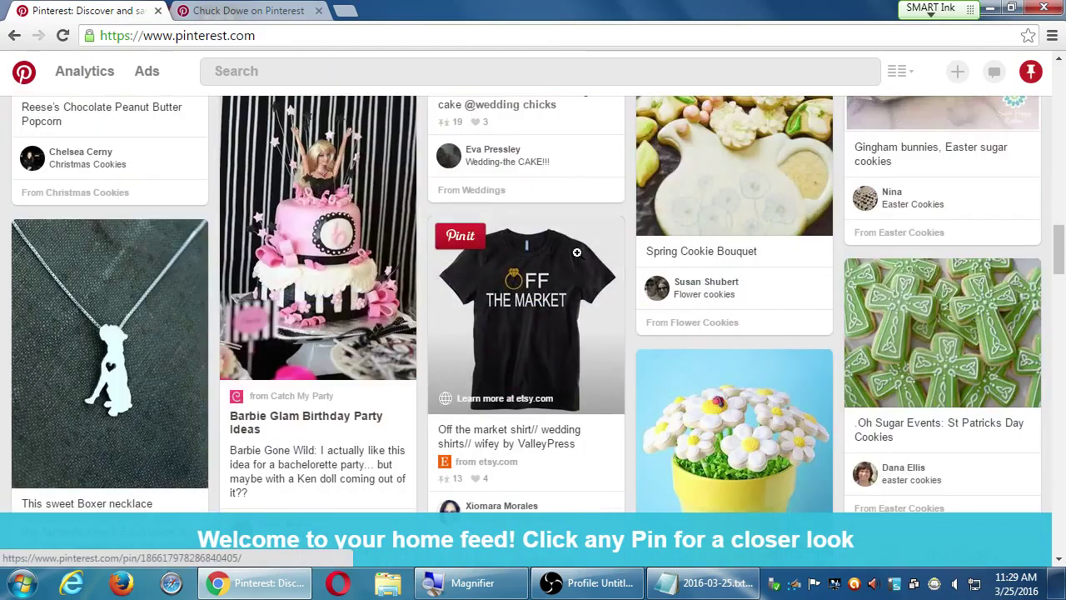
pyautogui.scroll(-3, 628, 283)
pyautogui.scroll(-4, 628, 280)
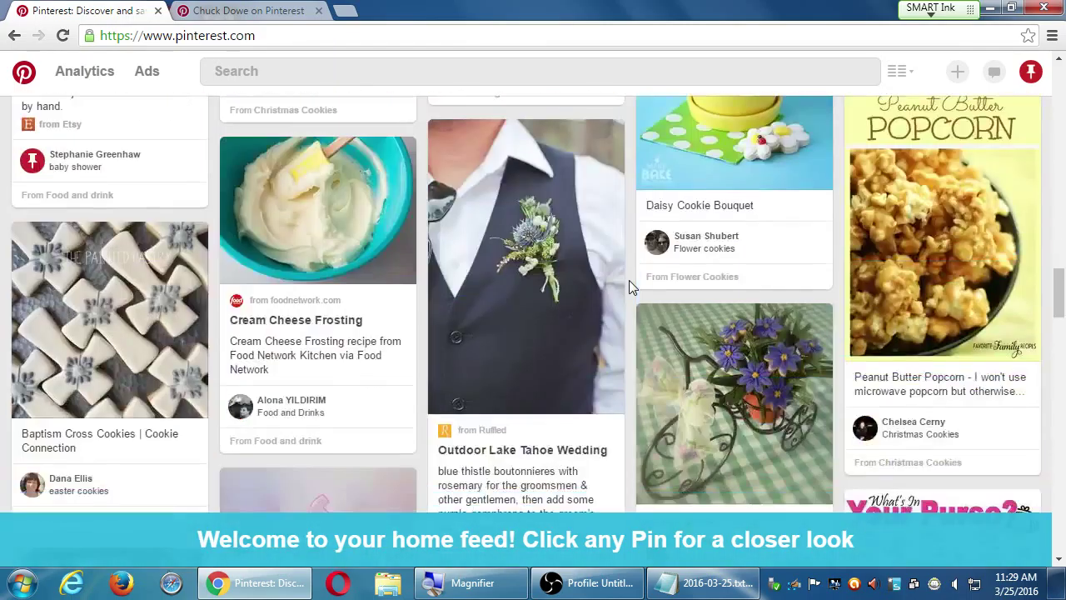
pyautogui.scroll(6, 629, 279)
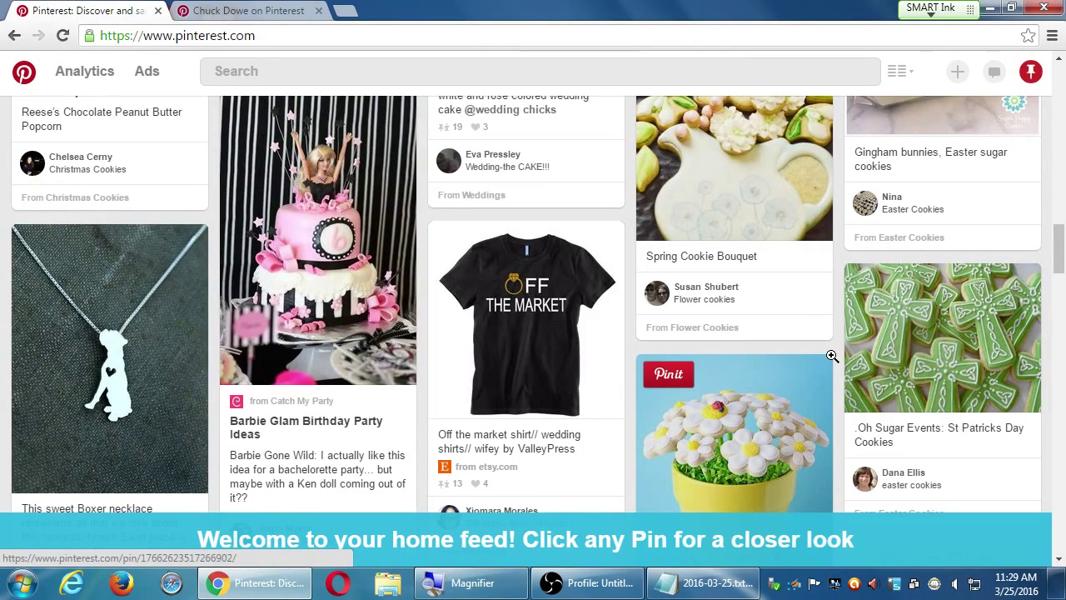
pyautogui.scroll(-4, 831, 355)
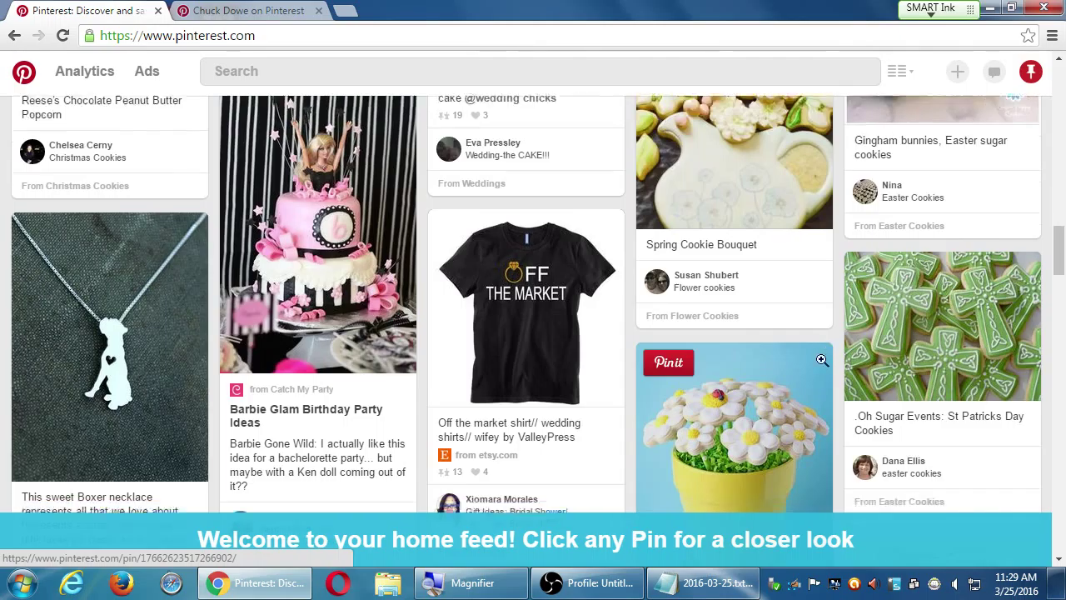
pyautogui.scroll(-10, 825, 366)
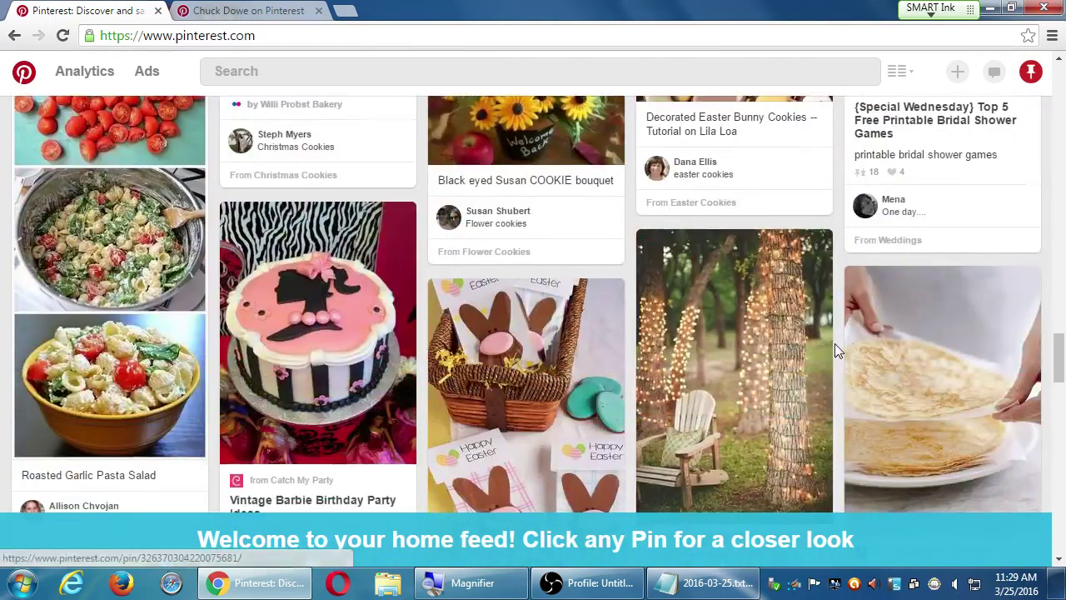
pyautogui.scroll(-8, 834, 344)
pyautogui.scroll(-4, 836, 350)
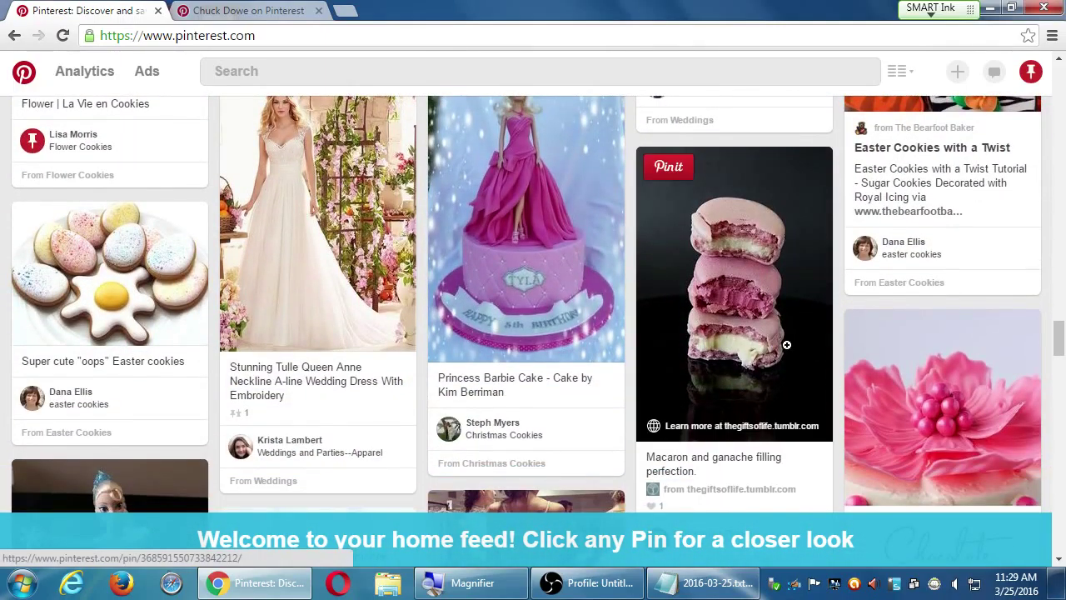
pyautogui.scroll(1, 790, 344)
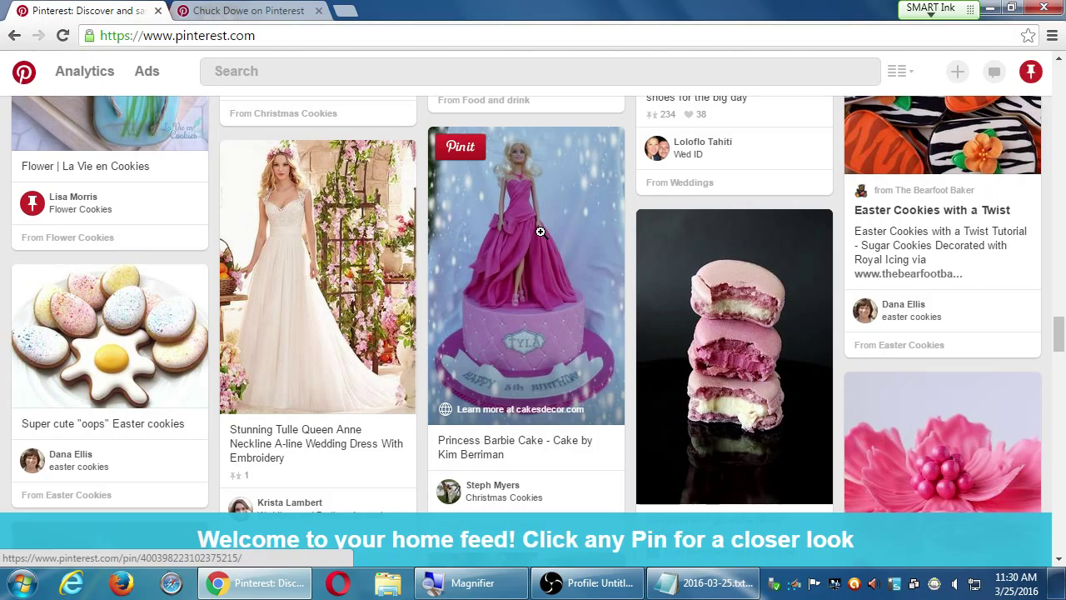
# Skim the Princess Barbie Cake source page on cakesdecor.com, then return to the Pinterest feed
pyautogui.click(524, 409)
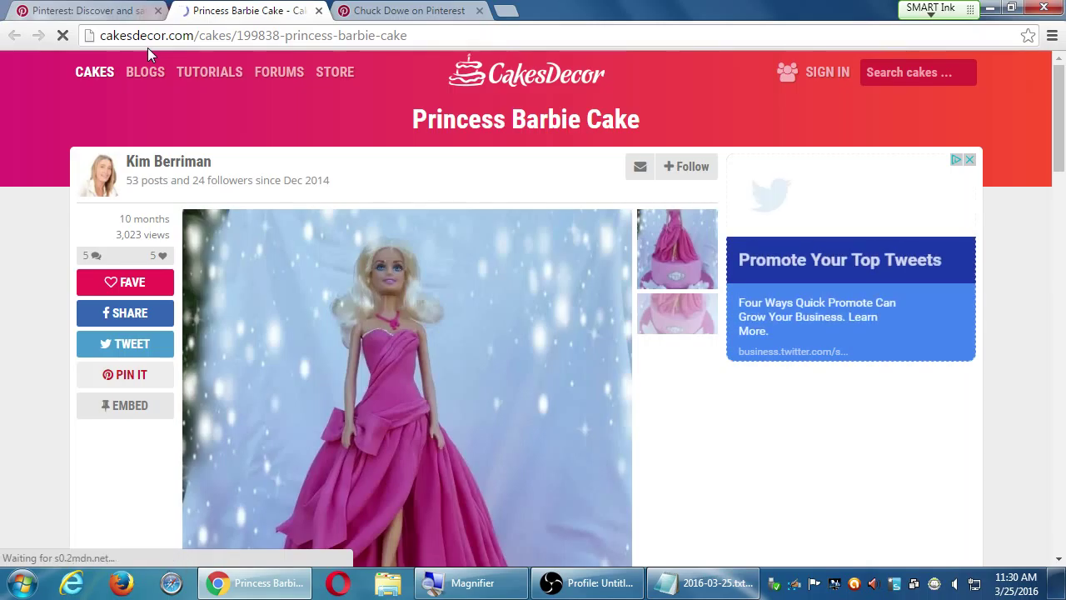
pyautogui.scroll(-4, 703, 346)
pyautogui.scroll(-6, 698, 344)
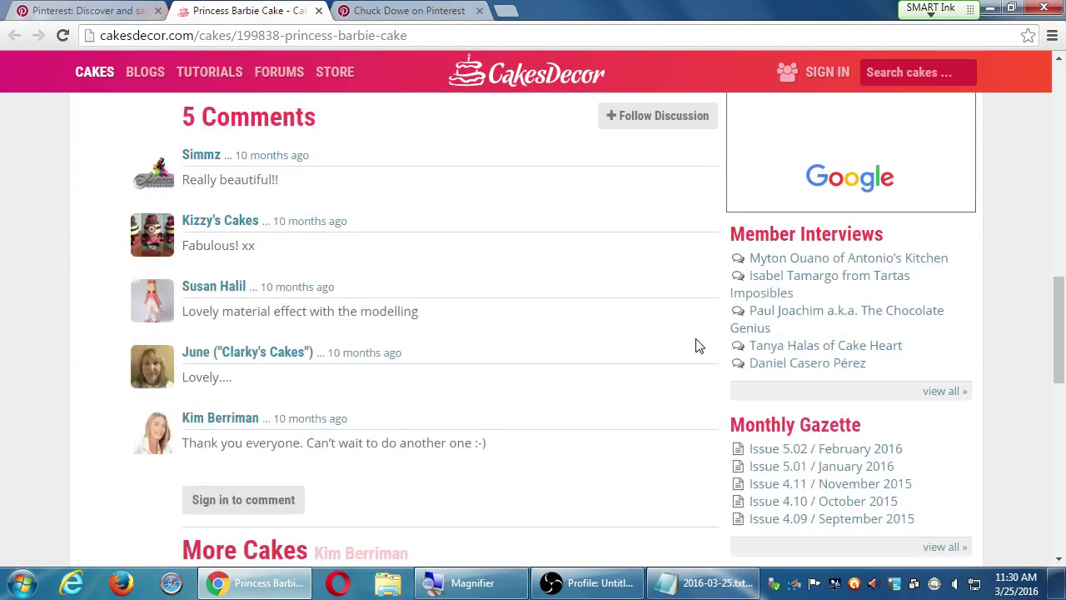
pyautogui.scroll(12, 690, 346)
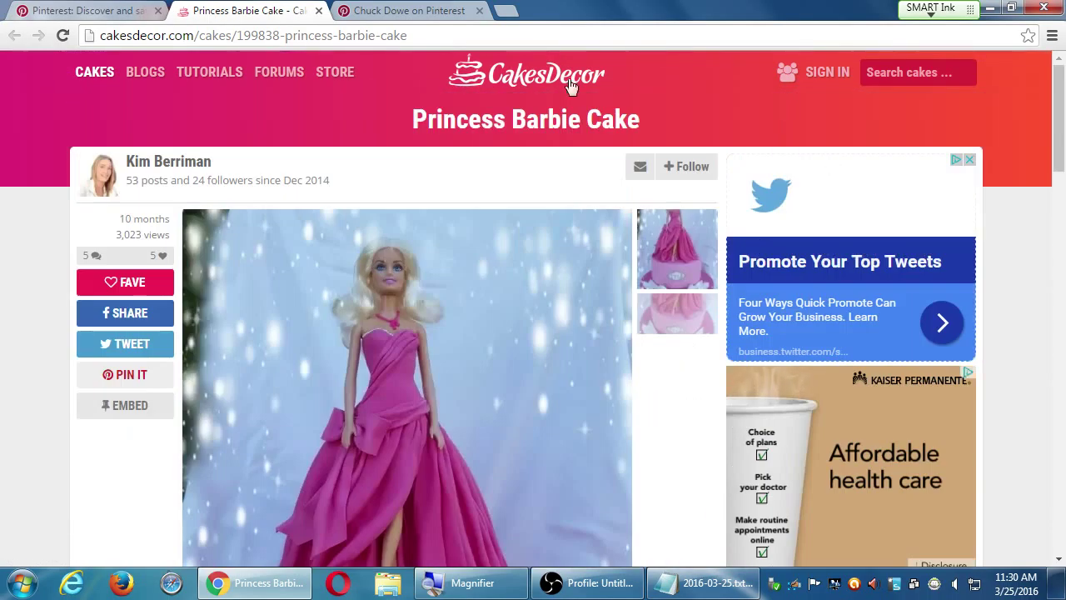
pyautogui.click(136, 10)
pyautogui.scroll(-5, 375, 241)
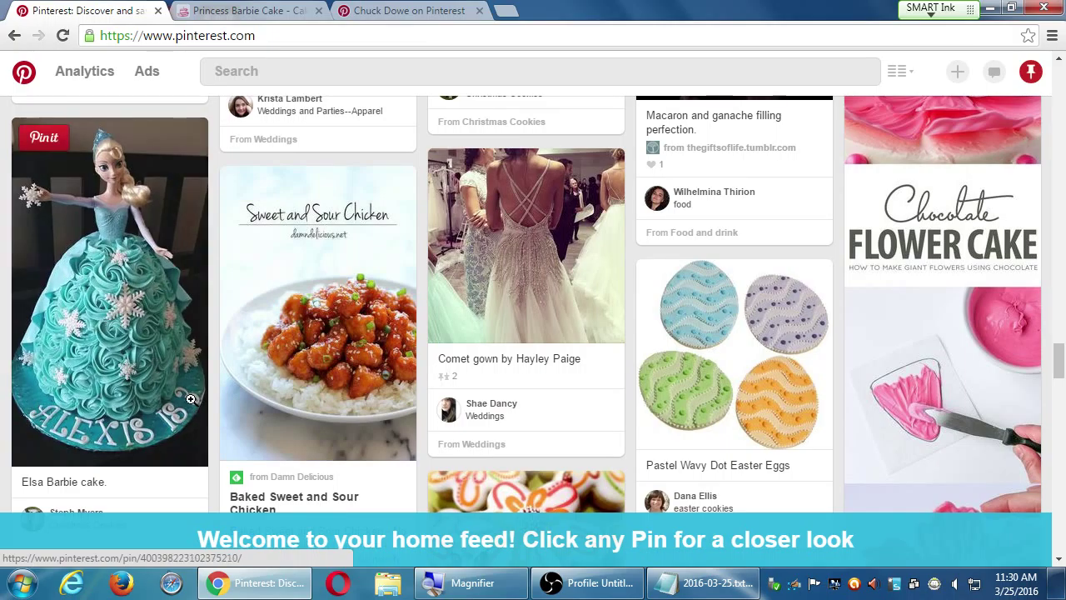
# View the Elsa Barbie cake pin close-up twice, closing it back to the feed each time
pyautogui.click(99, 251)
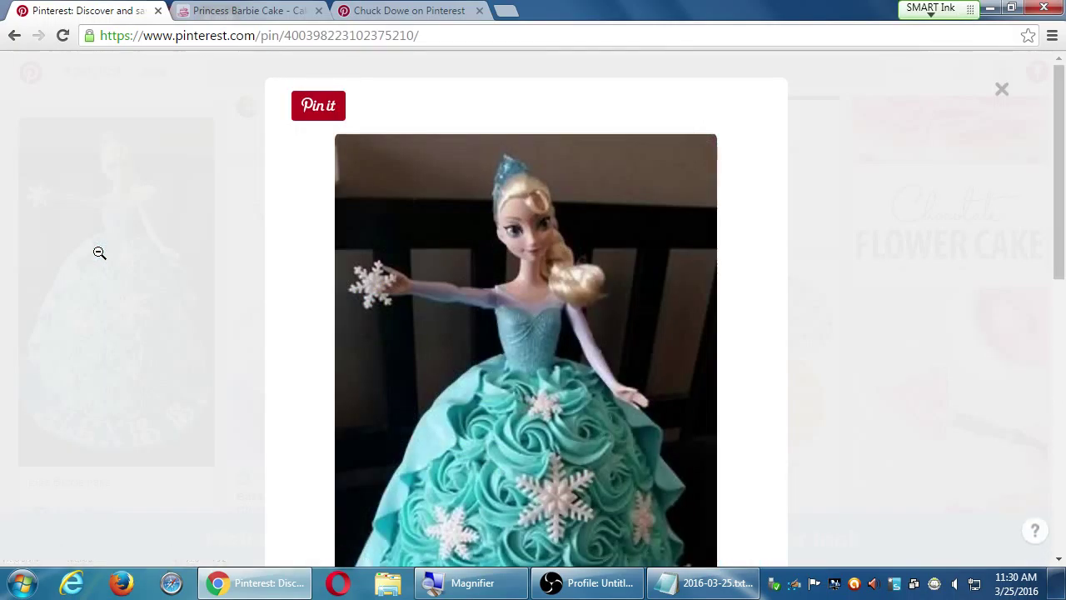
pyautogui.click(160, 341)
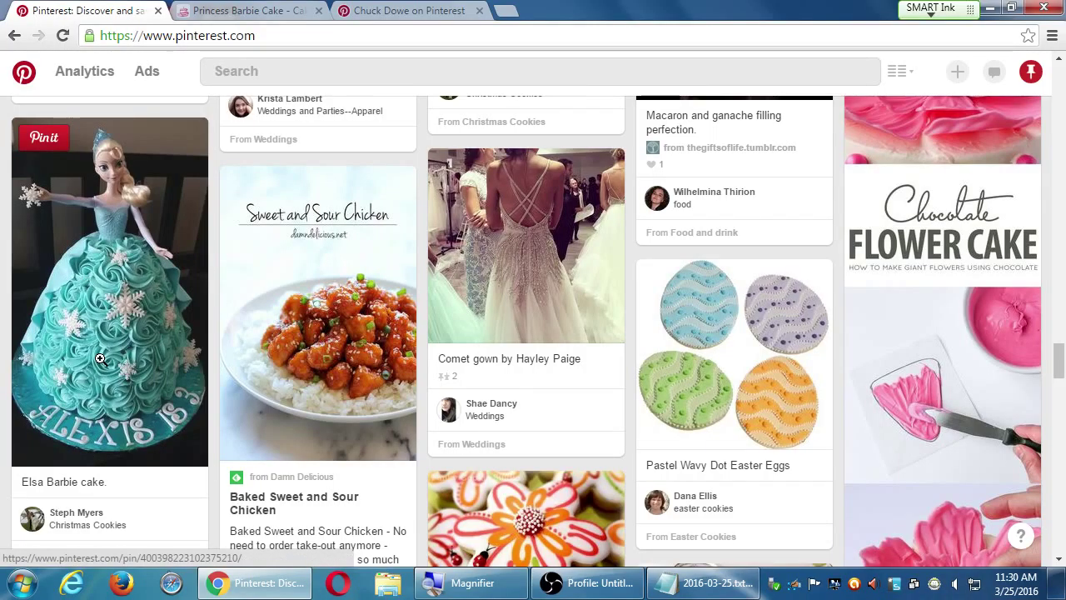
pyautogui.click(99, 358)
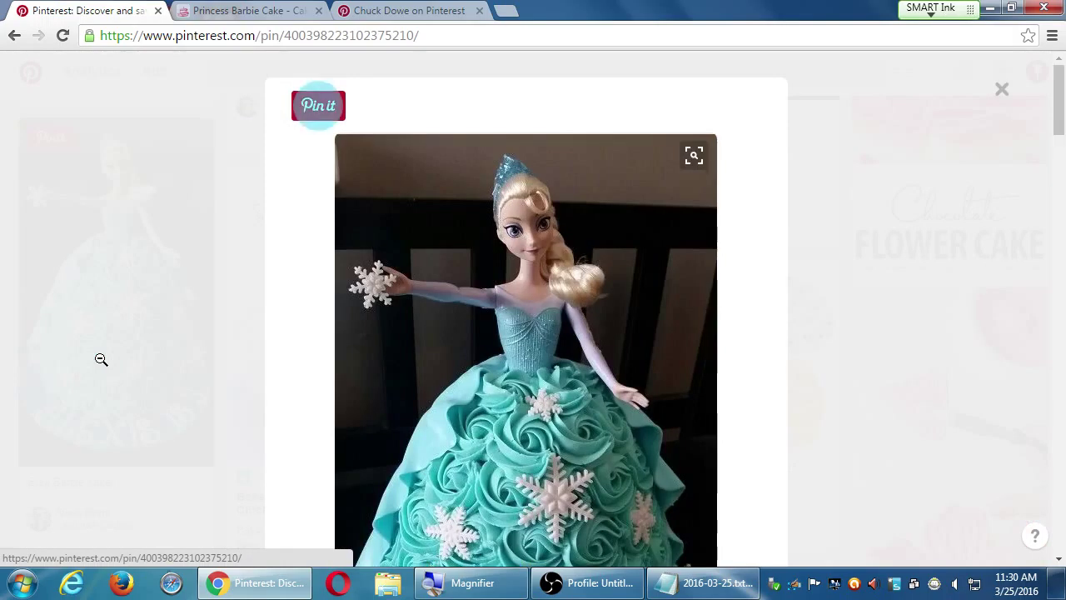
pyautogui.scroll(-10, 271, 396)
pyautogui.scroll(6, 275, 398)
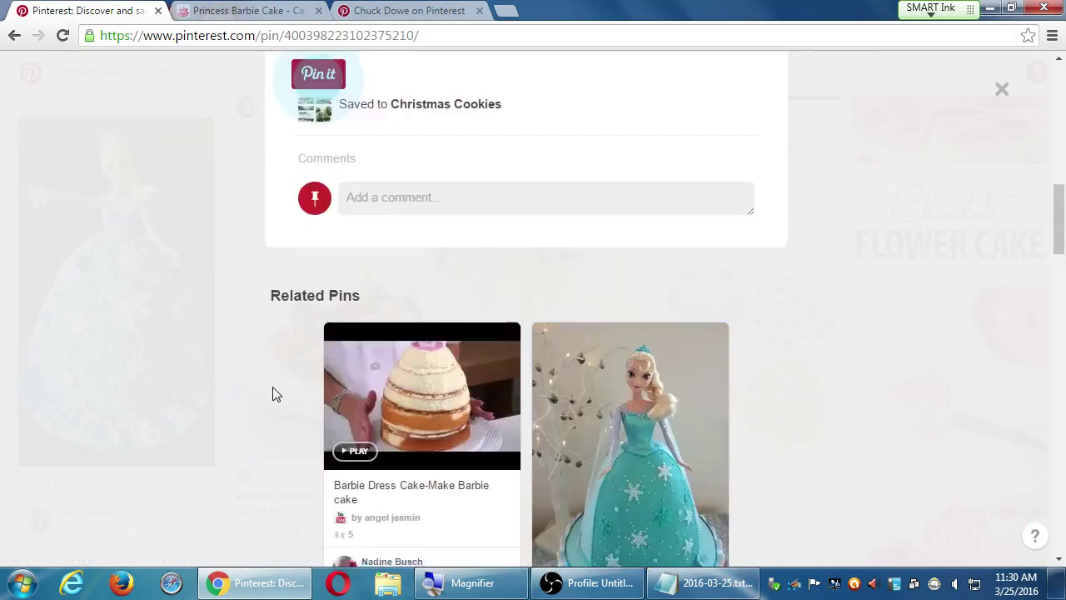
pyautogui.click(191, 369)
pyautogui.scroll(-4, 497, 337)
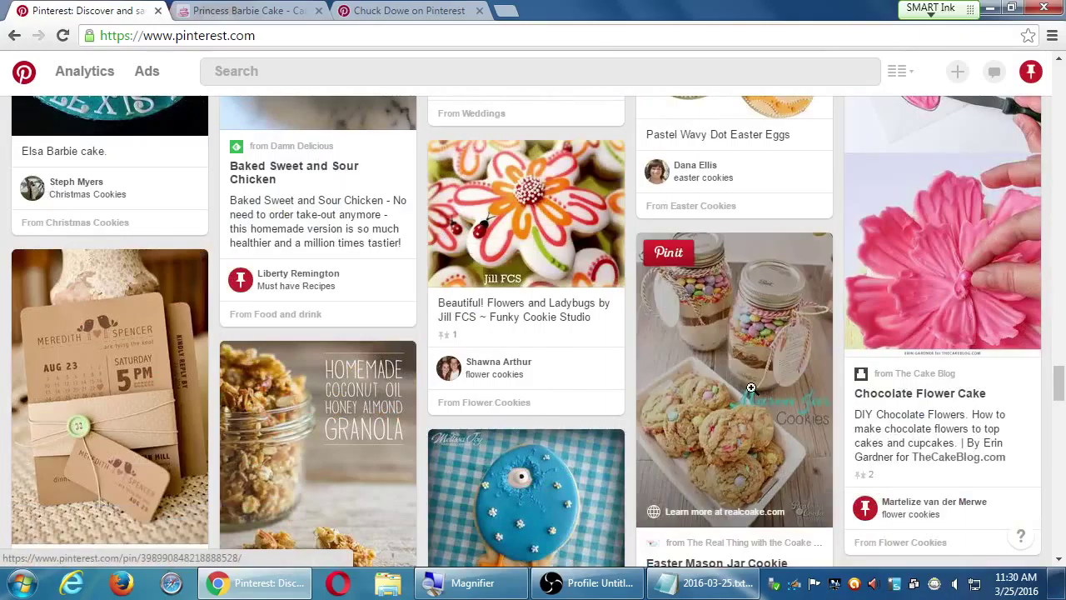
# Open the Easter Mason Jar Cookie pin close-up, then dismiss it with Esc
pyautogui.click(753, 394)
pyautogui.scroll(-1, 745, 397)
pyautogui.press('Escape')
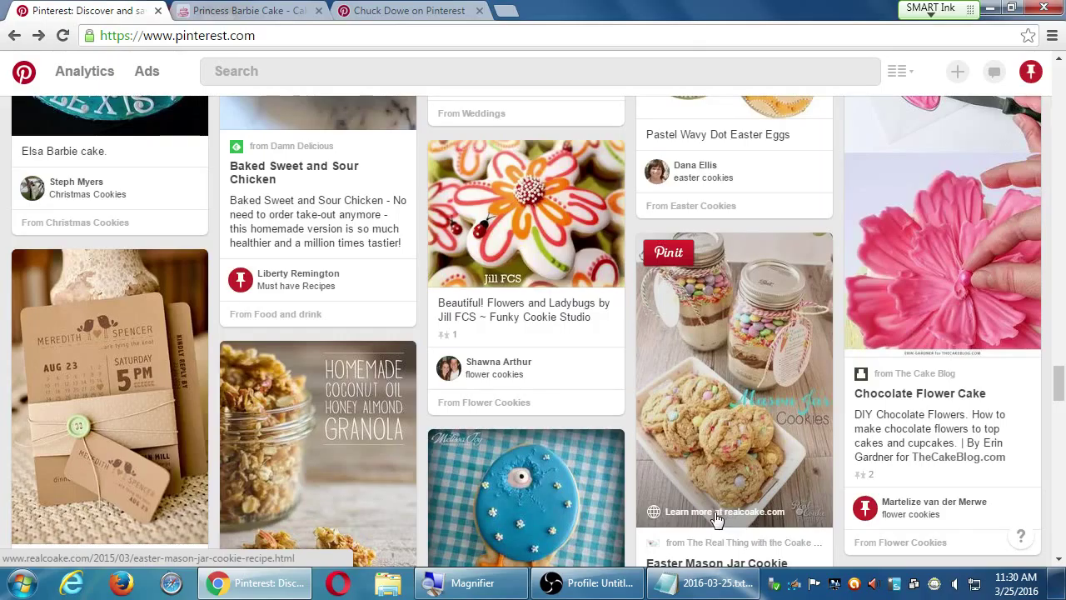
# Open the Easter Mason Jar Cookie recipe on realcoake.com and read through it
pyautogui.click(715, 513)
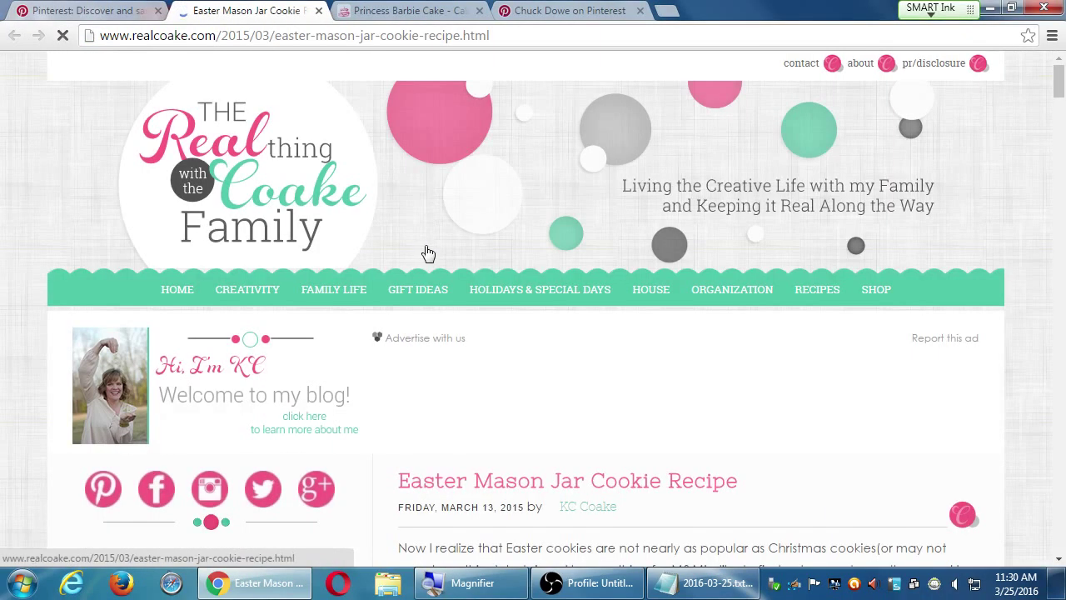
pyautogui.scroll(-4, 395, 362)
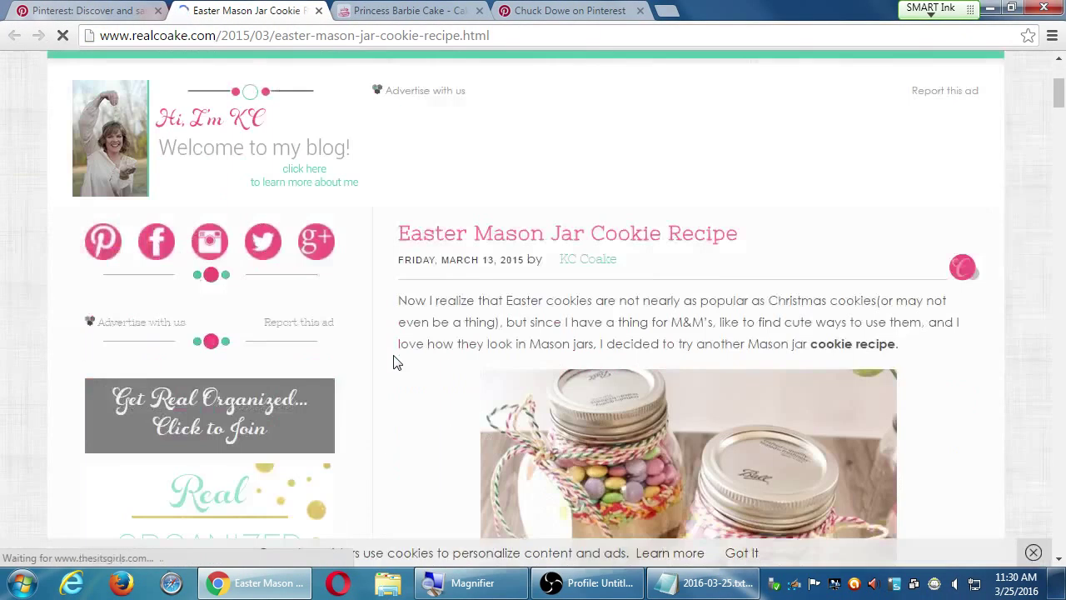
pyautogui.scroll(-5, 396, 361)
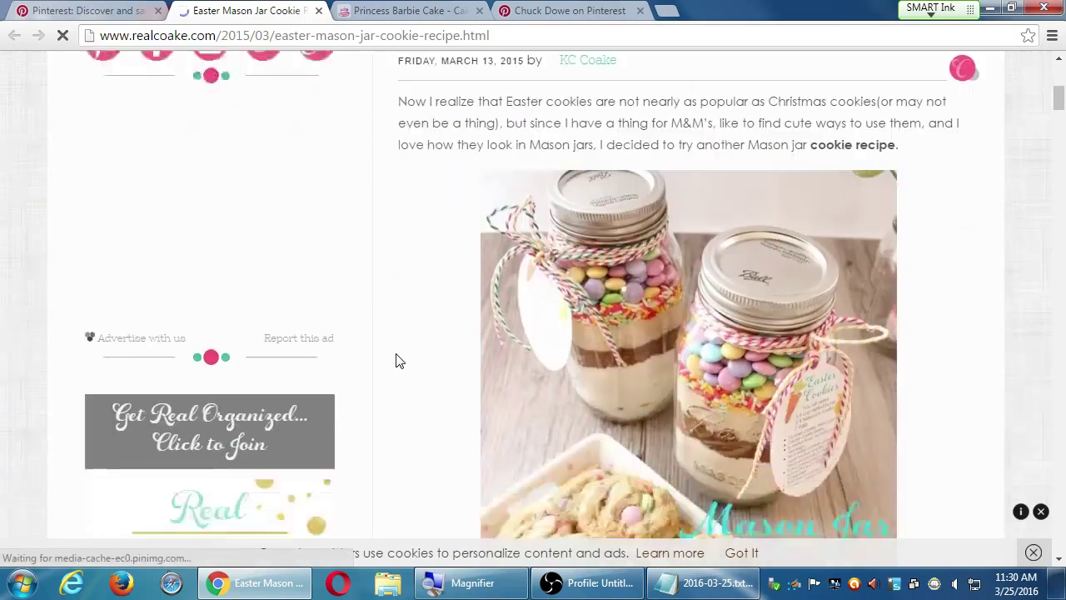
pyautogui.scroll(-15, 395, 360)
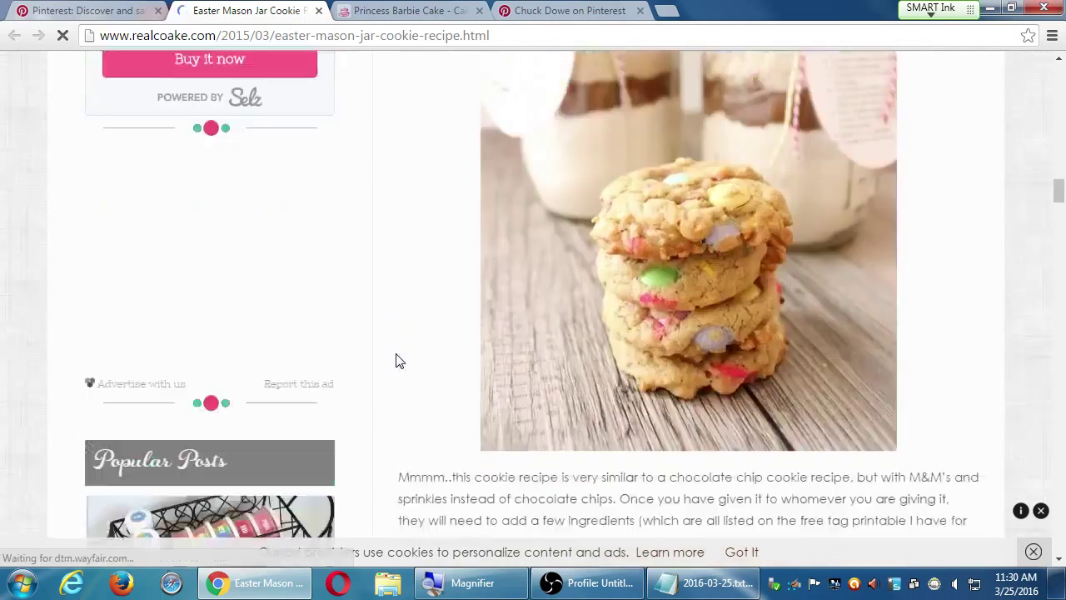
pyautogui.scroll(-10, 395, 360)
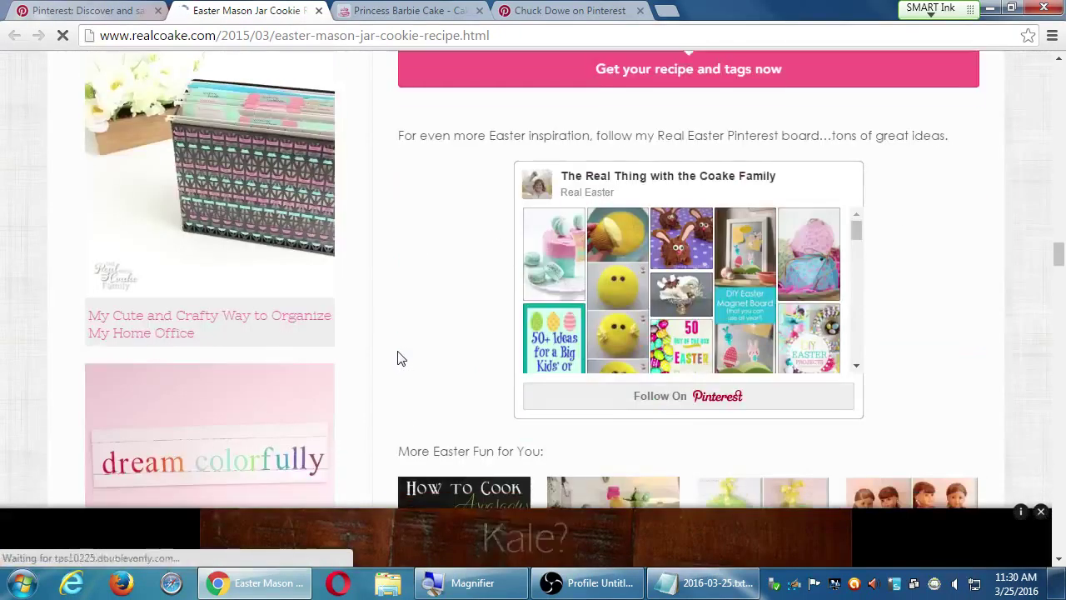
# Close the recipe tab, the Princess Barbie Cake tab and the other Pinterest profile tab
pyautogui.hotkey('ctrl', 'w')
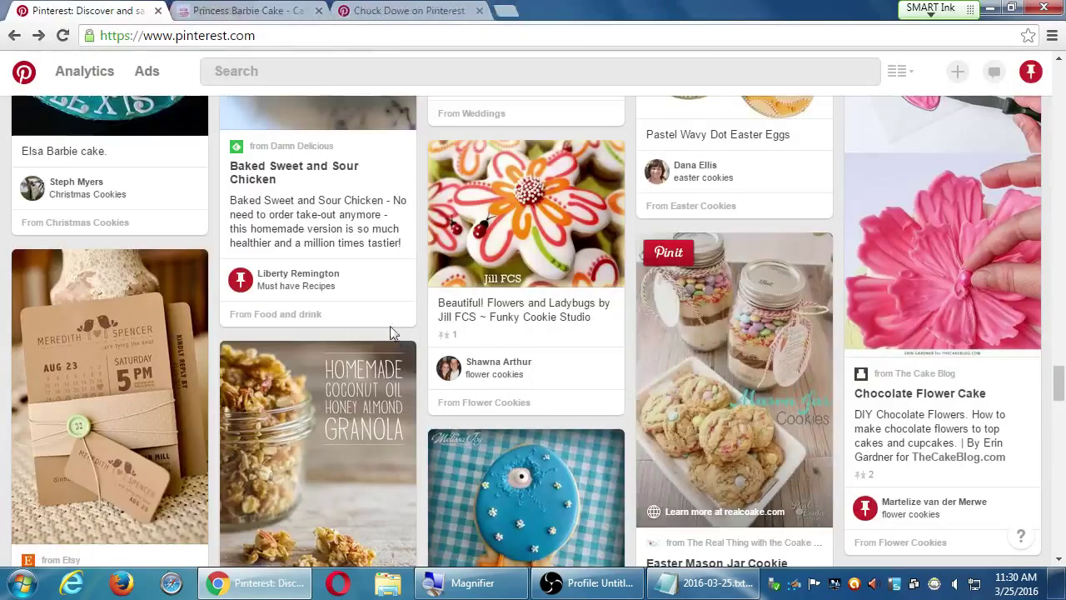
pyautogui.click(290, 8)
pyautogui.click(318, 10)
# Close the last extra tab and scroll the remaining Pinterest home feed
pyautogui.click(319, 10)
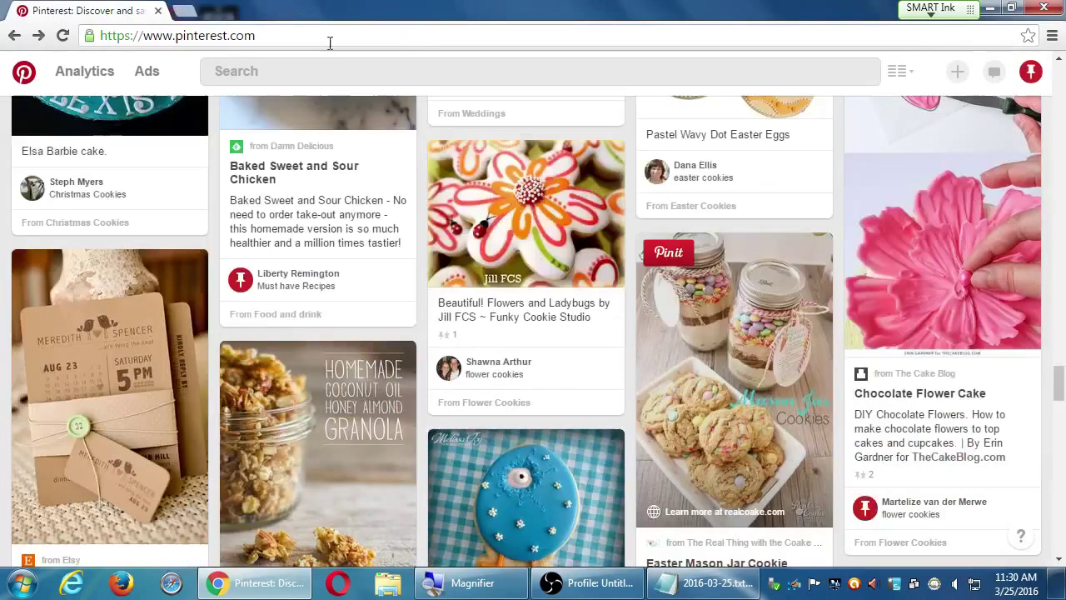
pyautogui.scroll(-2, 586, 328)
pyautogui.scroll(-7, 586, 328)
pyautogui.scroll(4, 583, 328)
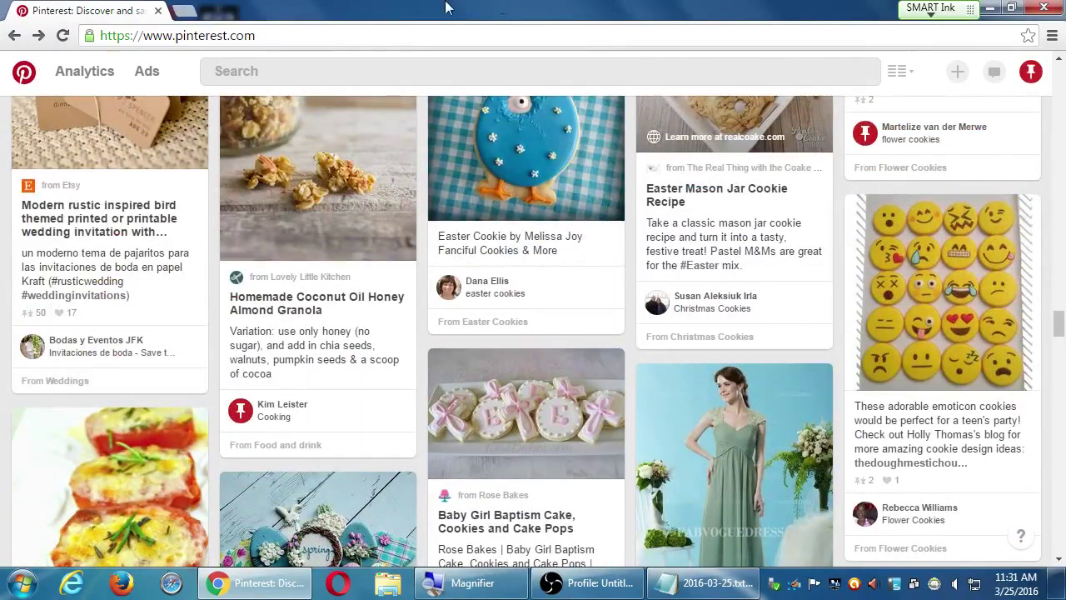
pyautogui.moveTo(60, 77)
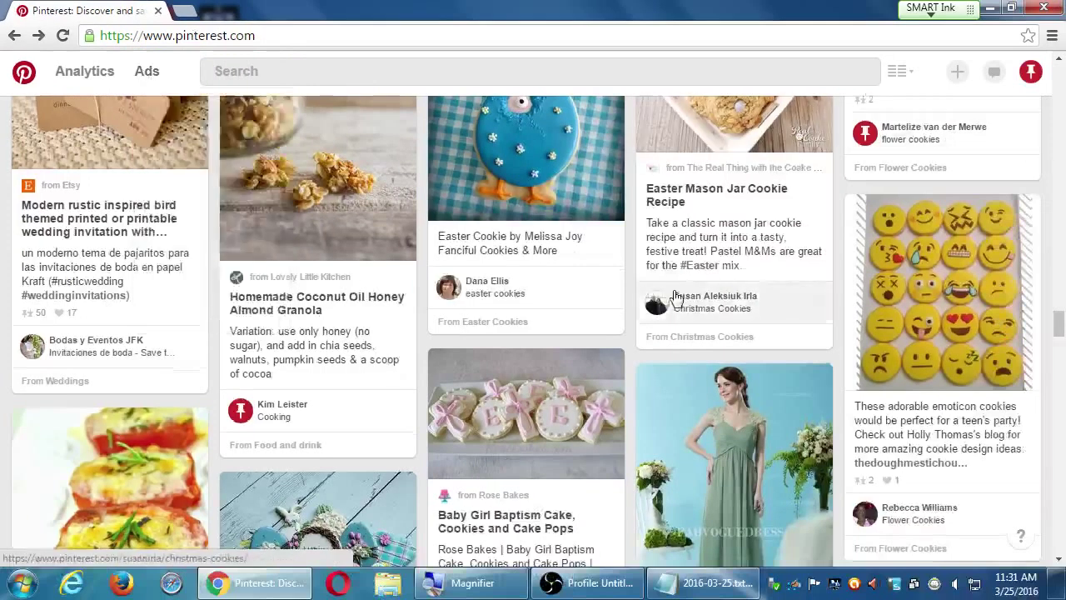
pyautogui.scroll(-10, 655, 272)
pyautogui.scroll(1, 655, 272)
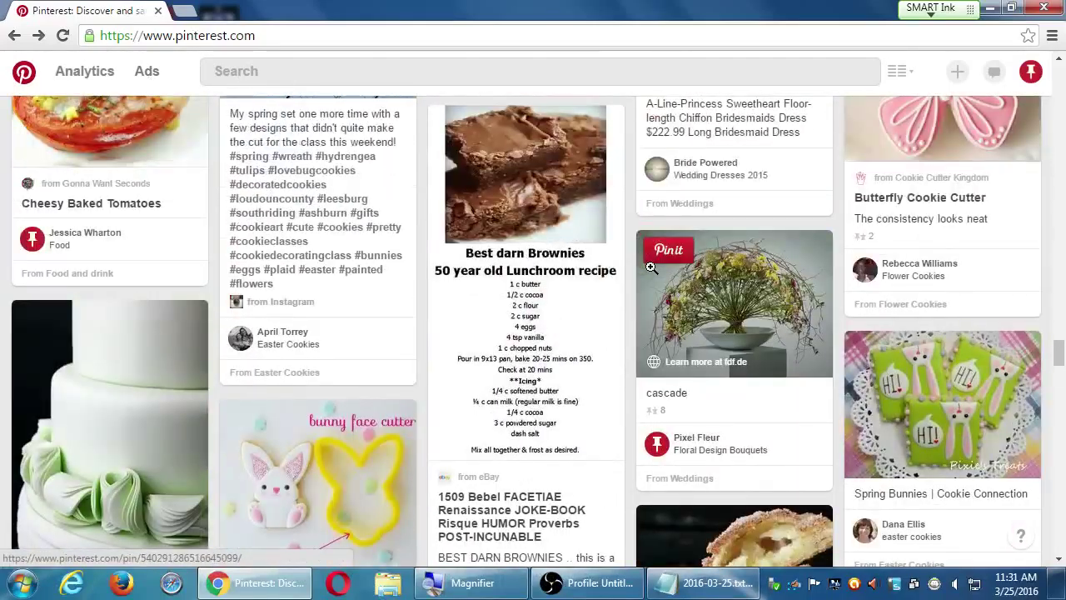
pyautogui.scroll(-2, 655, 273)
pyautogui.scroll(-4, 655, 273)
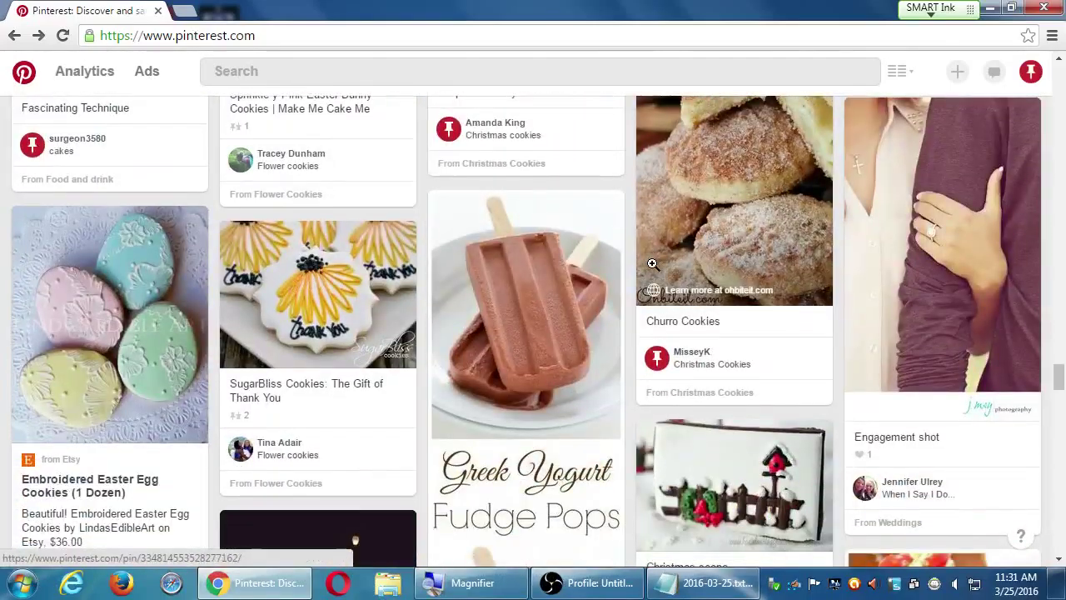
pyautogui.scroll(-4, 653, 266)
pyautogui.scroll(-5, 655, 267)
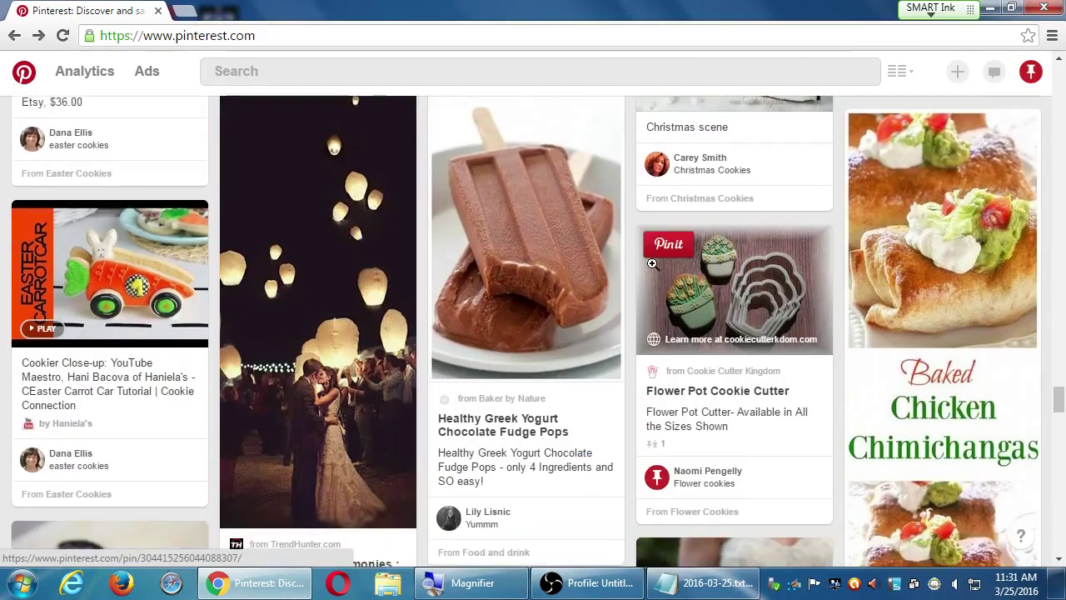
pyautogui.scroll(-5, 655, 270)
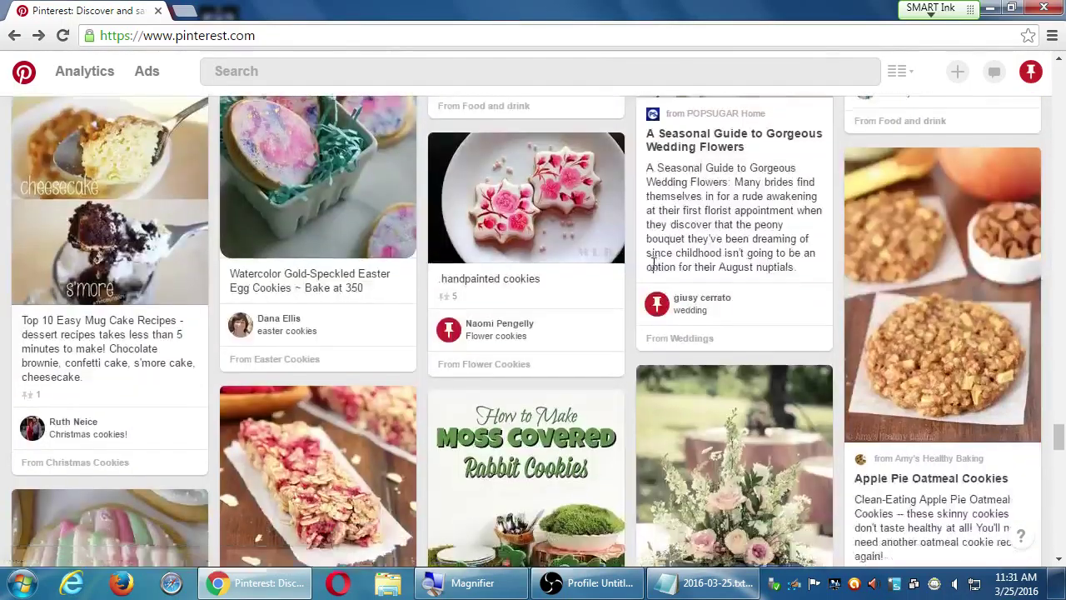
pyautogui.scroll(-5, 652, 265)
pyautogui.scroll(-1, 652, 265)
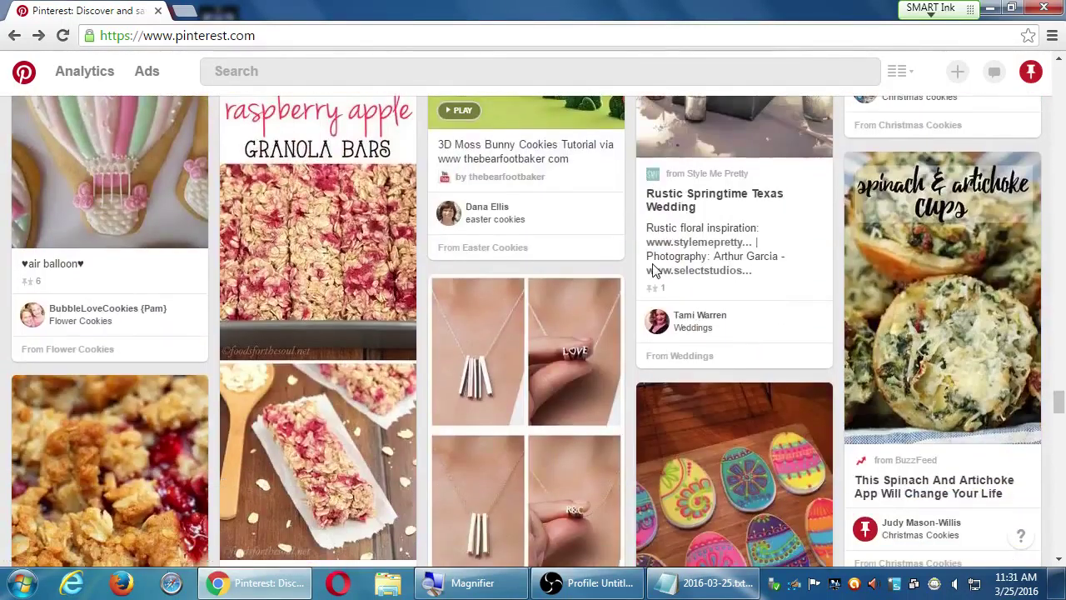
pyautogui.scroll(-2, 653, 268)
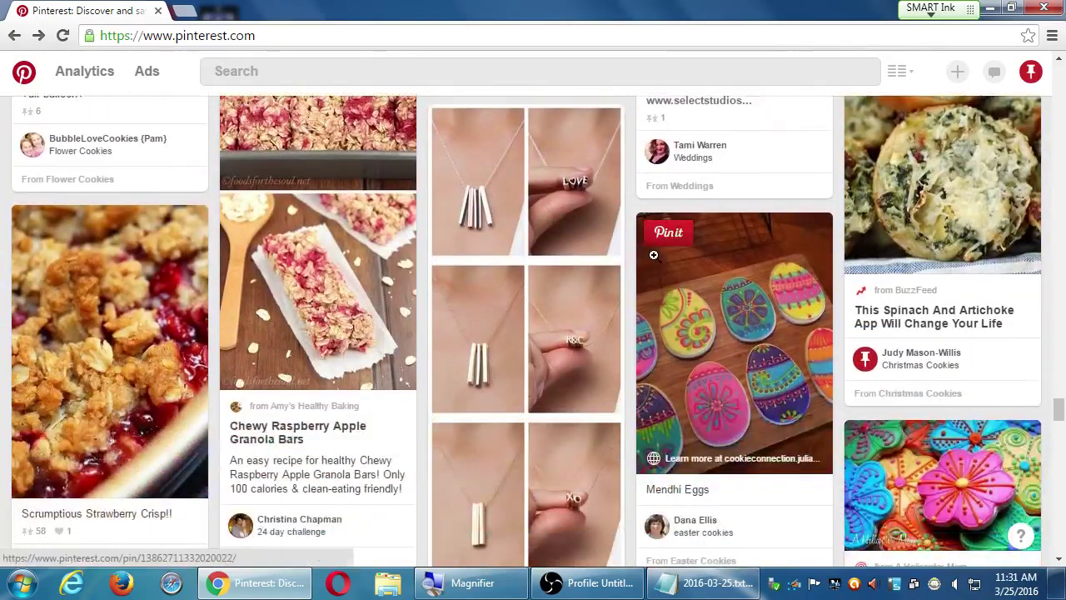
pyautogui.scroll(-4, 664, 250)
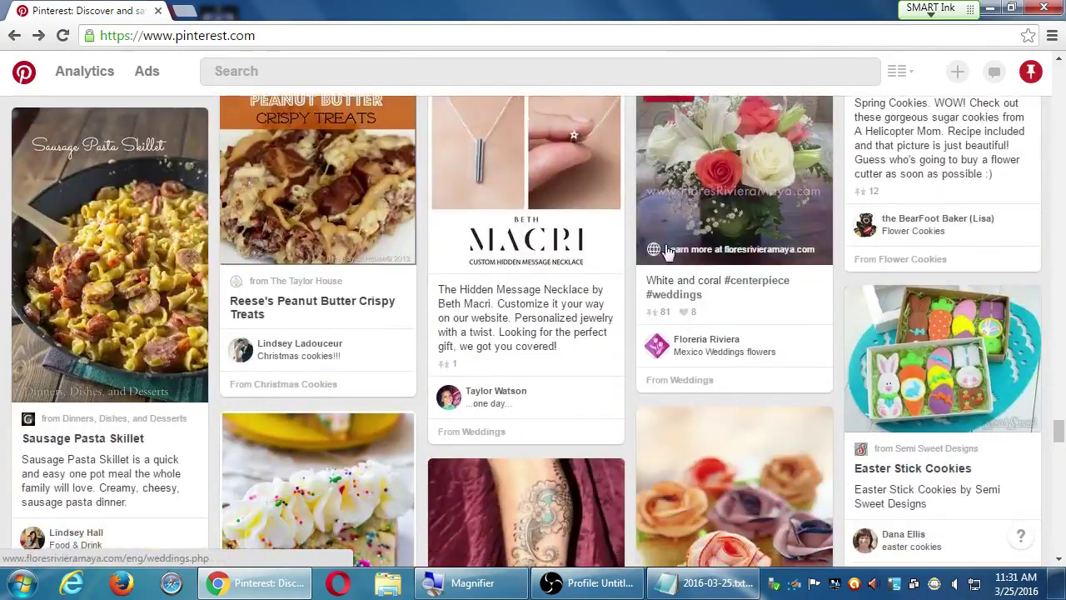
pyautogui.scroll(-3, 666, 251)
pyautogui.scroll(-1, 664, 244)
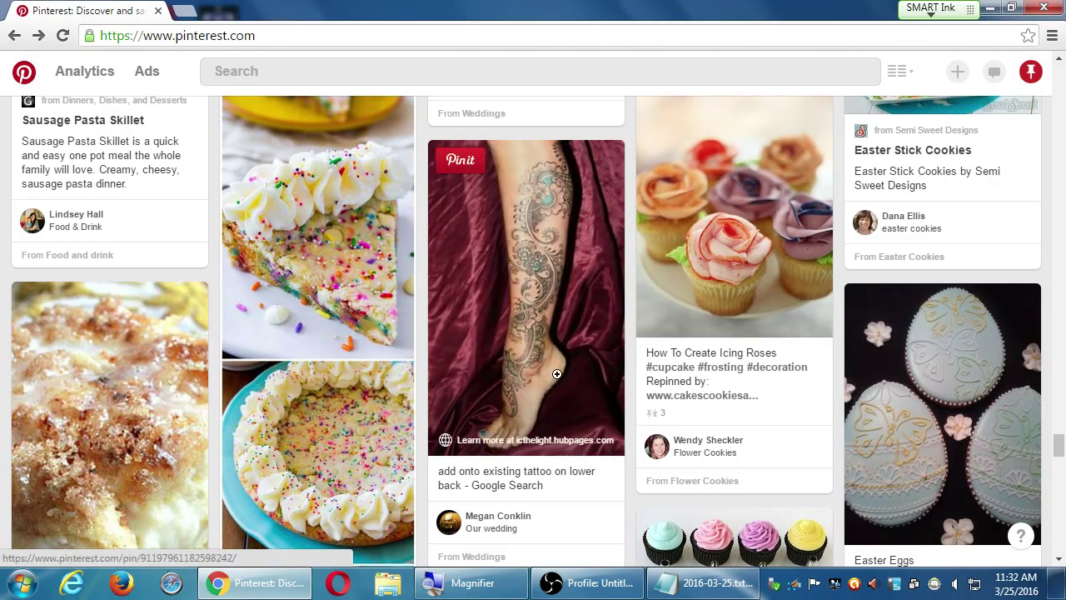
pyautogui.scroll(-5, 556, 342)
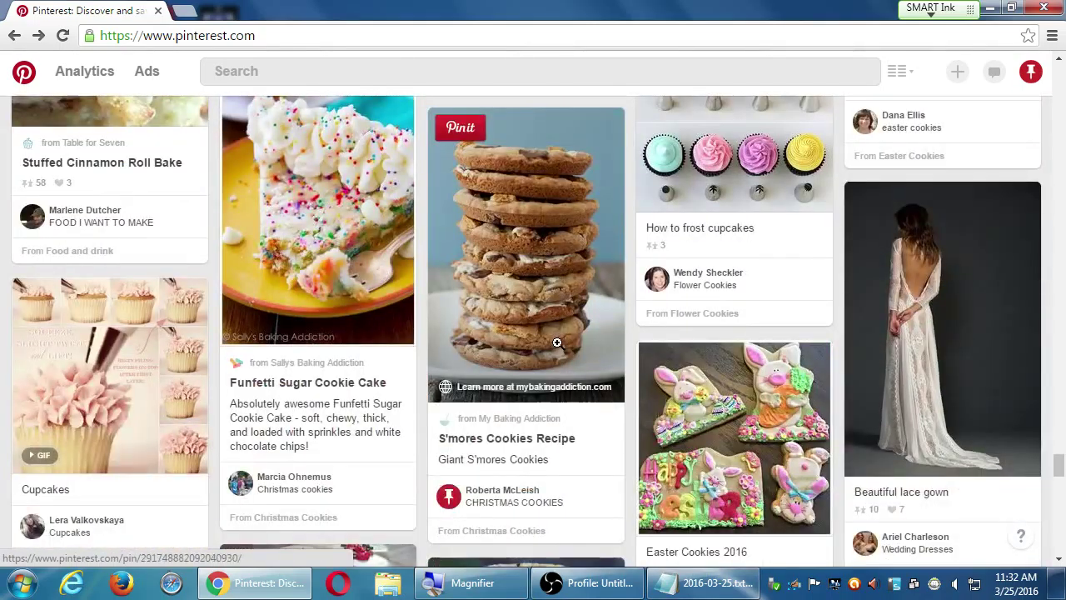
pyautogui.scroll(-4, 586, 342)
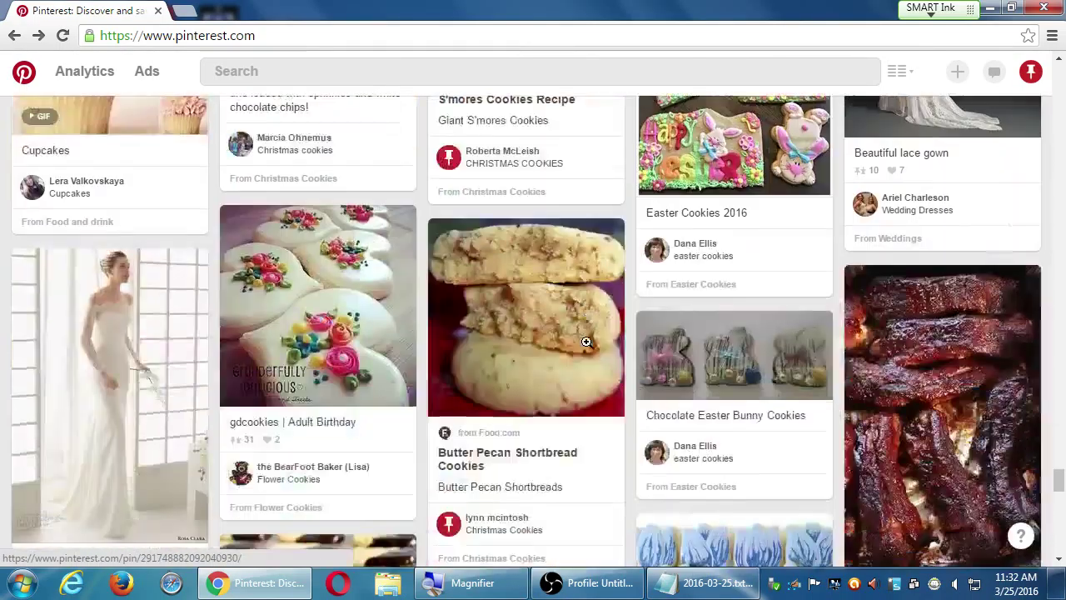
pyautogui.scroll(-2, 630, 331)
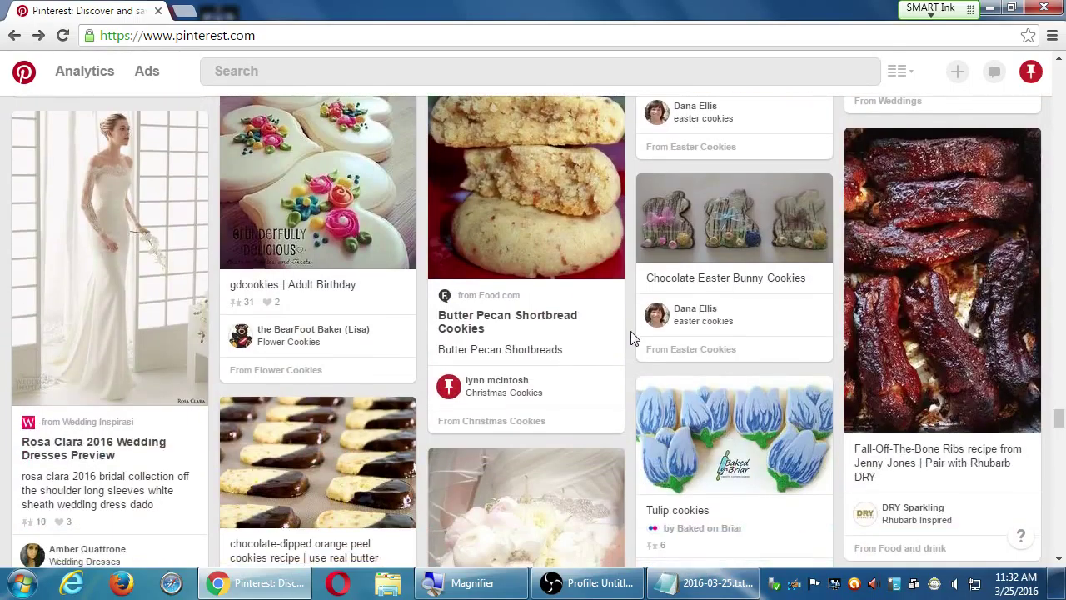
pyautogui.scroll(-5, 630, 331)
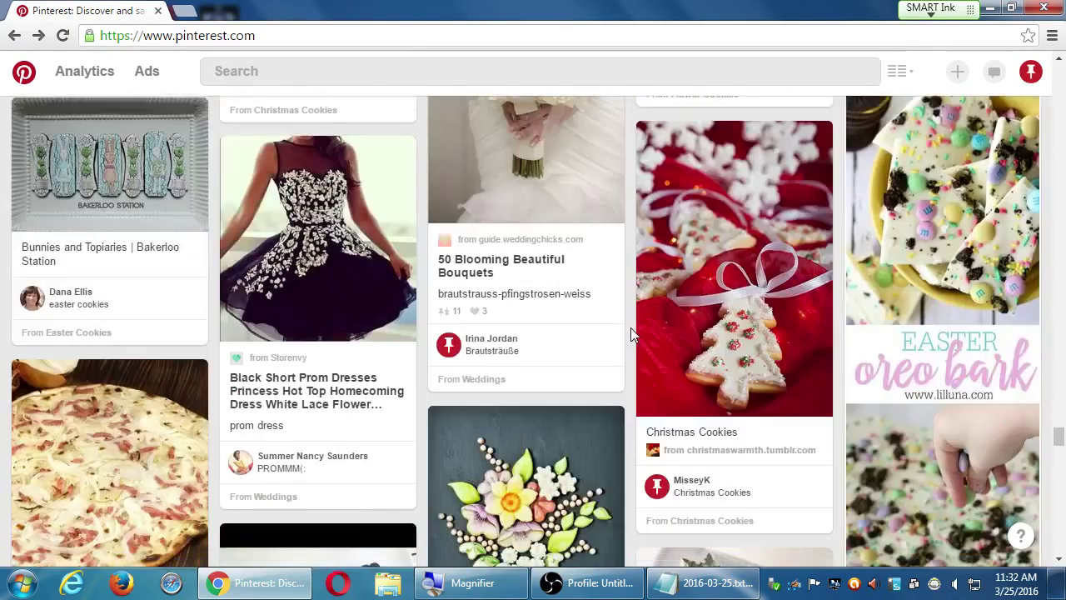
pyautogui.scroll(-4, 630, 333)
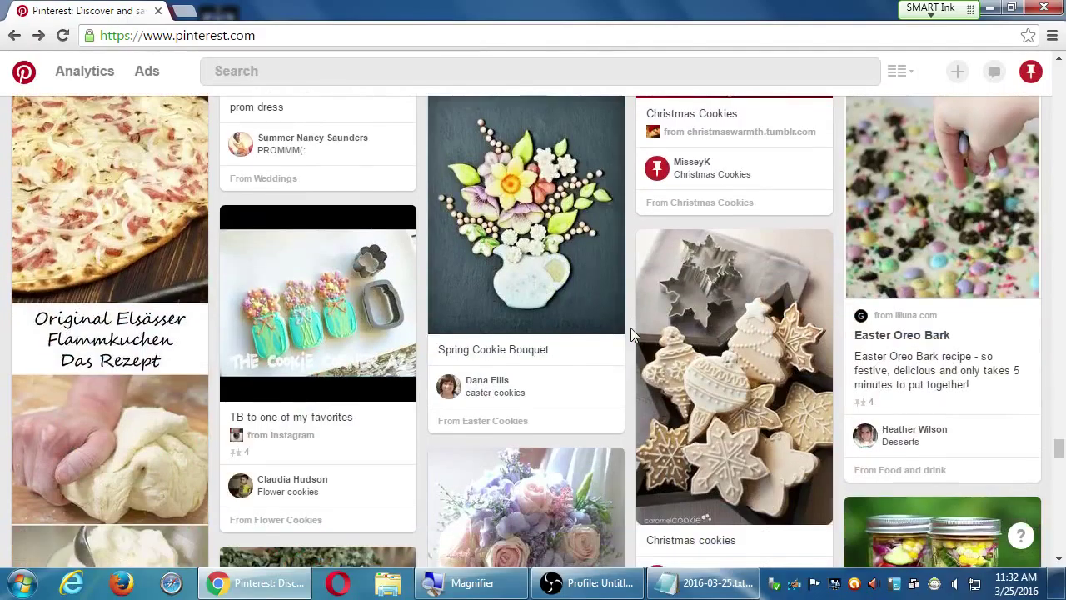
pyautogui.scroll(-3, 630, 327)
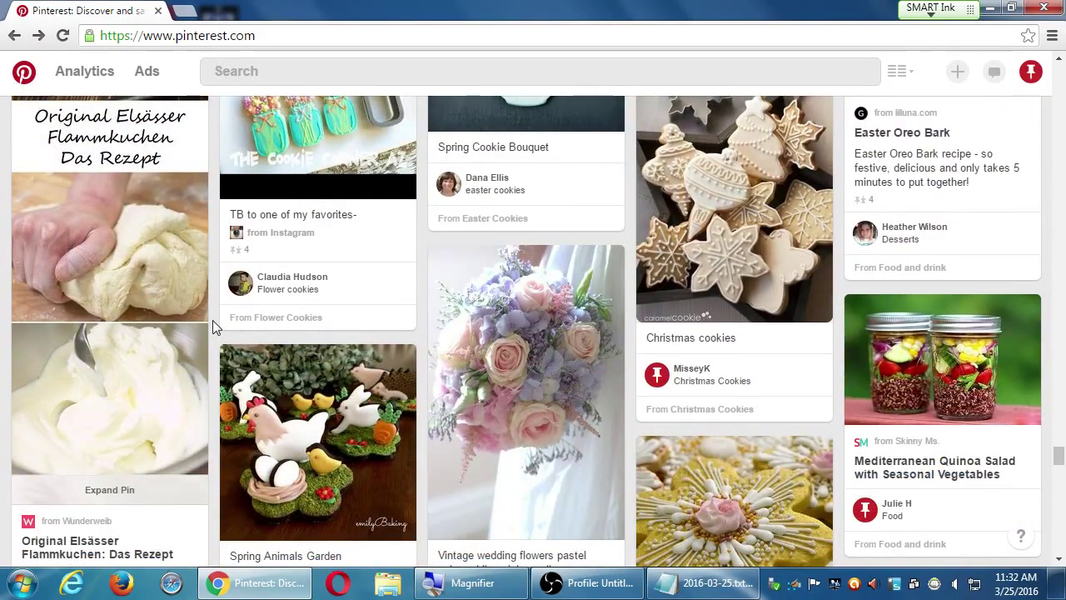
pyautogui.scroll(5, 212, 319)
pyautogui.scroll(-10, 213, 305)
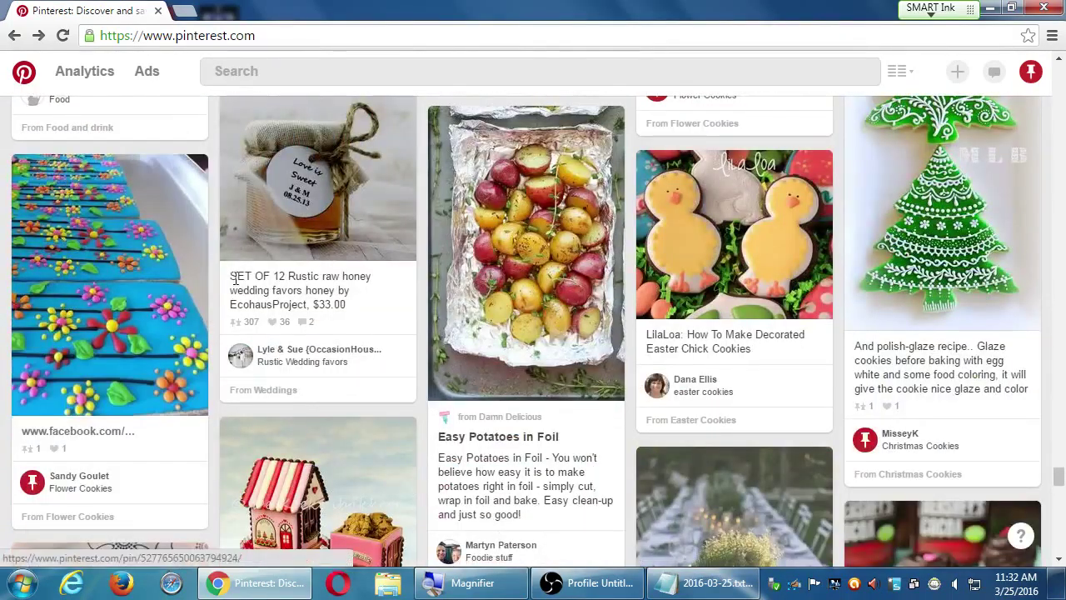
pyautogui.scroll(-2, 266, 245)
pyautogui.scroll(-4, 265, 235)
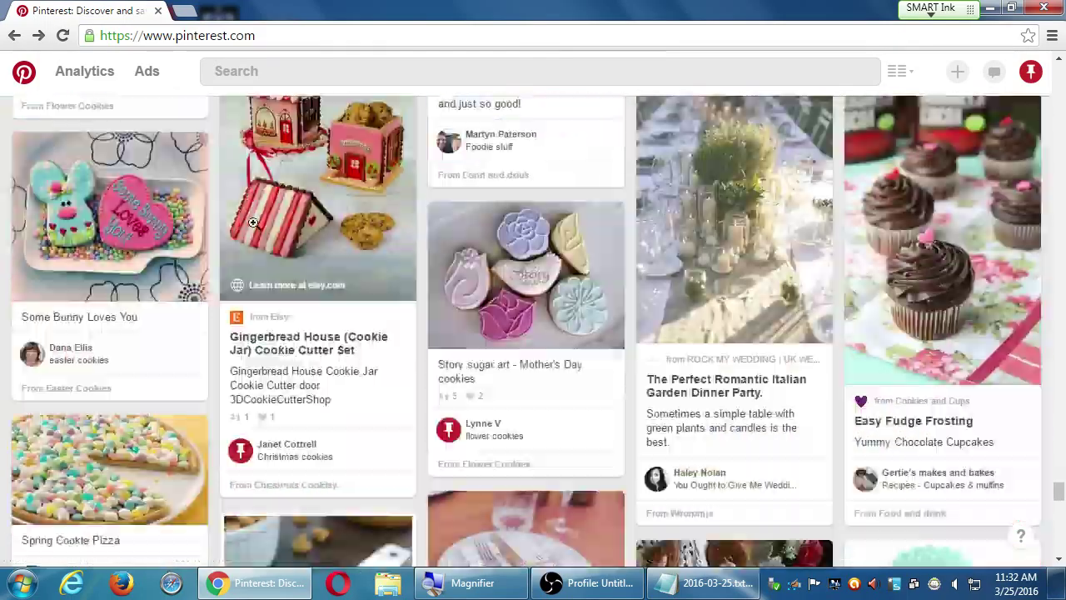
pyautogui.scroll(-5, 225, 206)
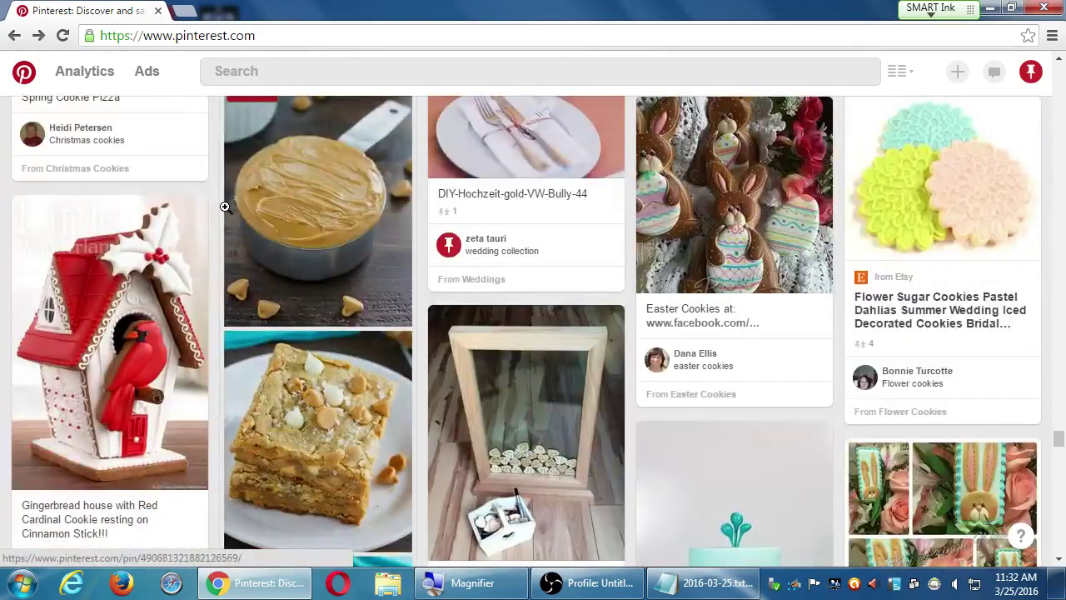
pyautogui.scroll(-4, 225, 206)
pyautogui.scroll(-6, 226, 206)
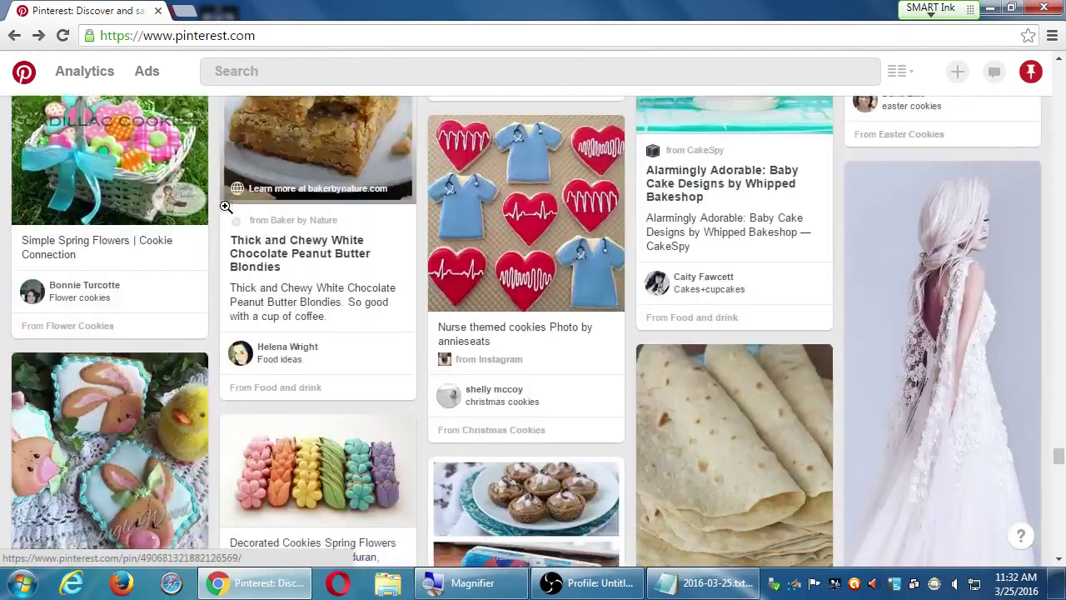
pyautogui.scroll(-5, 226, 206)
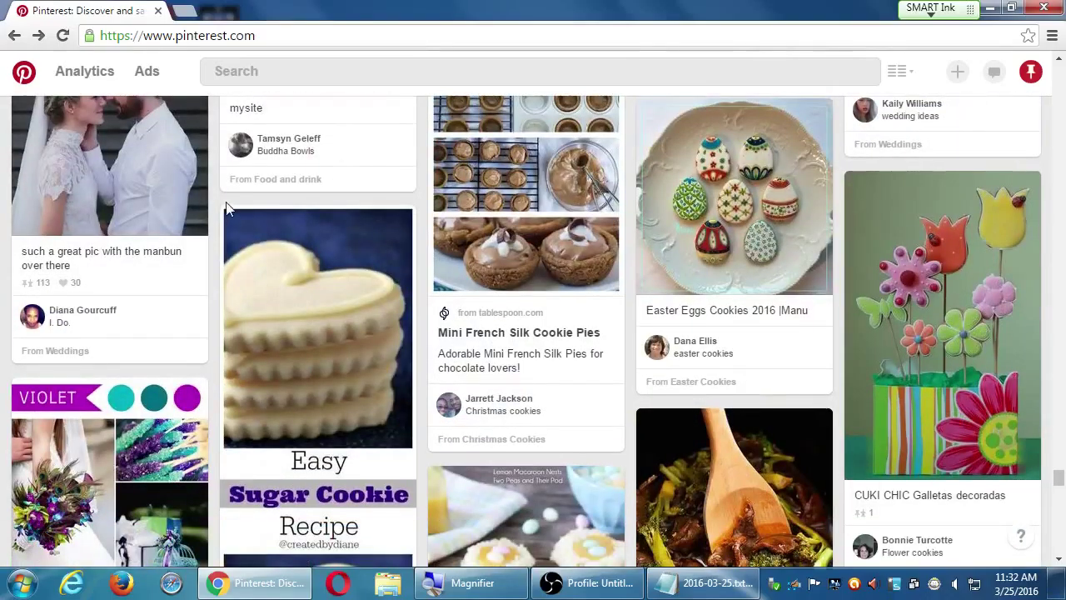
pyautogui.scroll(-2, 226, 208)
pyautogui.scroll(-8, 222, 194)
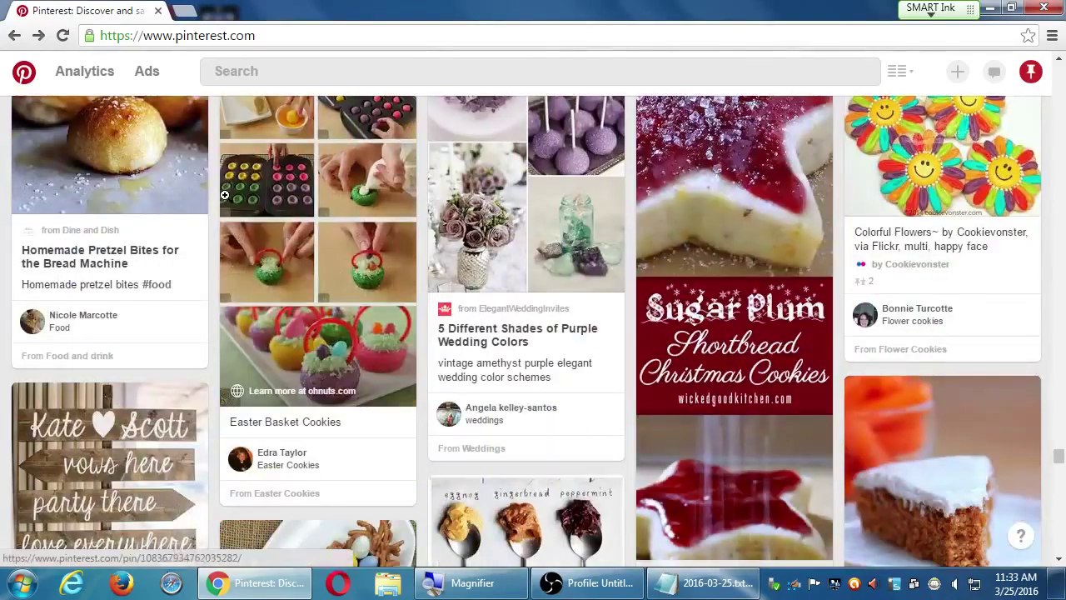
pyautogui.scroll(-3, 250, 239)
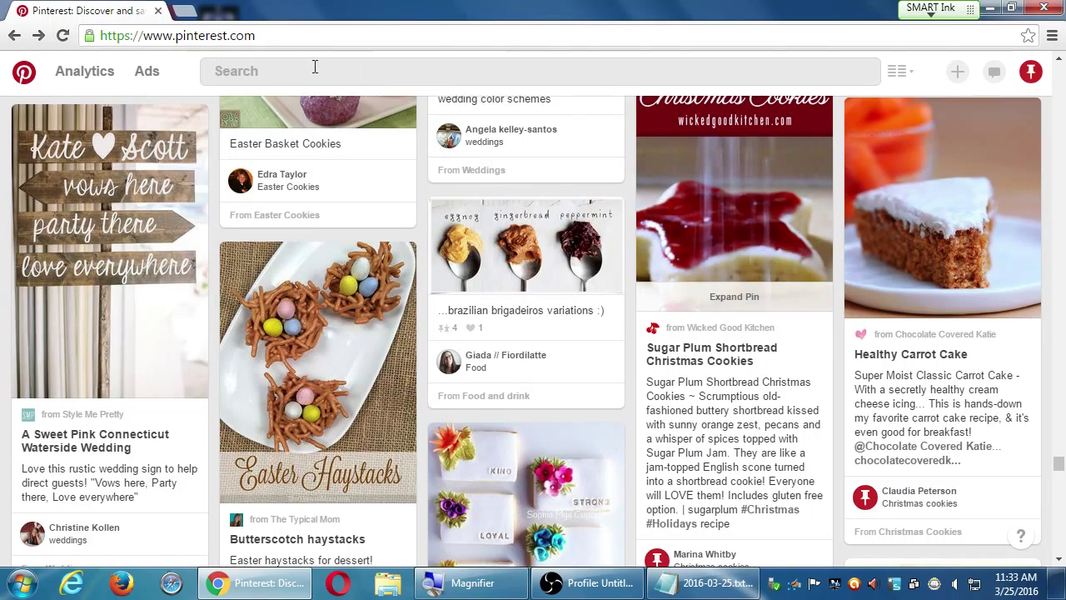
# Switch Pinterest to the Holidays and events pin category and scroll its pins
pyautogui.click(900, 74)
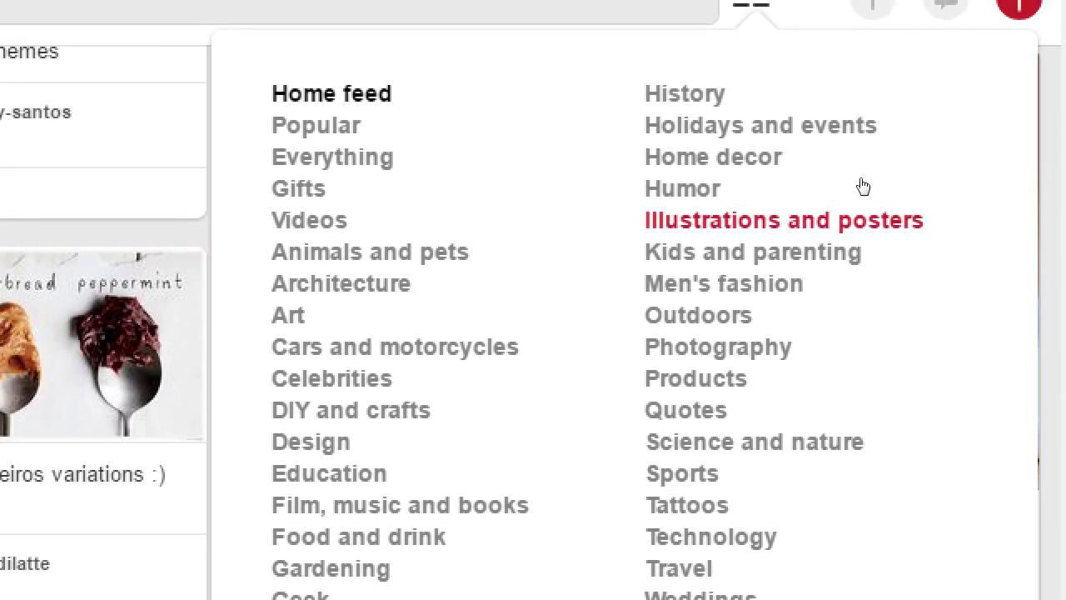
pyautogui.click(882, 138)
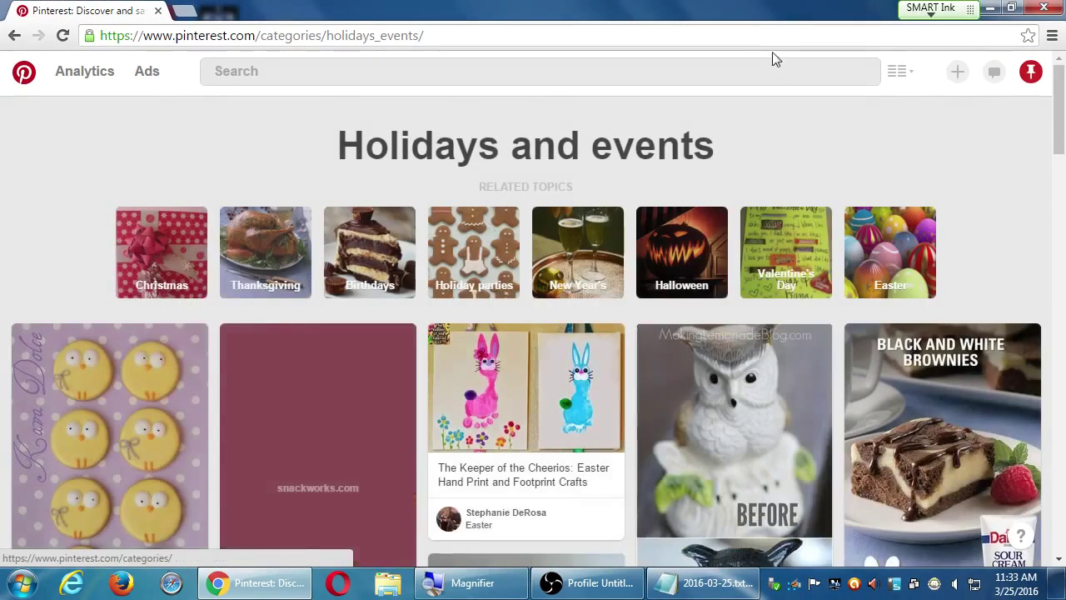
pyautogui.scroll(-3, 865, 228)
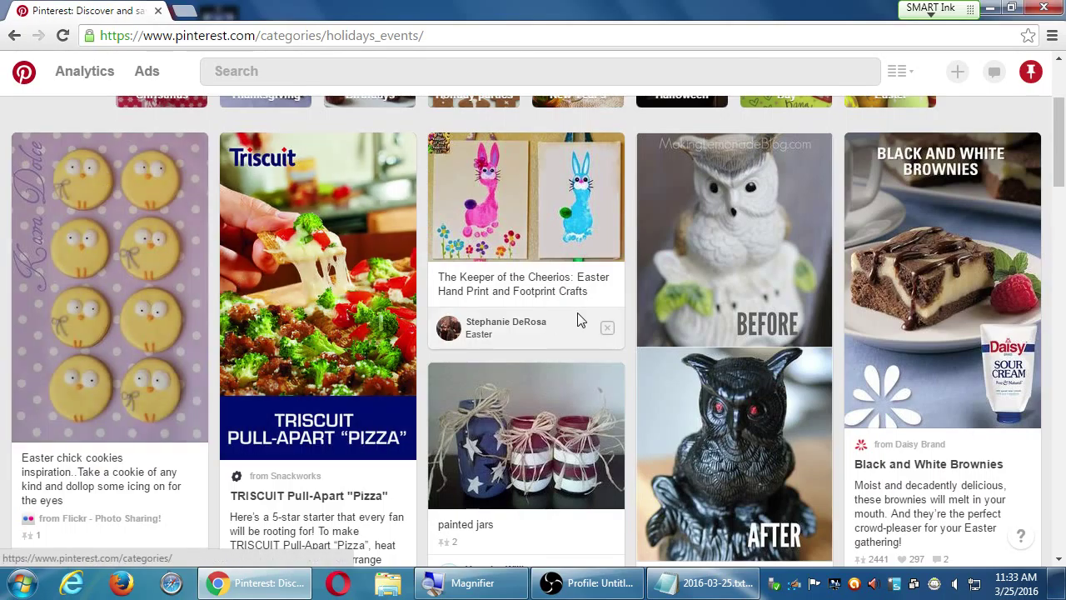
pyautogui.scroll(-3, 808, 348)
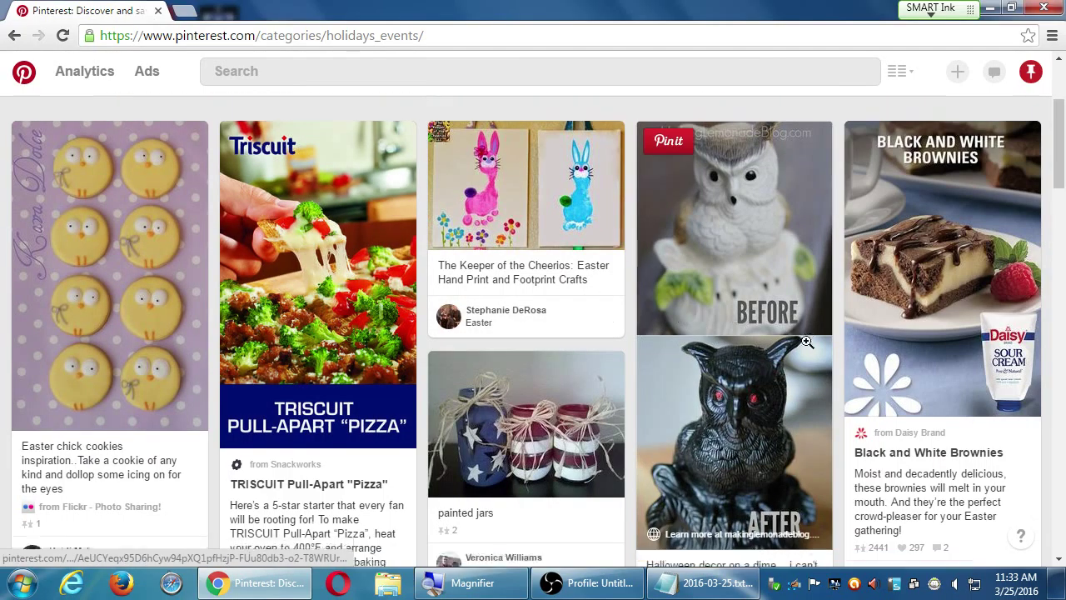
pyautogui.scroll(-5, 807, 348)
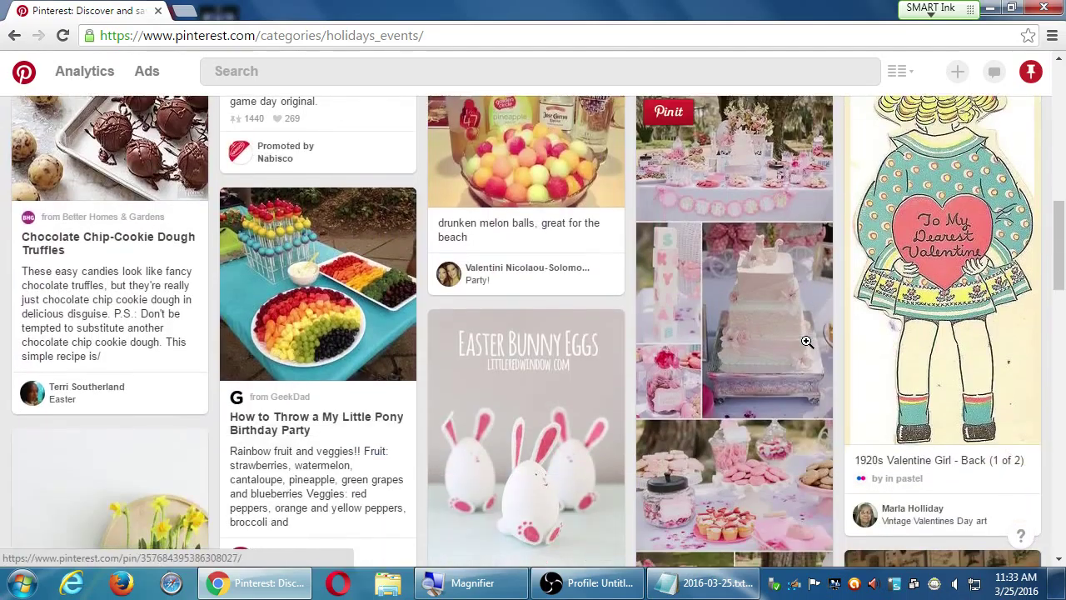
pyautogui.scroll(-7, 806, 340)
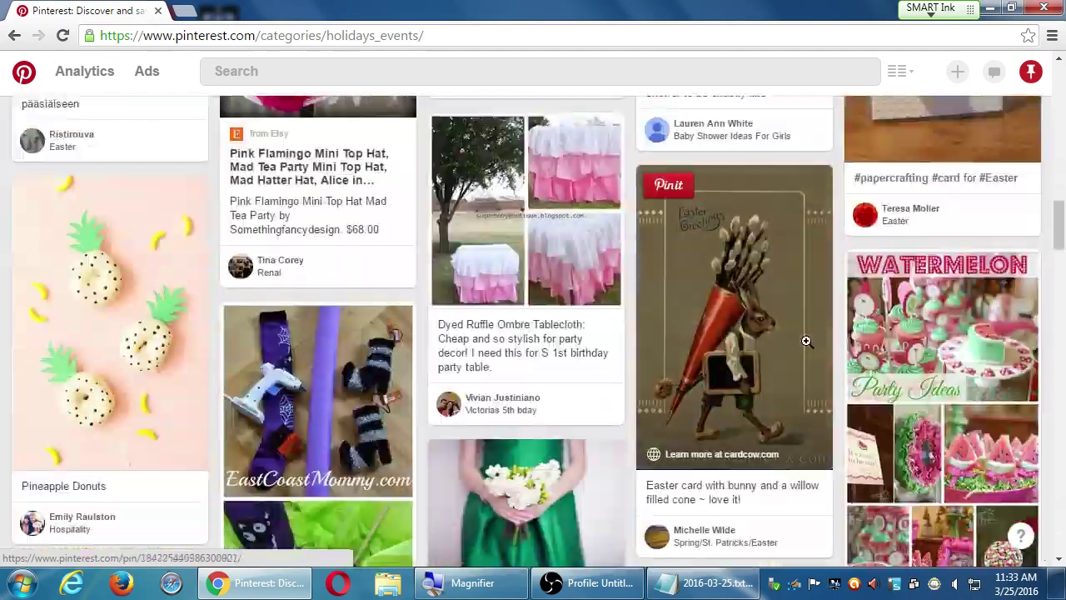
pyautogui.scroll(-5, 806, 340)
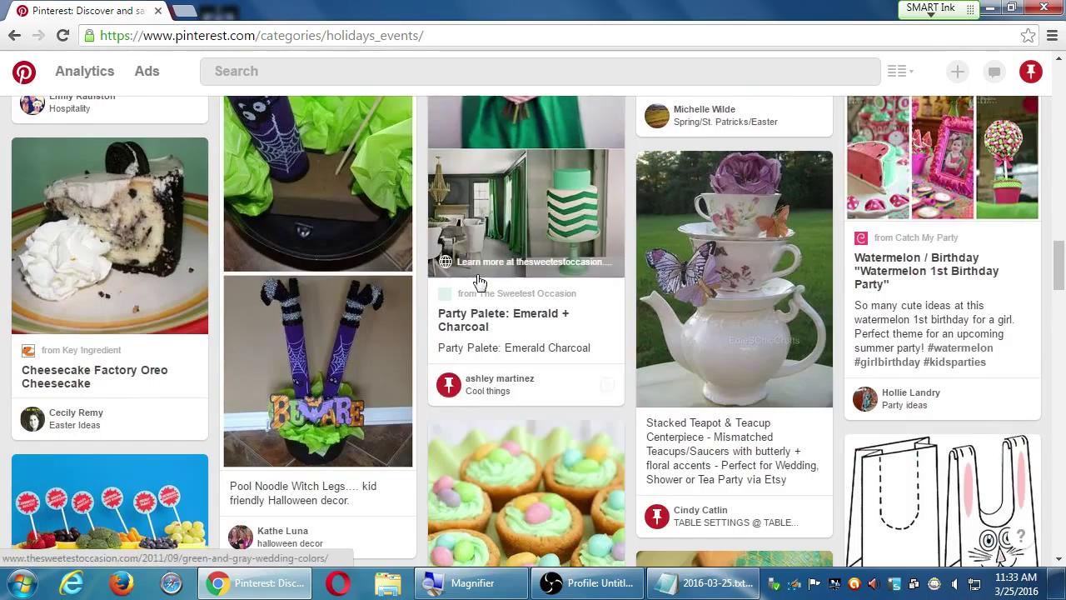
pyautogui.scroll(3, 476, 279)
pyautogui.scroll(5, 569, 394)
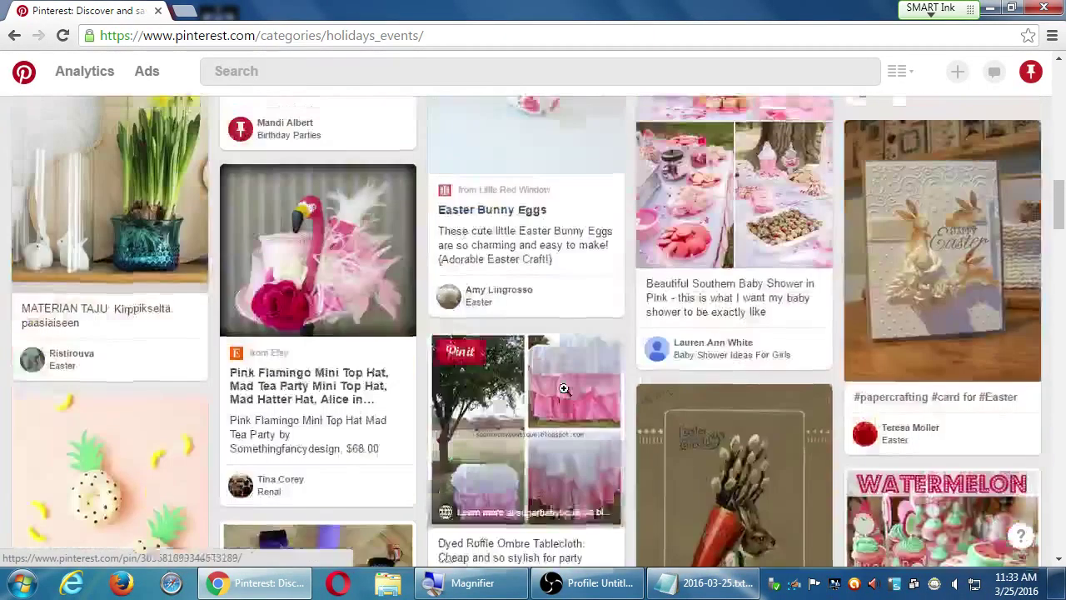
pyautogui.scroll(-4, 568, 393)
pyautogui.scroll(15, 571, 388)
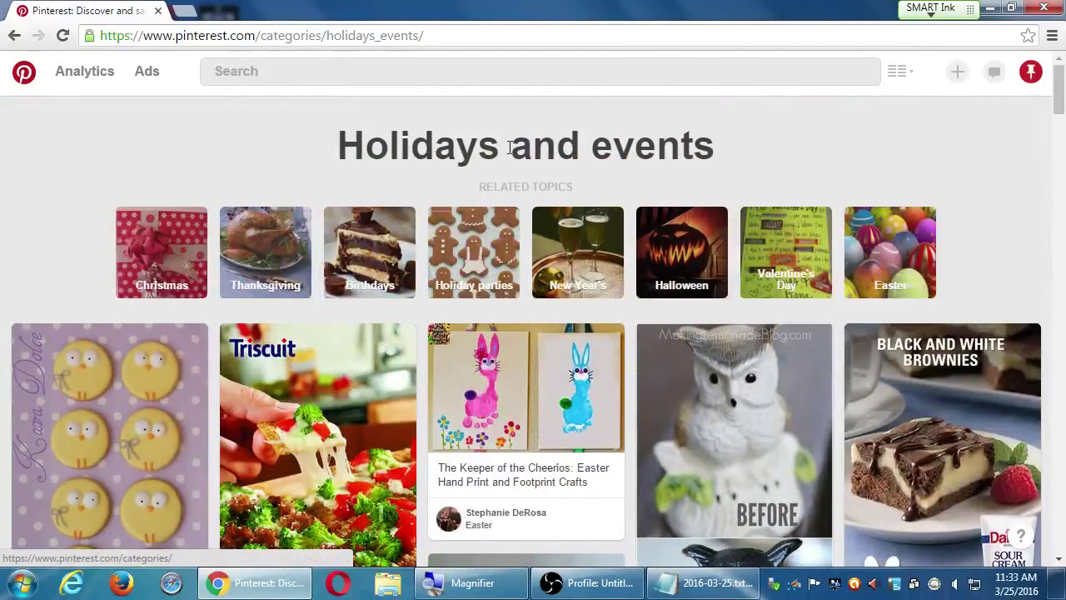
pyautogui.click(899, 71)
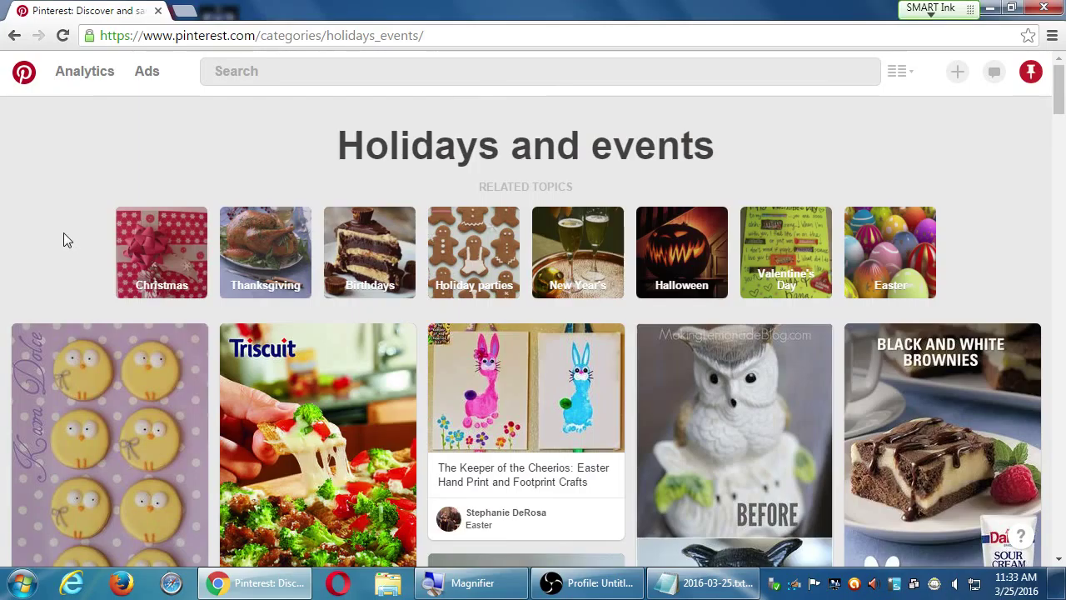
pyautogui.scroll(-20, 63, 232)
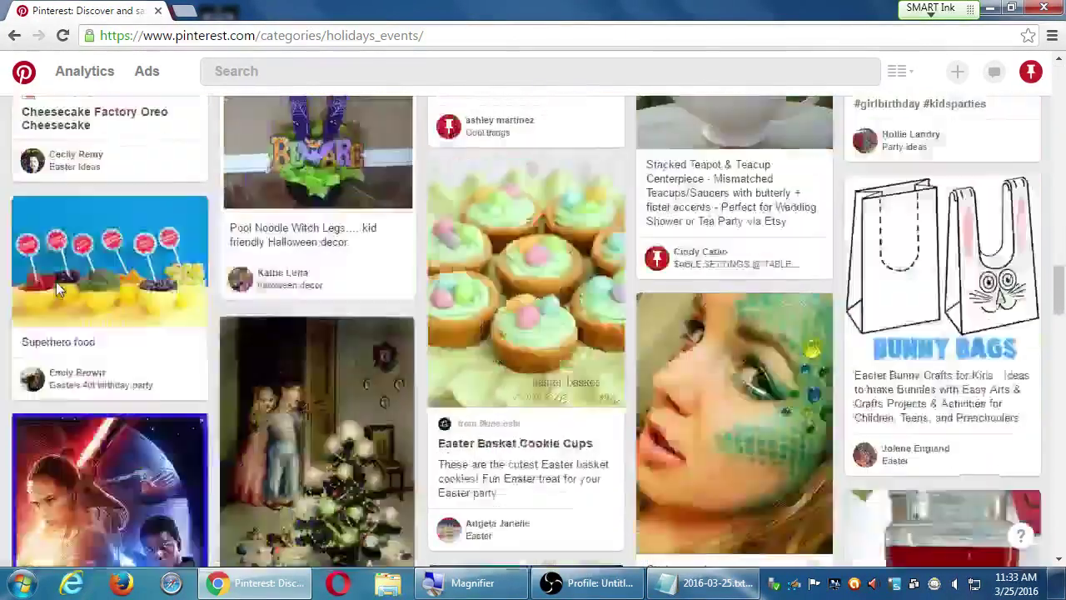
pyautogui.scroll(-15, 55, 283)
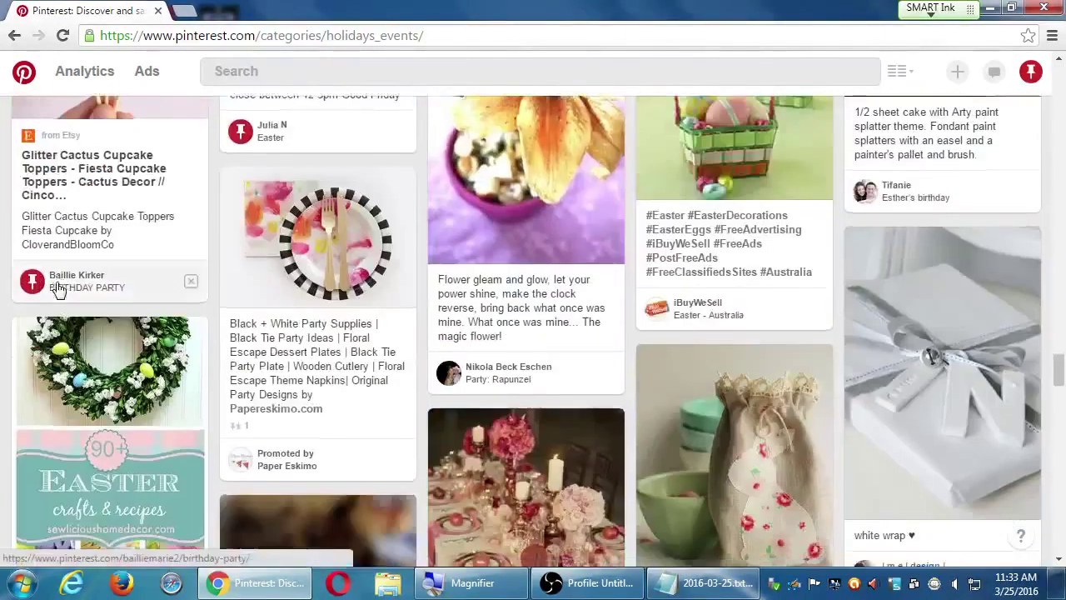
pyautogui.scroll(-3, 55, 285)
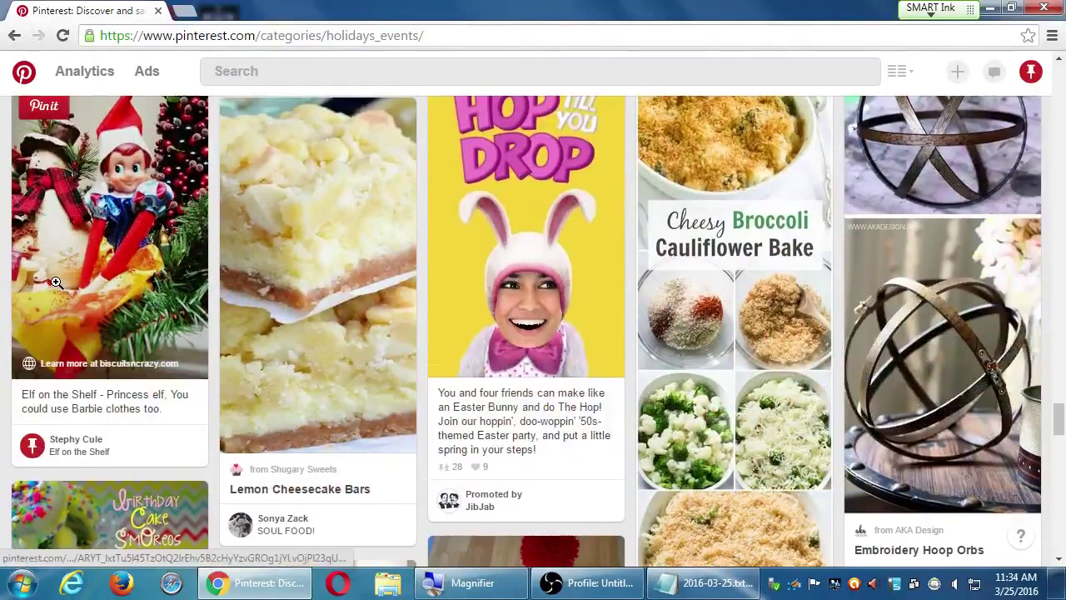
pyautogui.scroll(-9, 56, 283)
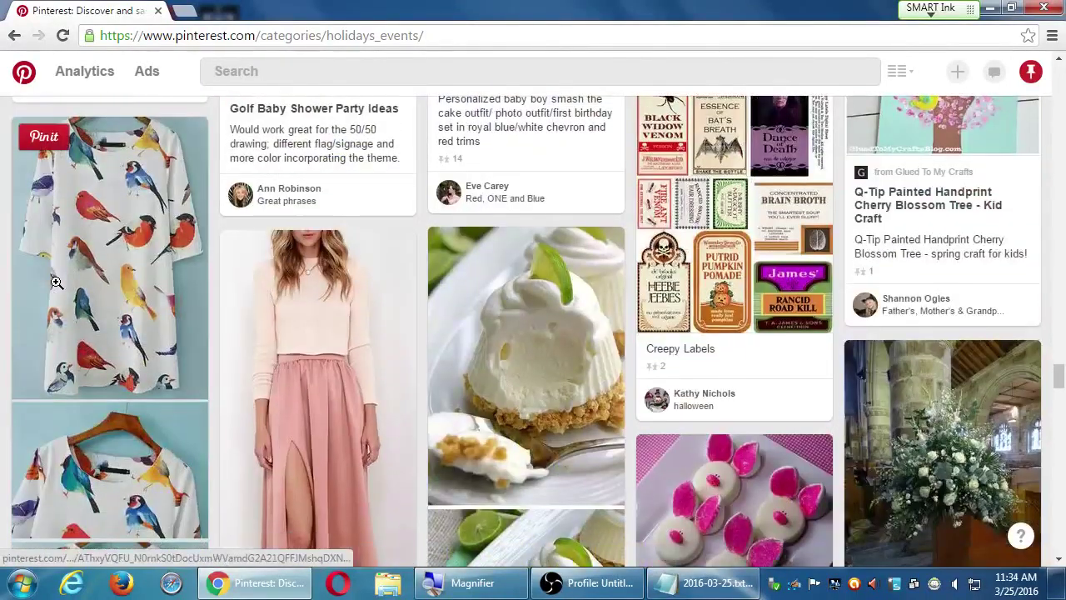
pyautogui.scroll(-10, 56, 283)
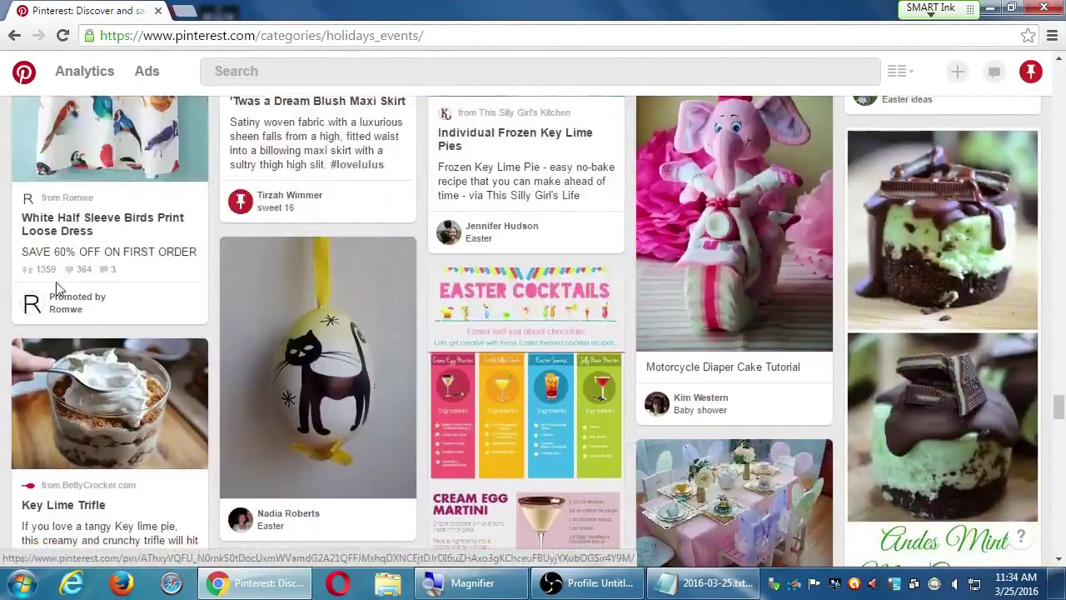
pyautogui.scroll(-5, 56, 285)
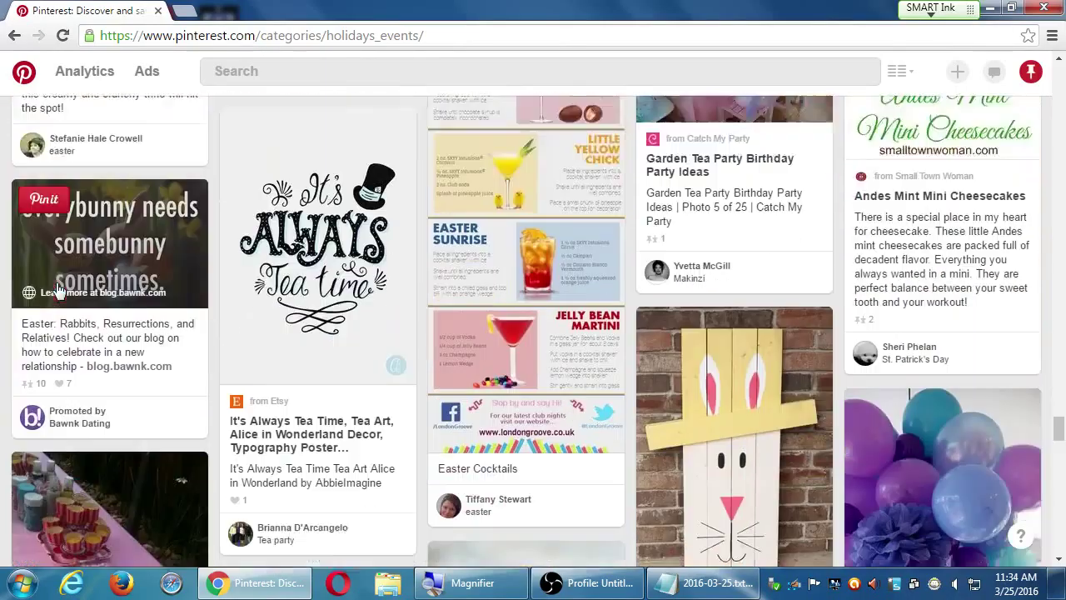
pyautogui.scroll(-2, 56, 285)
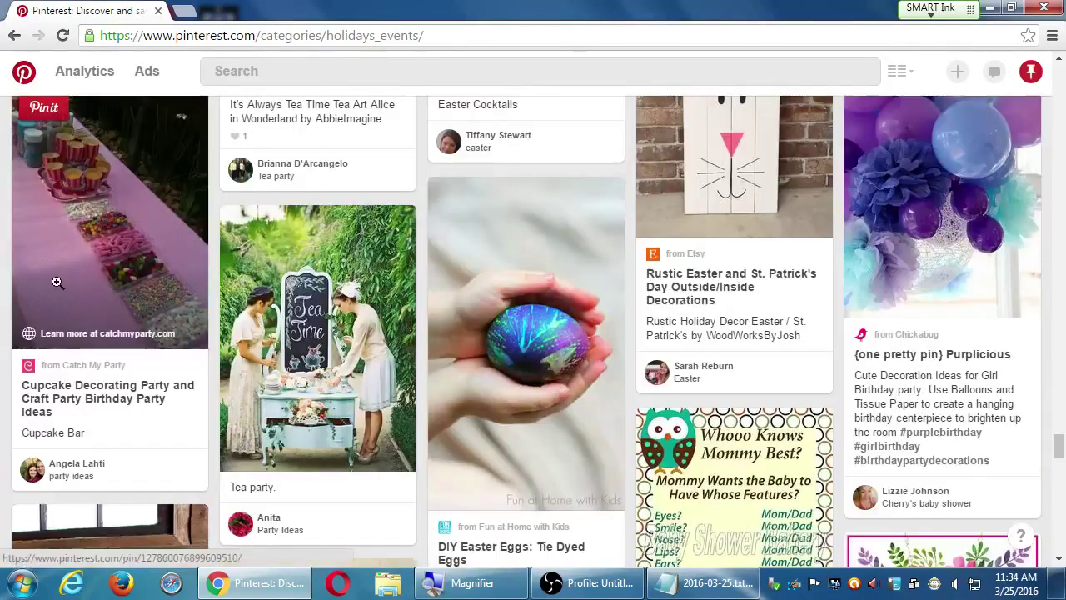
pyautogui.scroll(-2, 58, 287)
pyautogui.scroll(-3, 59, 287)
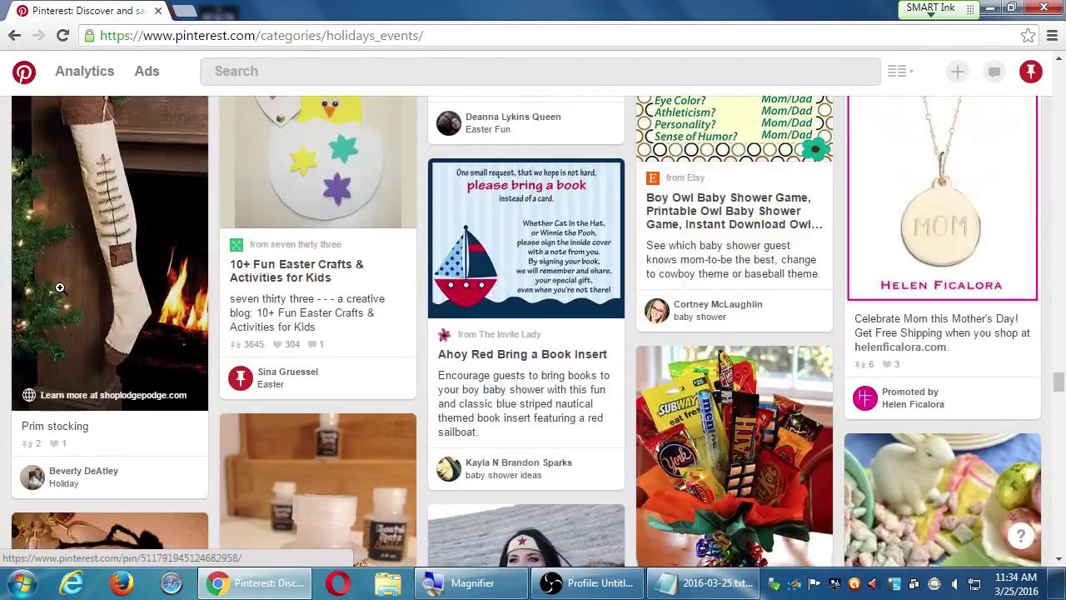
pyautogui.press('Home')
pyautogui.click(899, 75)
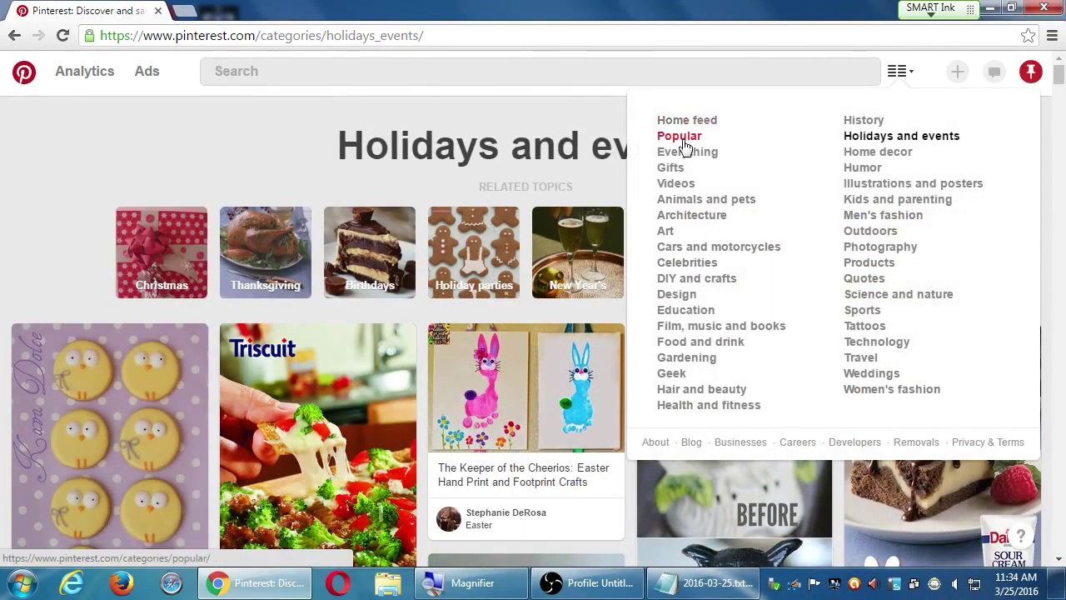
pyautogui.click(679, 137)
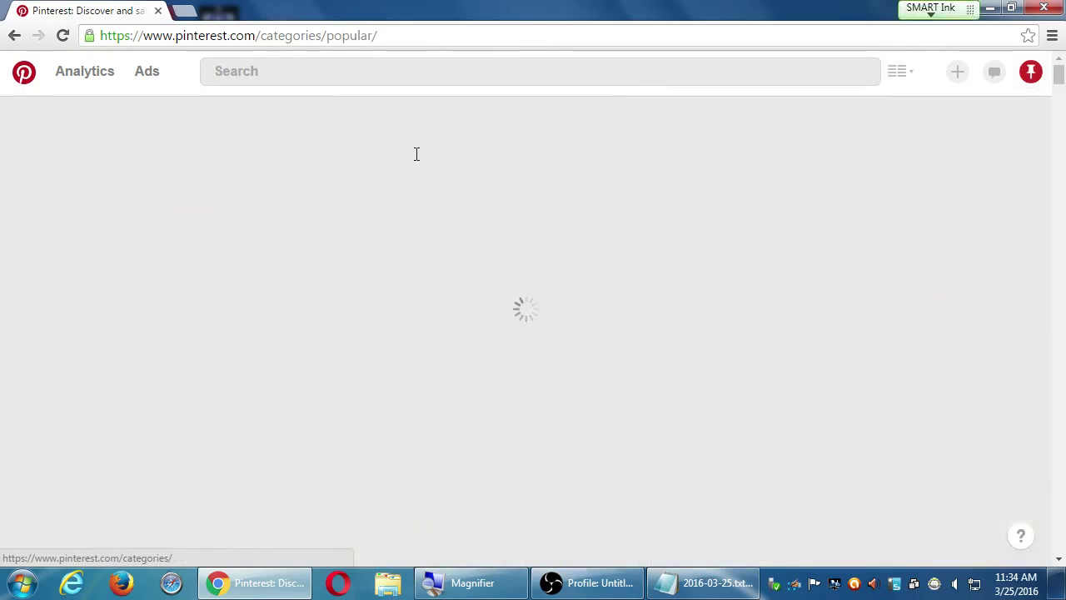
pyautogui.scroll(-1, 416, 158)
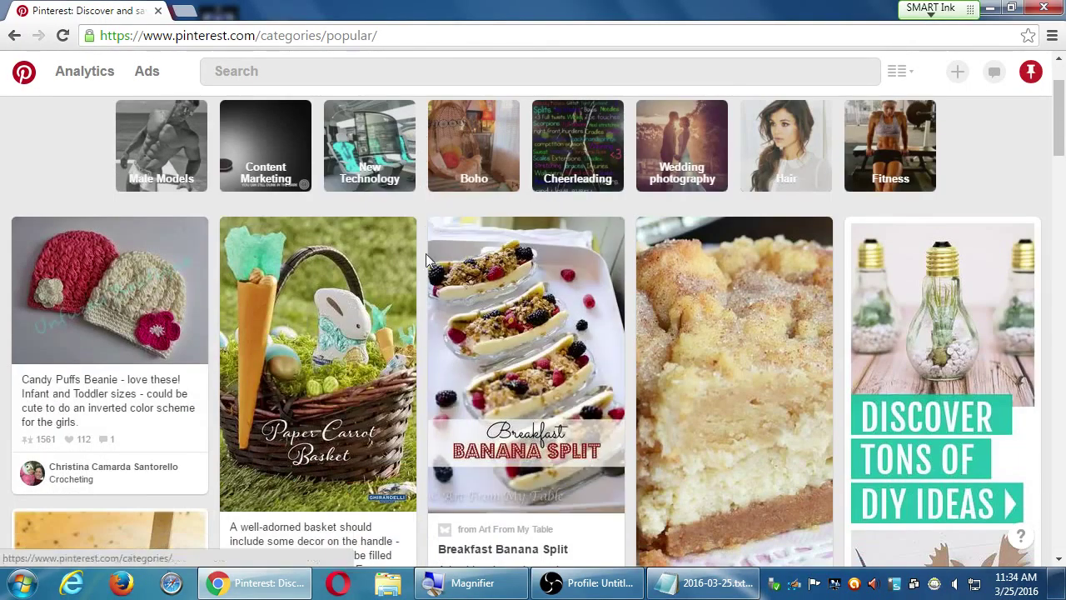
pyautogui.scroll(-1, 375, 321)
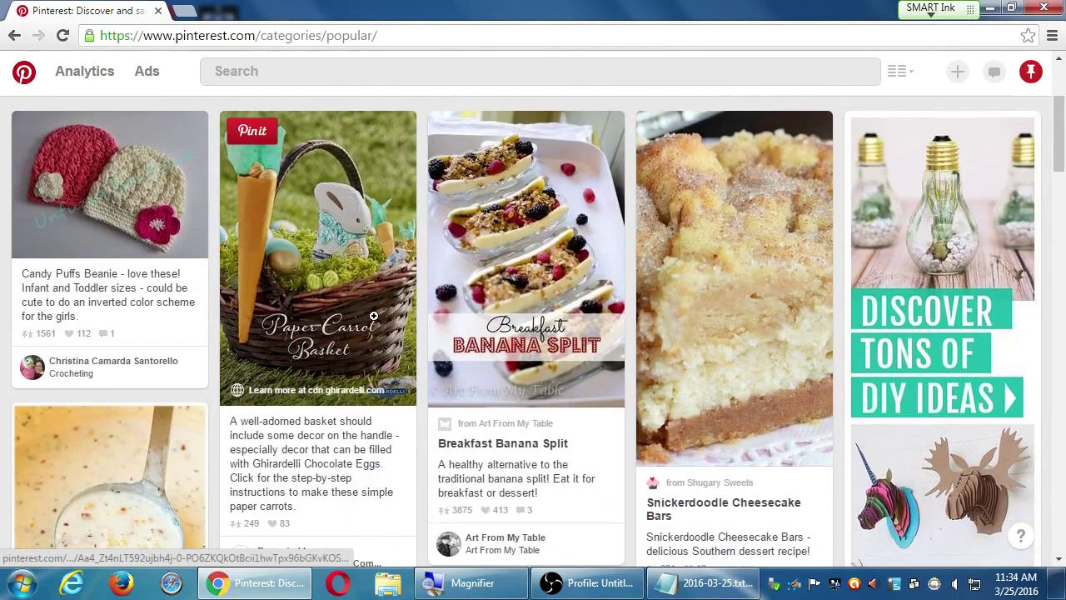
pyautogui.scroll(-3, 372, 314)
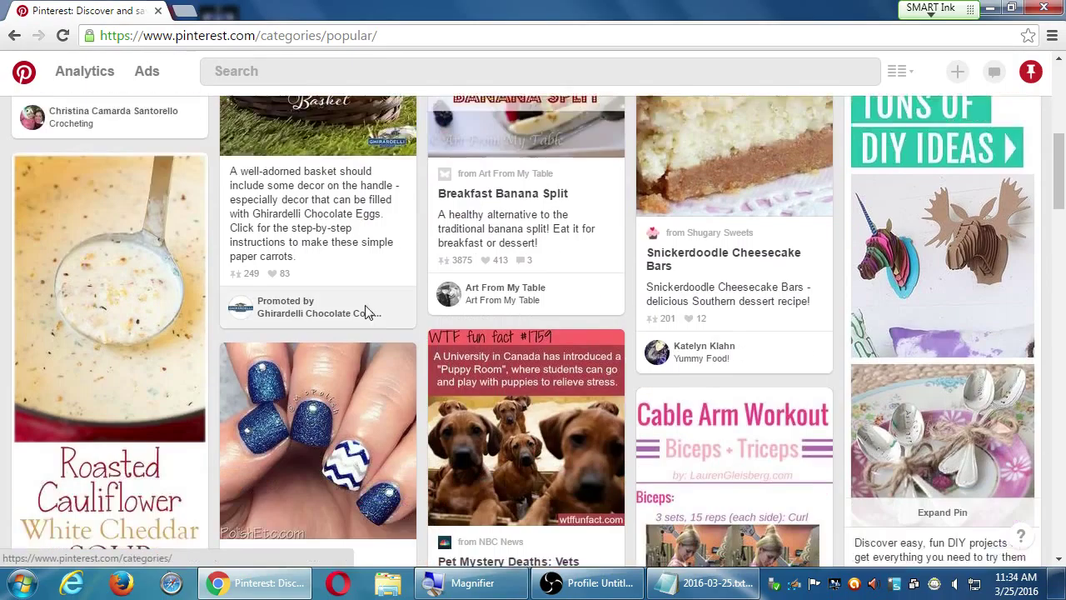
pyautogui.scroll(1, 293, 315)
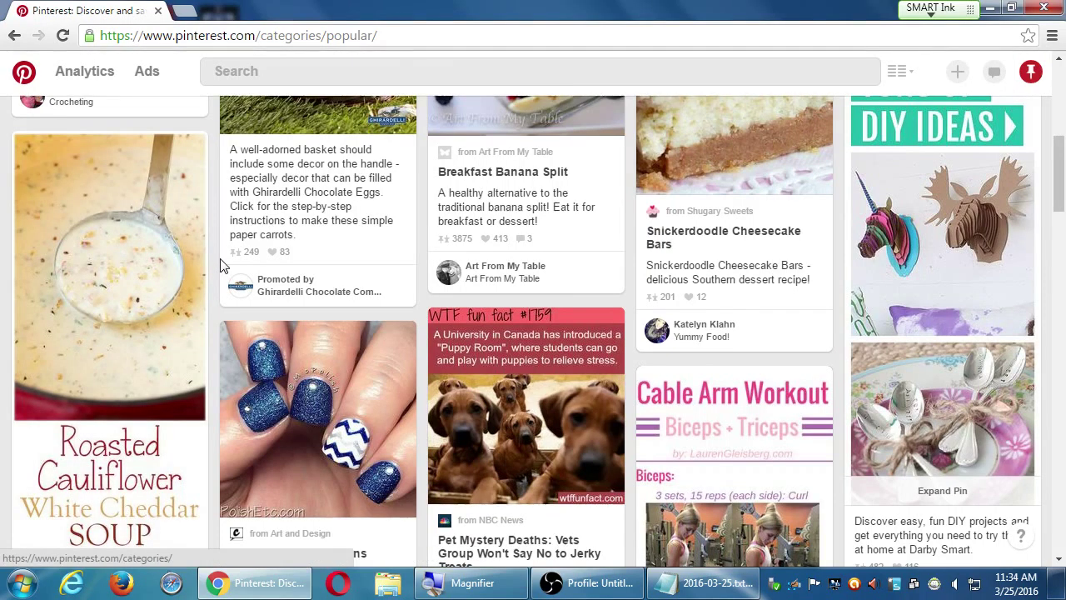
pyautogui.scroll(-1, 222, 265)
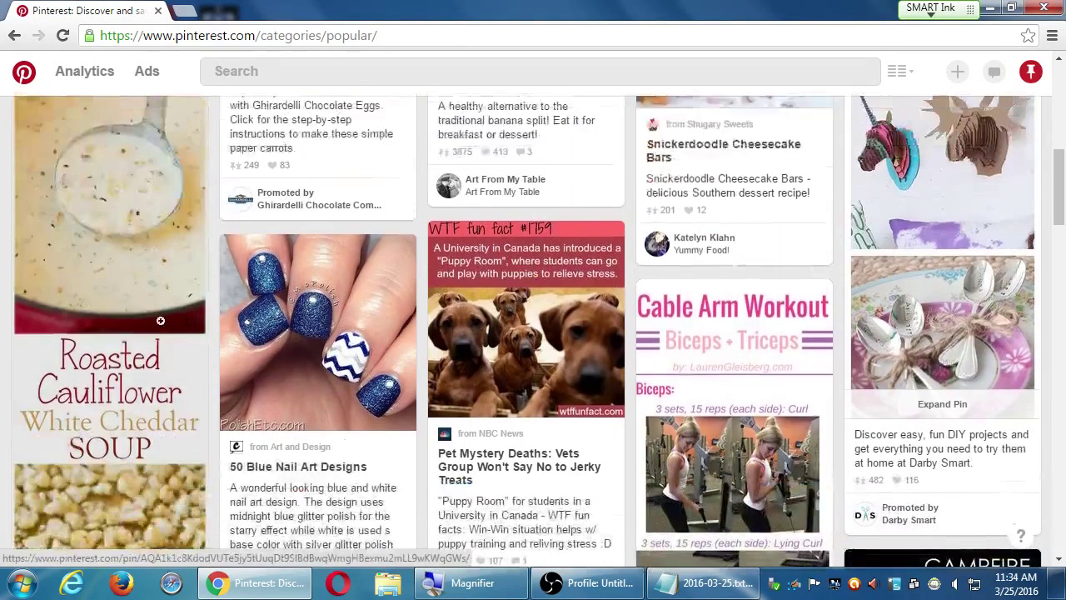
pyautogui.scroll(-5, 160, 321)
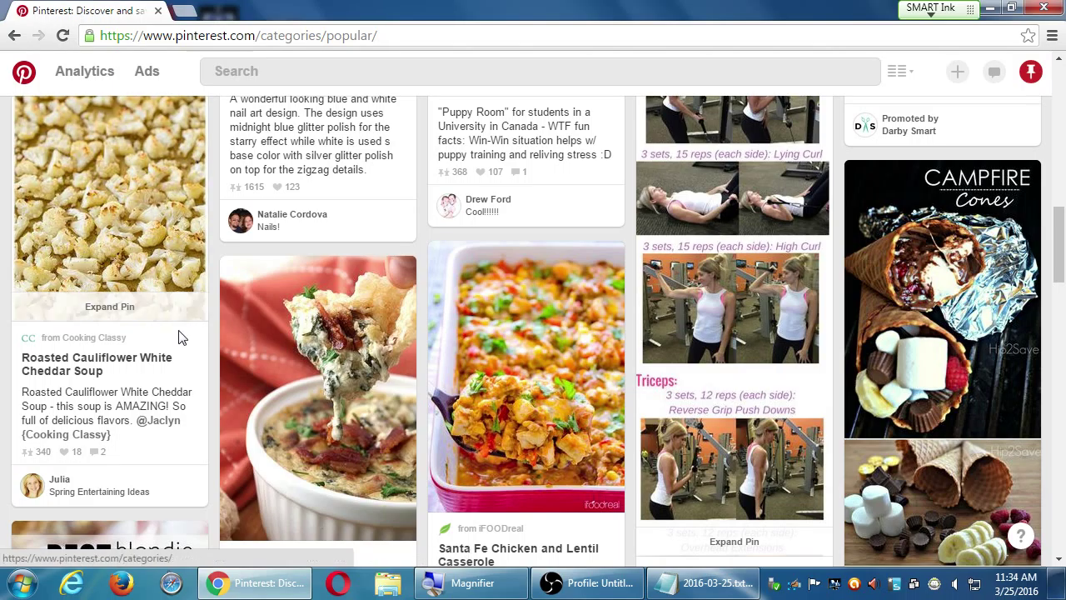
pyautogui.scroll(-3, 50, 291)
pyautogui.scroll(-5, 50, 293)
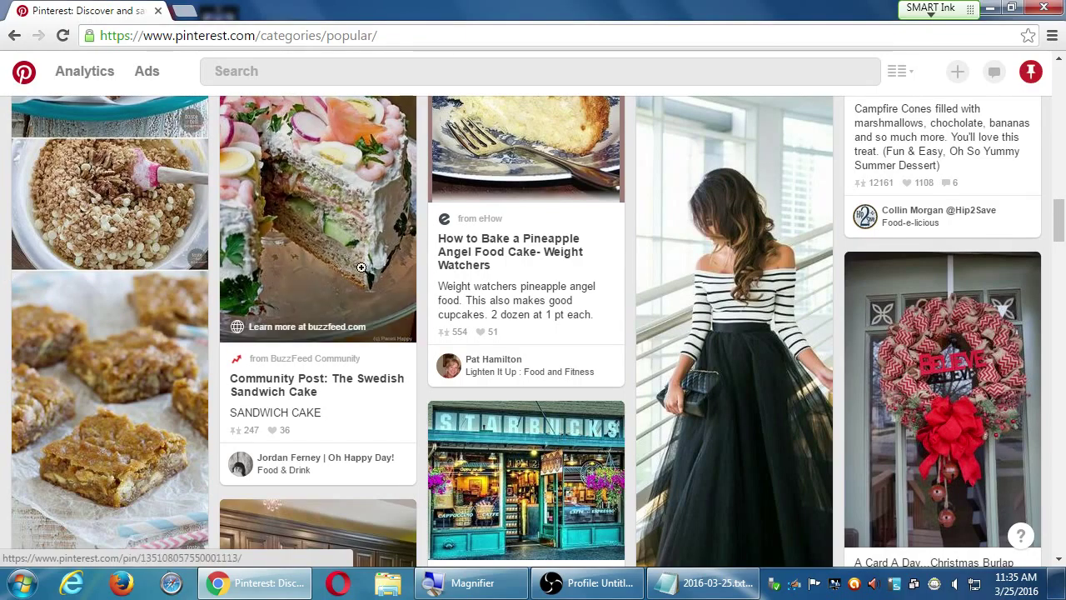
pyautogui.scroll(-3, 412, 279)
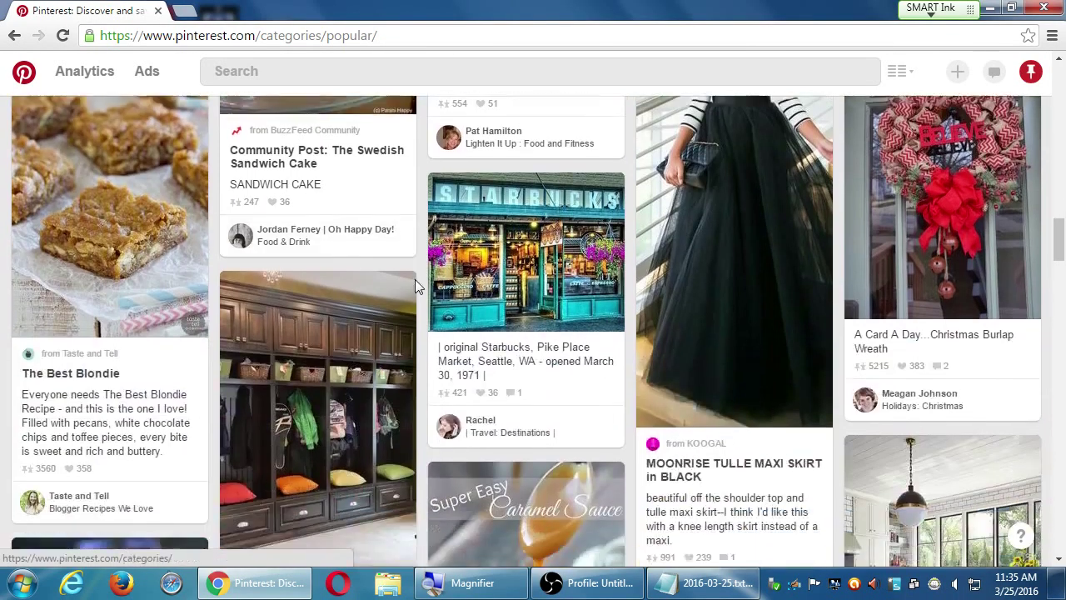
pyautogui.scroll(-5, 414, 279)
pyautogui.scroll(-1, 415, 279)
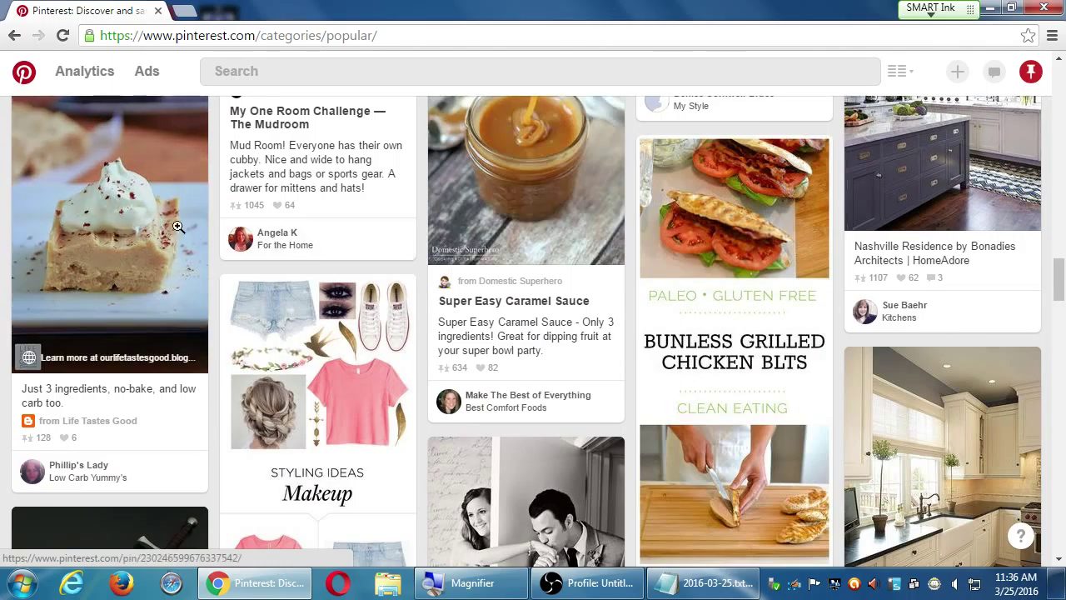
pyautogui.scroll(-1, 291, 270)
pyautogui.scroll(-2, 291, 270)
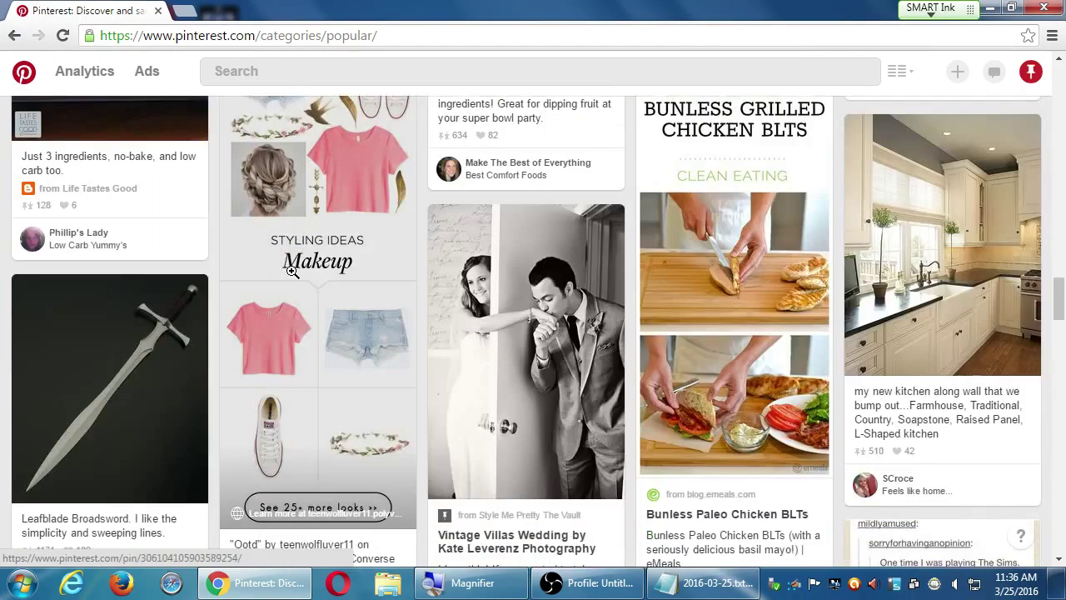
pyautogui.scroll(-2, 293, 269)
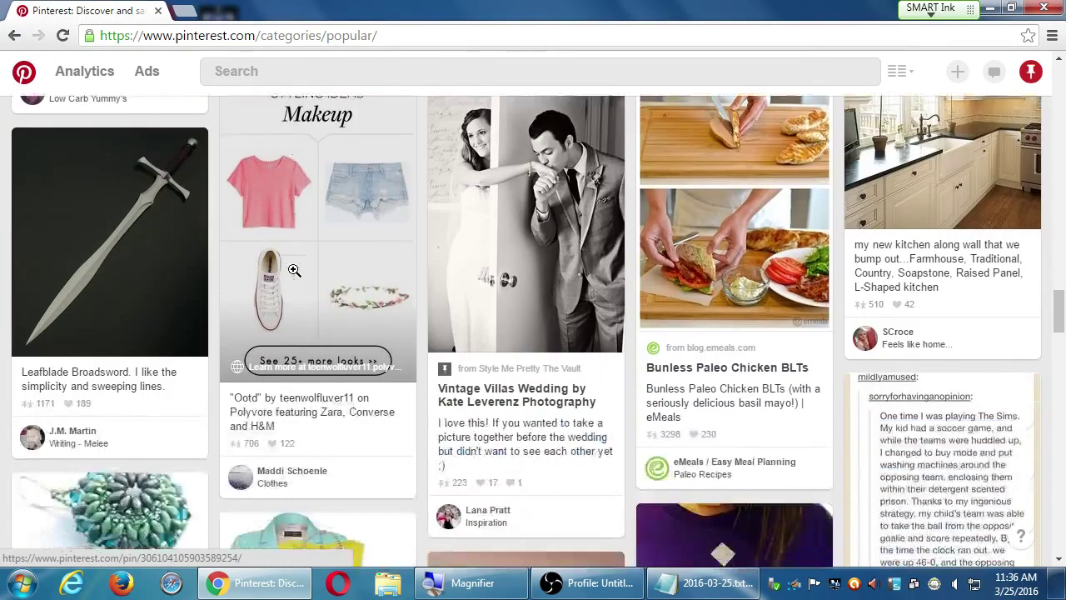
pyautogui.scroll(1, 297, 269)
pyautogui.scroll(1, 567, 264)
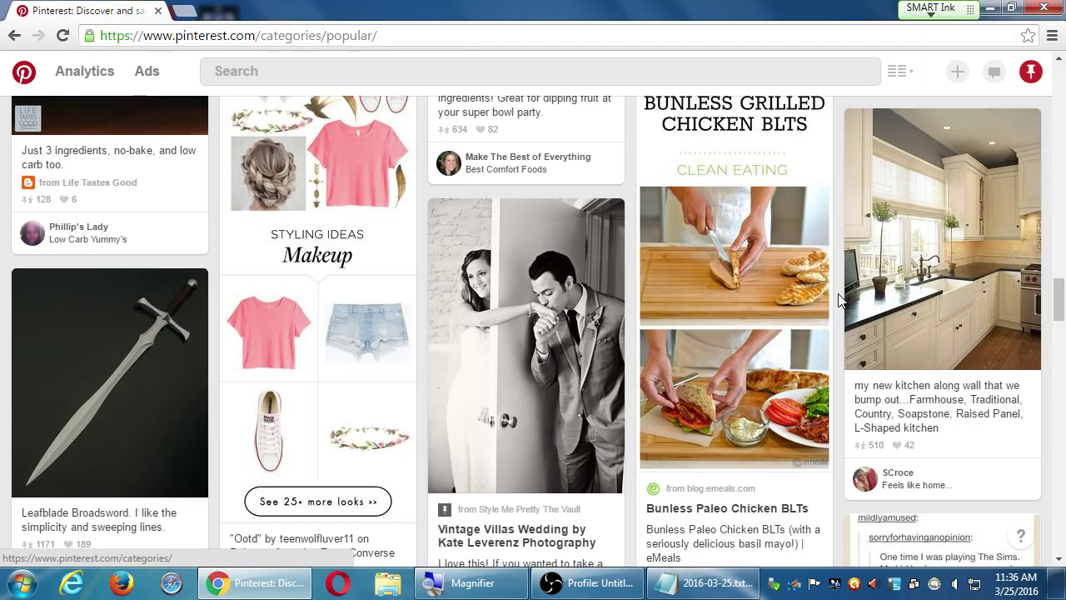
pyautogui.scroll(-10, 841, 300)
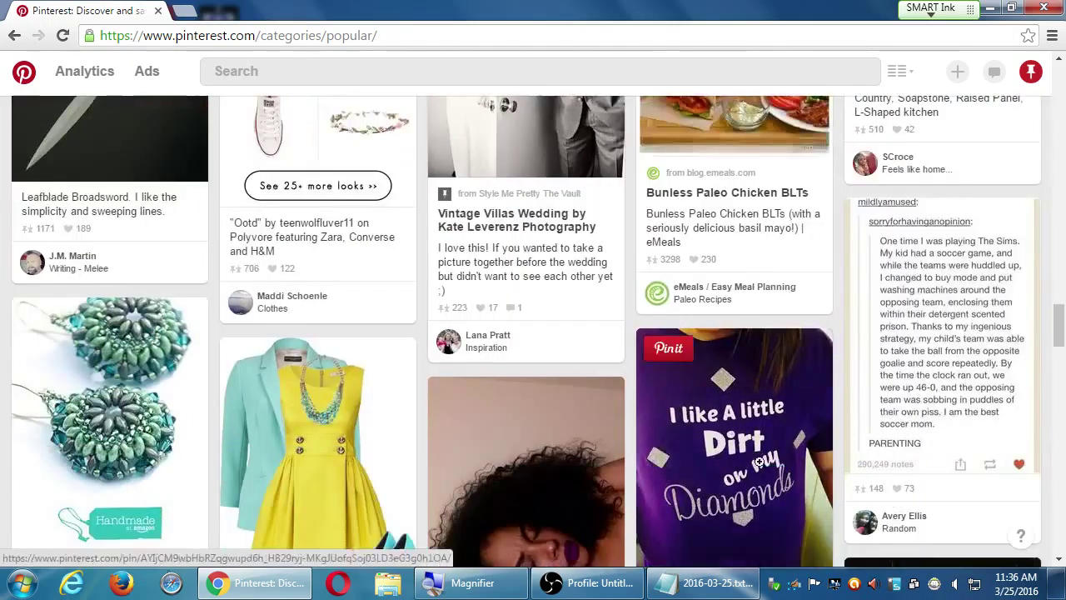
pyautogui.scroll(-5, 792, 454)
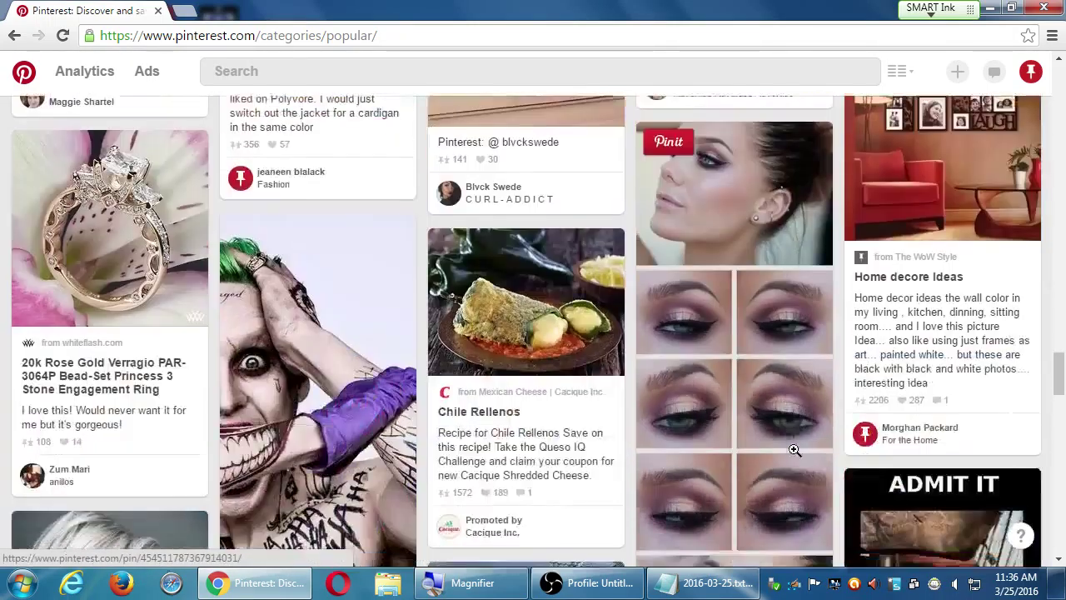
pyautogui.scroll(-13, 792, 454)
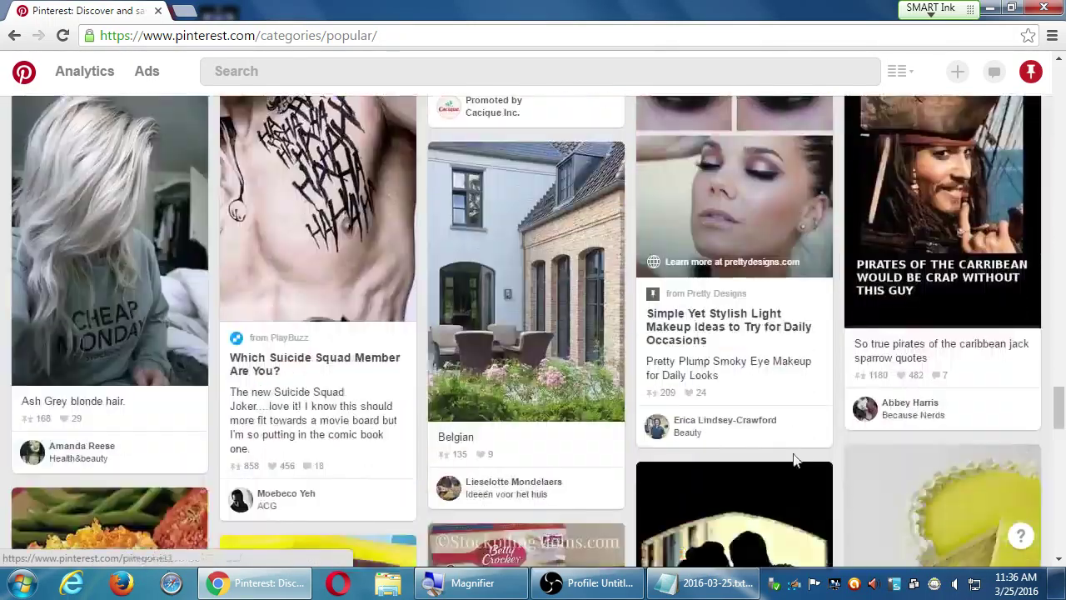
pyautogui.scroll(-1, 792, 459)
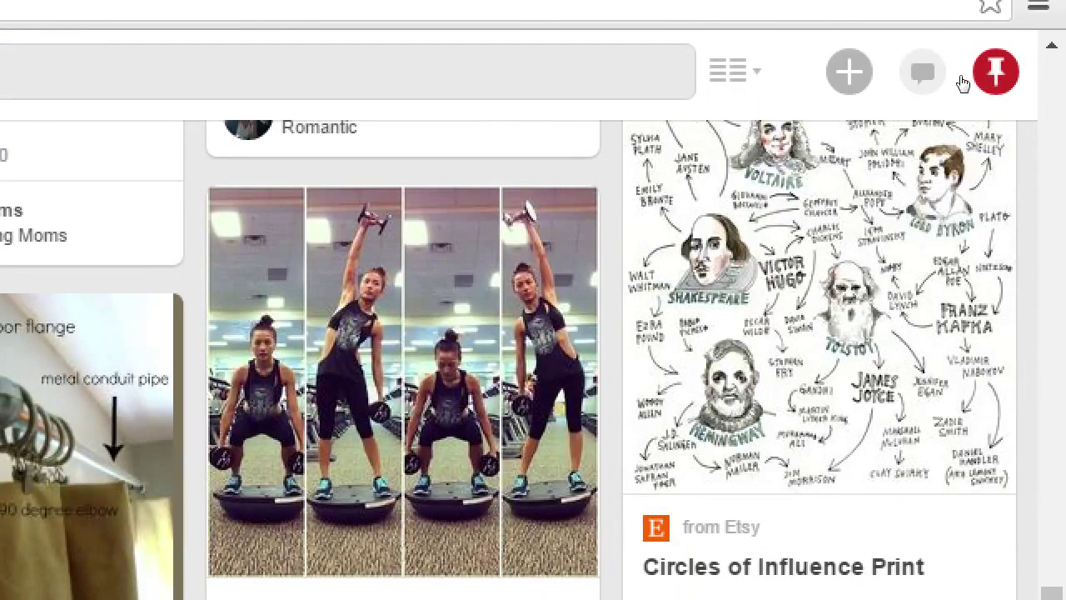
pyautogui.click(963, 81)
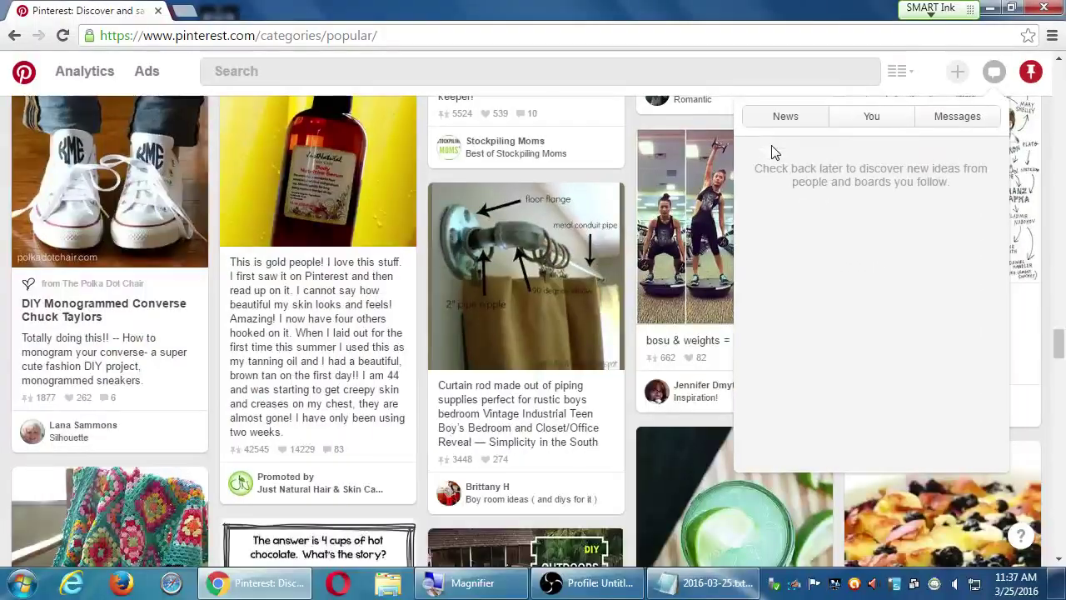
pyautogui.scroll(-5, 534, 308)
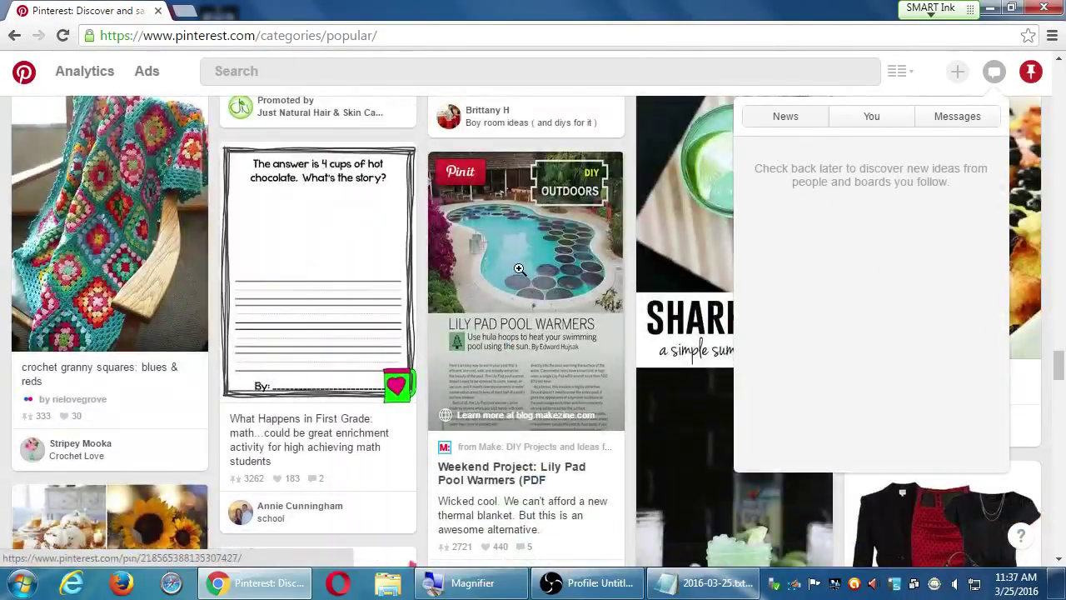
pyautogui.scroll(-4, 524, 283)
pyautogui.scroll(-1, 518, 263)
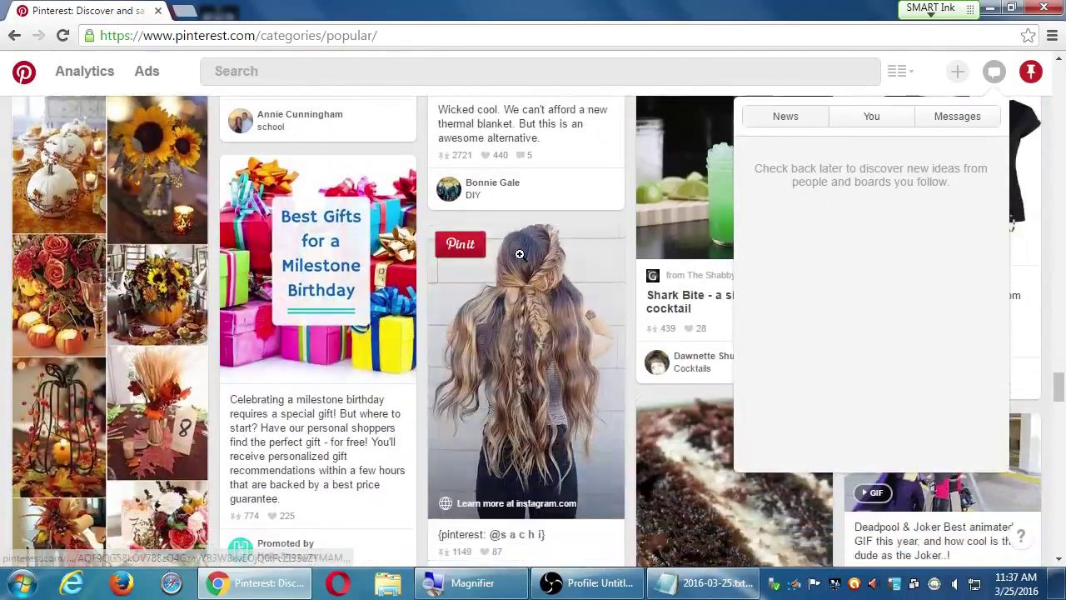
pyautogui.click(992, 73)
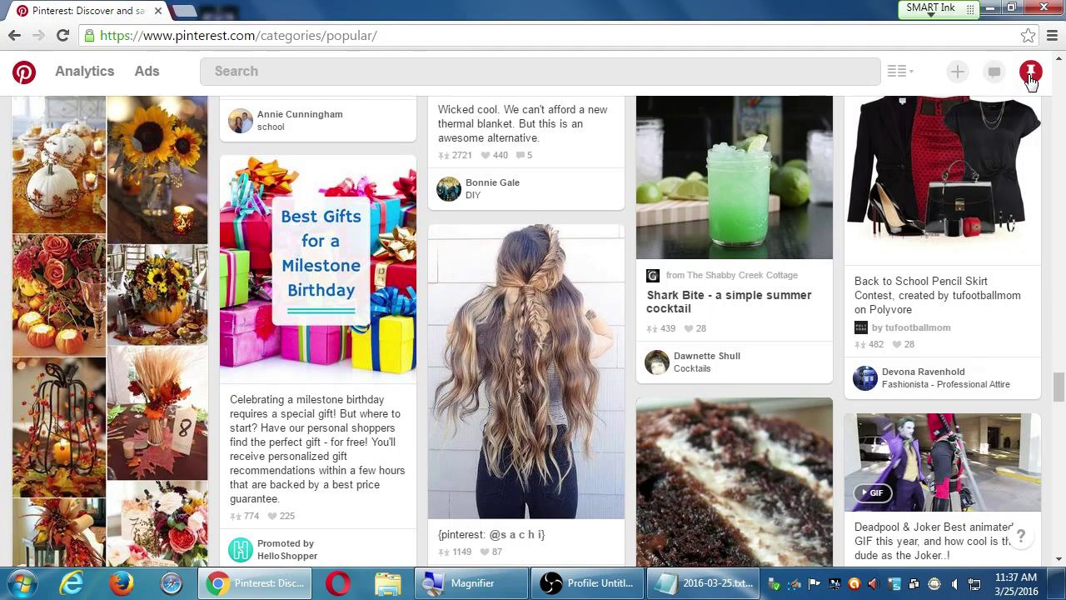
# Go to the account's own business profile via the account menu's My profile
pyautogui.click(1030, 75)
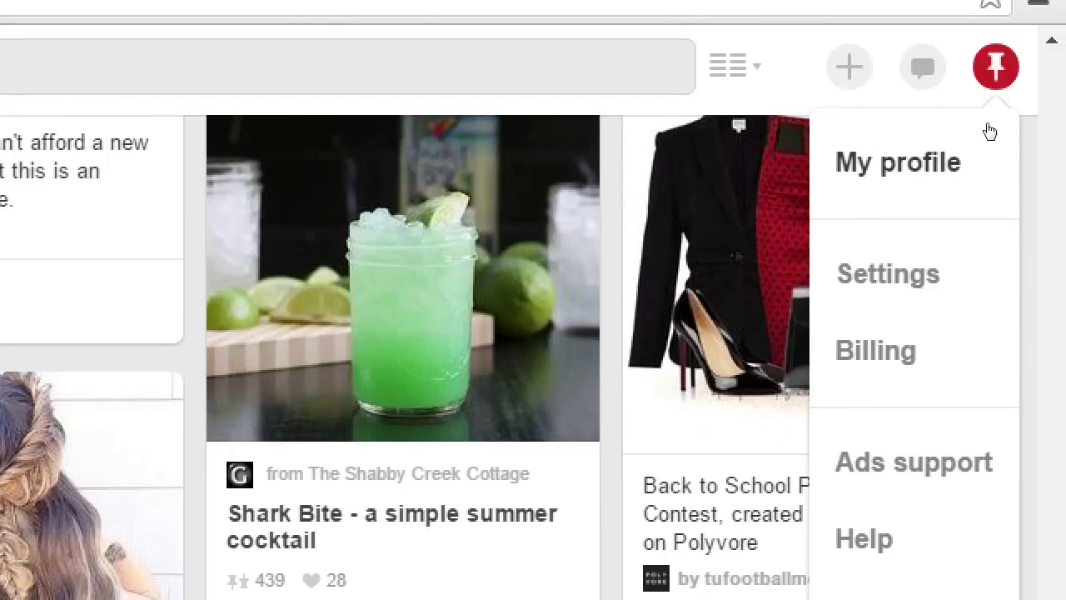
pyautogui.click(990, 129)
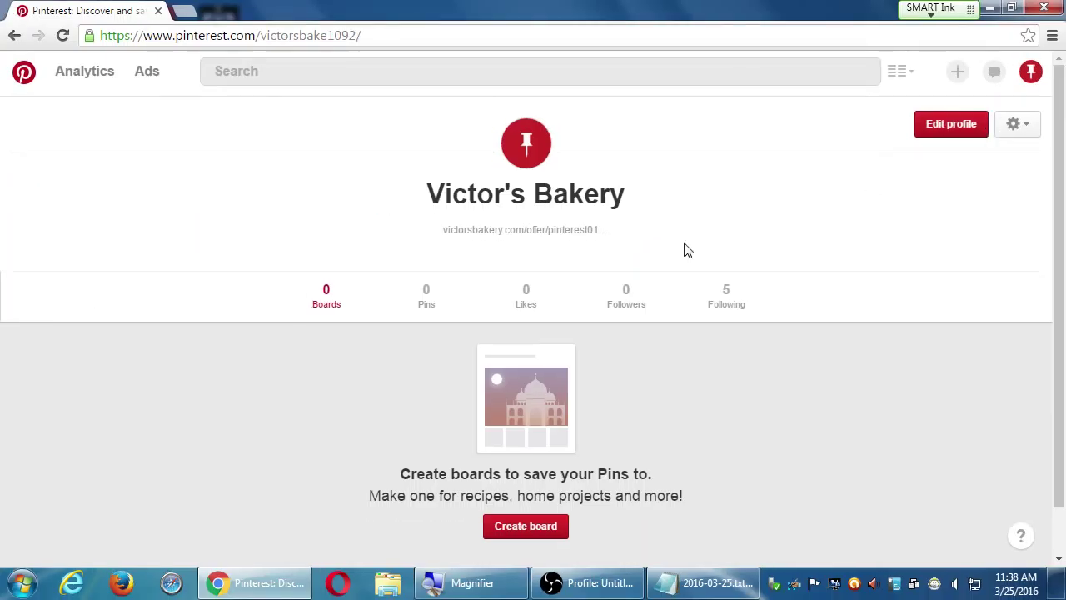
pyautogui.scroll(-1, 551, 334)
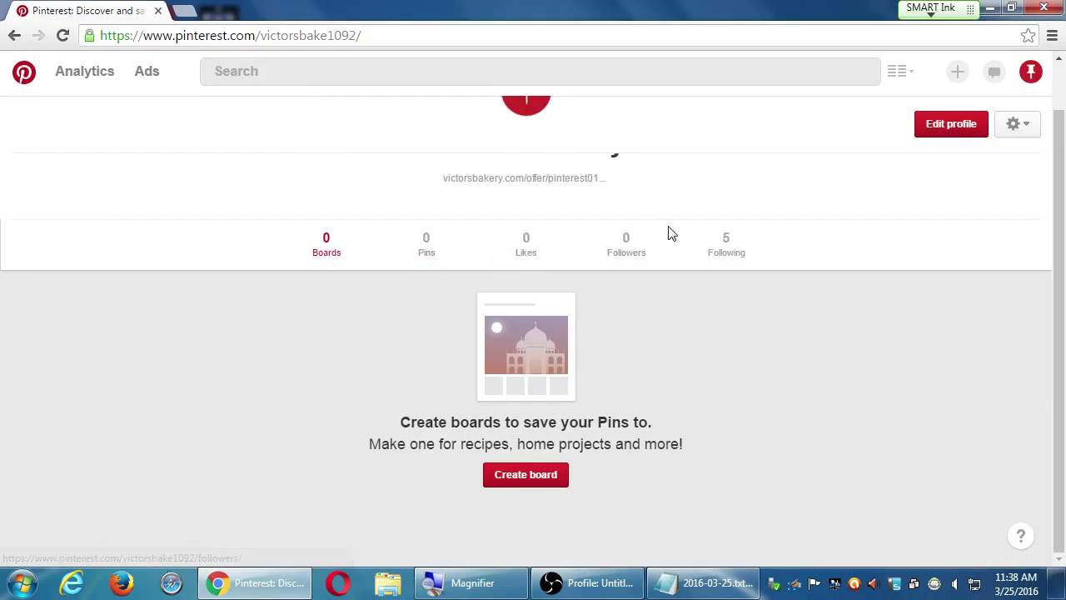
pyautogui.scroll(1, 745, 266)
pyautogui.scroll(-1, 708, 349)
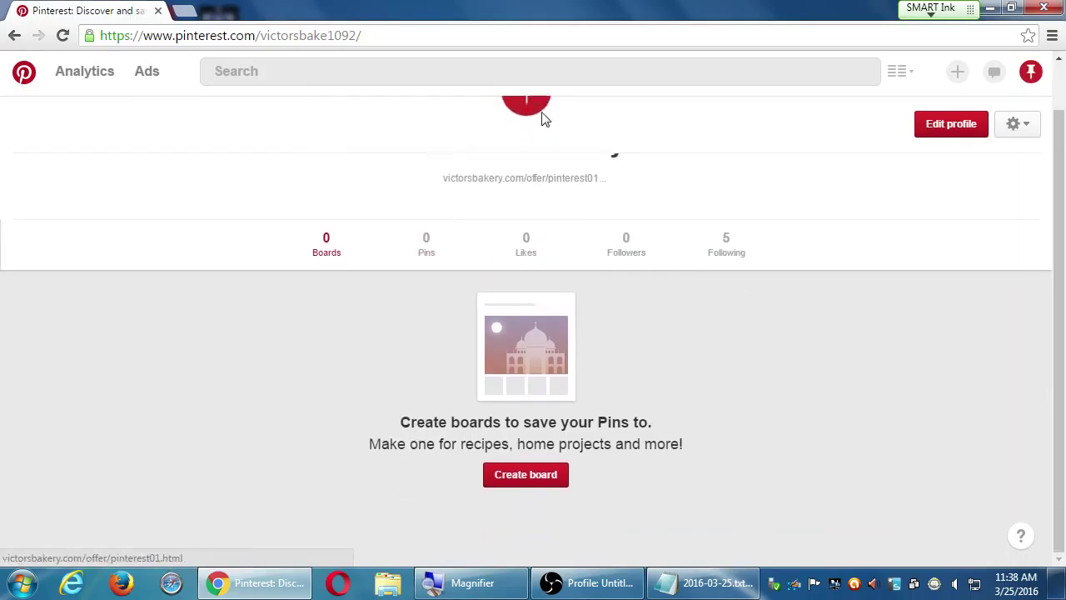
pyautogui.scroll(1, 629, 439)
pyautogui.scroll(1, 616, 408)
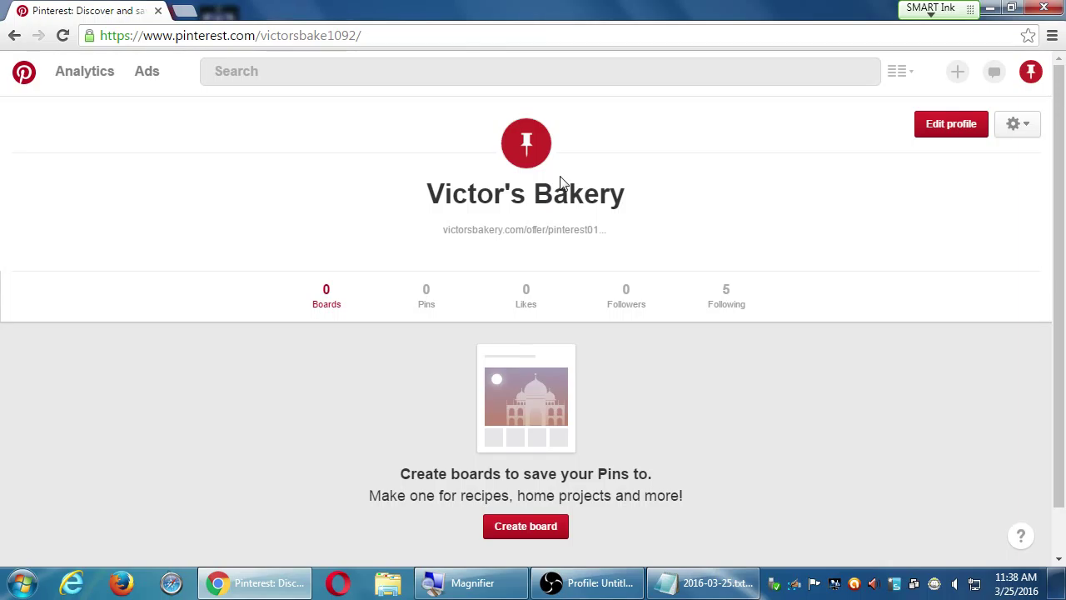
pyautogui.moveTo(550, 151)
pyautogui.mouseDown()
pyautogui.moveTo(590, 162)
pyautogui.moveTo(537, 166)
pyautogui.mouseUp()
# In Edit profile, replace the username victorsbake1092 with victorsbakery
pyautogui.click(957, 129)
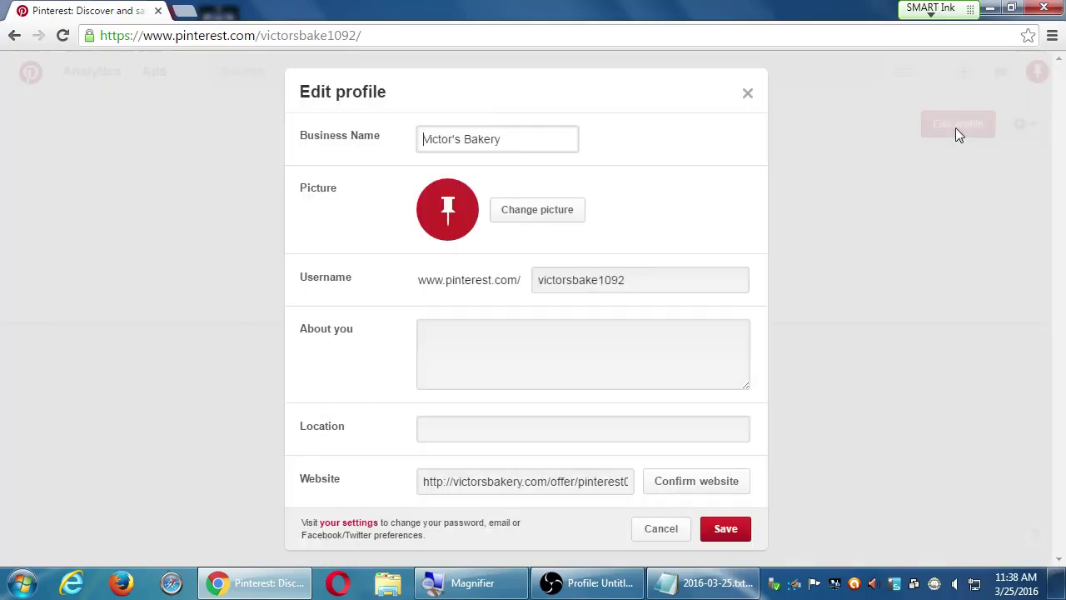
pyautogui.moveTo(516, 141); pyautogui.dragTo(388, 143)
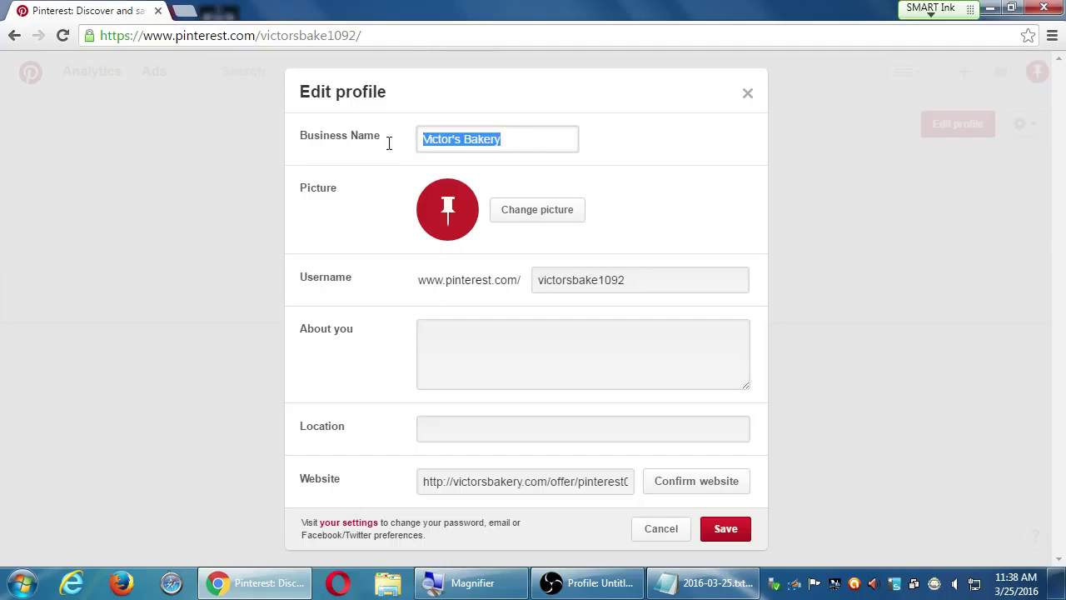
pyautogui.click(379, 106)
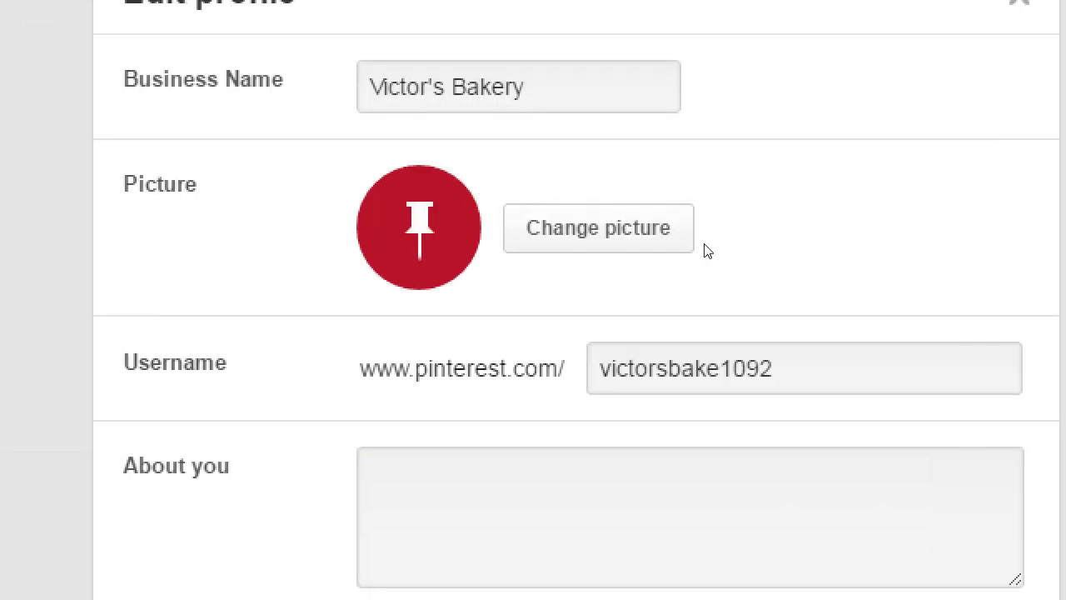
pyautogui.press('Tab')
pyautogui.write('victorsbakery')
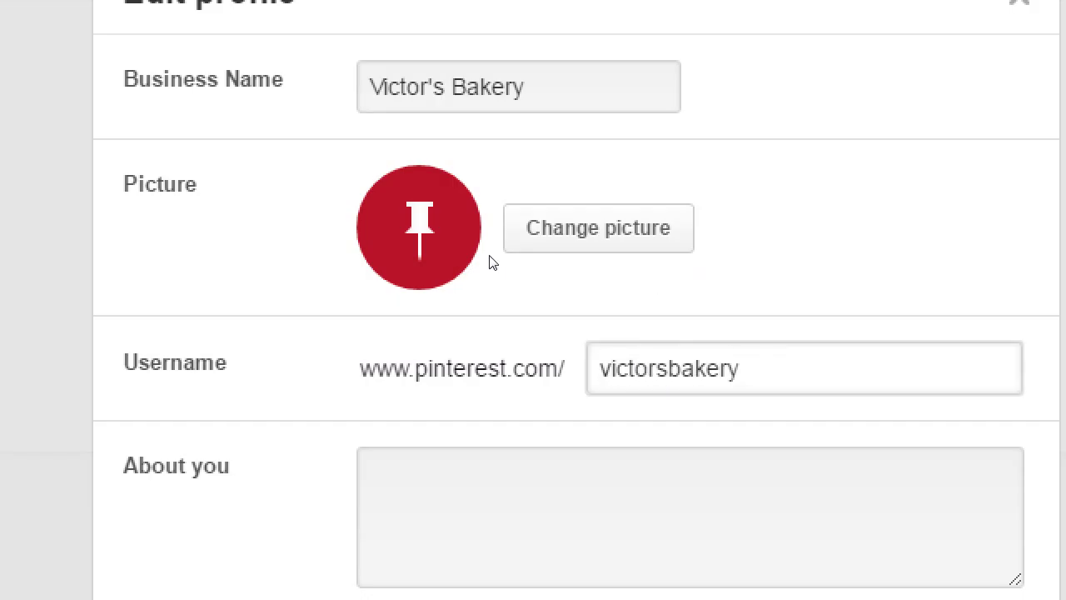
pyautogui.press('Tab')
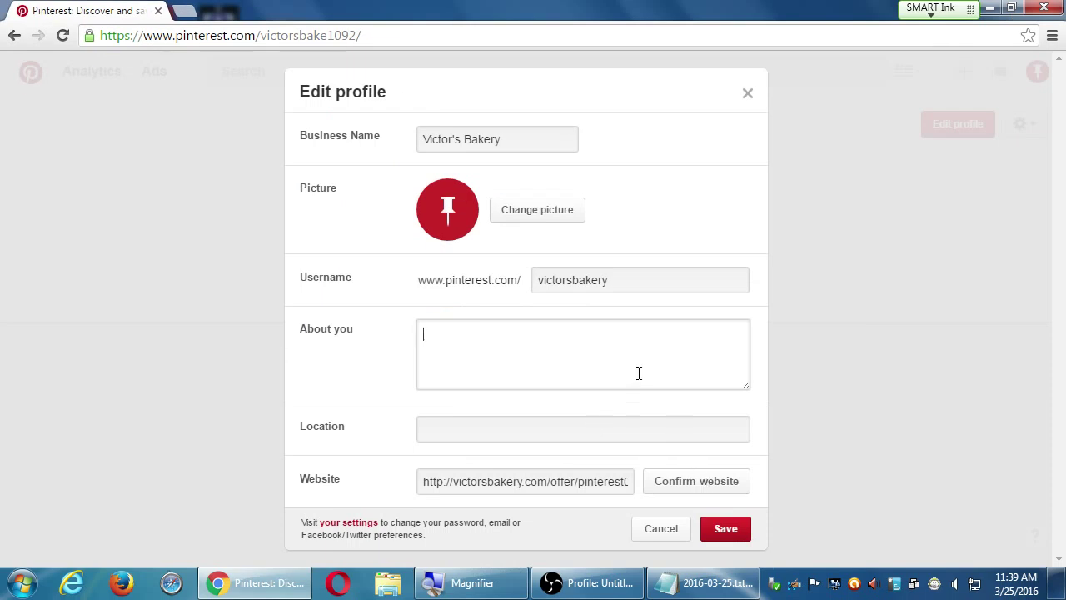
pyautogui.click(591, 279)
pyautogui.doubleClick(590, 279)
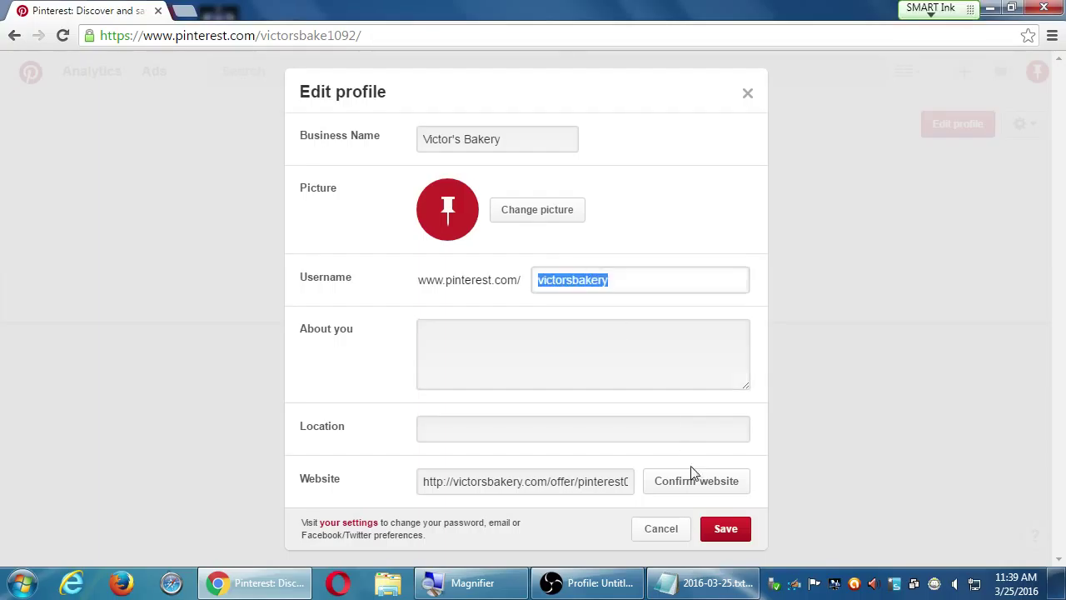
# Try saving victorsbakery twice, dismiss both already-taken errors, and undo back to victorsbake1092
pyautogui.click(730, 533)
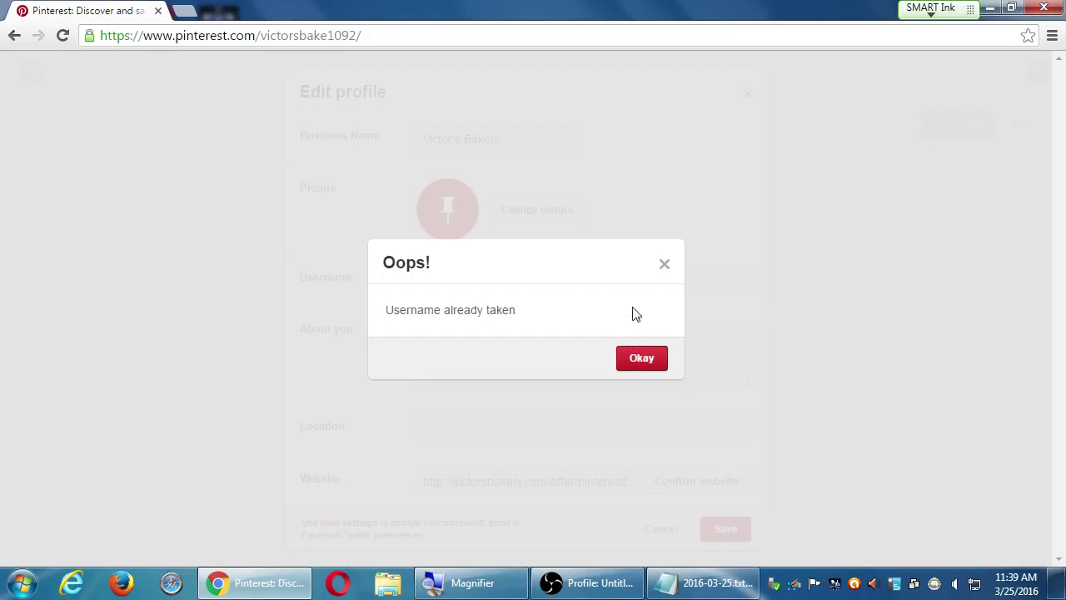
pyautogui.click(663, 266)
pyautogui.doubleClick(583, 281)
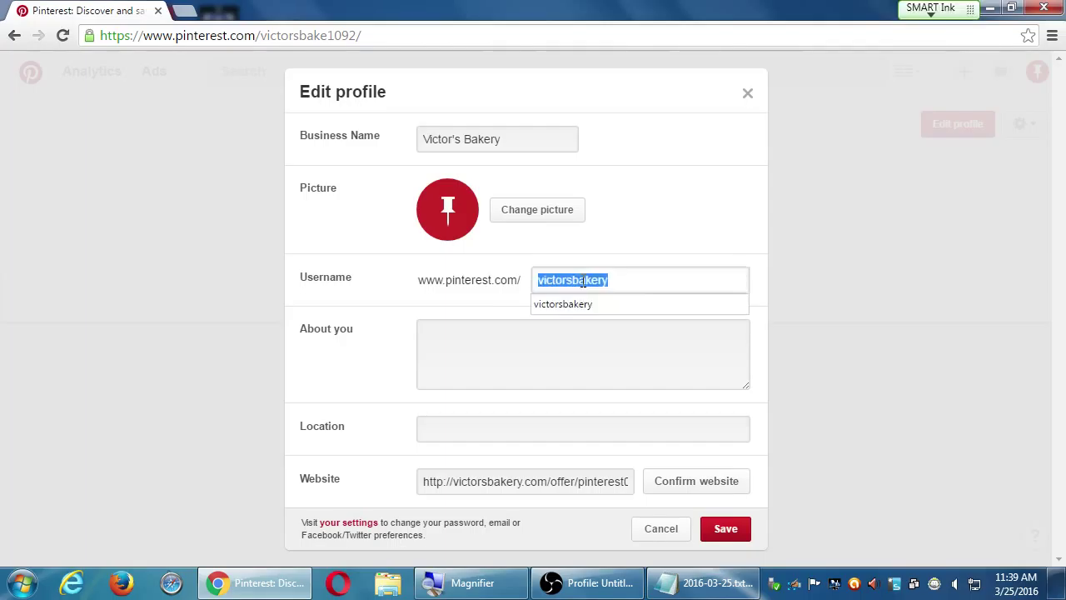
pyautogui.press('End')
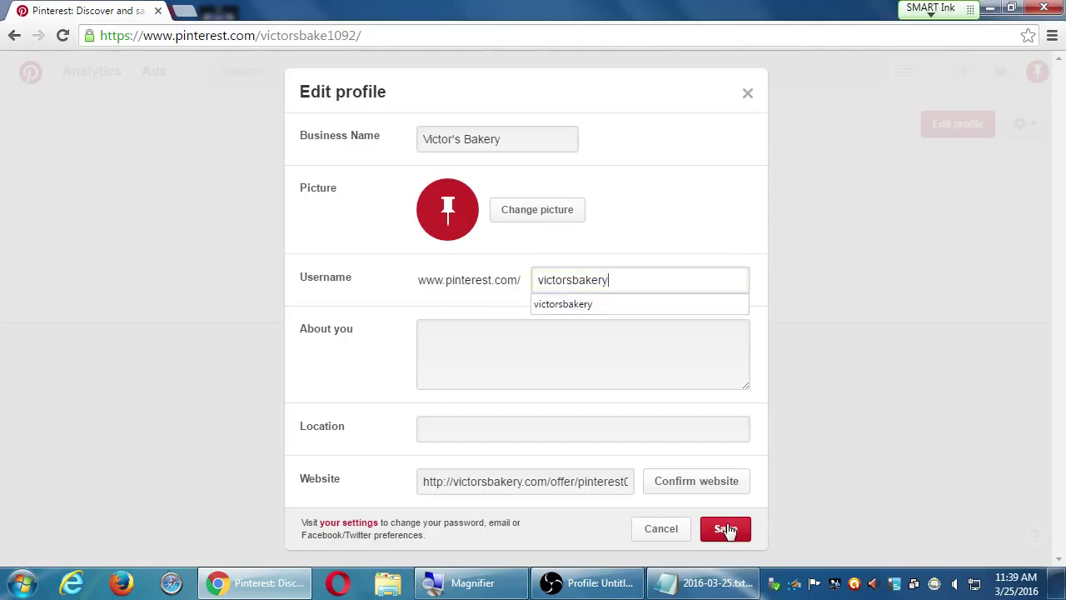
pyautogui.click(725, 529)
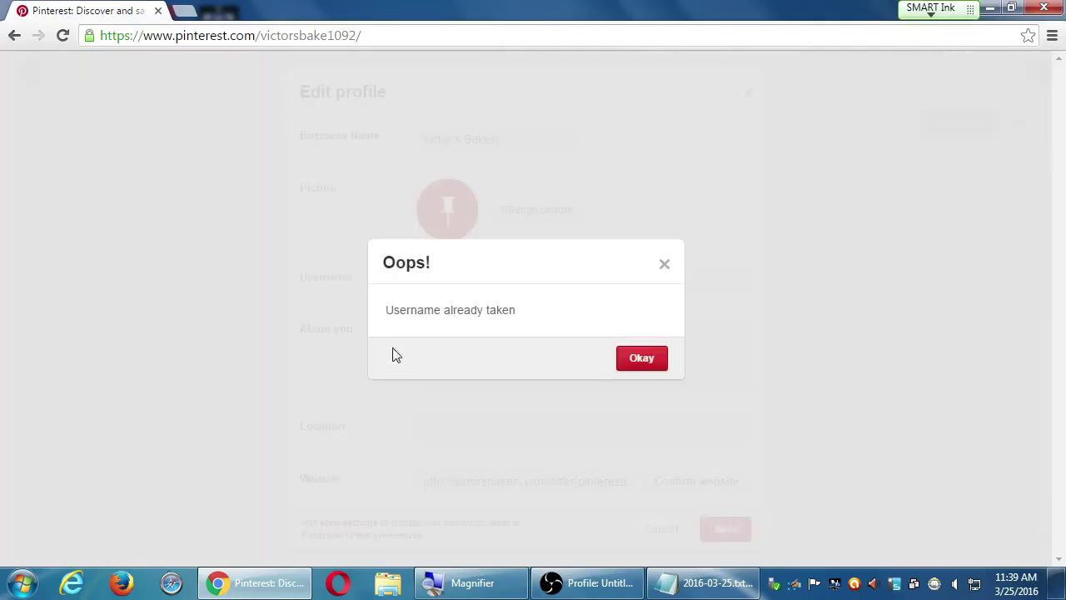
pyautogui.click(639, 357)
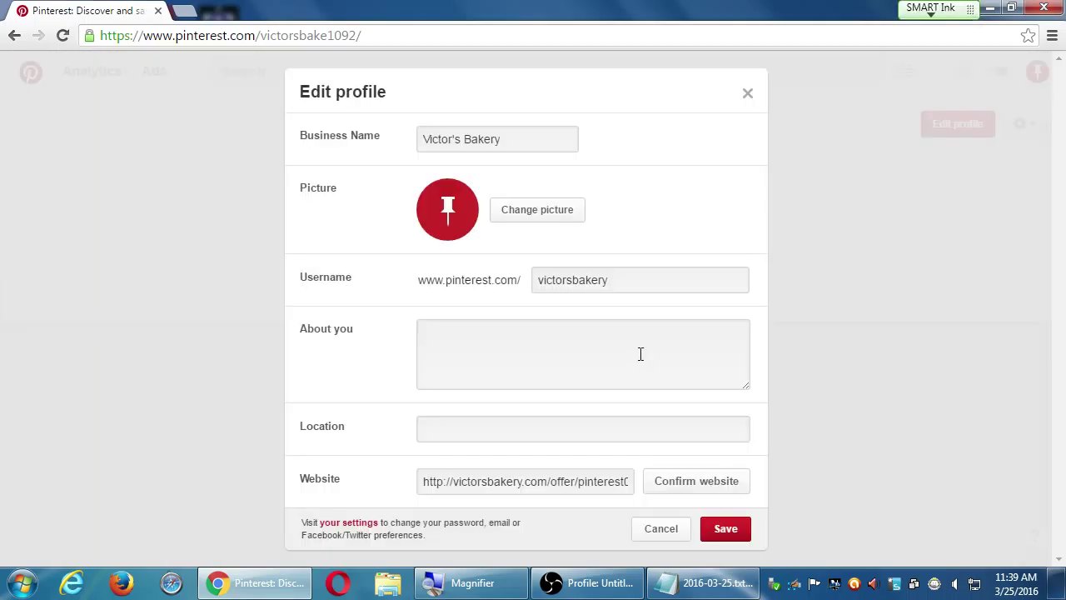
pyautogui.click(639, 280)
pyautogui.hotkey('ctrl', 'z')
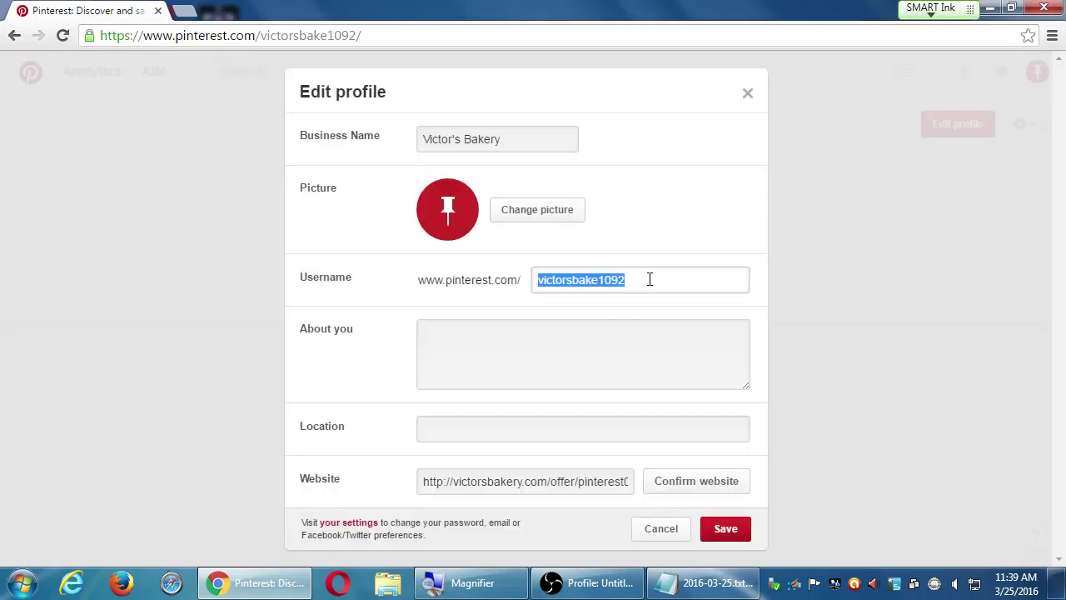
# Try saving the username as victorsbake_1092 and dismiss the length error
pyautogui.click(651, 280)
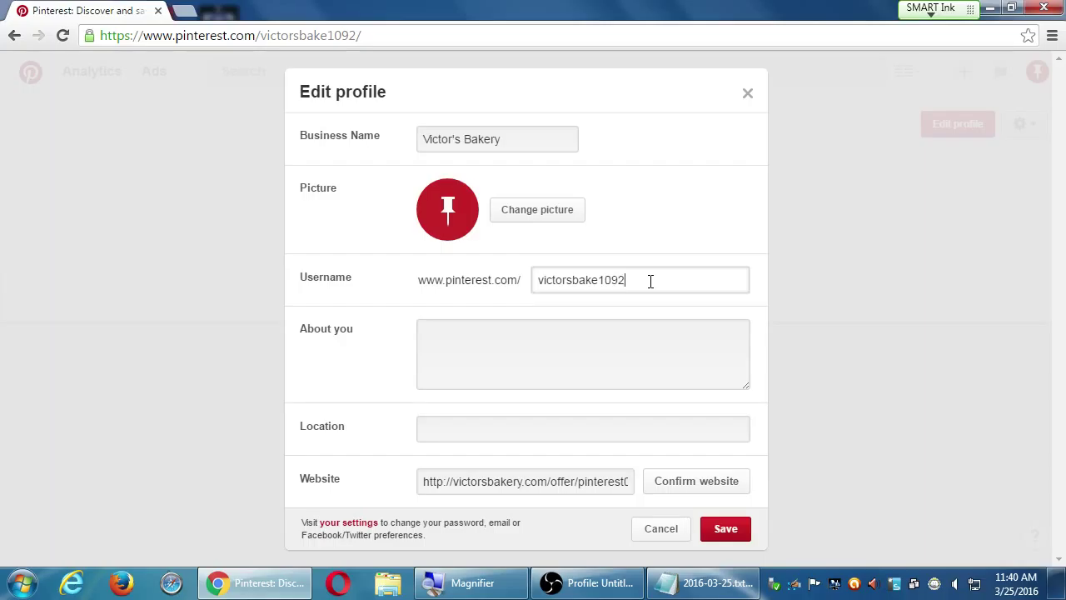
pyautogui.write('_')
pyautogui.click(726, 530)
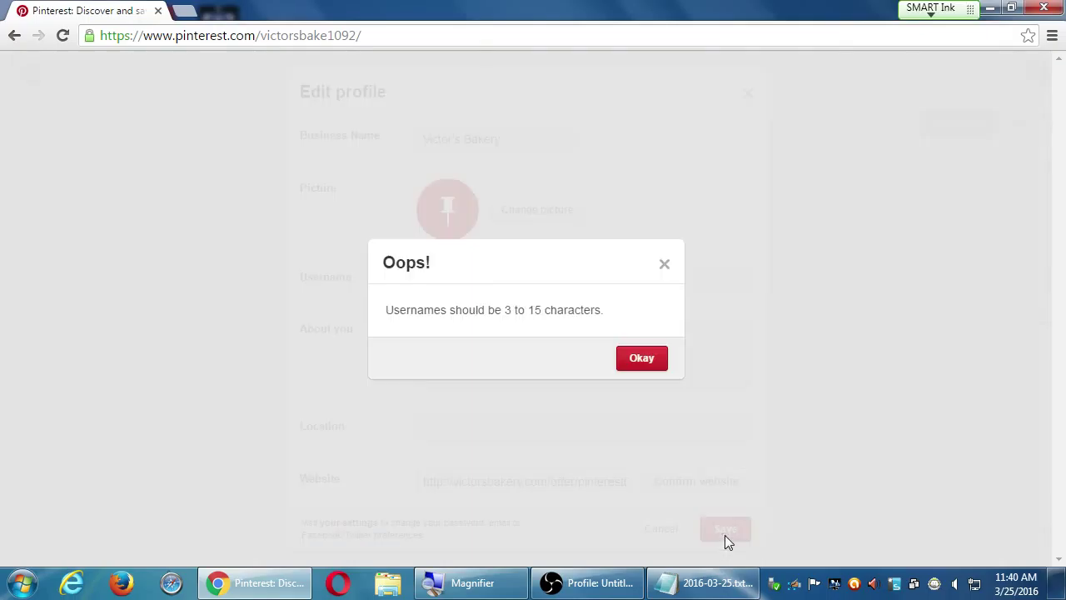
pyautogui.click(642, 357)
# Trim the username to victorsbake_1 and save the profile
pyautogui.click(654, 276)
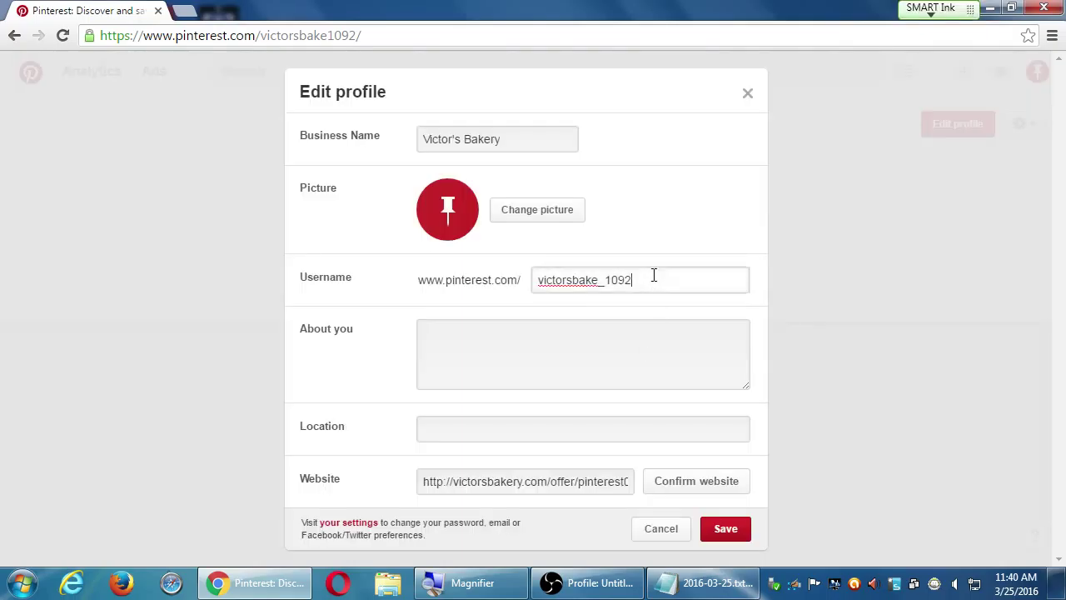
pyautogui.press('BackSpace')
pyautogui.press('BackSpace')
pyautogui.press('BackSpace')
pyautogui.click(719, 523)
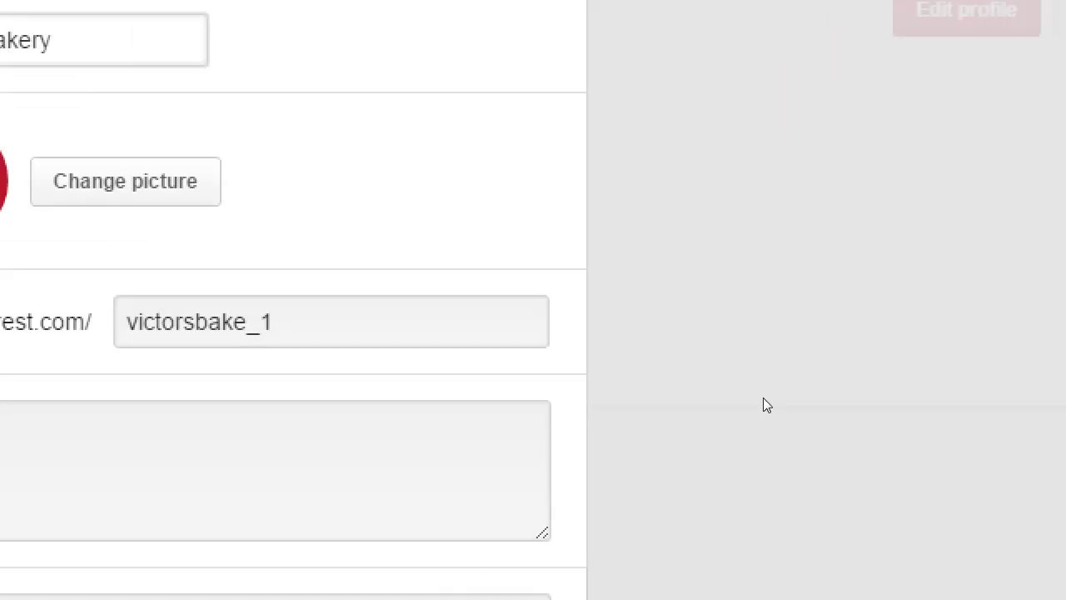
# Replace the username's underscore with a hyphen (victorsbake-1) and submit the profile
pyautogui.click(208, 321)
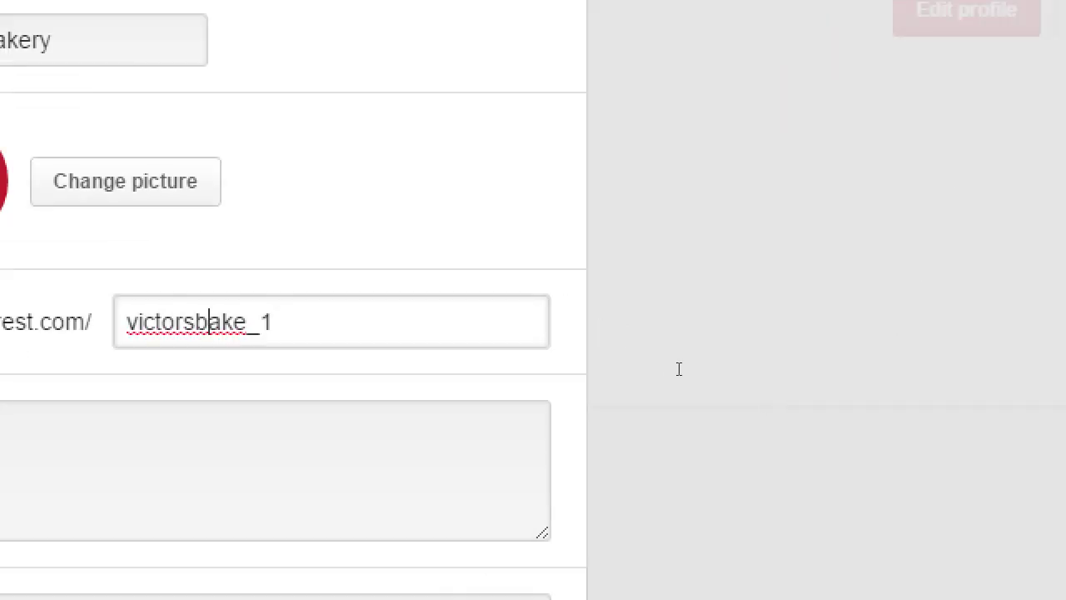
pyautogui.press('Right')
pyautogui.press('Right')
pyautogui.press('Right')
pyautogui.hotkey('shift', 'Right')
pyautogui.write('-')
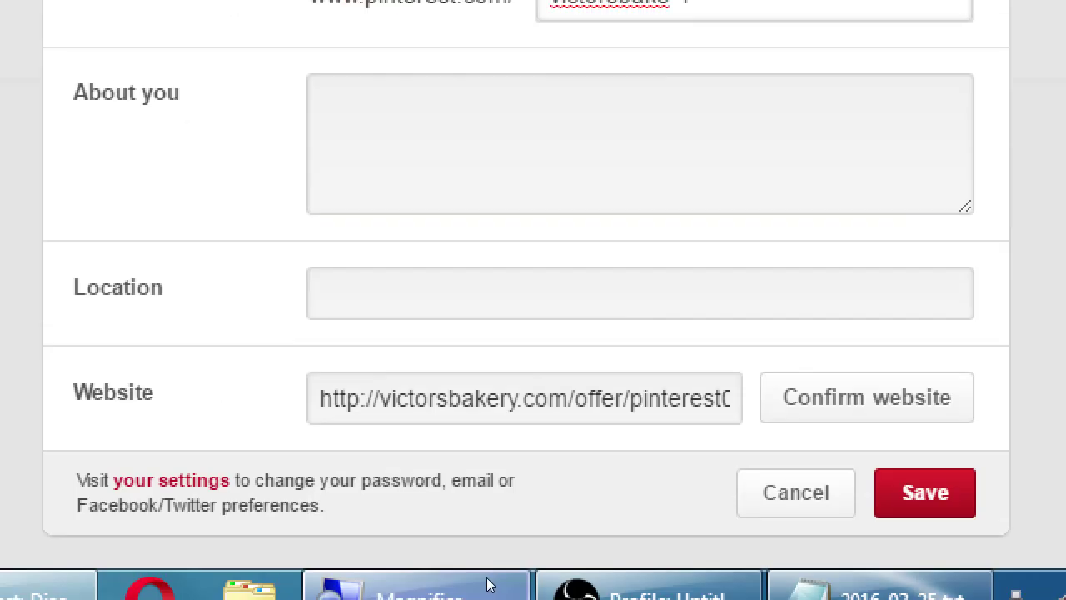
pyautogui.press('Return')
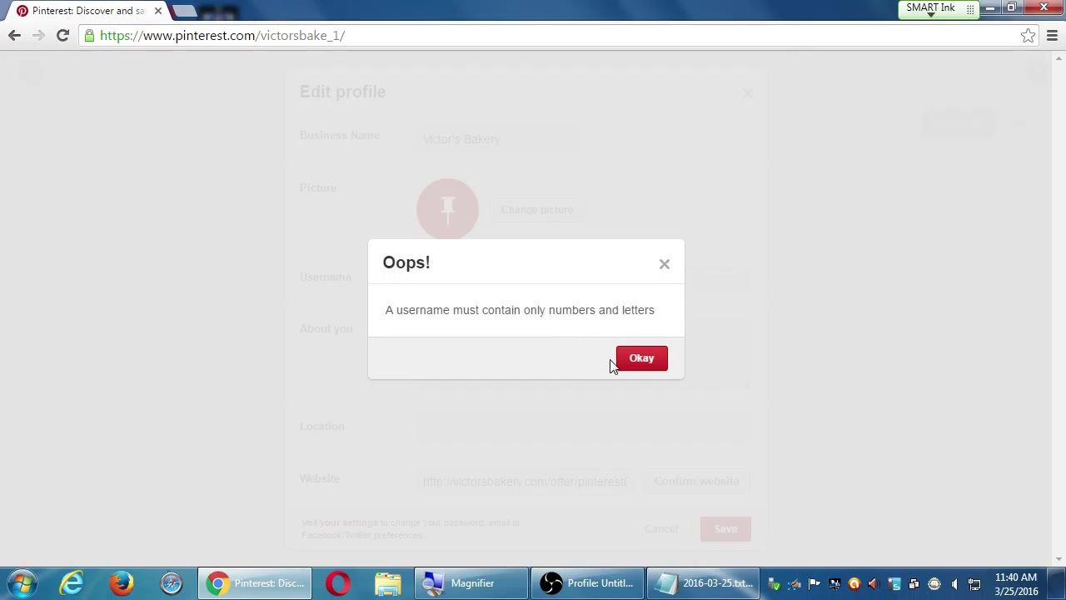
# Dismiss the letters-and-numbers error, replace the username with victorsbakery99, and save the profile
pyautogui.click(632, 360)
pyautogui.tripleClick(611, 283)
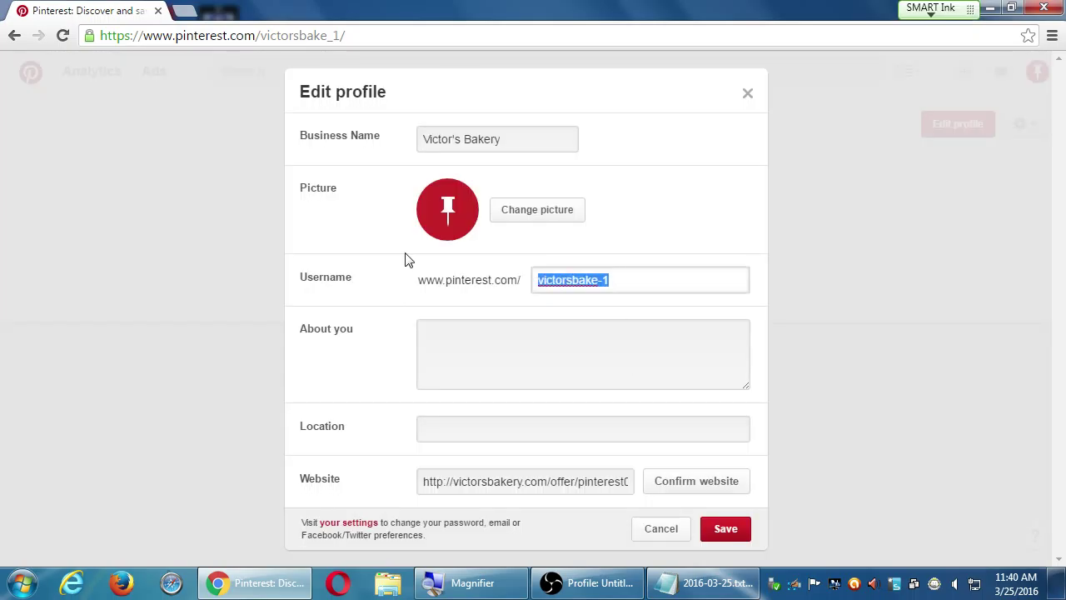
pyautogui.write('victor')
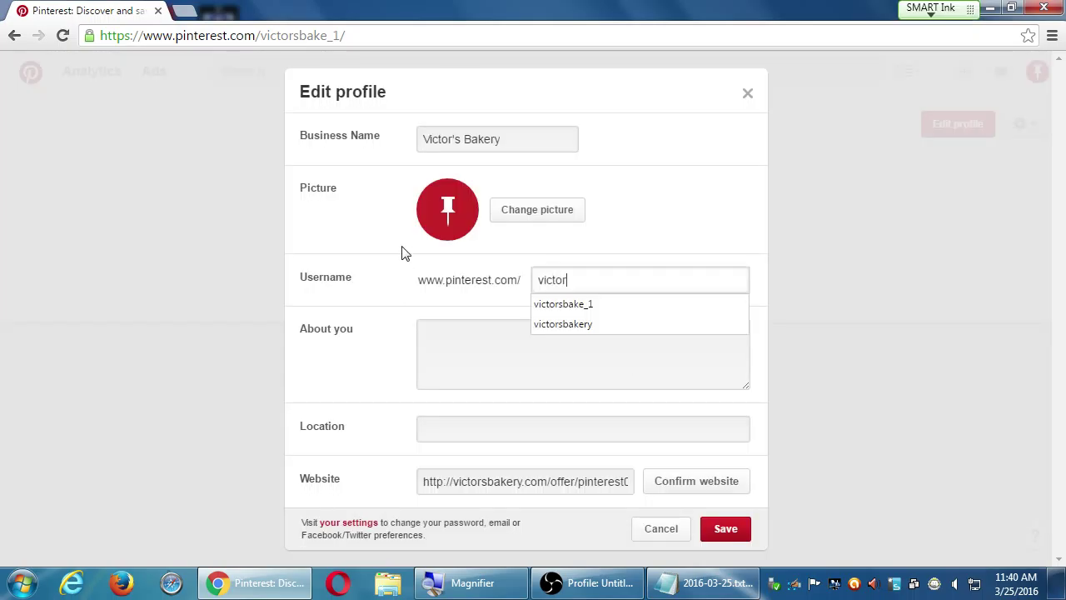
pyautogui.write('sbakery99')
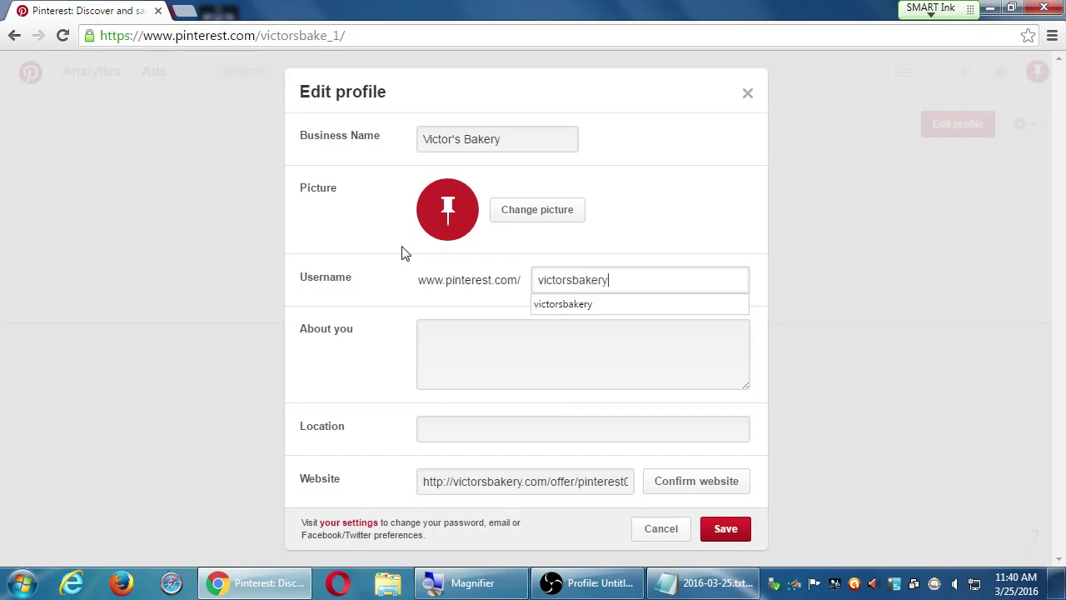
pyautogui.click(716, 534)
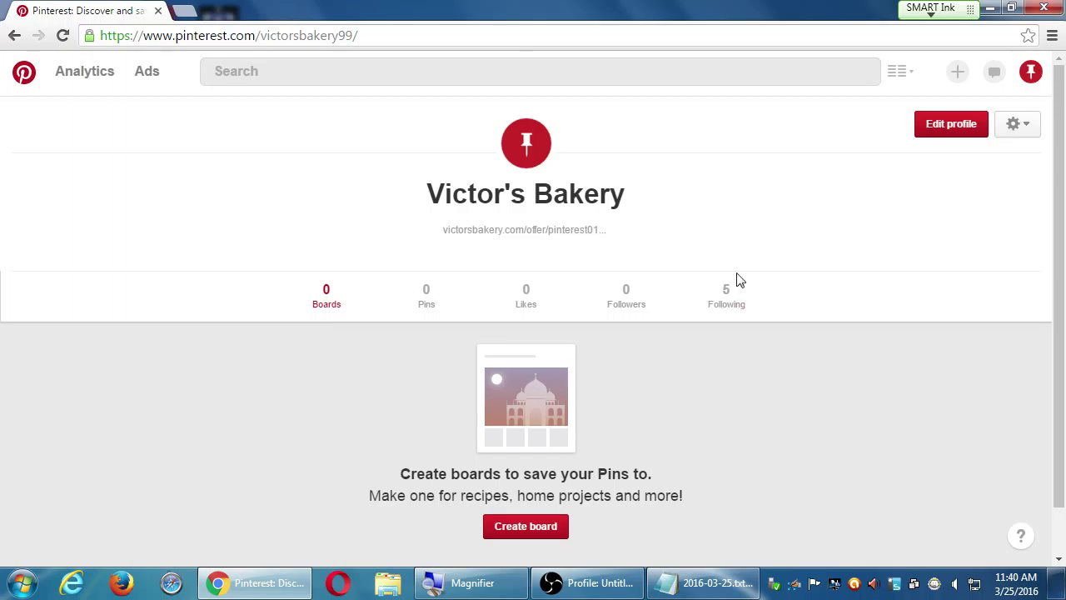
# Open Edit profile and replace the business name with a sample person's name
pyautogui.click(924, 127)
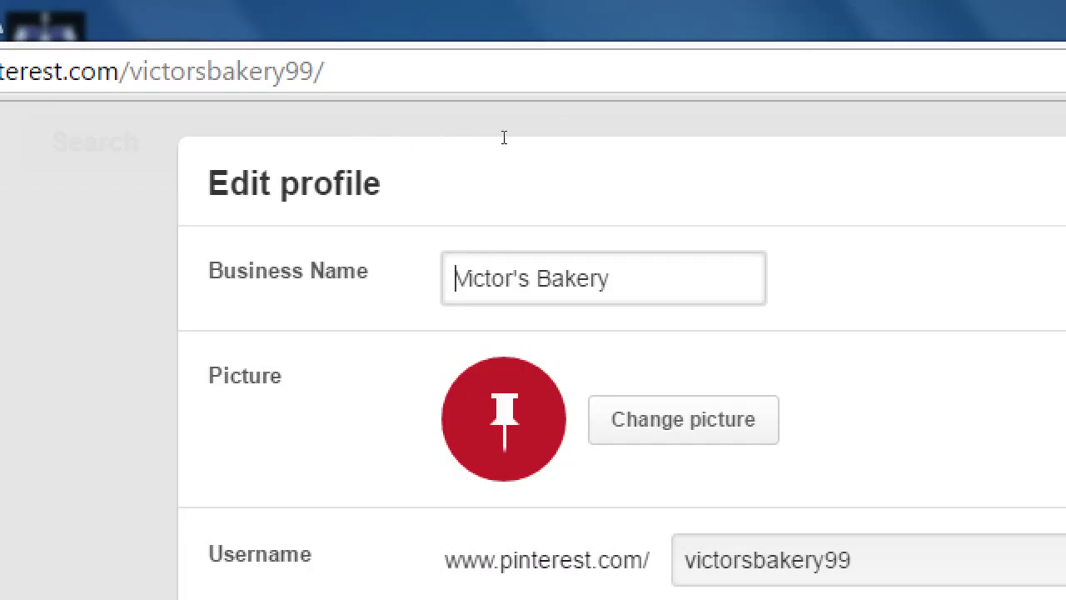
pyautogui.press('End')
pyautogui.hotkey('ctrl', 'a')
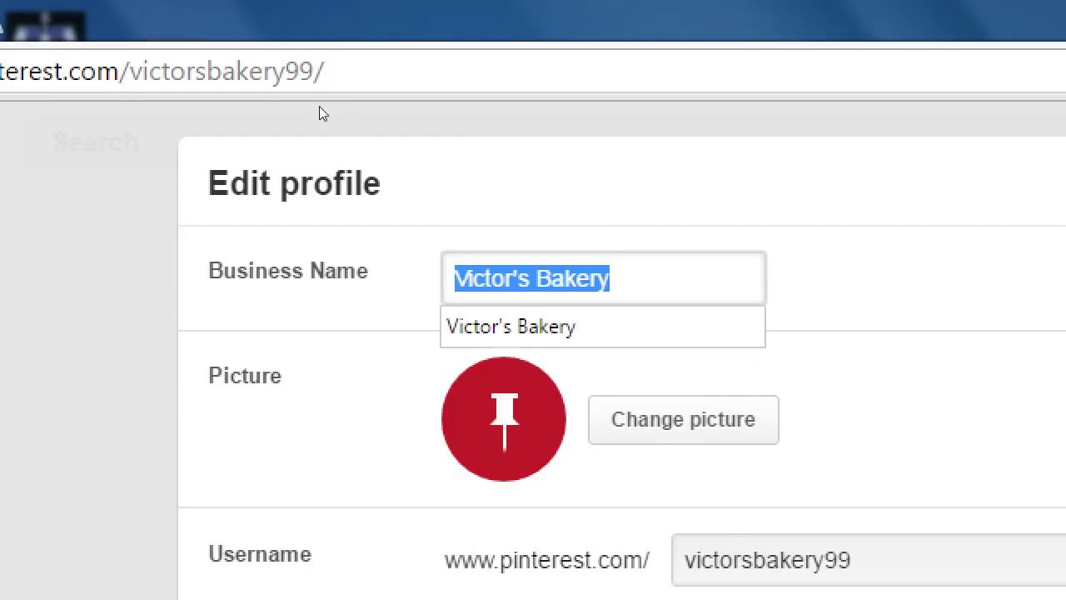
pyautogui.write('Martha stwe')
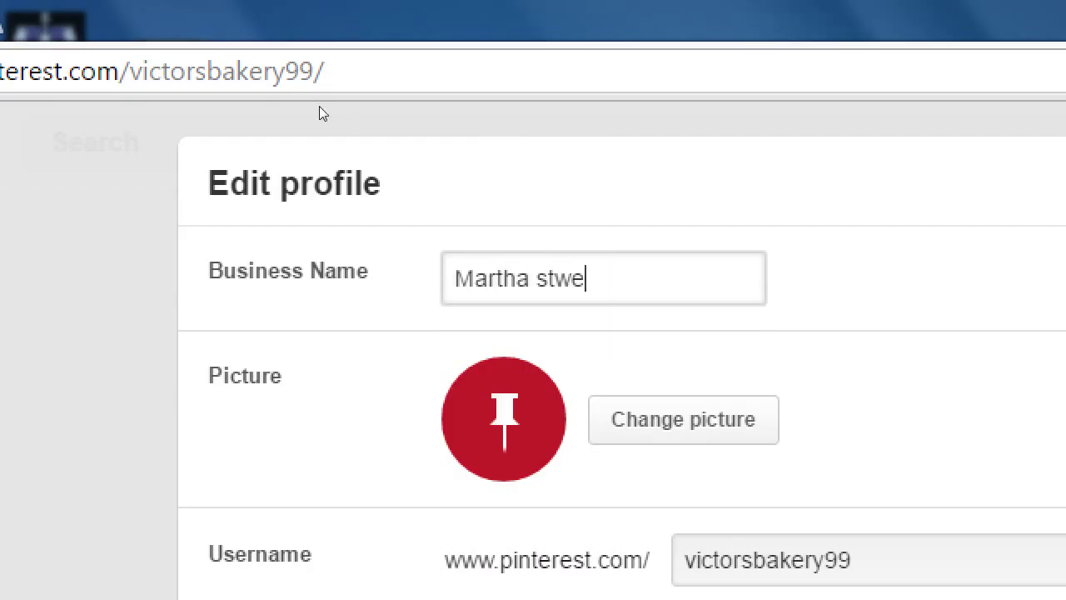
pyautogui.press('BackSpace')
pyautogui.press('BackSpace')
pyautogui.press('BackSpace')
pyautogui.press('BackSpace')
pyautogui.write('Stwear')
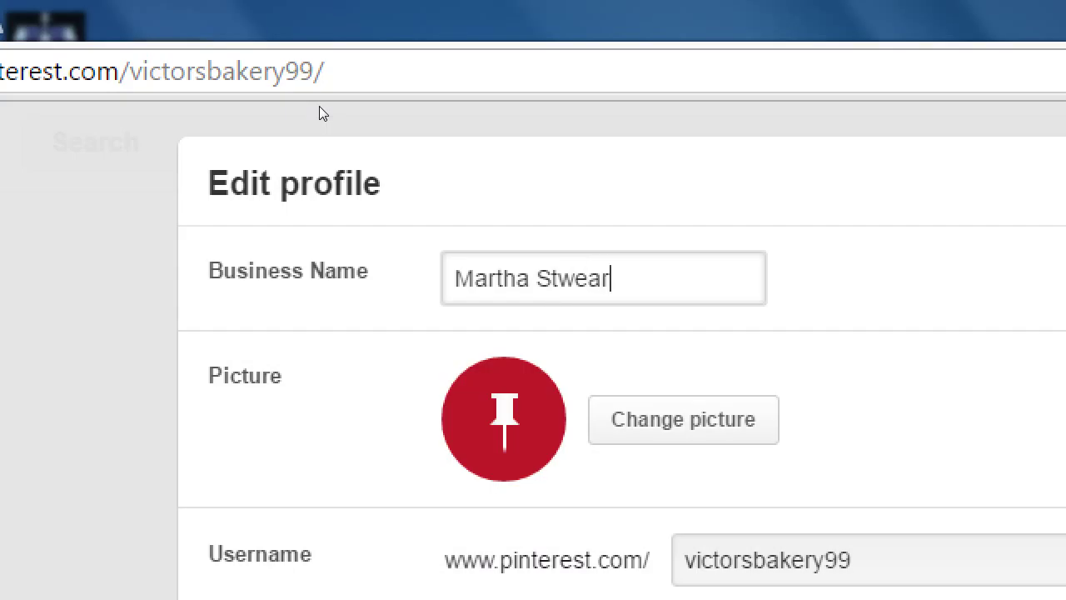
pyautogui.press('BackSpace')
pyautogui.press('BackSpace')
pyautogui.press('BackSpace')
pyautogui.press('BackSpace')
pyautogui.write('ewart')
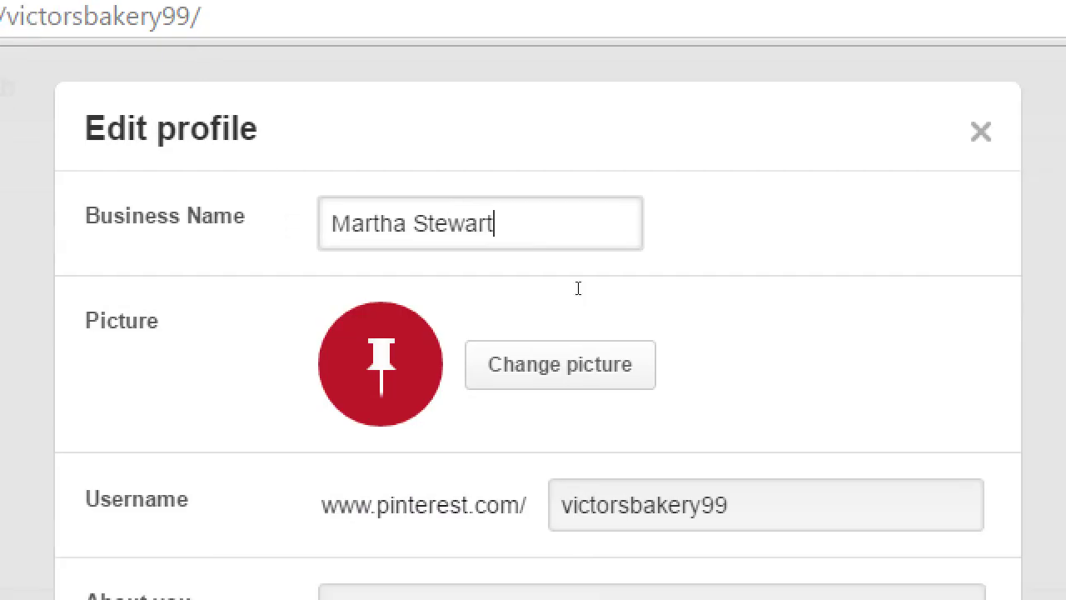
# Undo the trial business names until the name is back to Victor's Bakery
pyautogui.press('Tab')
pyautogui.hotkey('ctrl', 'a')
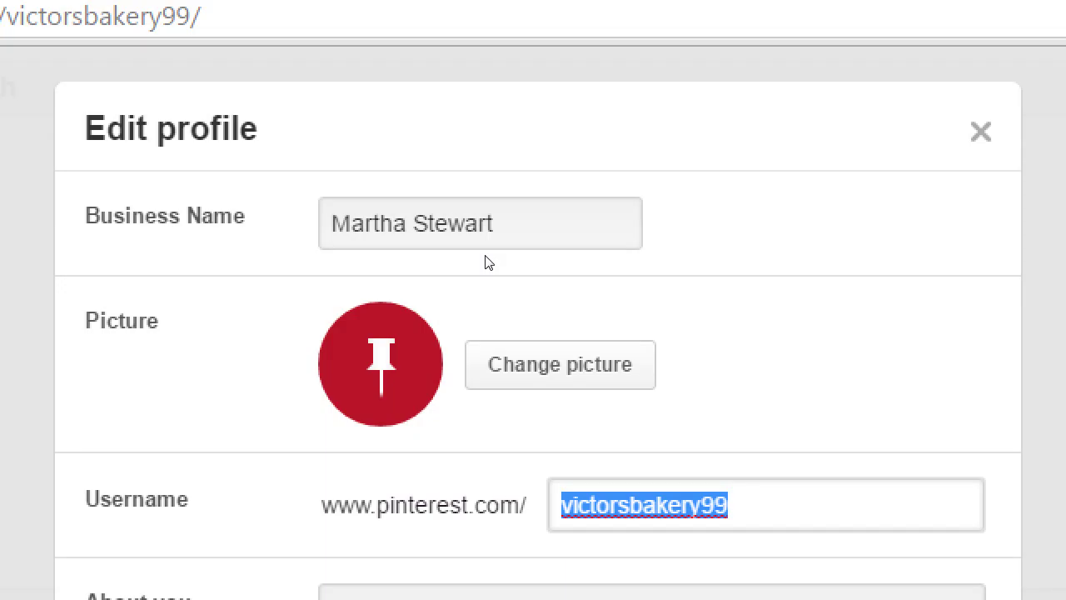
pyautogui.hotkey('ctrl', 'z')
pyautogui.hotkey('ctrl', 'z')
pyautogui.hotkey('ctrl', 'z')
pyautogui.hotkey('ctrl', 'z')
pyautogui.hotkey('ctrl', 'z')
pyautogui.hotkey('ctrl', 'z')
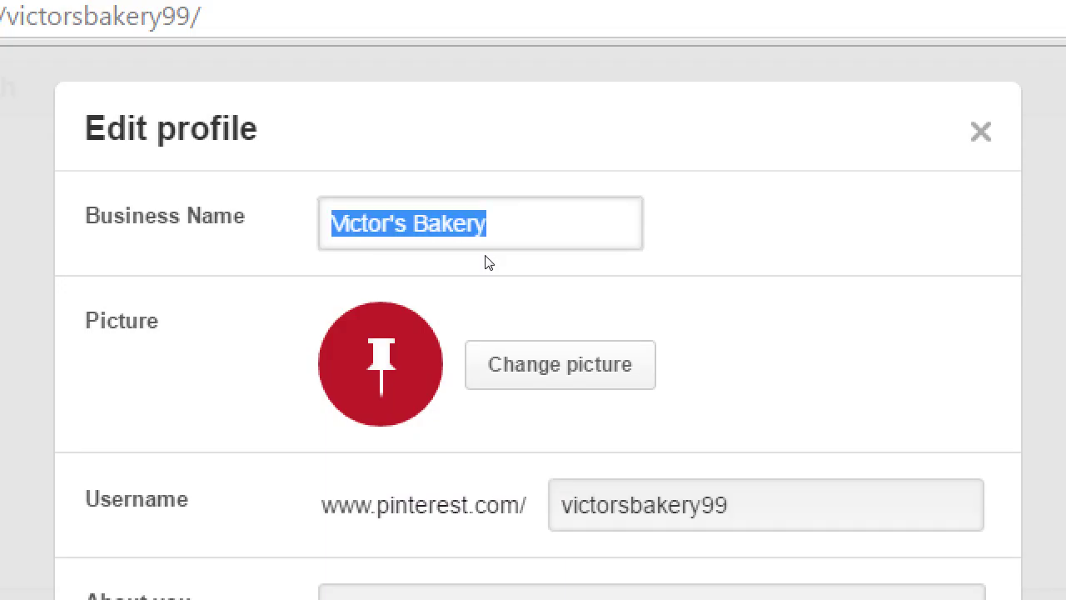
pyautogui.write('Martha stw')
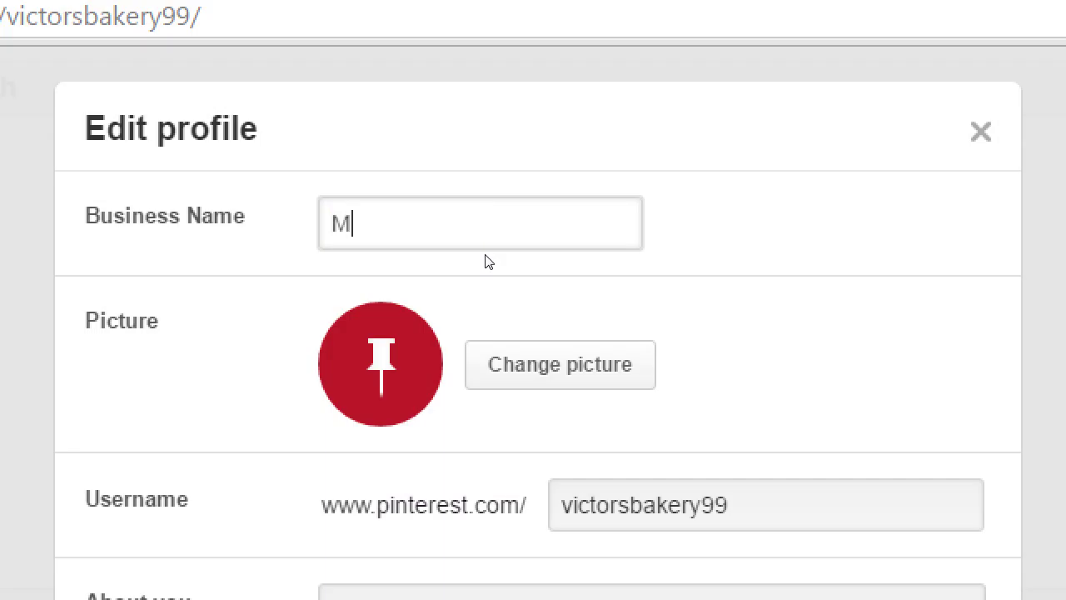
pyautogui.press('BackSpace')
pyautogui.press('BackSpace')
pyautogui.press('BackSpace')
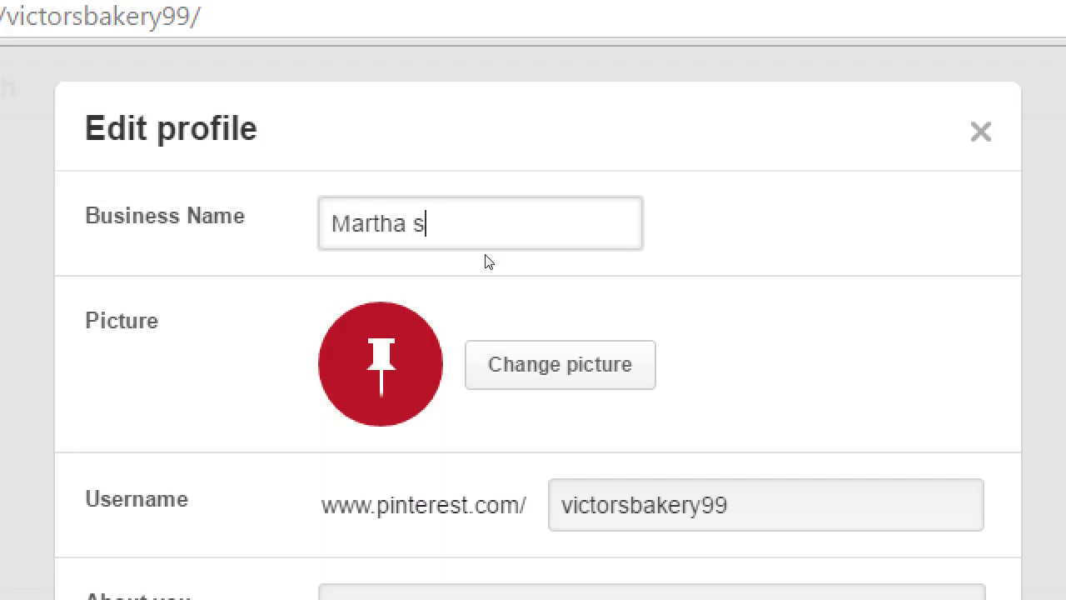
pyautogui.write('Stweard')
pyautogui.press('BackSpace')
pyautogui.press('BackSpace')
pyautogui.press('BackSpace')
pyautogui.press('BackSpace')
pyautogui.press('BackSpace')
pyautogui.press('BackSpace')
pyautogui.press('BackSpace')
pyautogui.press('BackSpace')
pyautogui.press('BackSpace')
pyautogui.press('BackSpace')
pyautogui.press('BackSpace')
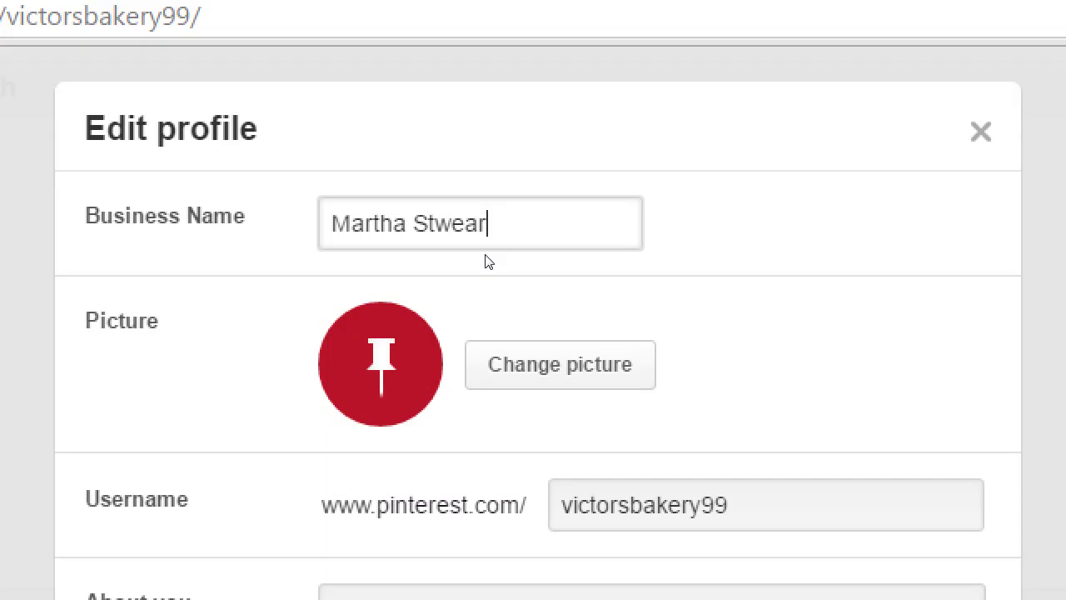
pyautogui.hotkey('ctrl', 'z')
pyautogui.hotkey('ctrl', 'z')
pyautogui.hotkey('ctrl', 'z')
pyautogui.hotkey('ctrl', 'z')
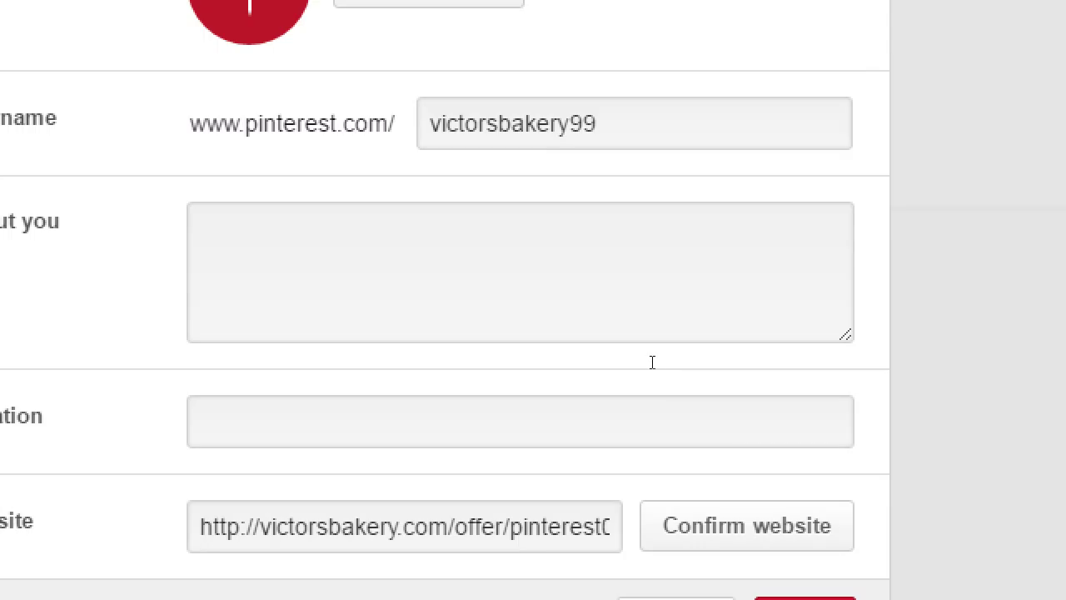
# Fill About you with filler text and paste repeated copies of it
pyautogui.click(652, 361)
pyautogui.write('fsad')
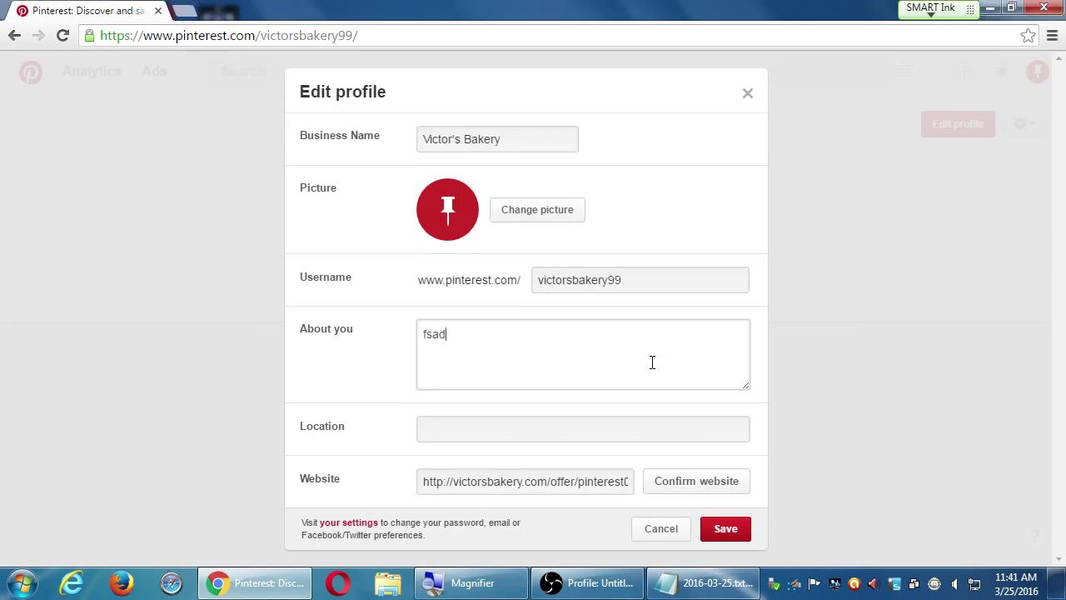
pyautogui.write('sfda asfdjasdfjk dsfakjdfsa kdfjsadksaf fdsakjdsf jkfdsajk dsaf')
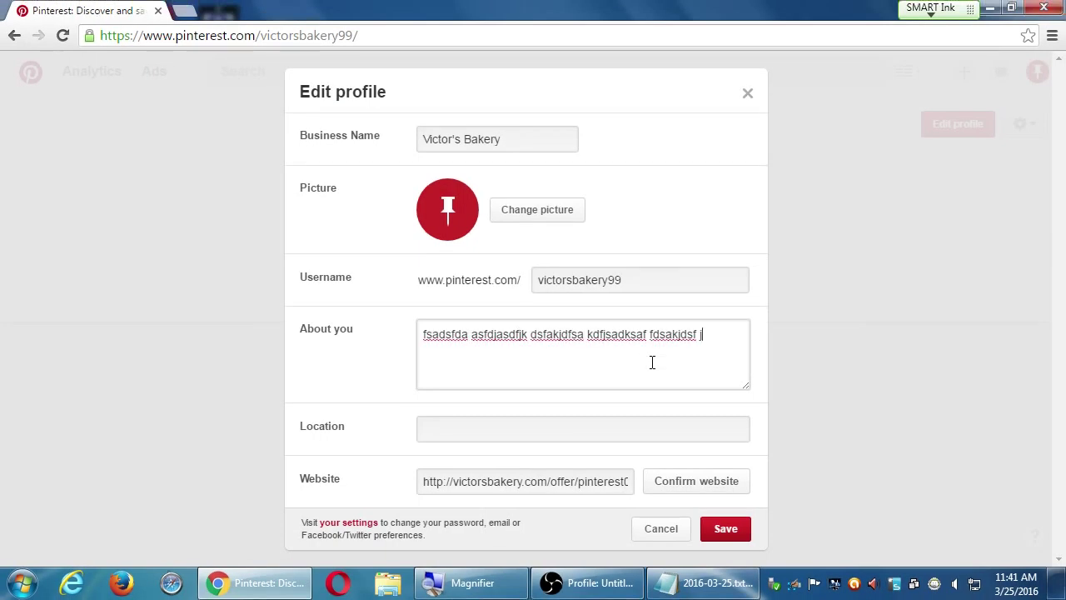
pyautogui.hotkey('ctrl', 'a')
pyautogui.hotkey('ctrl', 'c')
pyautogui.hotkey('ctrl', 'v')
pyautogui.hotkey('ctrl', 'v')
pyautogui.hotkey('ctrl', 'v')
pyautogui.hotkey('ctrl', 'v')
pyautogui.hotkey('ctrl', 'v')
pyautogui.hotkey('ctrl', 'v')
pyautogui.hotkey('ctrl', 'v')
pyautogui.hotkey('ctrl', 'v')
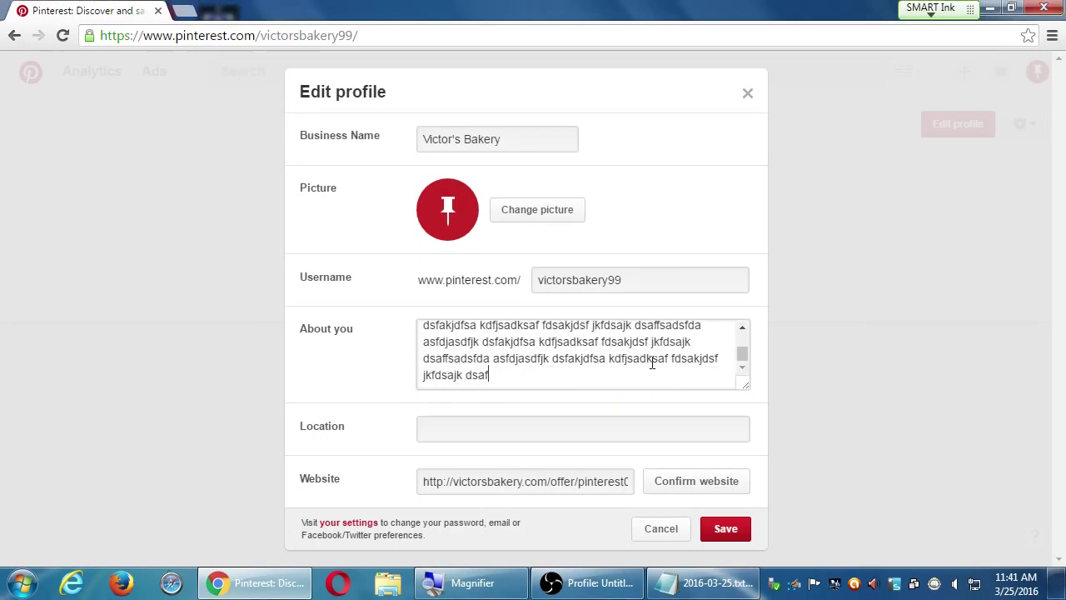
# Save, then trim About you to 'fsadsfda asfdjasdfjk dsfakjdfsa' to meet the 160-character limit
pyautogui.click(721, 528)
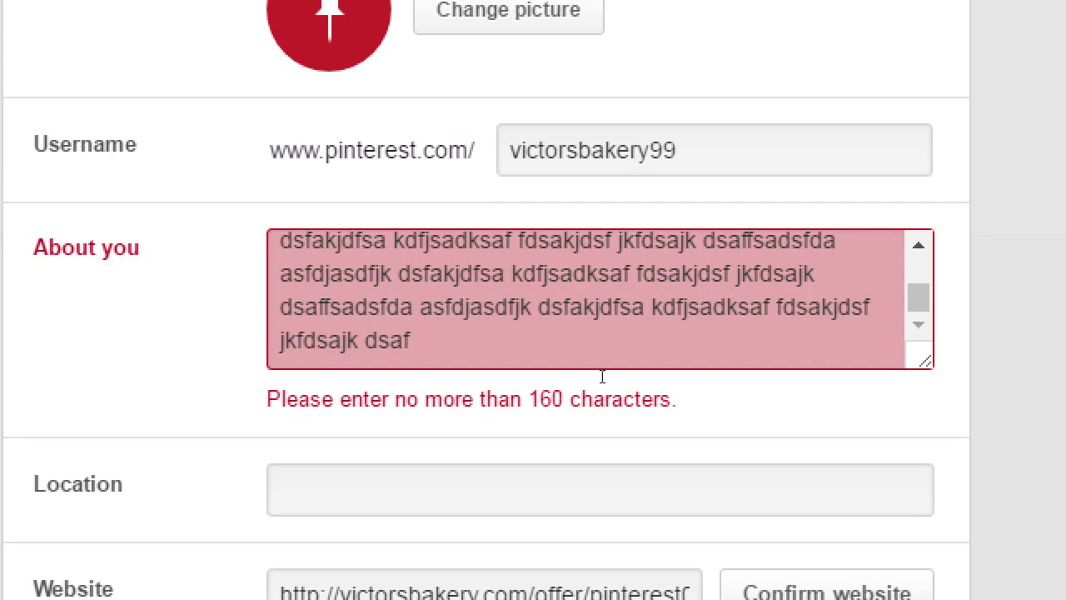
pyautogui.moveTo(601, 366); pyautogui.dragTo(591, 312)
pyautogui.press('BackSpace')
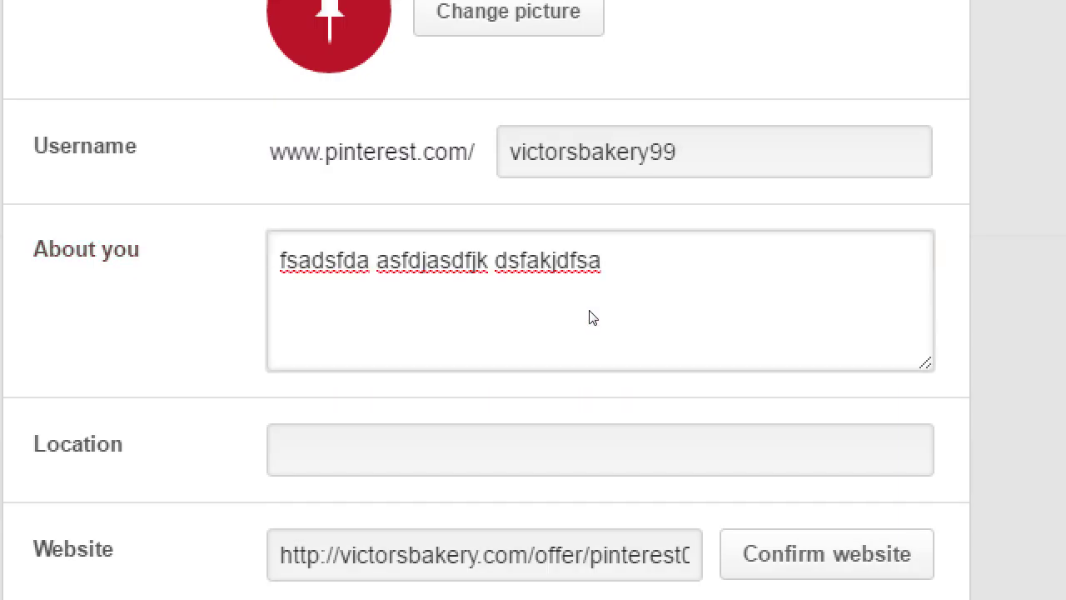
# Enter 'san diego' as the profile Location and save the profile
pyautogui.press('Tab')
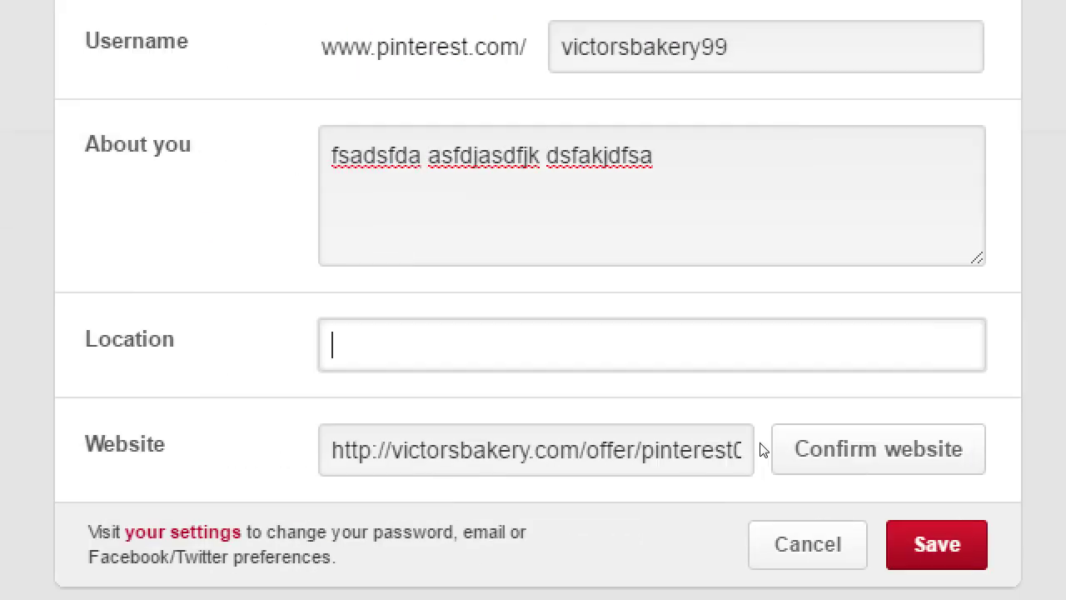
pyautogui.write('san diego')
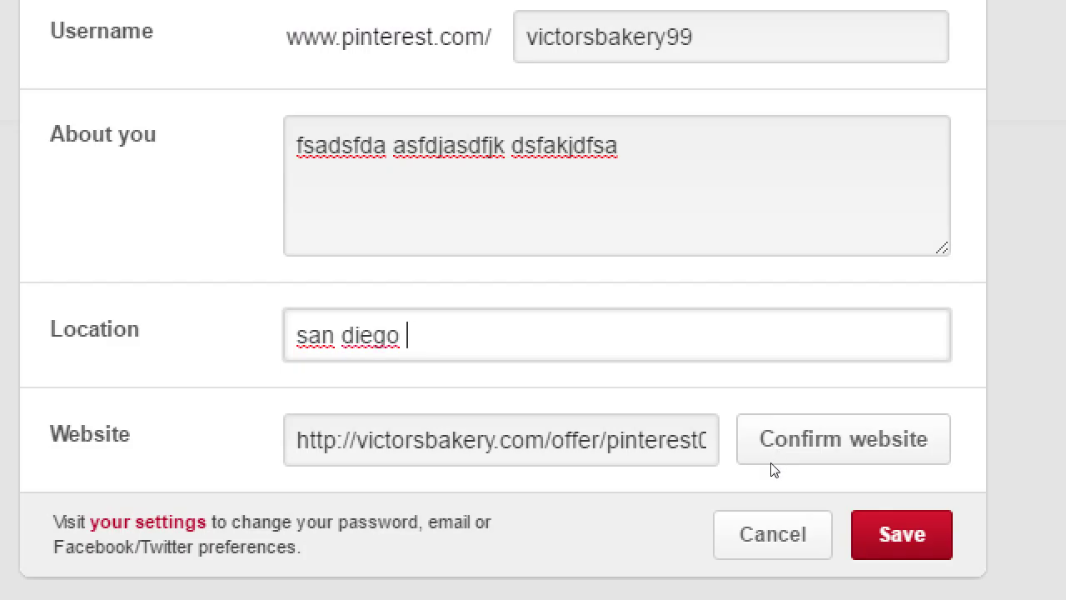
pyautogui.press('Return')
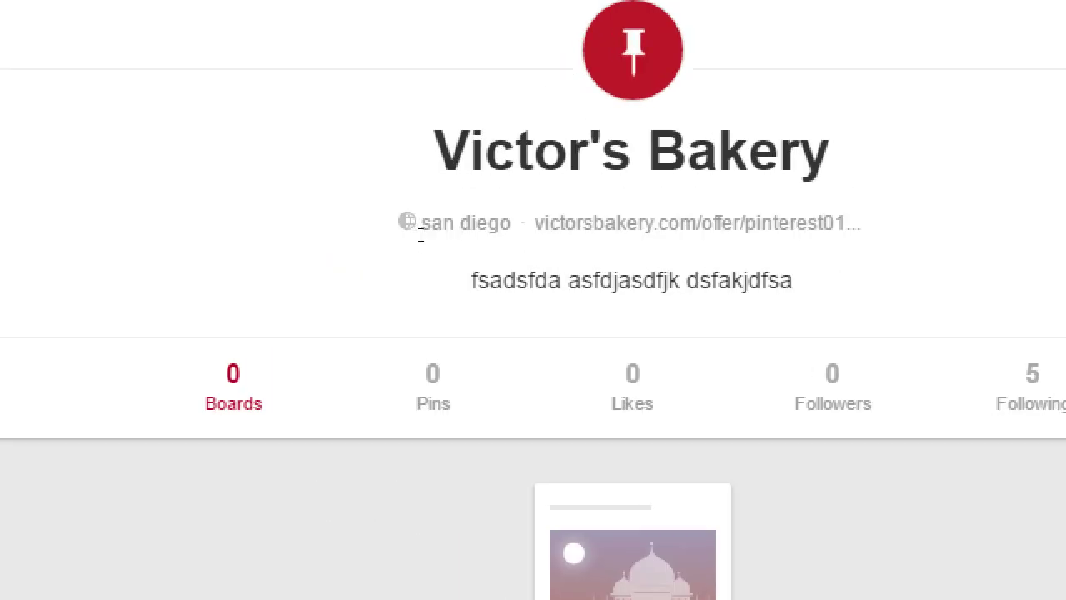
pyautogui.moveTo(490, 225); pyautogui.dragTo(427, 225)
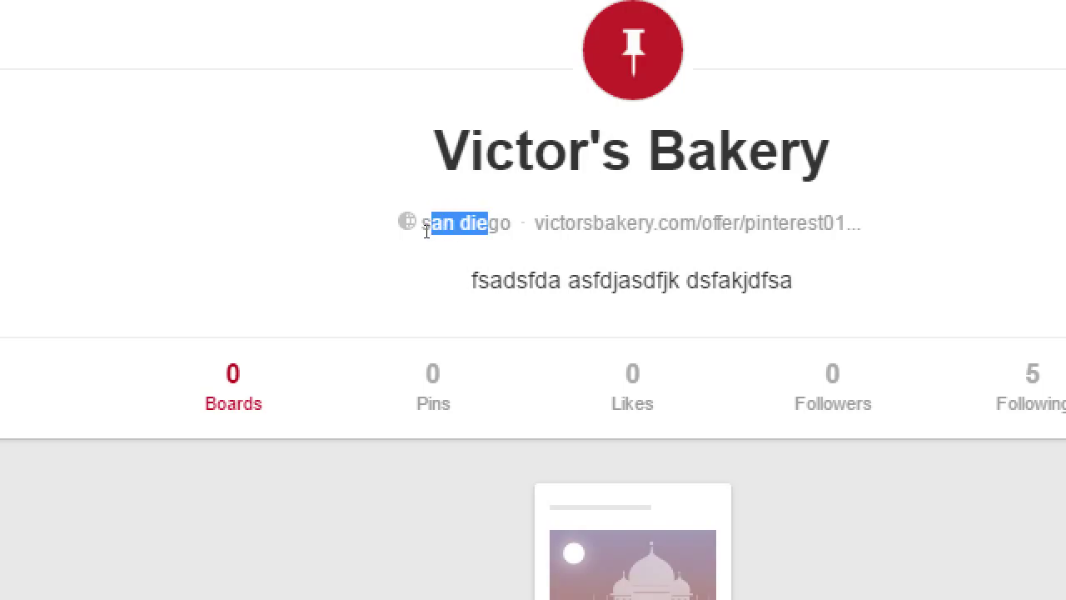
pyautogui.click(409, 292)
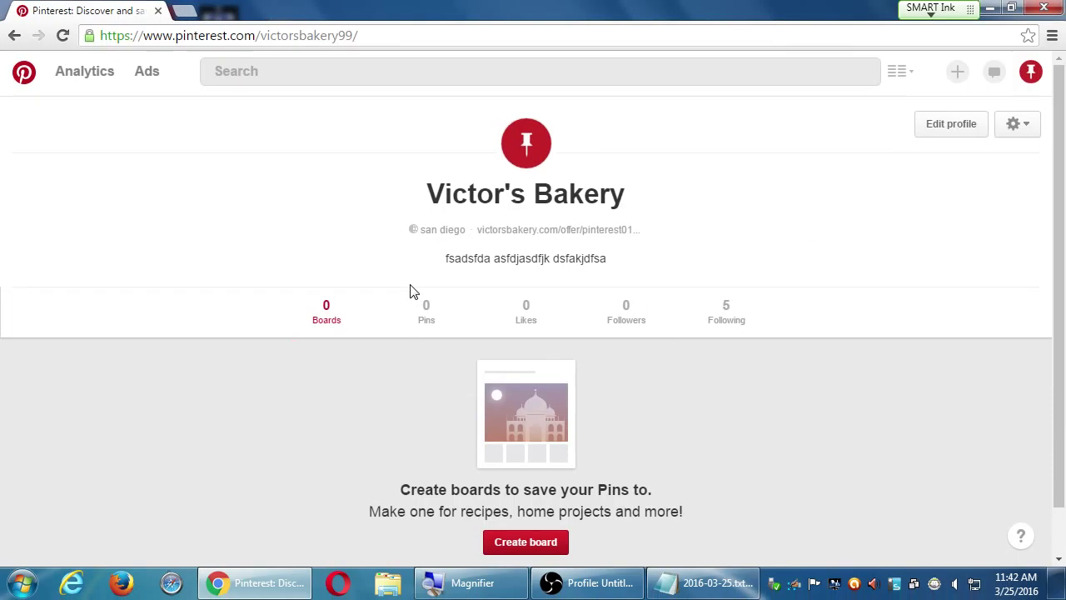
# Change the profile Location to 'San Diego County' and save
pyautogui.click(965, 126)
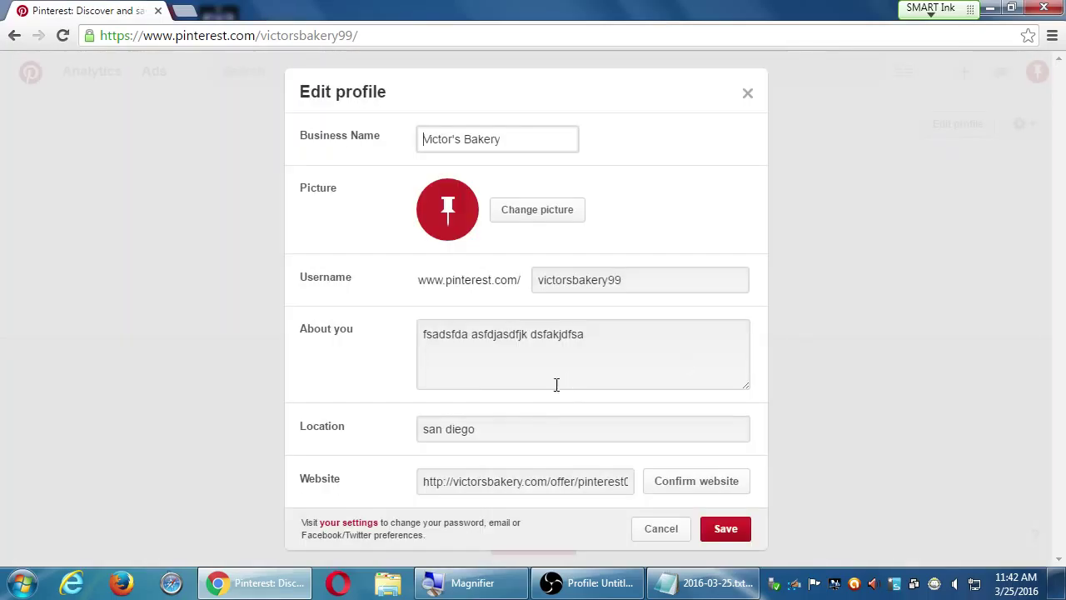
pyautogui.click(522, 430)
pyautogui.tripleClick(515, 424)
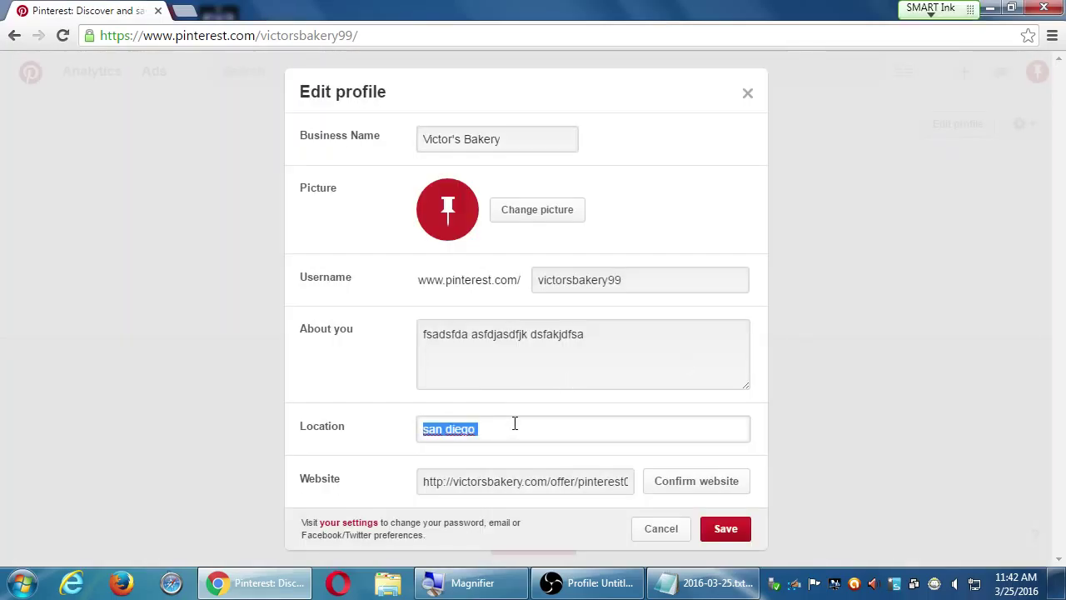
pyautogui.write('San Diego Co')
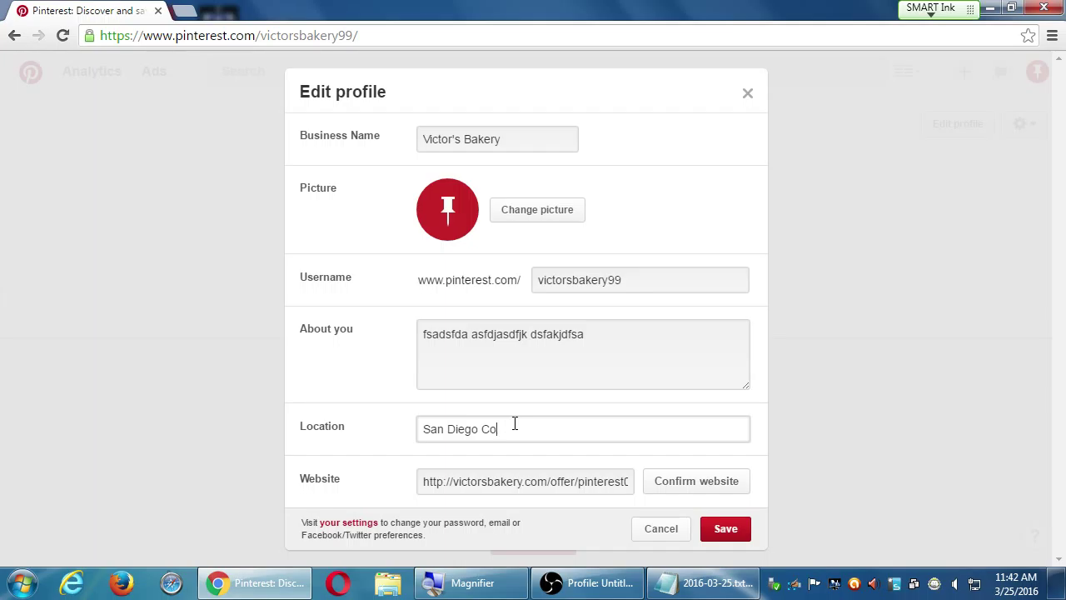
pyautogui.write('unty')
pyautogui.click(725, 528)
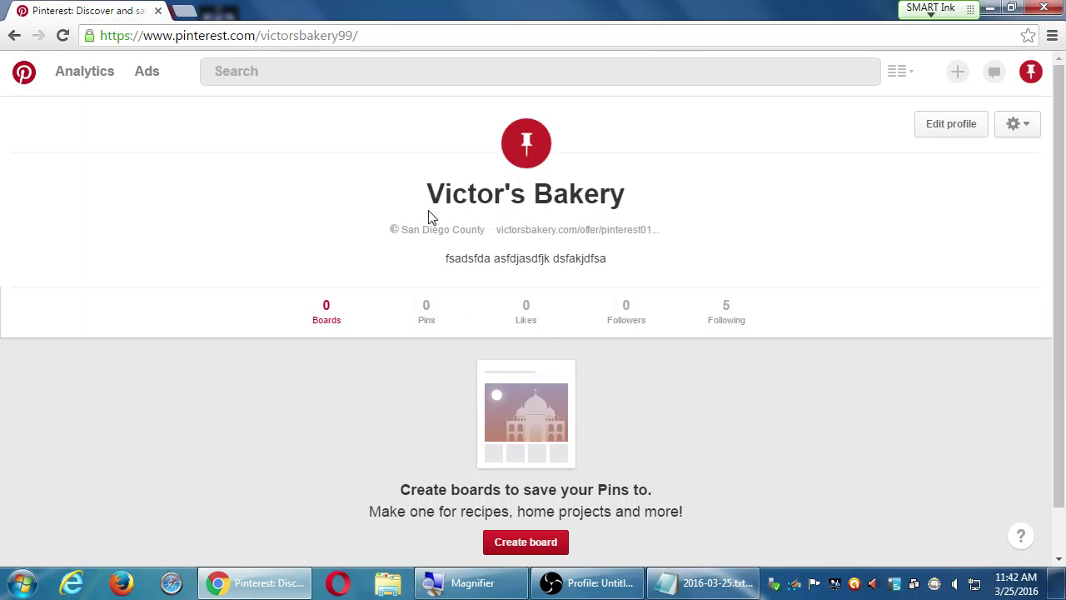
# Replace the Location with the bakery's full street address and save
pyautogui.click(968, 131)
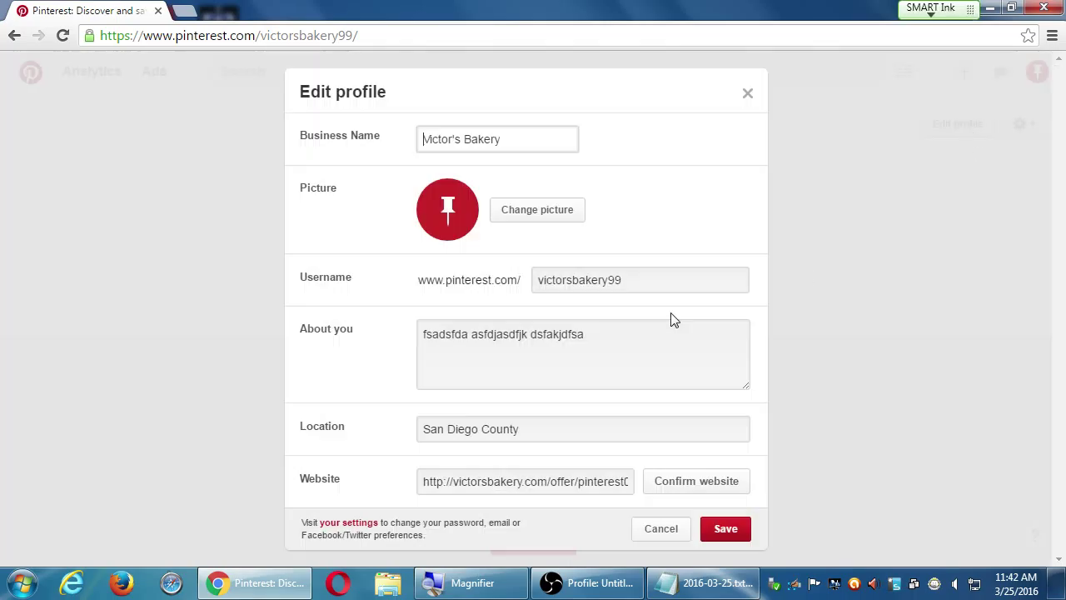
pyautogui.moveTo(576, 427); pyautogui.dragTo(273, 430)
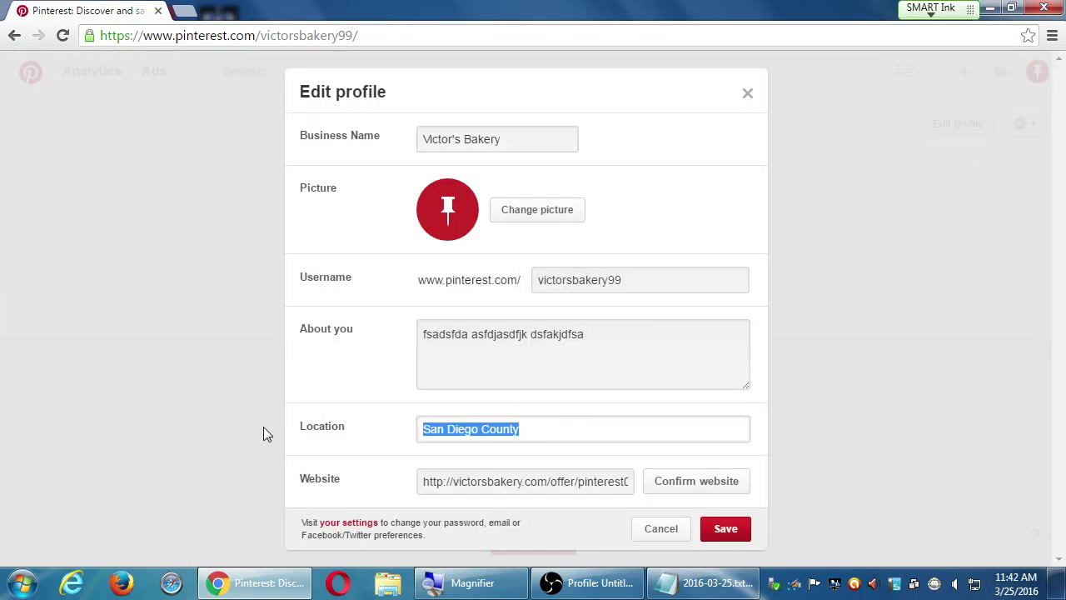
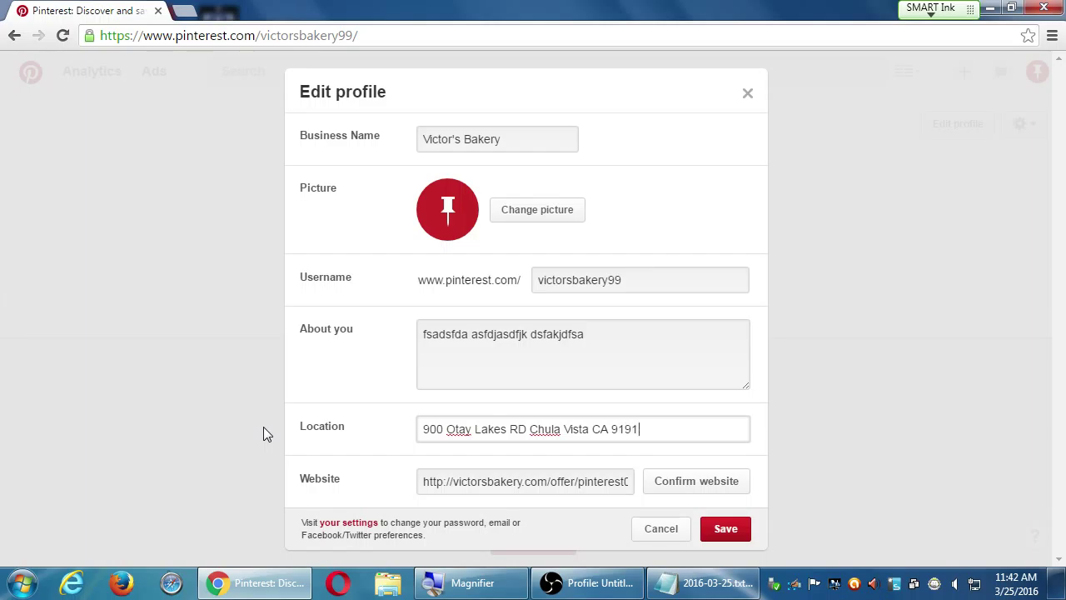
pyautogui.click(722, 533)
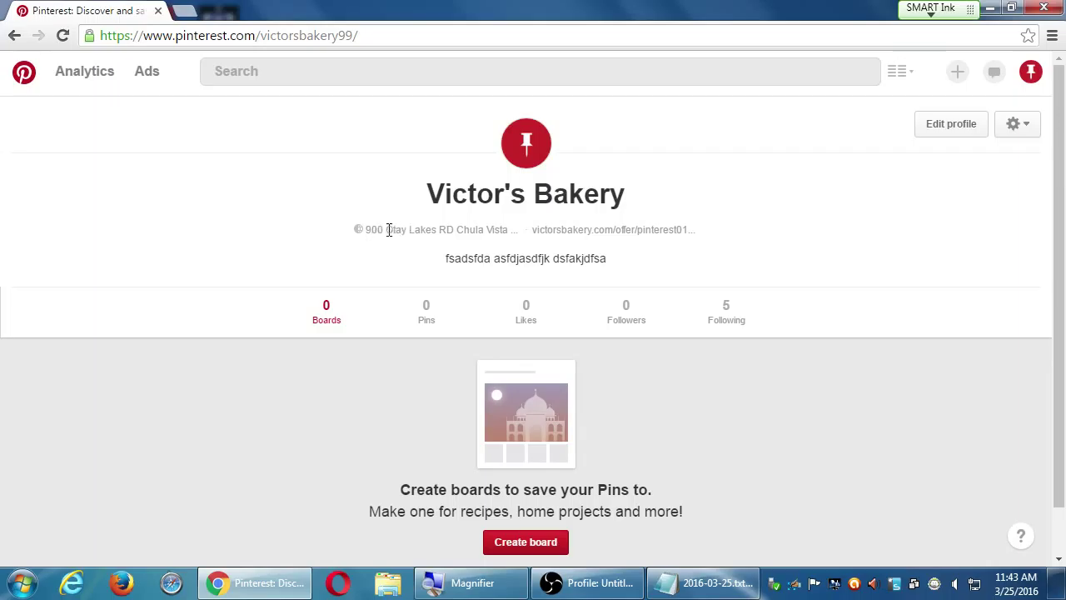
# Reopen Edit profile and clear the street address from the Location field
pyautogui.moveTo(386, 231); pyautogui.dragTo(471, 236)
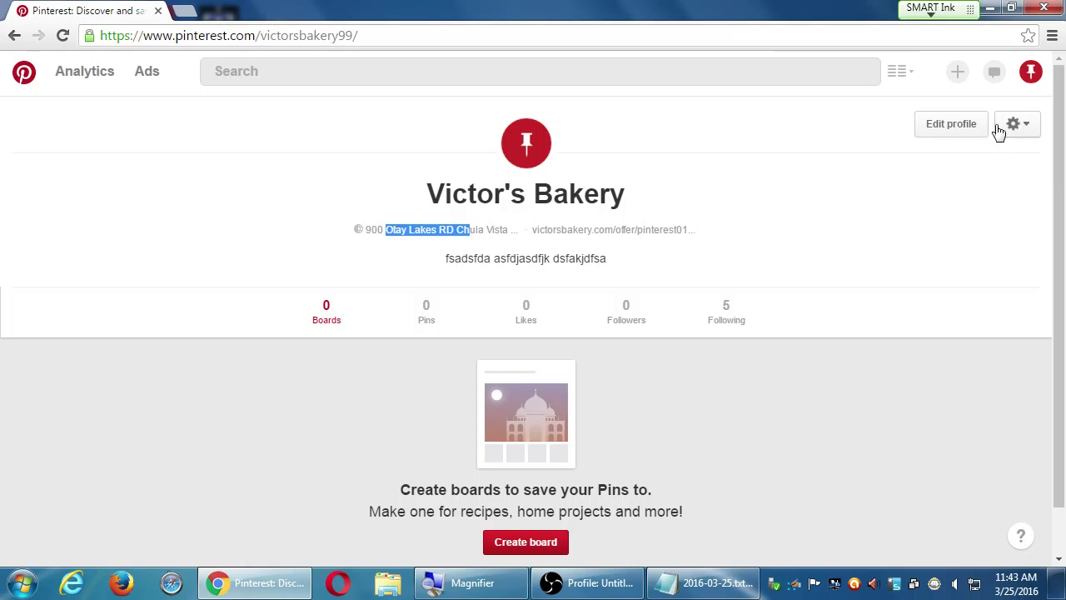
pyautogui.click(971, 130)
pyautogui.click(607, 425)
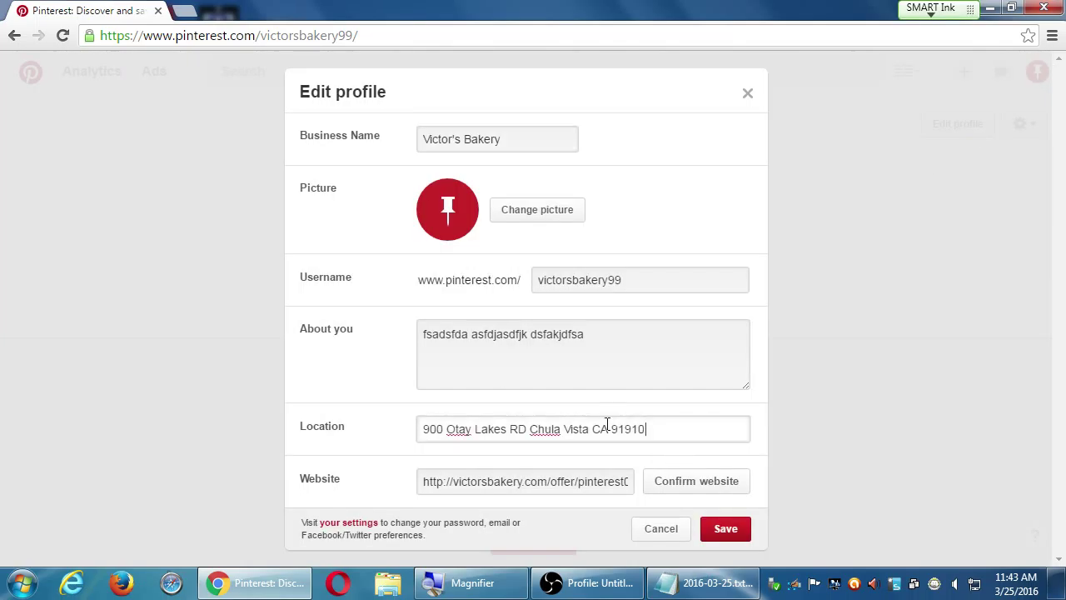
pyautogui.hotkey('ctrl', 'a')
pyautogui.press('BackSpace')
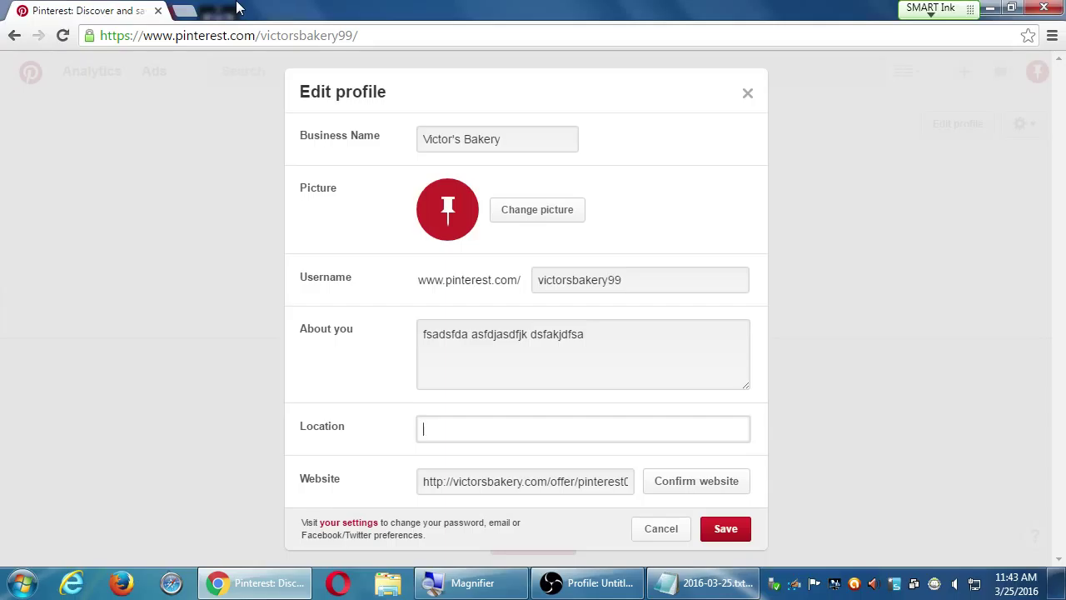
pyautogui.click(671, 486)
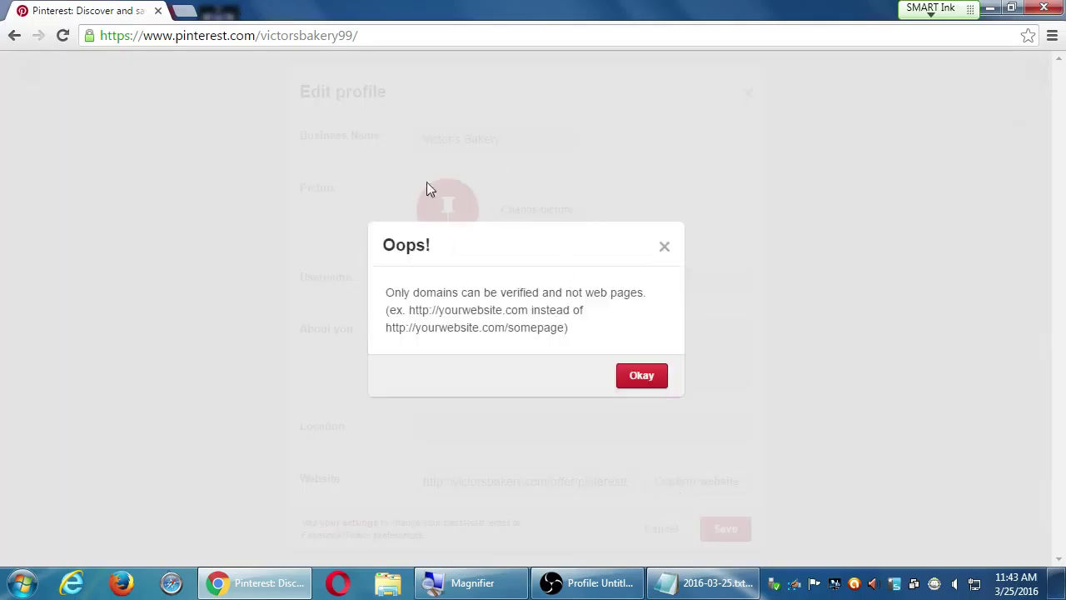
pyautogui.click(630, 382)
pyautogui.moveTo(550, 481); pyautogui.dragTo(999, 466)
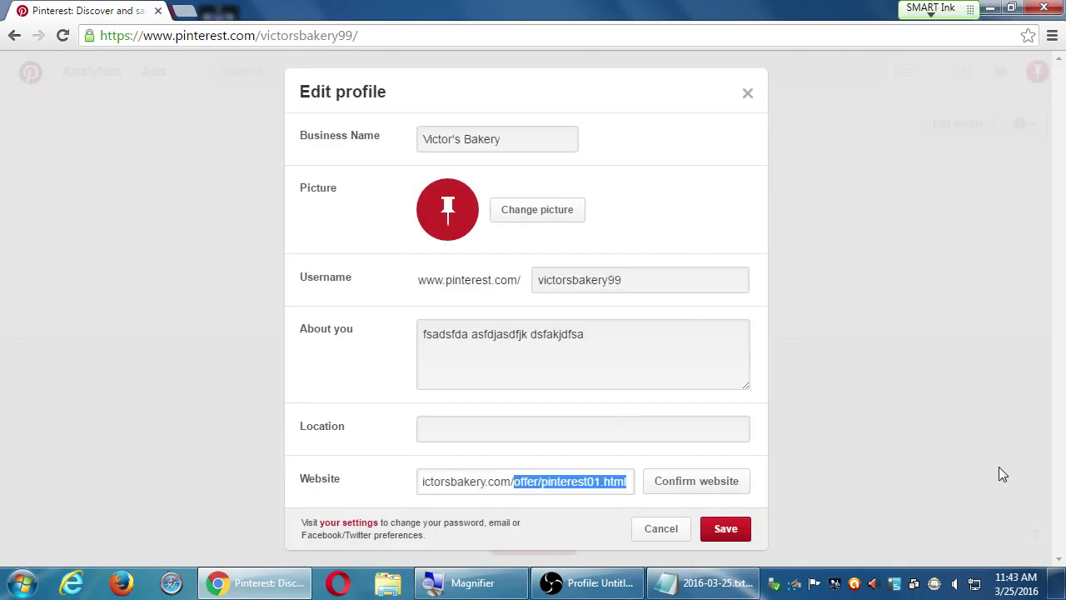
pyautogui.press('BackSpace')
pyautogui.click(718, 481)
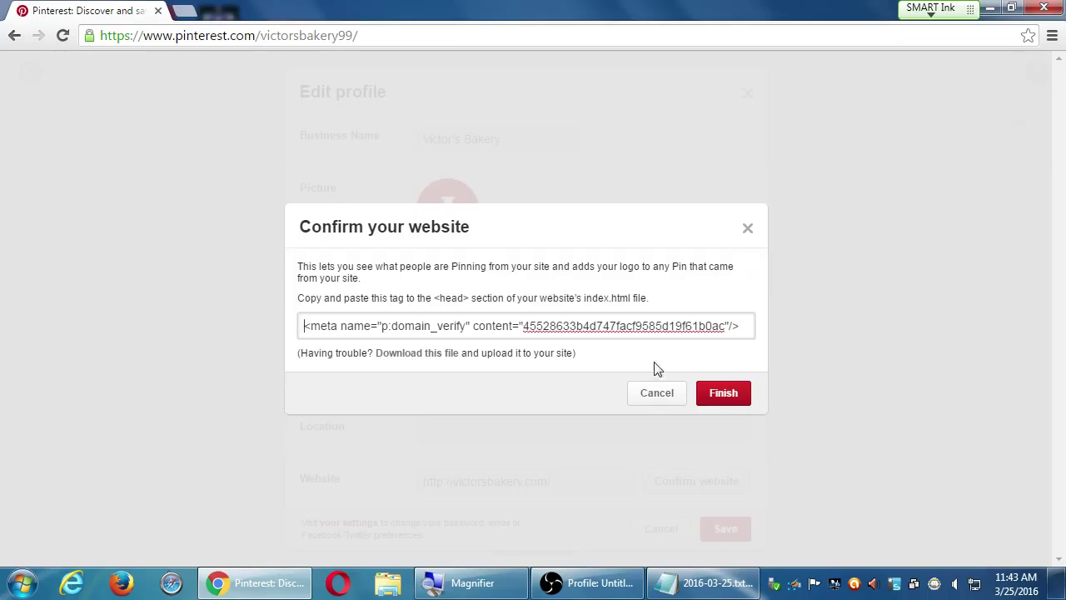
pyautogui.click(657, 398)
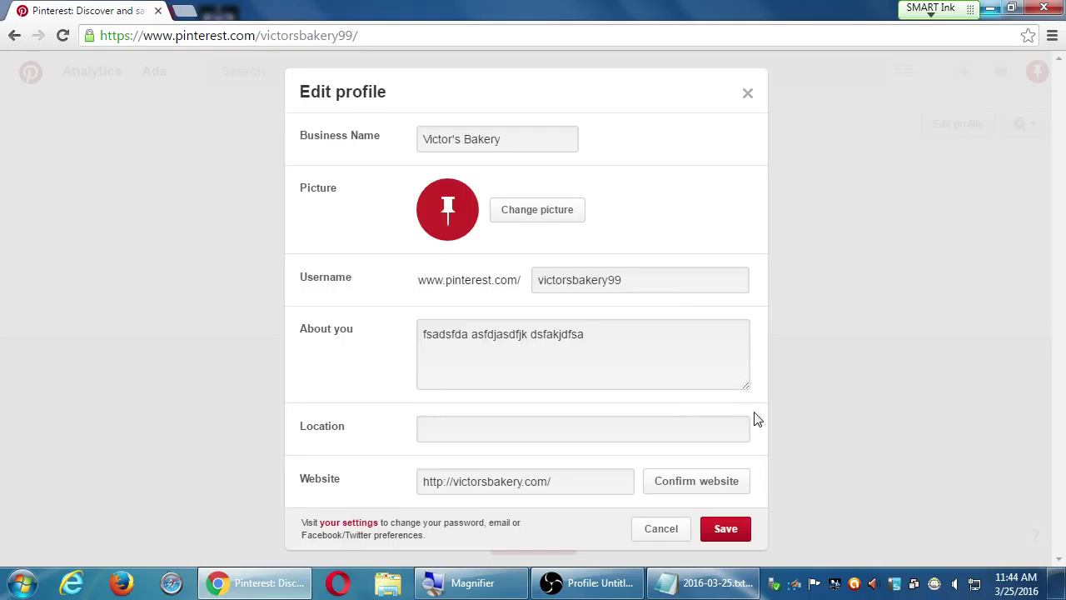
# Close the Edit profile dialog with Esc, discarding the unsaved changes
pyautogui.press('Escape')
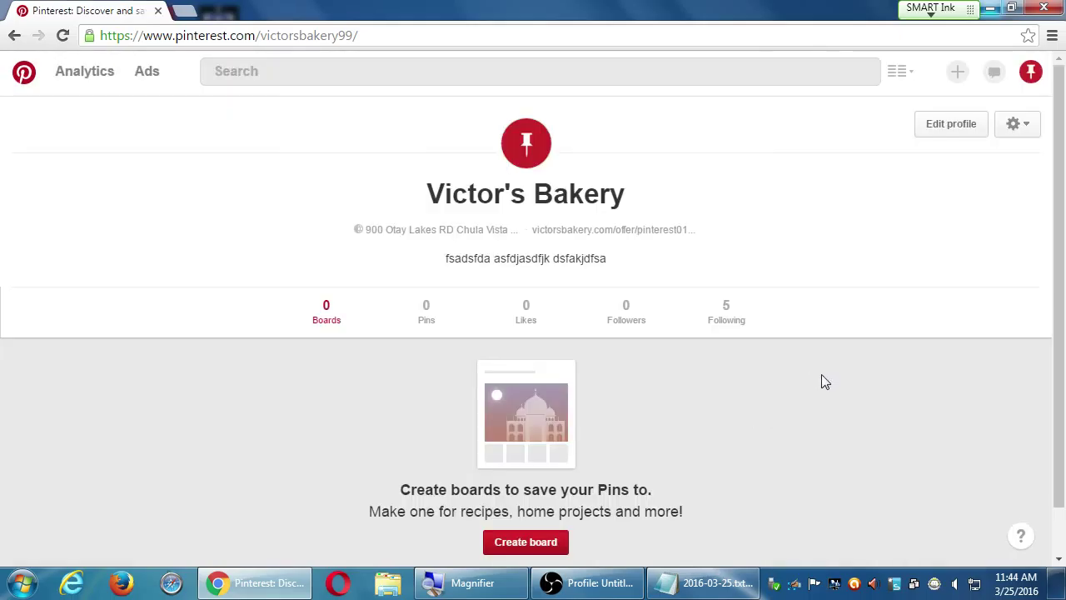
pyautogui.click(590, 584)
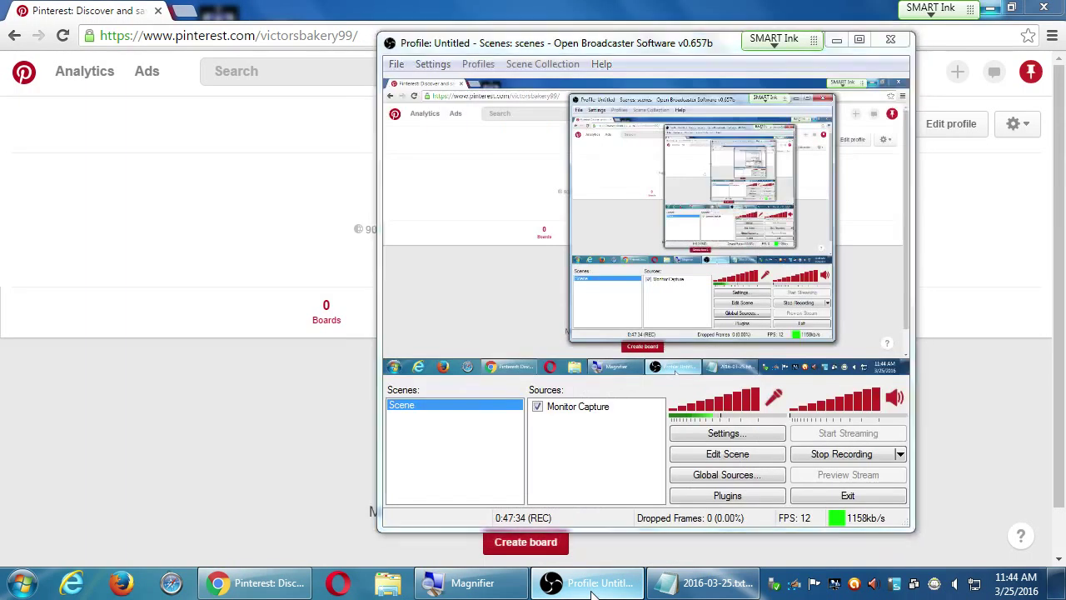
pyautogui.click(919, 325)
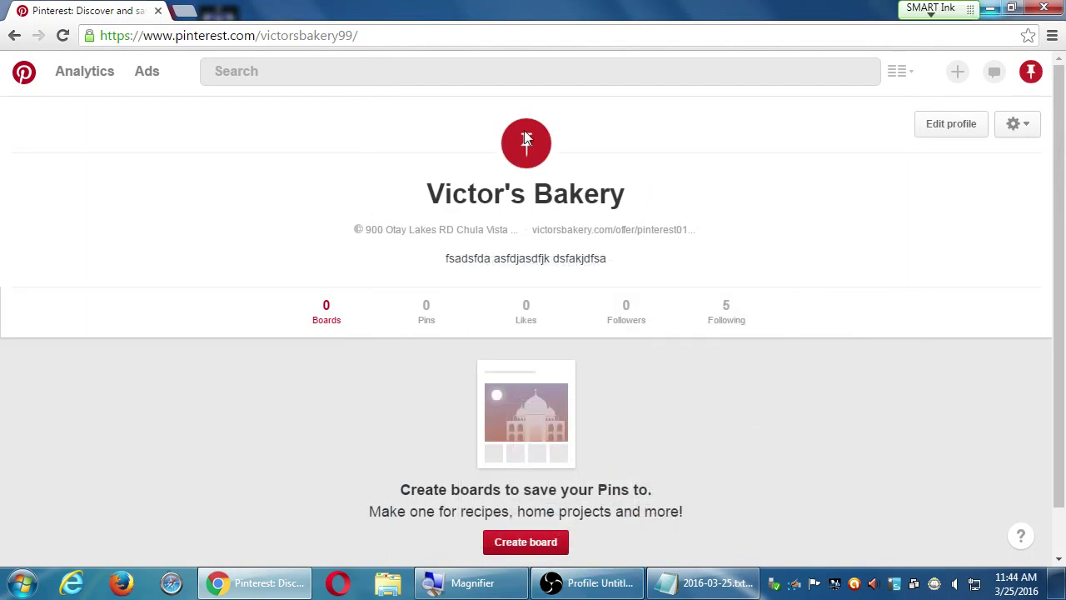
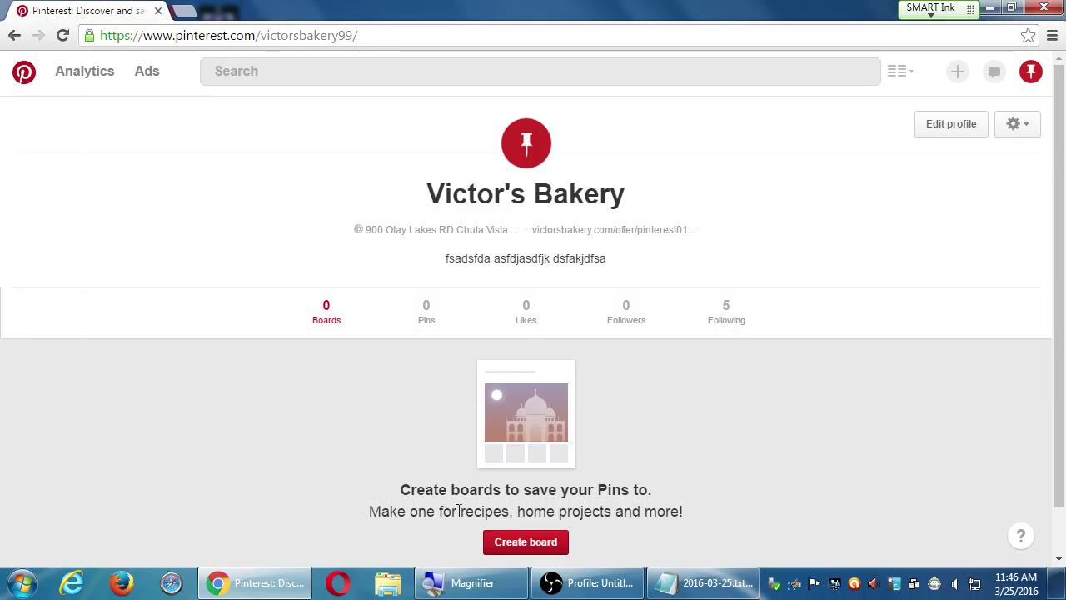
# Start a new board from the Victor's Bakery profile with the Create board button
pyautogui.click(528, 541)
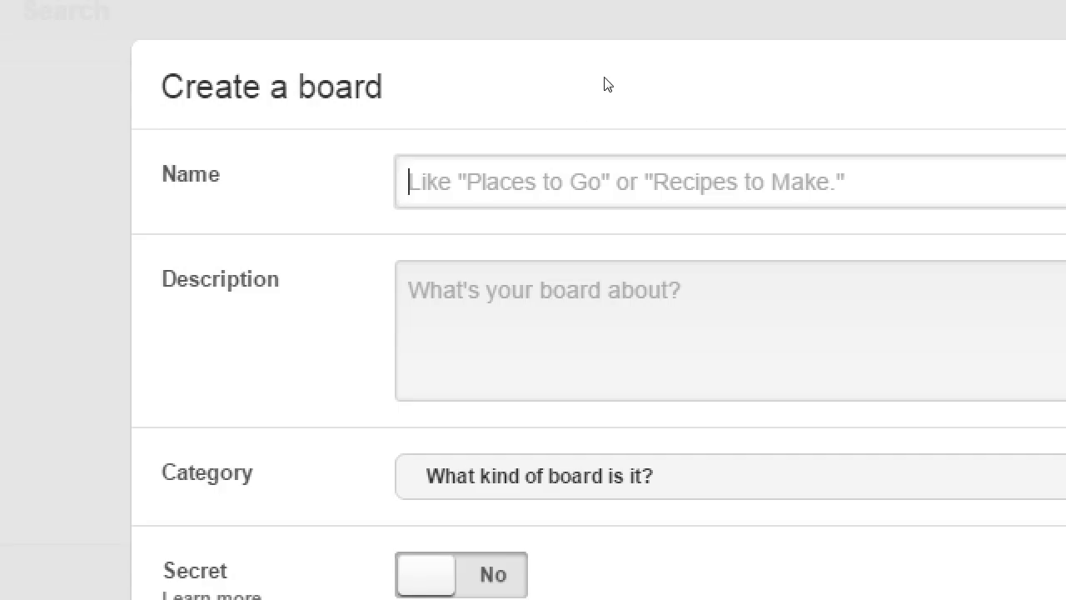
# Enter 'Yummy Recipes for You' as the board name in a reopened Create a board form
pyautogui.write('Yummy')
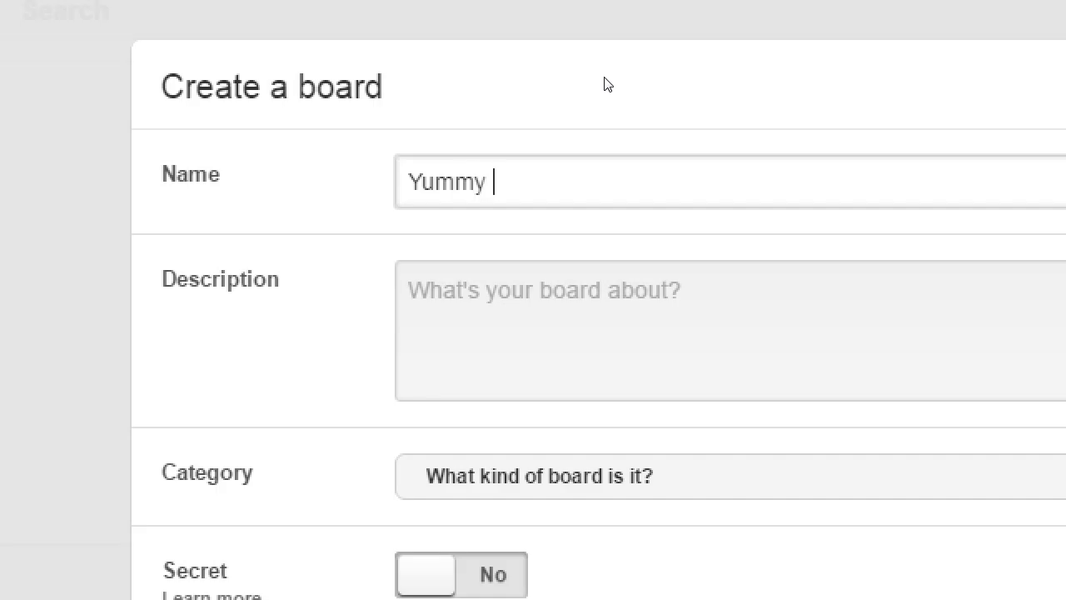
pyautogui.press('Escape')
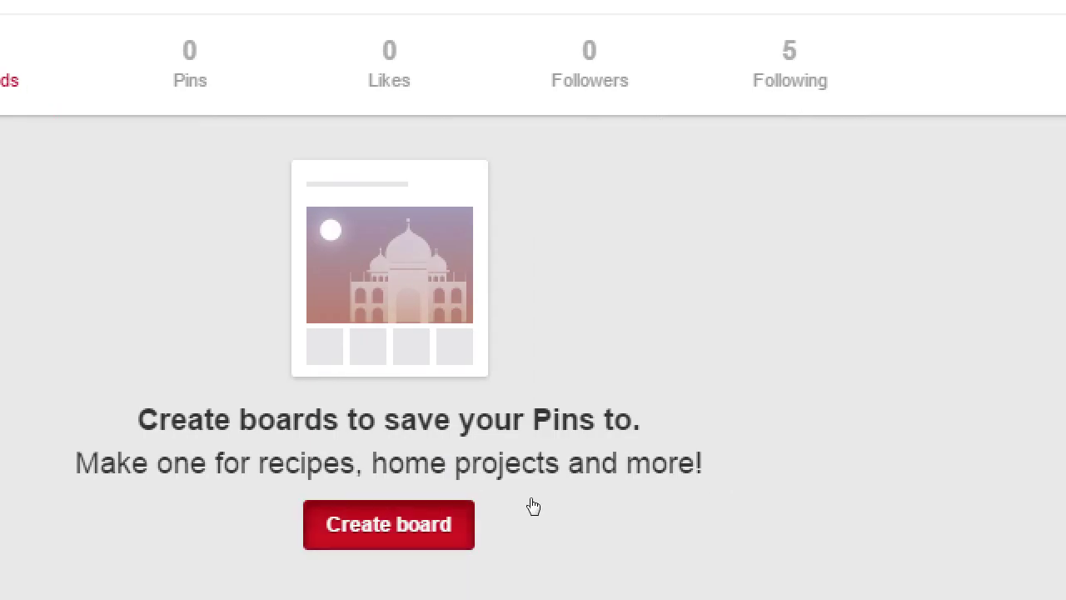
pyautogui.click(389, 524)
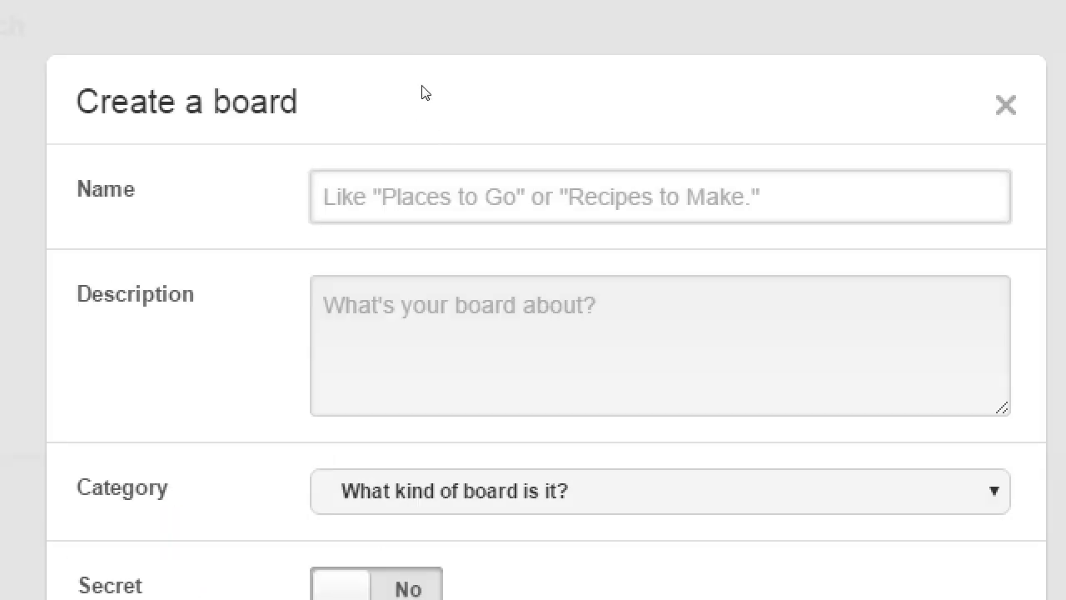
pyautogui.write('Yummy Recipe')
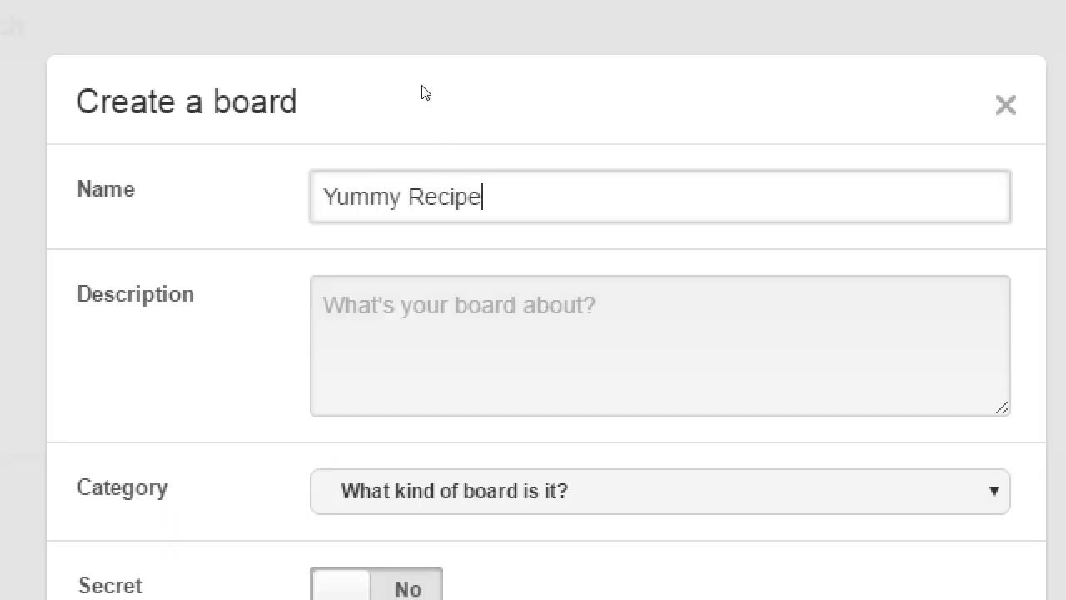
pyautogui.write('s for You')
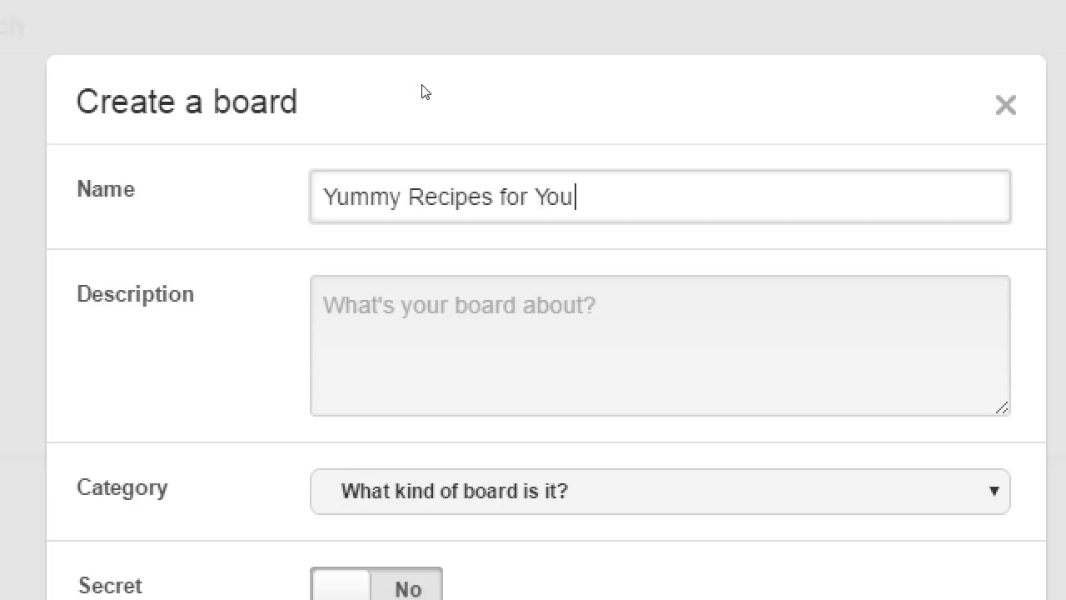
pyautogui.press('Tab')
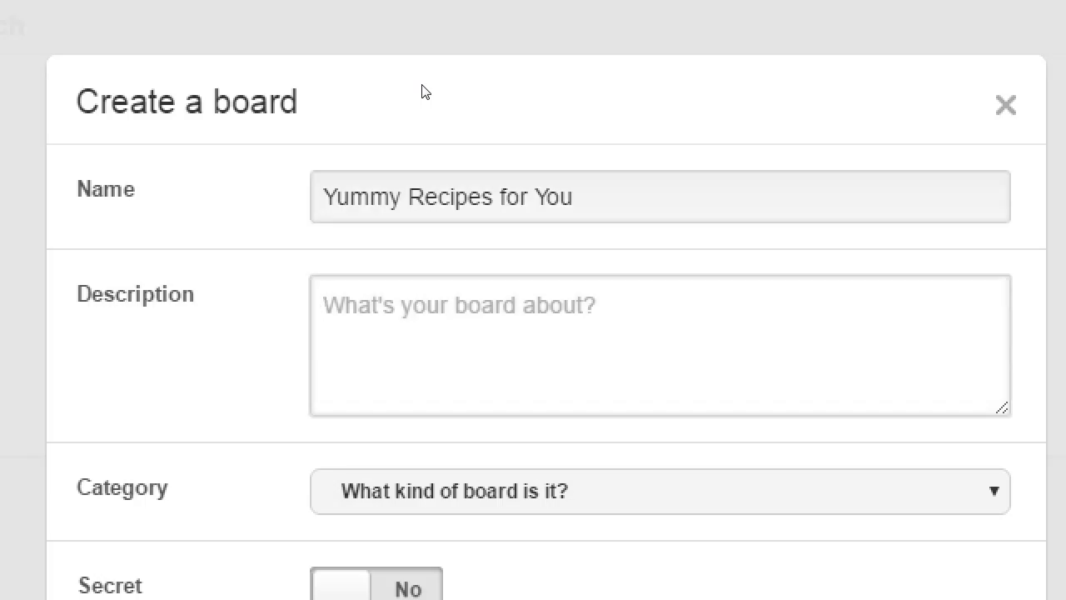
# Enter the description 'Easy-peas recipes for the whole family that you can make with the kiddos.'
pyautogui.write('Eas')
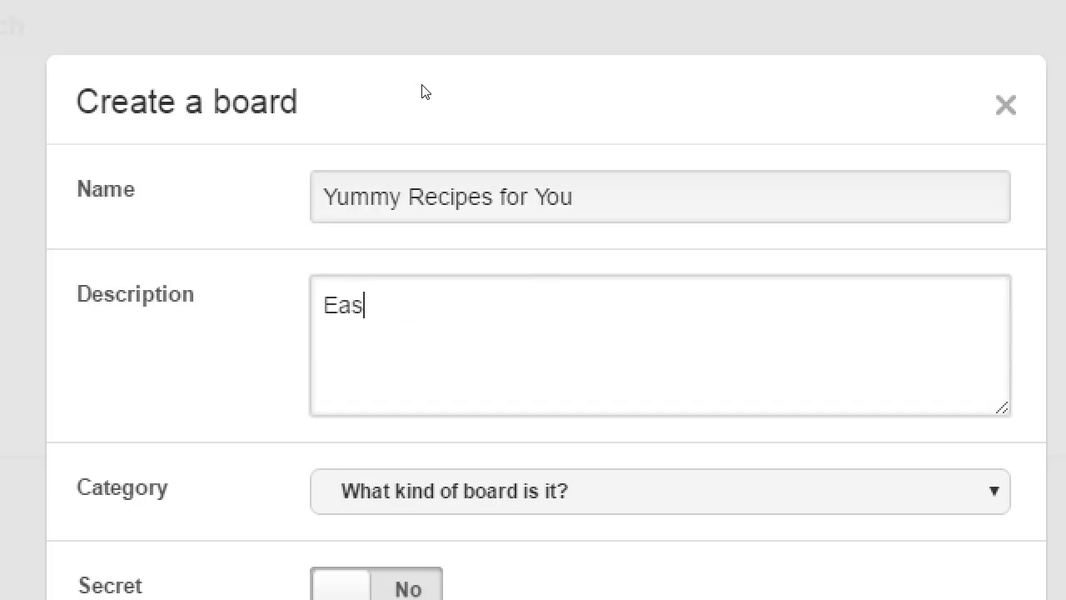
pyautogui.write('y-peas ')
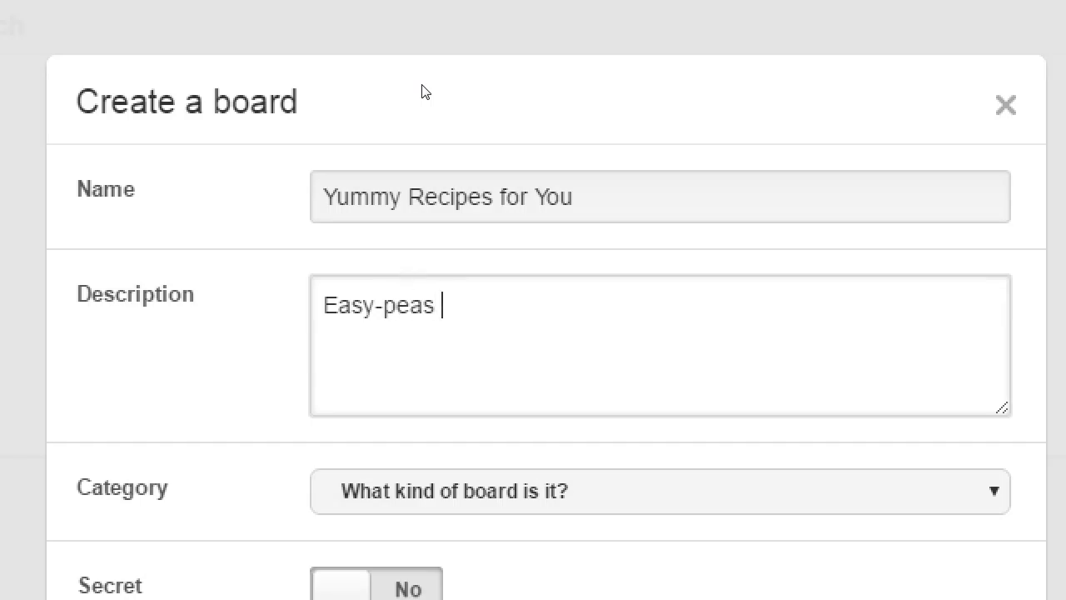
pyautogui.write('recipes for the wh')
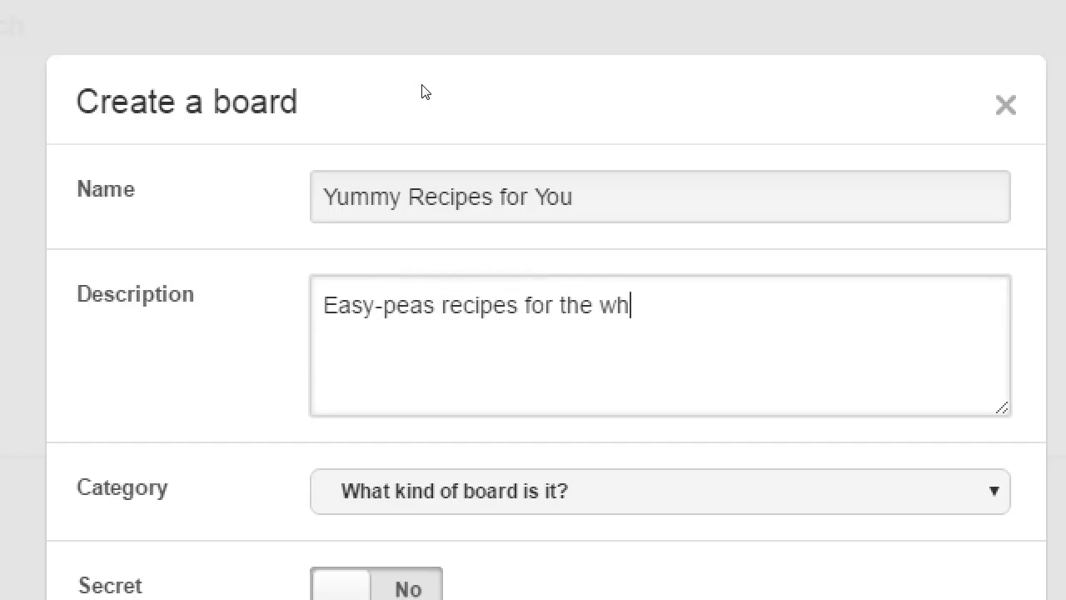
pyautogui.write('ole family')
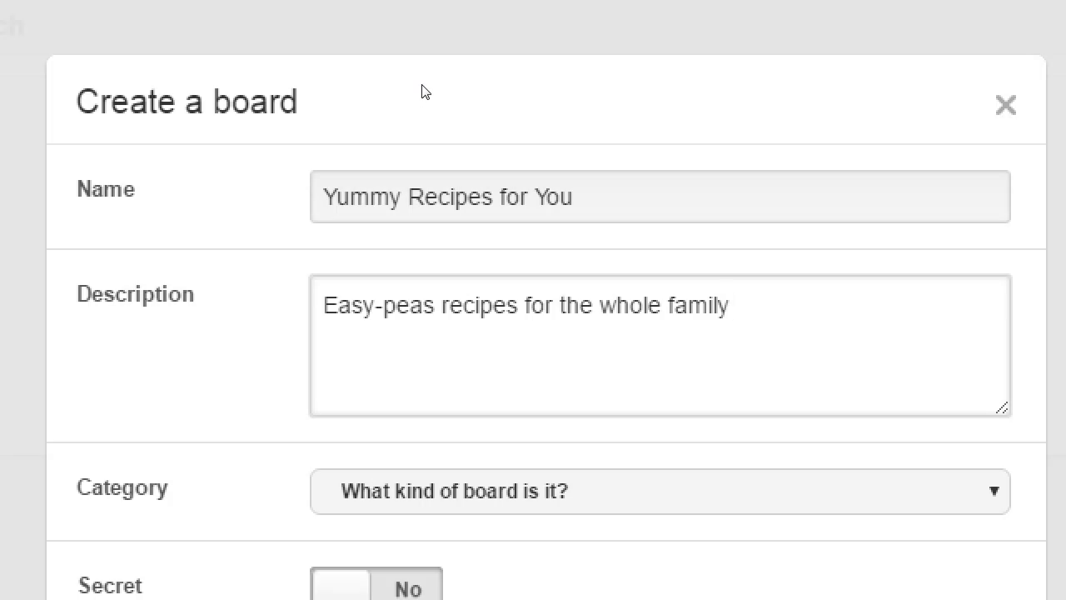
pyautogui.write(' that you can ')
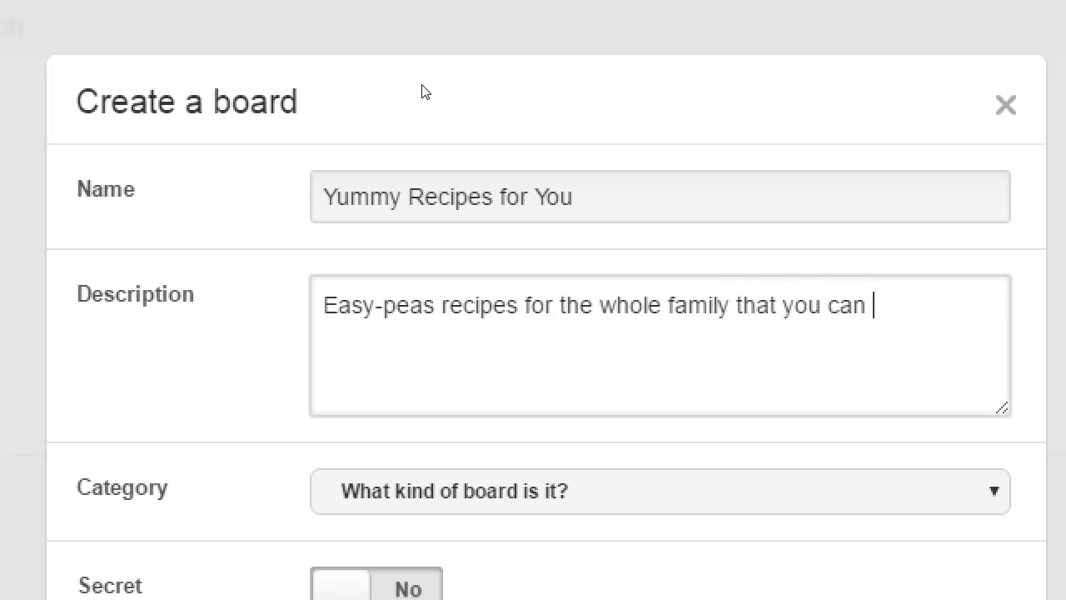
pyautogui.write('make with the k')
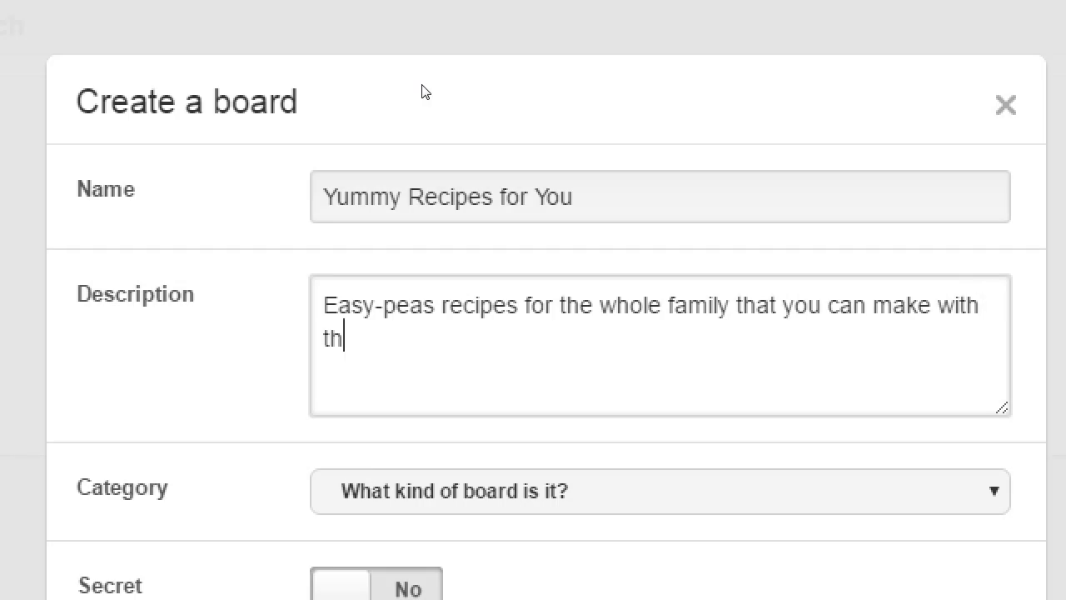
pyautogui.write('iddos.')
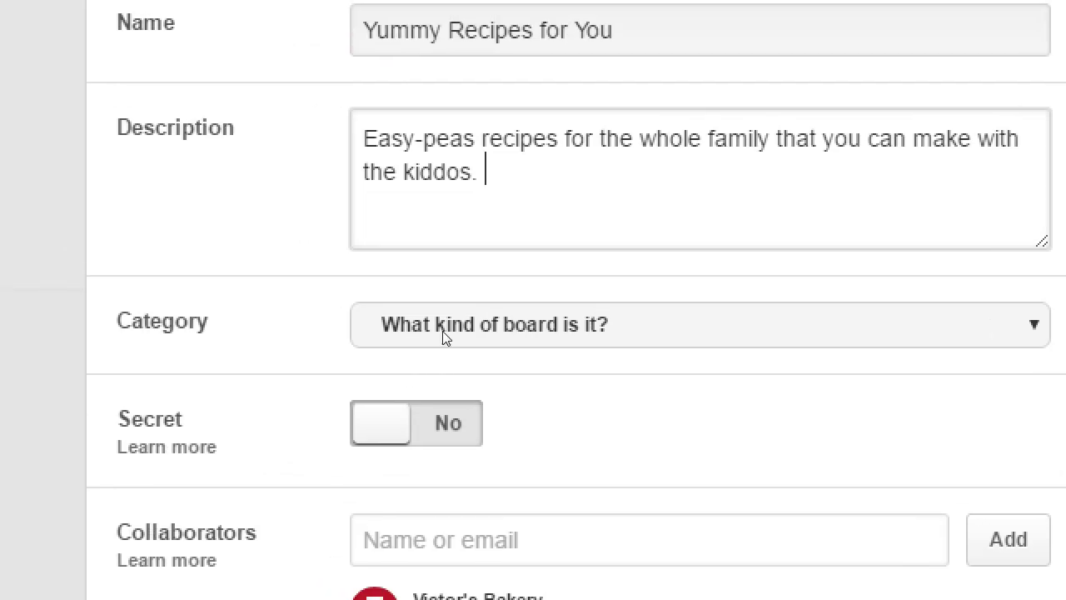
# Choose Food and drink from the board's Category list
pyautogui.click(343, 275)
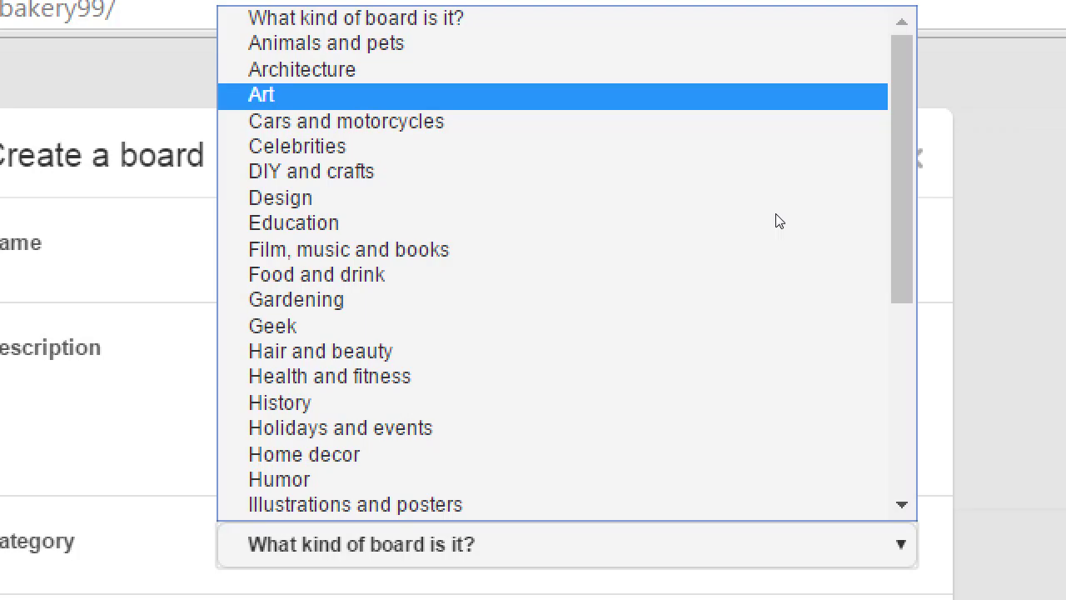
pyautogui.scroll(-5, 757, 217)
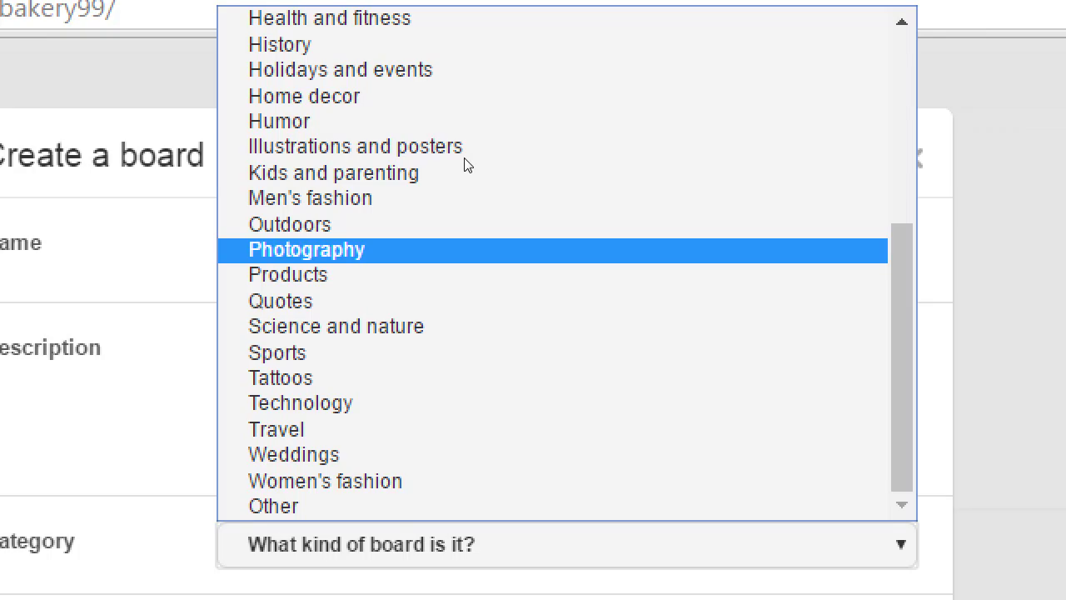
pyautogui.scroll(5, 752, 95)
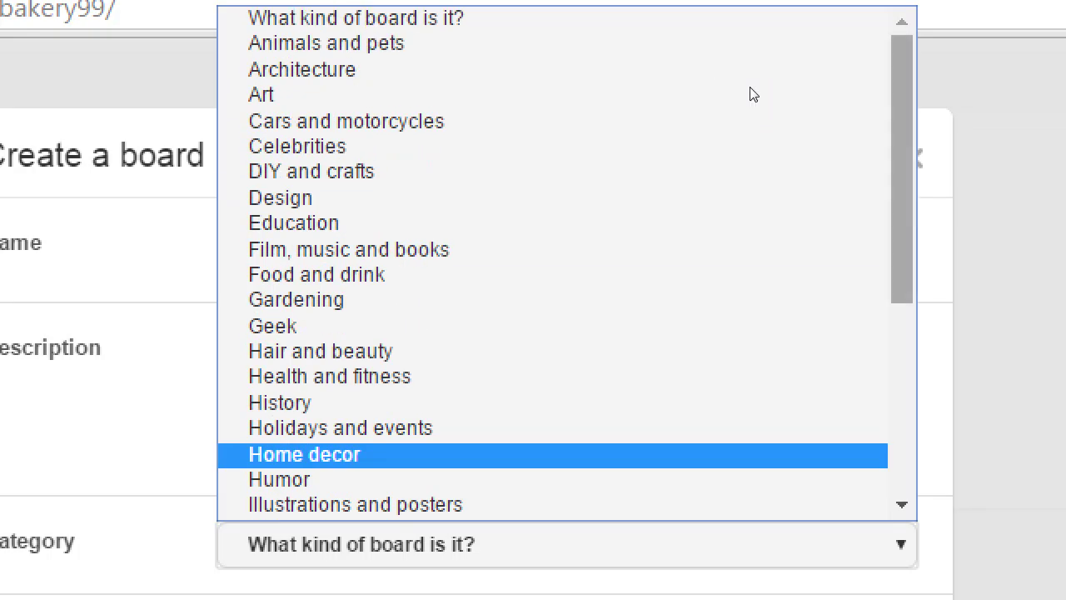
pyautogui.write('de')
pyautogui.press('Down')
pyautogui.press('Down')
pyautogui.press('Down')
pyautogui.press('Return')
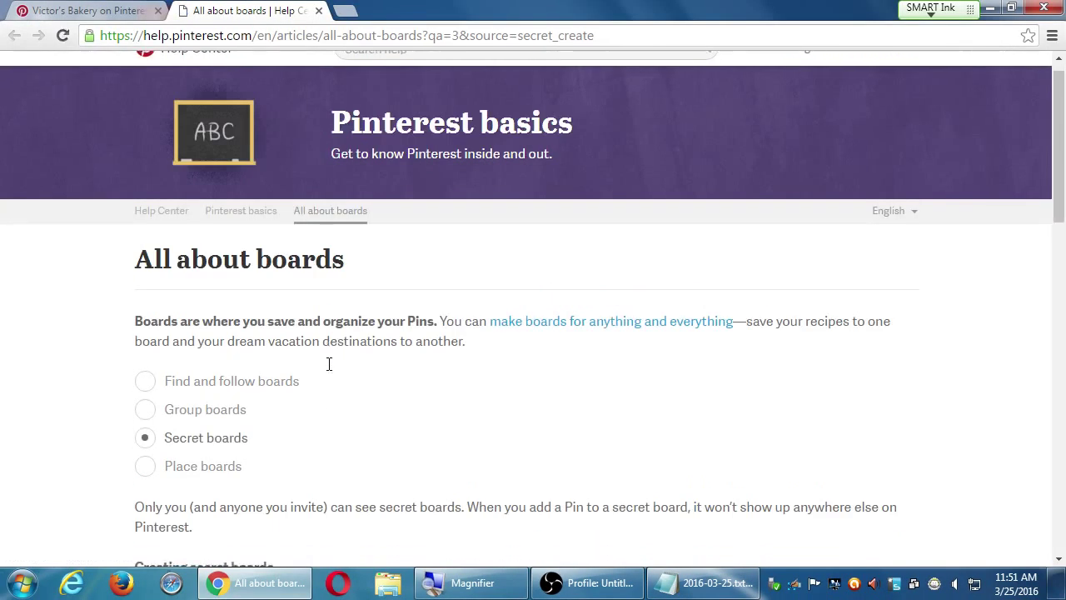
# Scroll the All about boards help article down to its Secret boards section
pyautogui.scroll(-2, 393, 328)
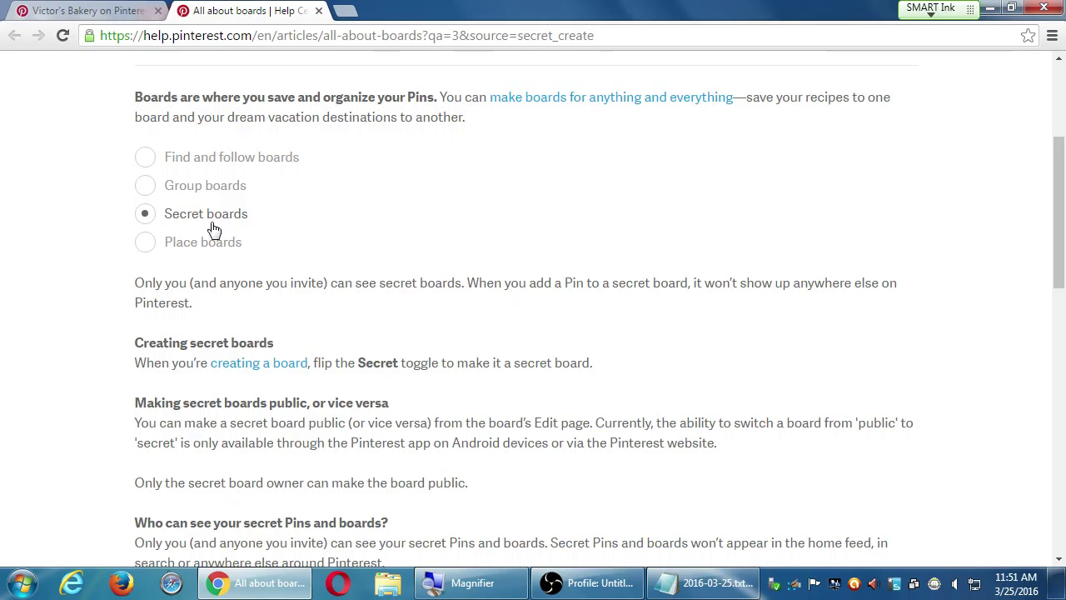
# Show the Group boards explanation, then return to the Victor's Bakery profile tab
pyautogui.click(207, 193)
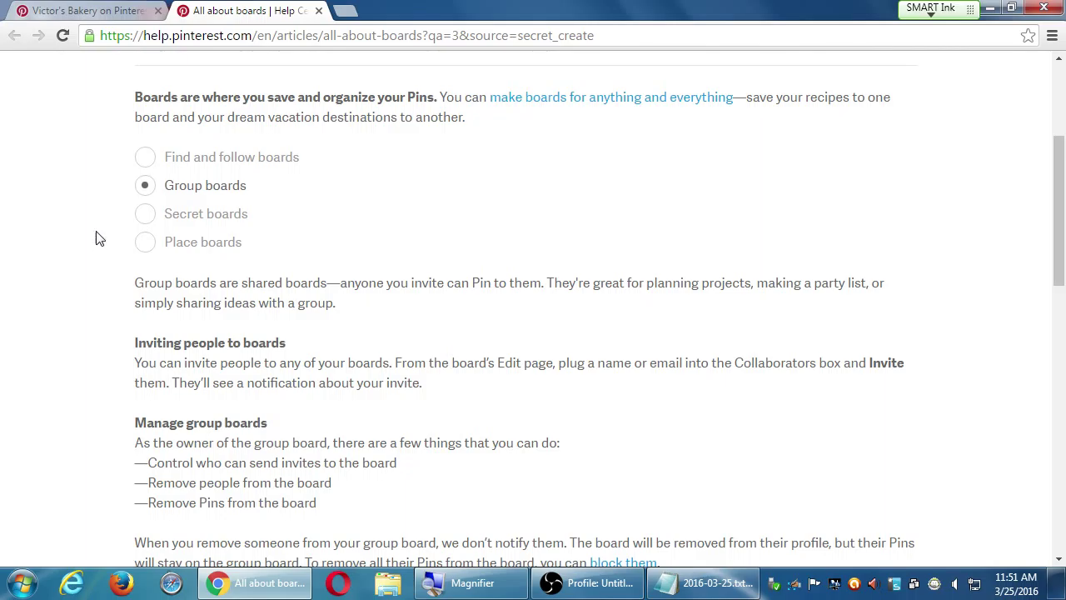
pyautogui.click(67, 10)
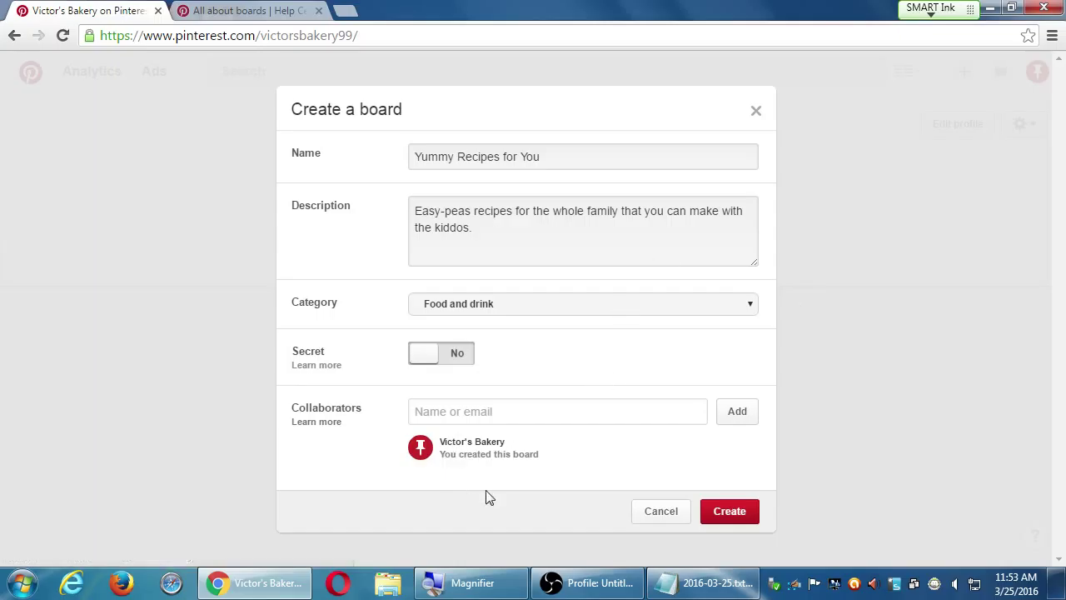
# Restart the board form and fill the name 'Yummy Recipes for You' from the suggestion
pyautogui.click(481, 457)
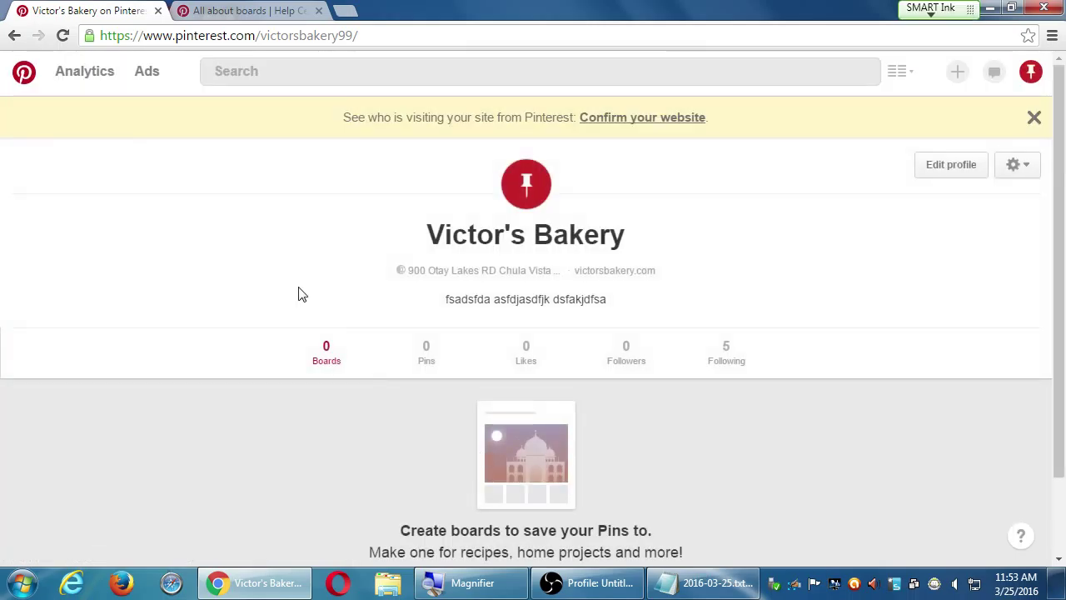
pyautogui.scroll(-1, 350, 307)
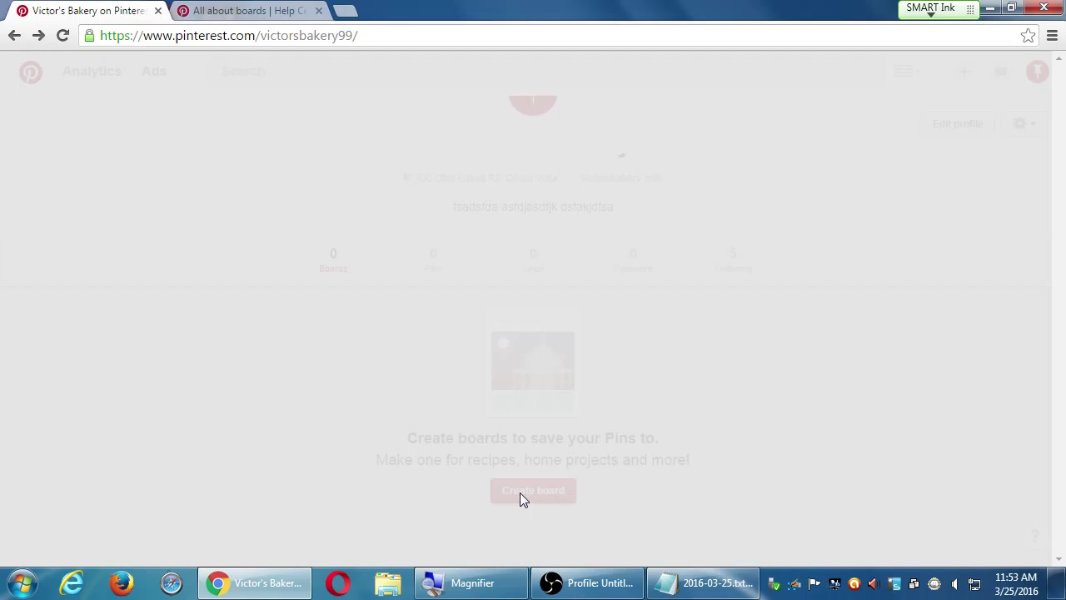
pyautogui.click(518, 490)
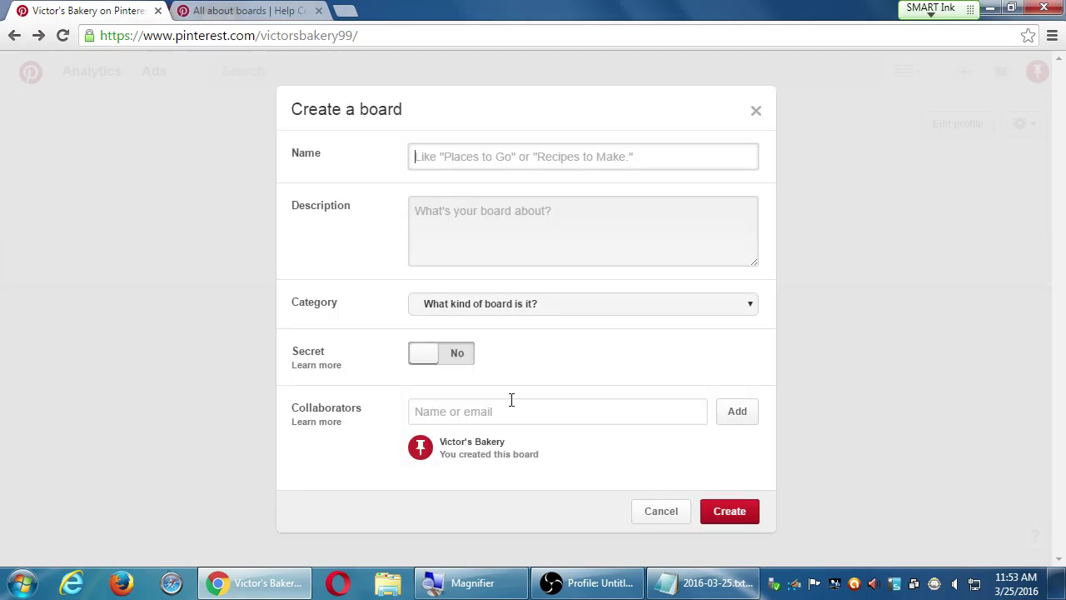
pyautogui.click(487, 159)
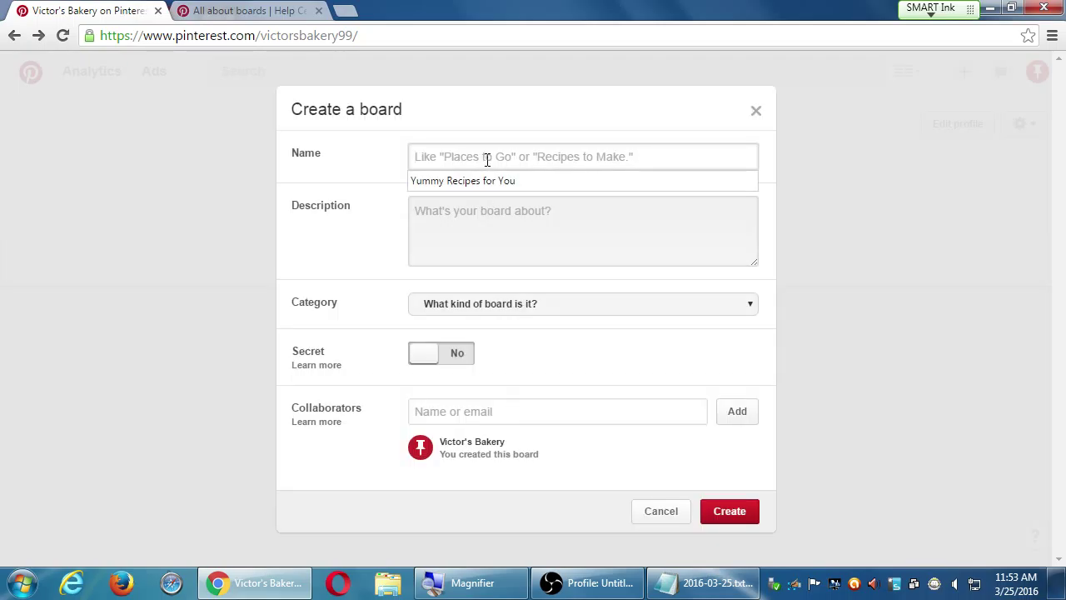
pyautogui.press('Down')
pyautogui.press('Return')
pyautogui.press('Tab')
# Describe the board as 'Stuff' and set its category to Food and drink
pyautogui.write('f')
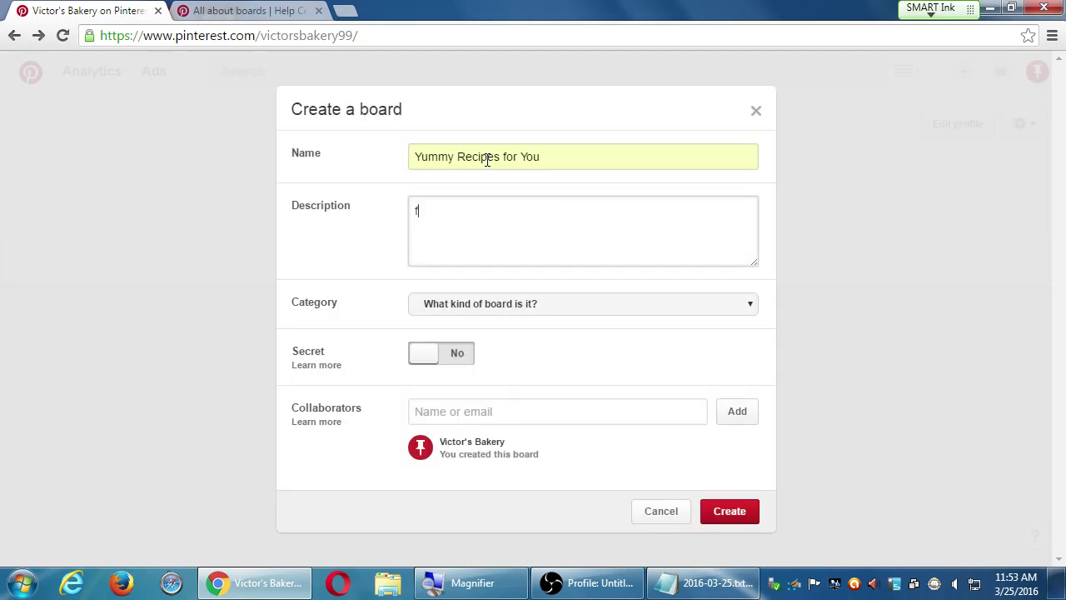
pyautogui.press('BackSpace')
pyautogui.write('Stuff')
pyautogui.click(606, 305)
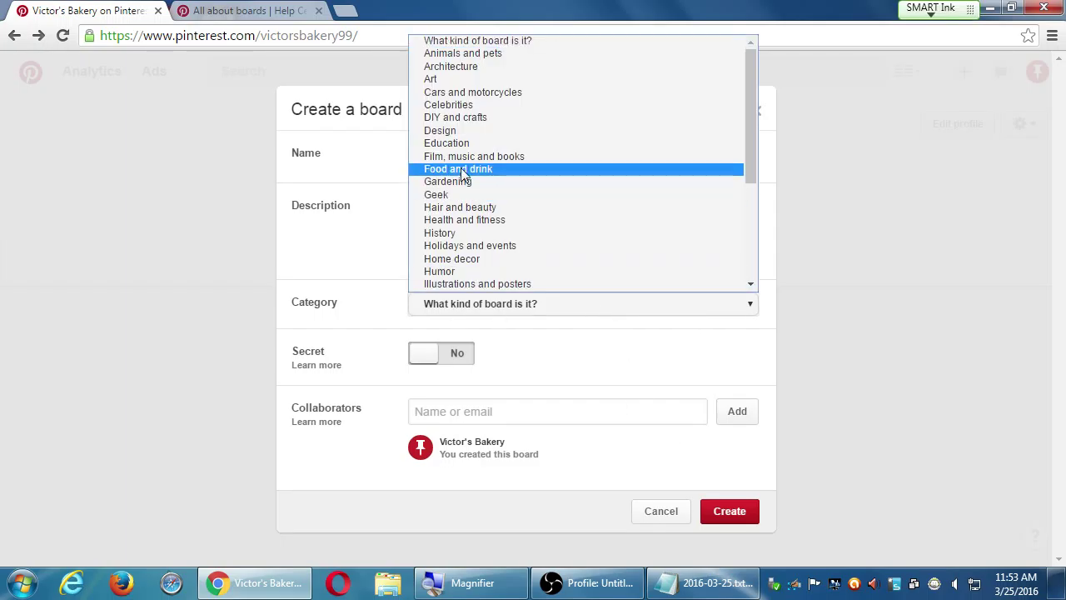
pyautogui.click(465, 173)
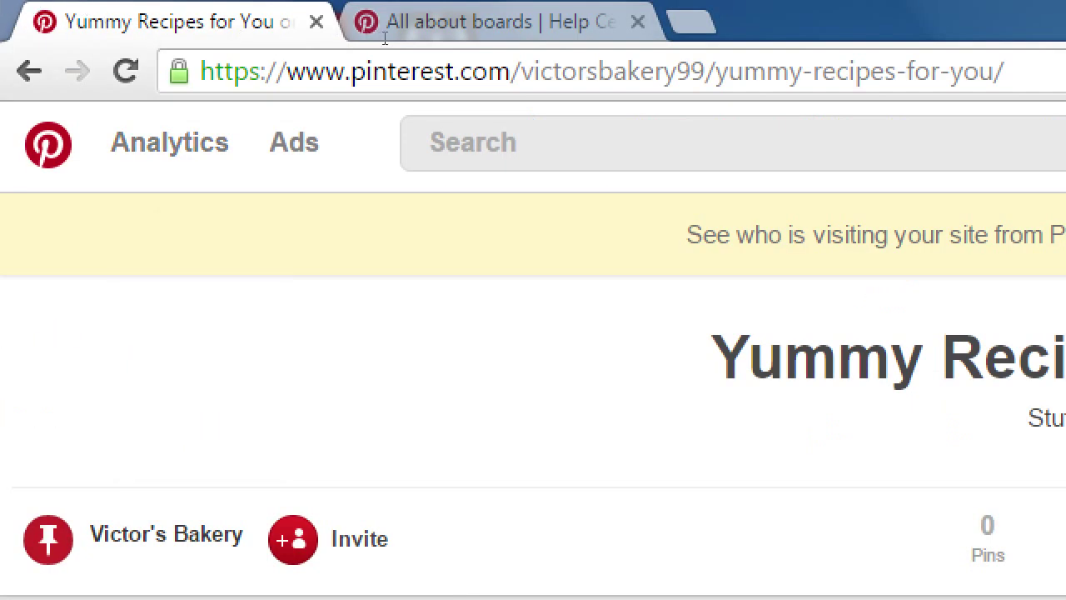
pyautogui.click(410, 39)
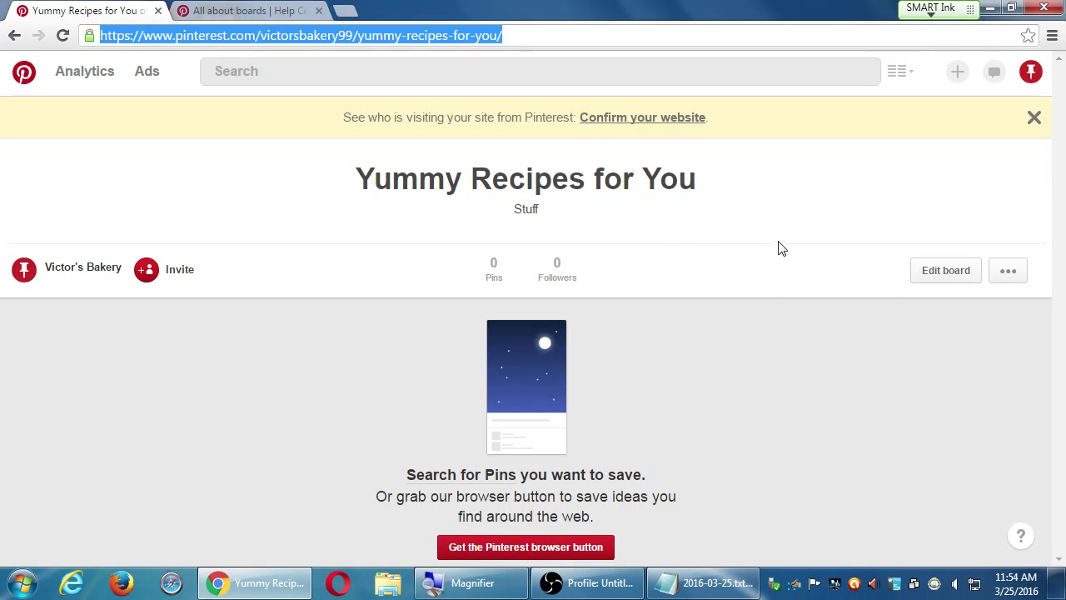
pyautogui.click(279, 35)
pyautogui.moveTo(261, 35); pyautogui.dragTo(564, 37)
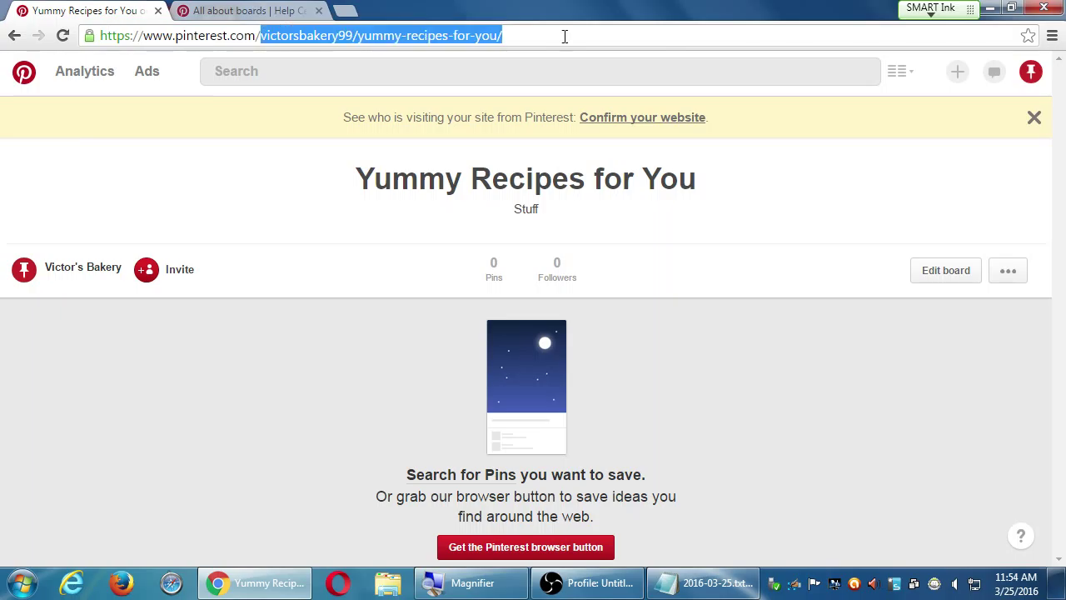
pyautogui.write('mosher13')
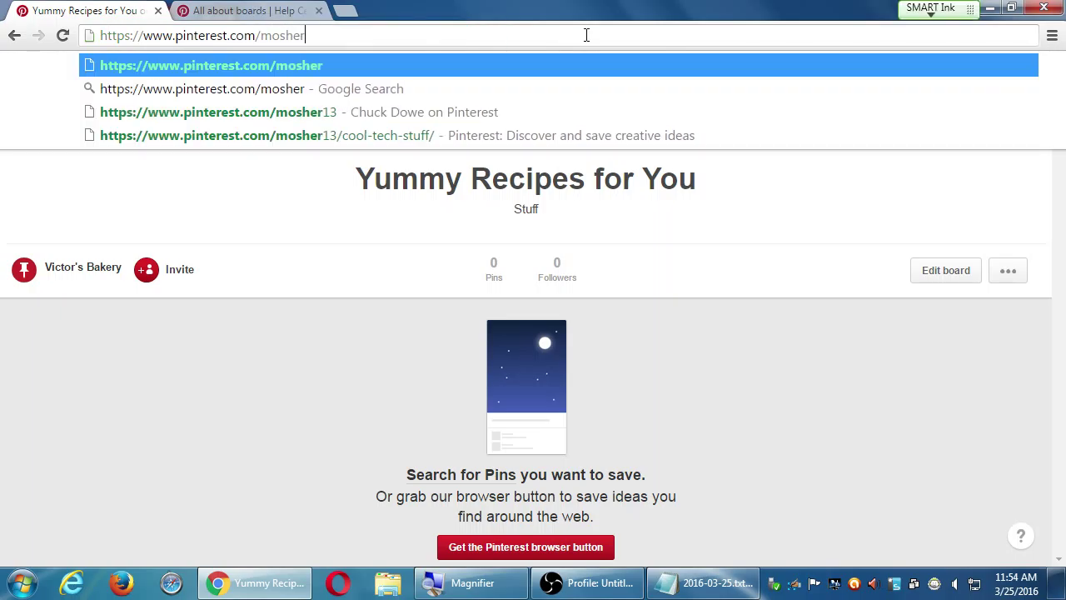
pyautogui.press('Return')
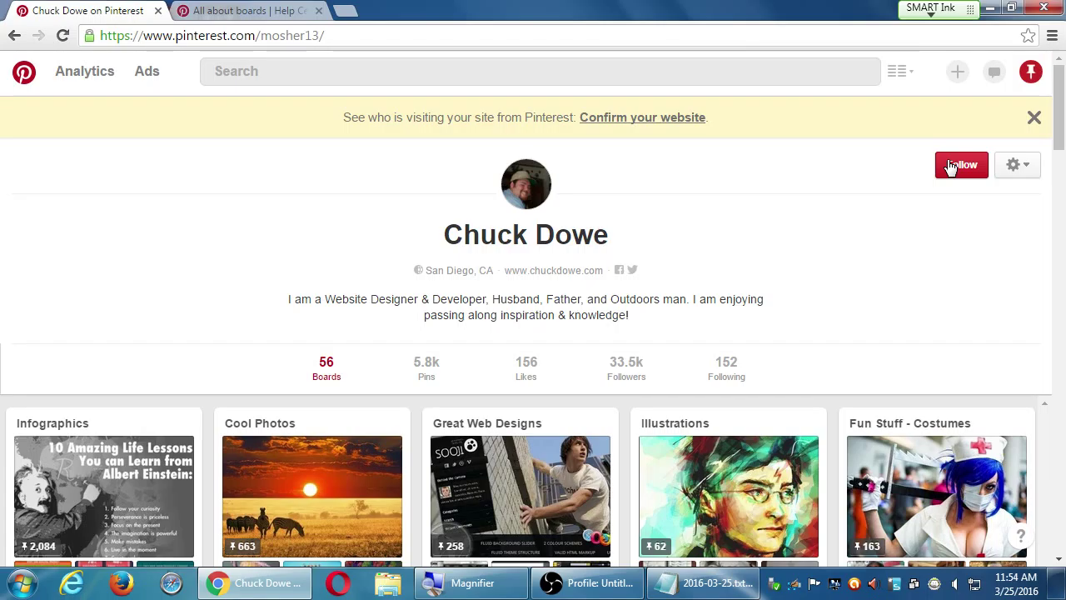
pyautogui.scroll(-4, 633, 238)
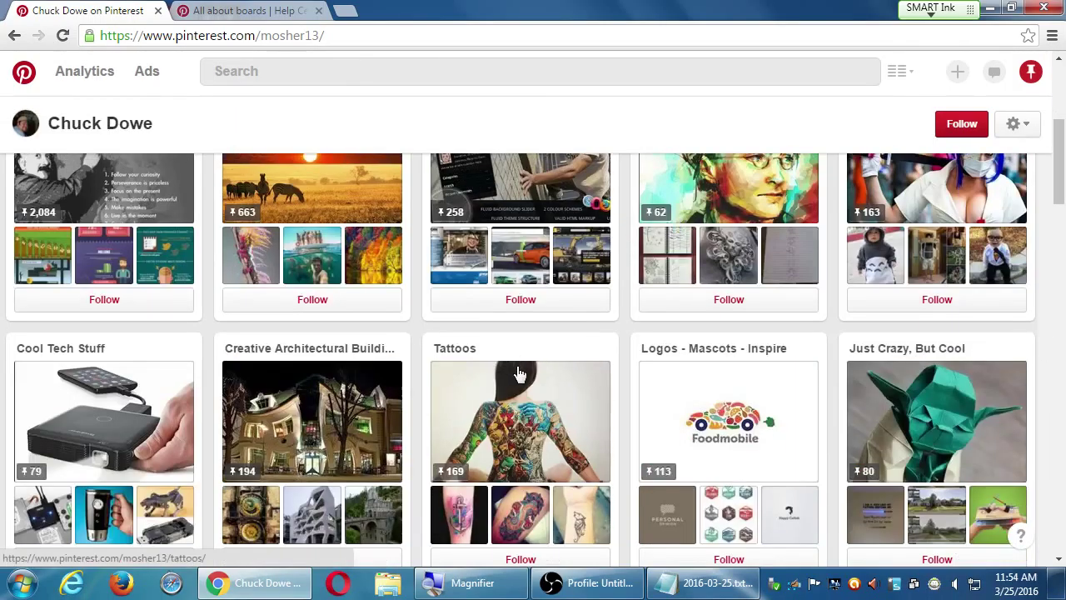
pyautogui.scroll(5, 488, 369)
pyautogui.scroll(-1, 433, 350)
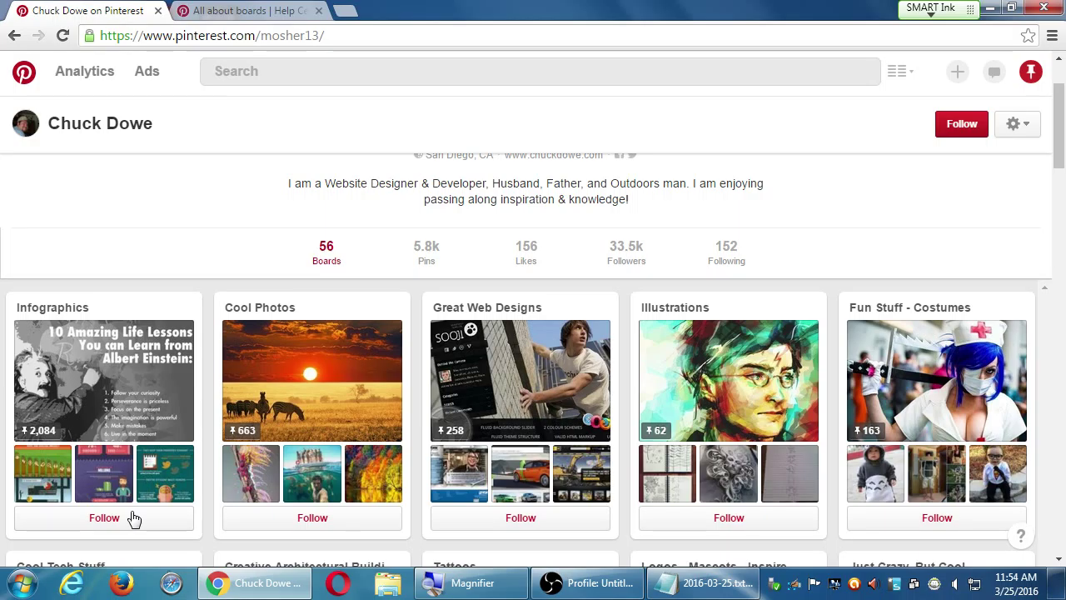
pyautogui.hotkey('alt', 'Left')
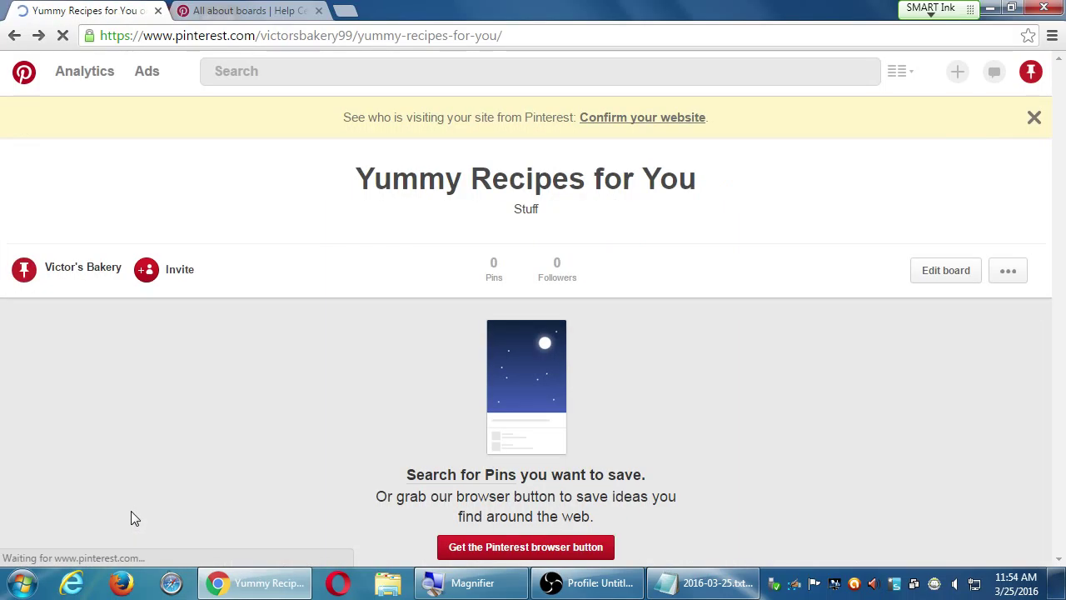
# Go to My profile, which now lists the Yummy Recipes for You board with 0 pins
pyautogui.moveTo(400, 191); pyautogui.dragTo(635, 208)
pyautogui.click(642, 204)
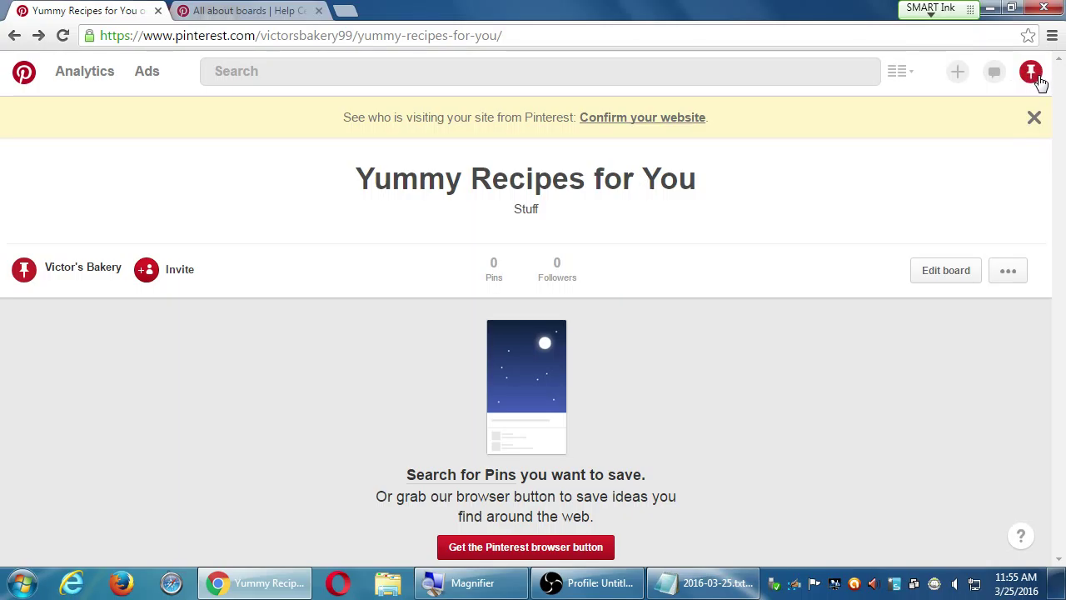
pyautogui.moveTo(1033, 76)
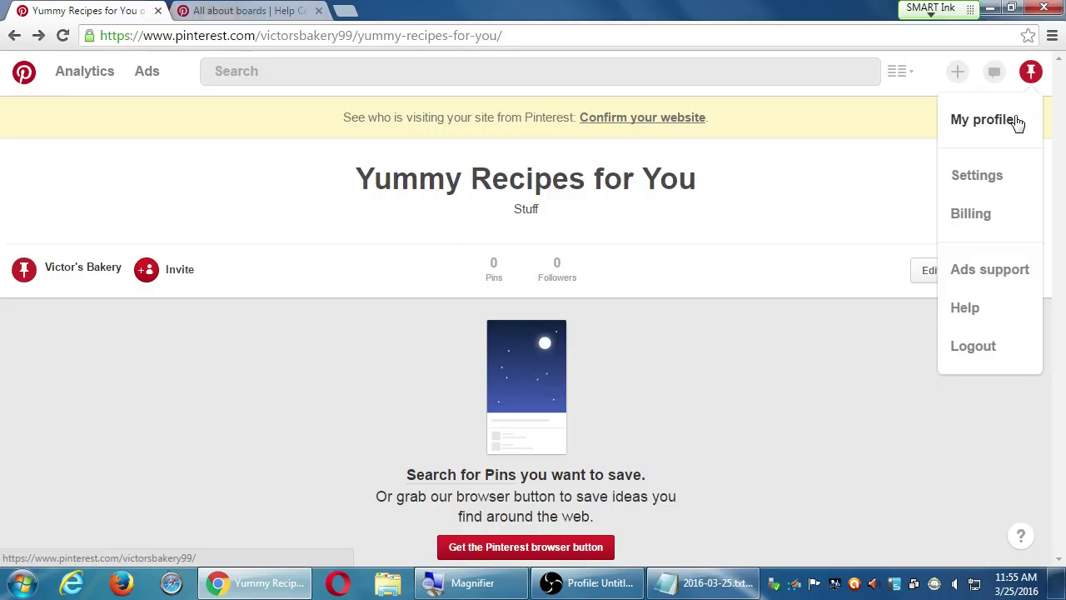
pyautogui.click(1014, 120)
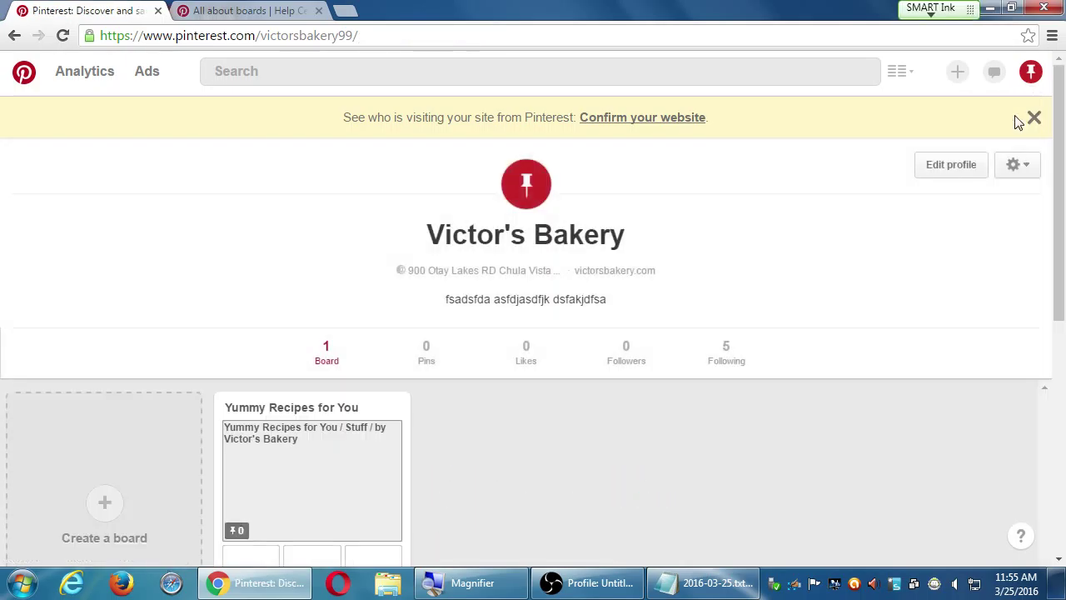
pyautogui.scroll(-2, 842, 335)
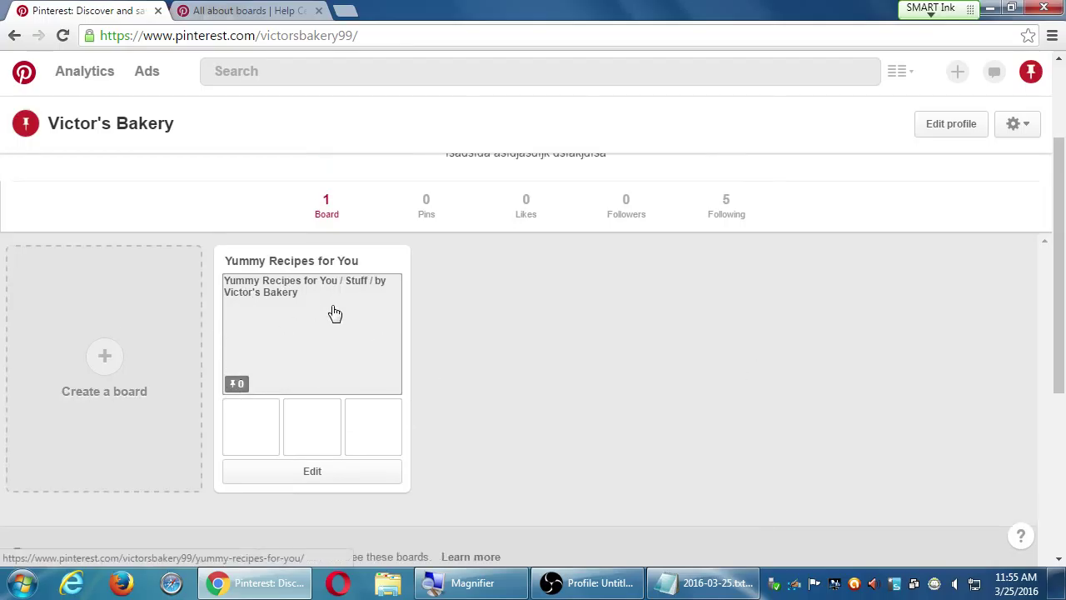
# Name a second board 'Sinful Chocolate' with description 'All our best pins about what you love: CHOCOLATE'
pyautogui.click(85, 374)
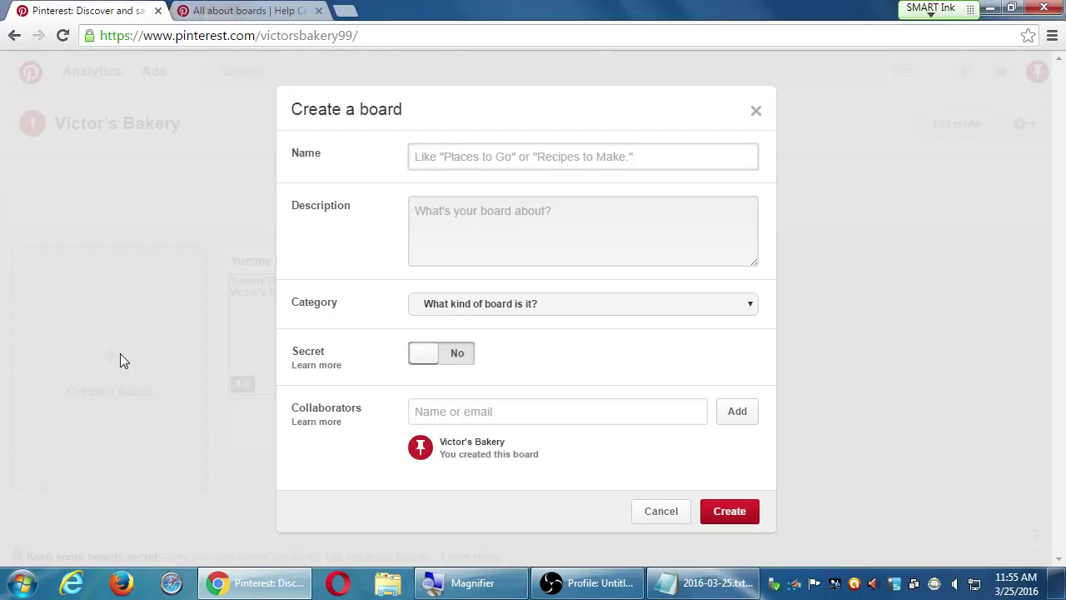
pyautogui.write('Sins')
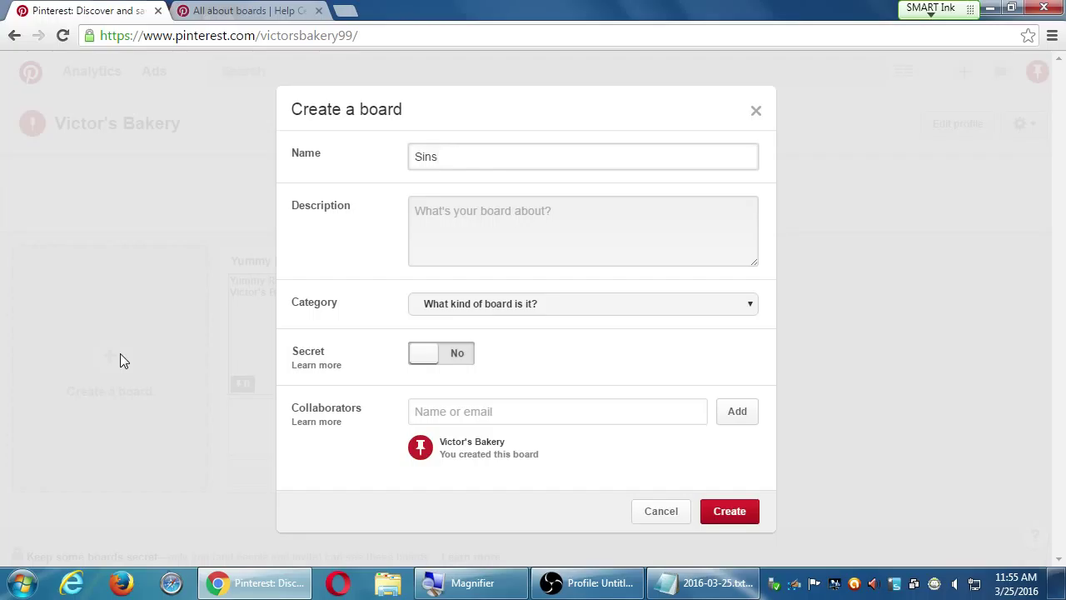
pyautogui.press('BackSpace')
pyautogui.write('ful Chocolate')
pyautogui.press('Tab')
pyautogui.write('All ou')
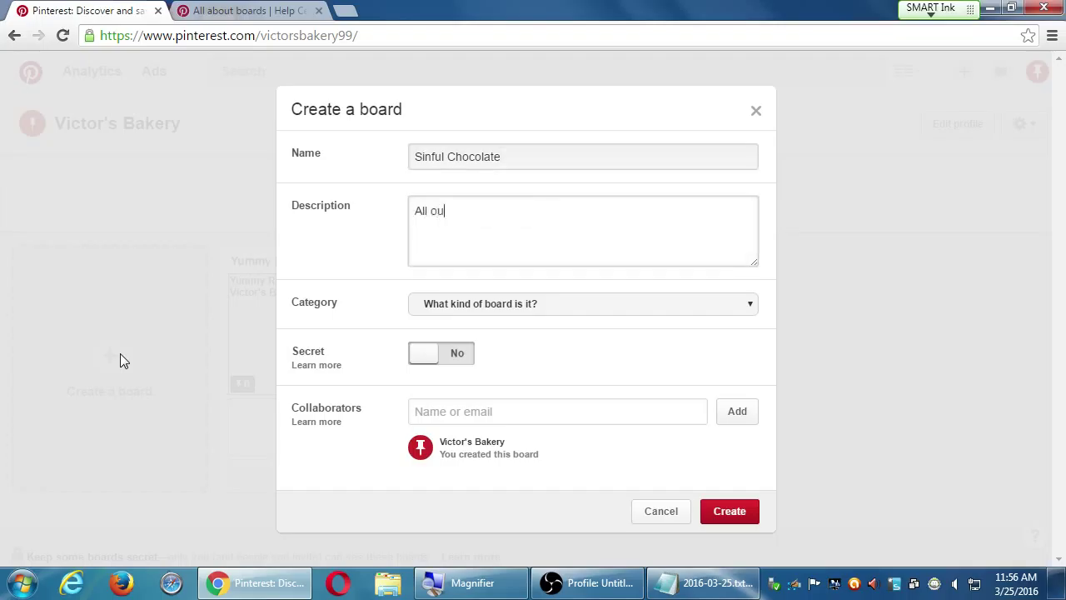
pyautogui.write('r best pins about ch')
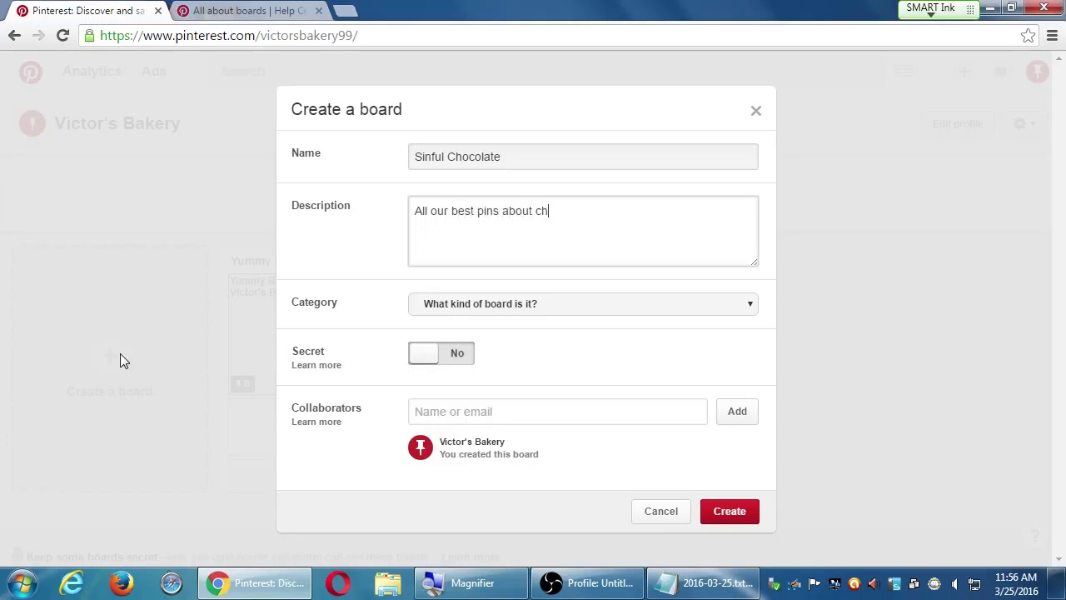
pyautogui.press('BackSpace')
pyautogui.press('BackSpace')
pyautogui.write('what you love: CHOCOLATE')
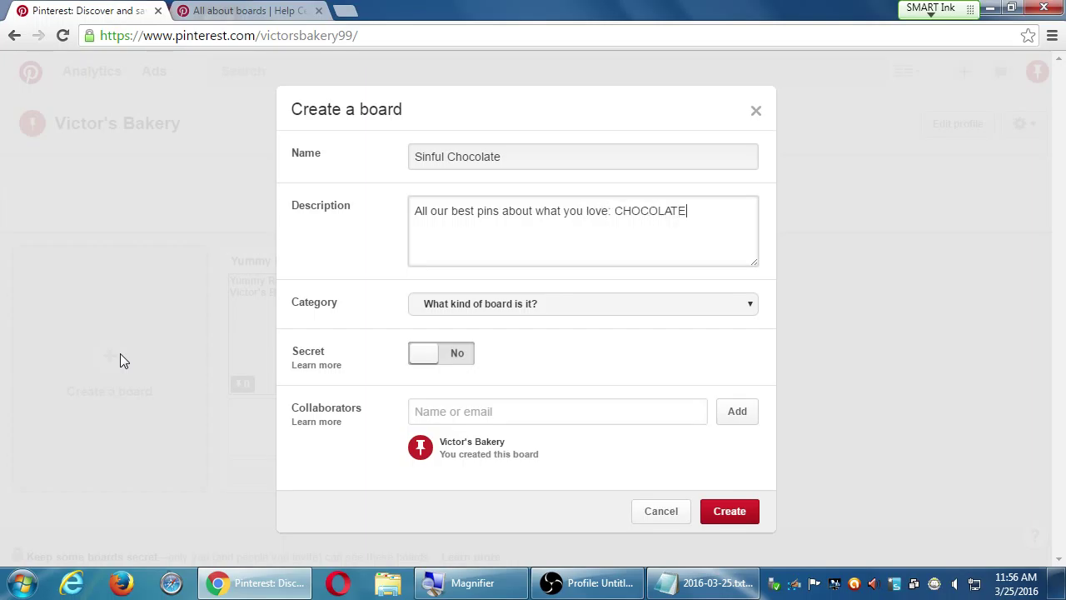
# Set the Sinful Chocolate board's category to Food and drink and create it
pyautogui.click(435, 307)
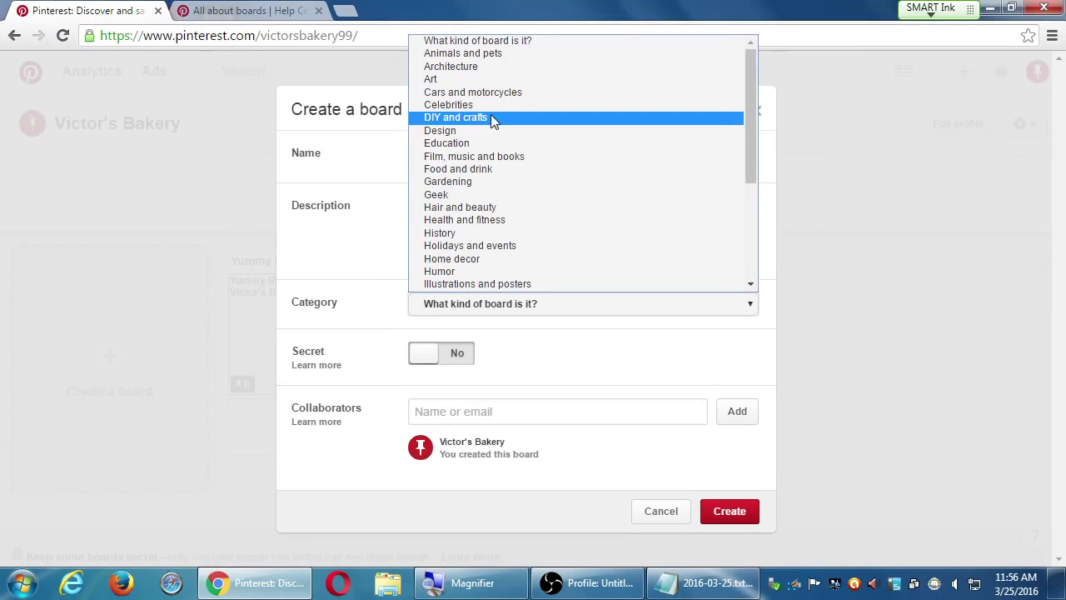
pyautogui.click(472, 329)
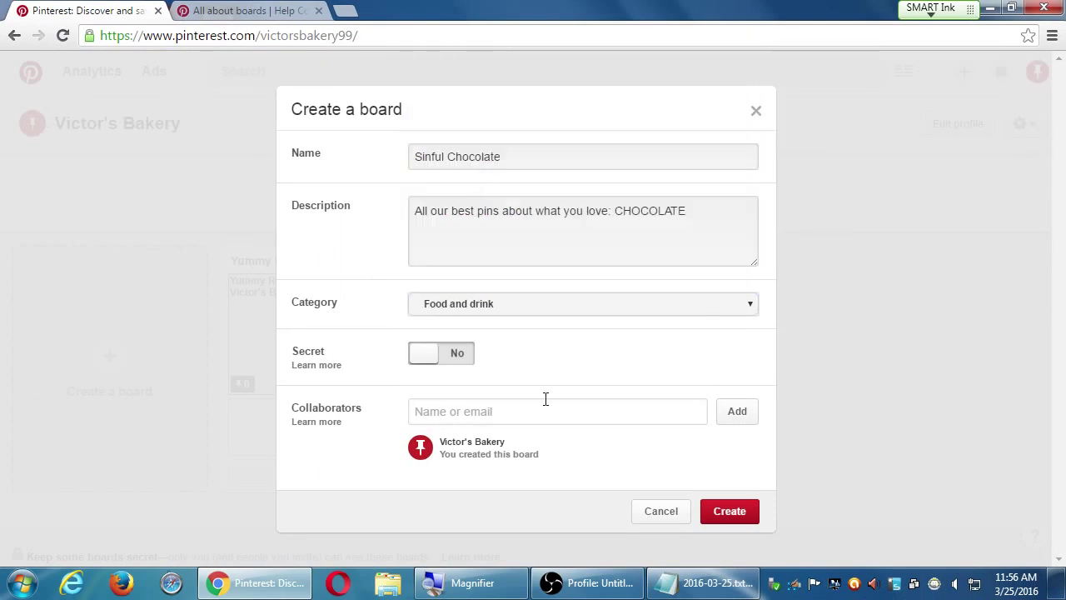
pyautogui.click(754, 517)
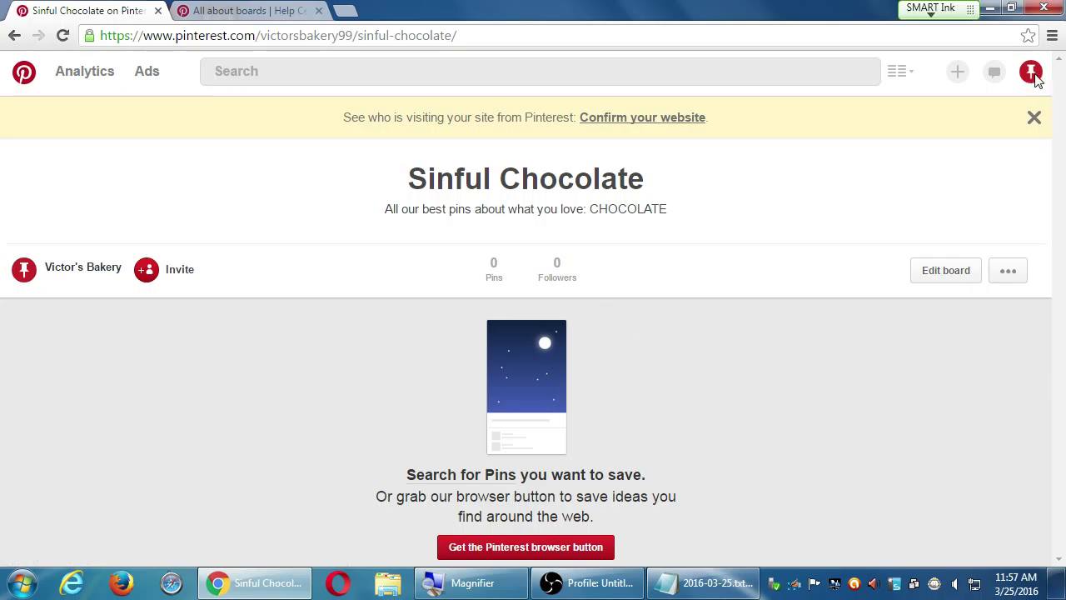
pyautogui.click(1031, 72)
pyautogui.click(983, 120)
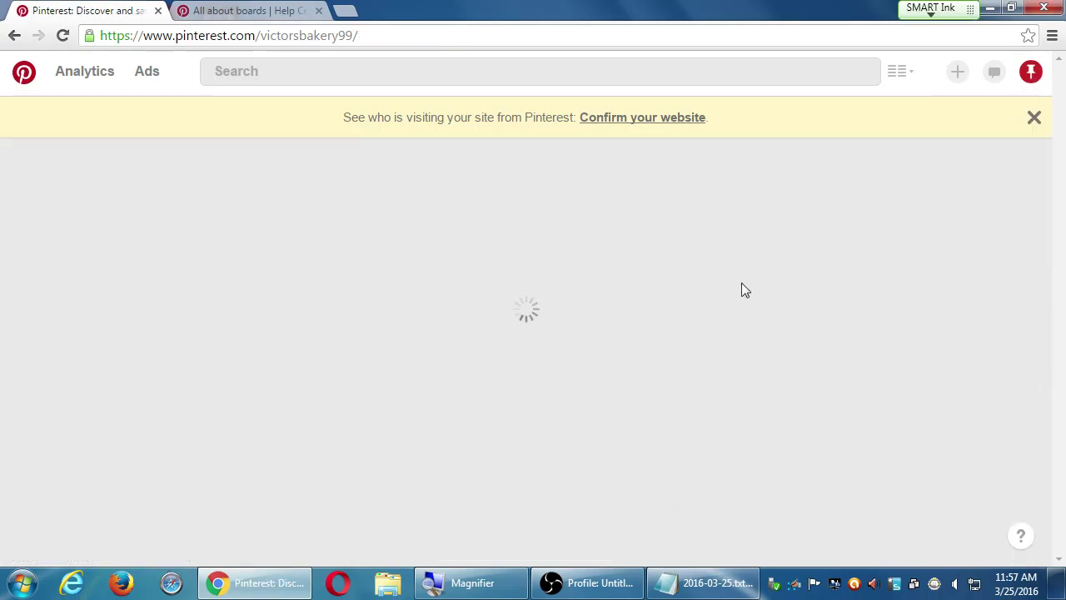
pyautogui.scroll(-4, 680, 400)
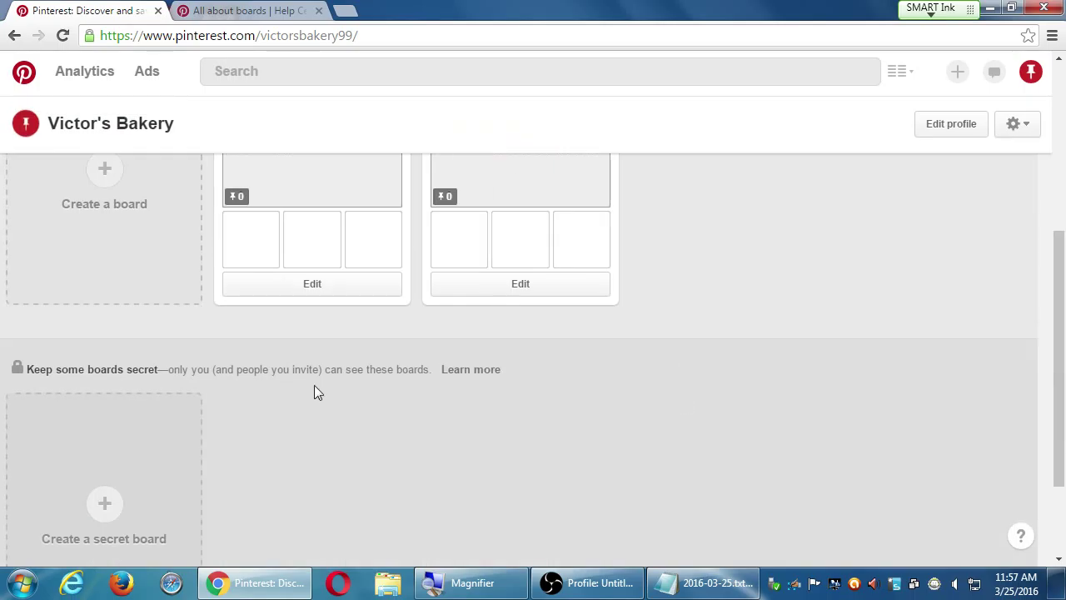
pyautogui.scroll(2, 366, 367)
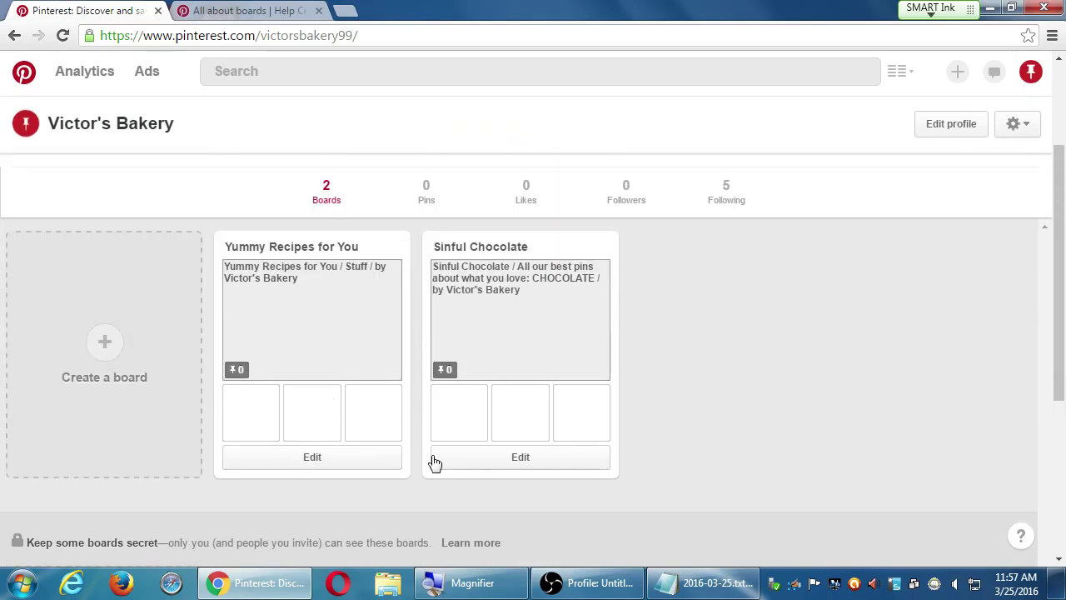
pyautogui.click(478, 462)
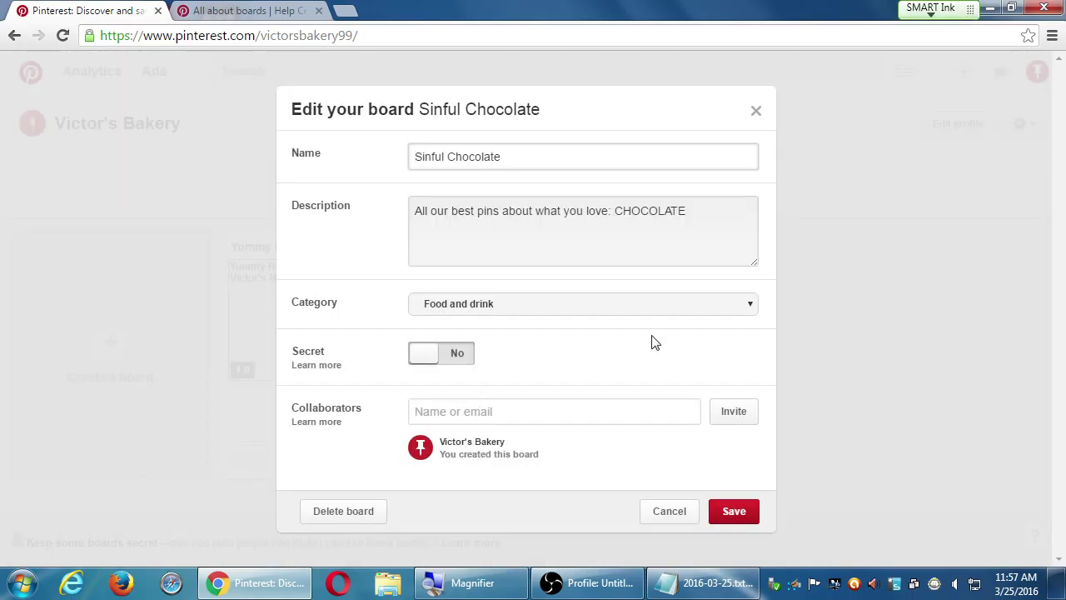
pyautogui.click(757, 111)
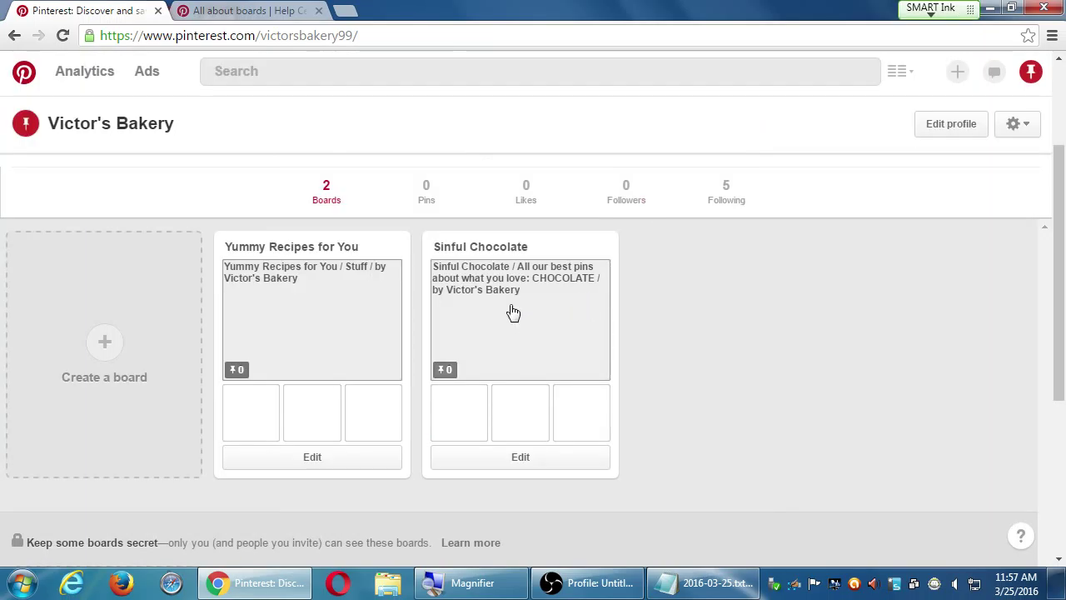
pyautogui.click(510, 309)
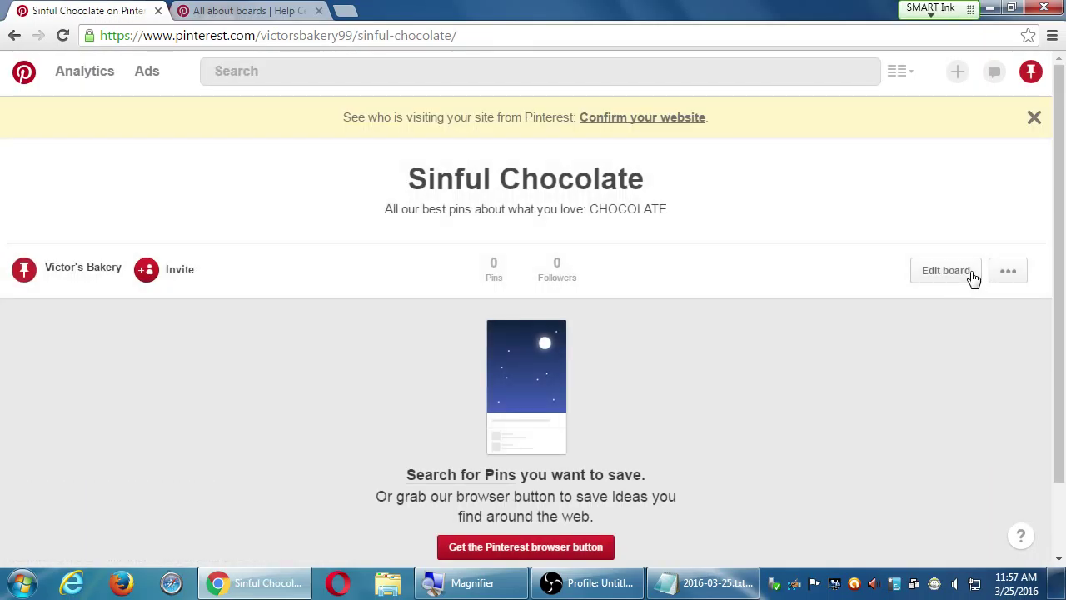
pyautogui.click(15, 36)
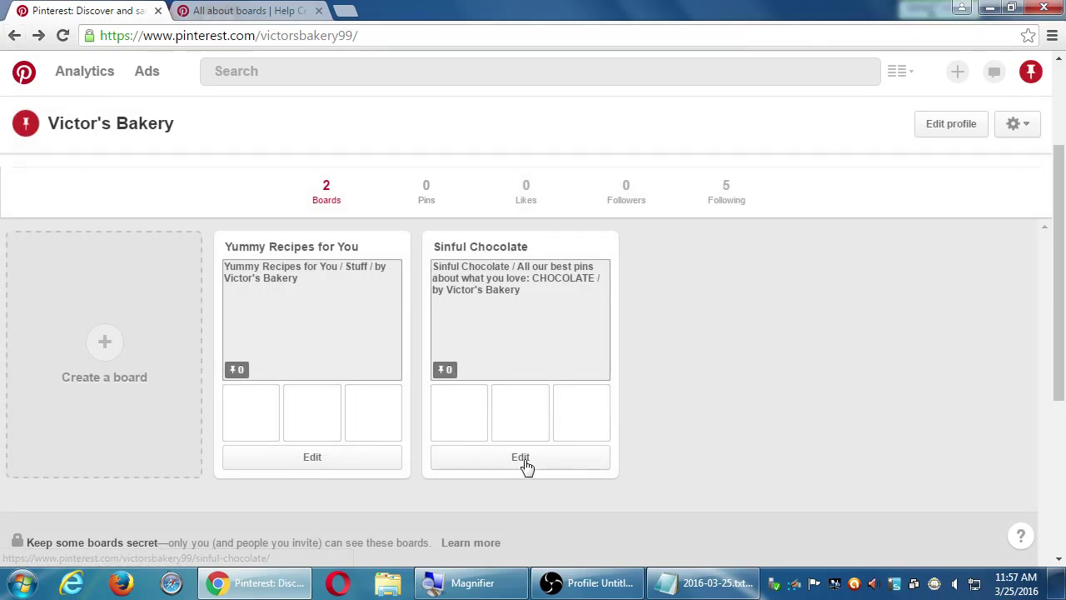
pyautogui.click(524, 459)
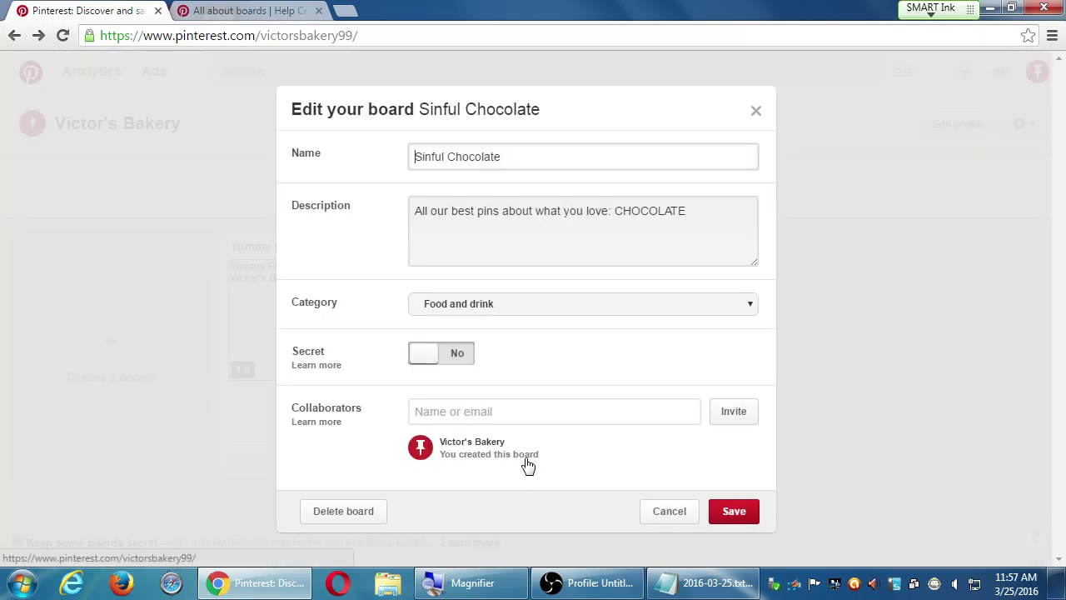
pyautogui.moveTo(465, 157); pyautogui.dragTo(509, 151)
pyautogui.click(510, 151)
pyautogui.moveTo(458, 216); pyautogui.dragTo(534, 218)
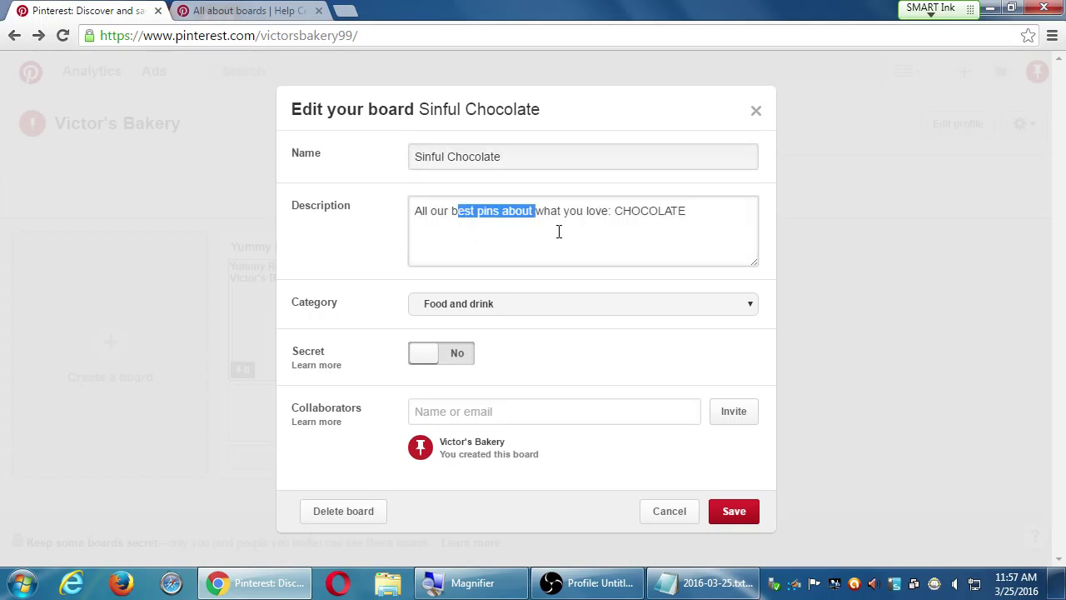
pyautogui.click(377, 549)
pyautogui.click(505, 310)
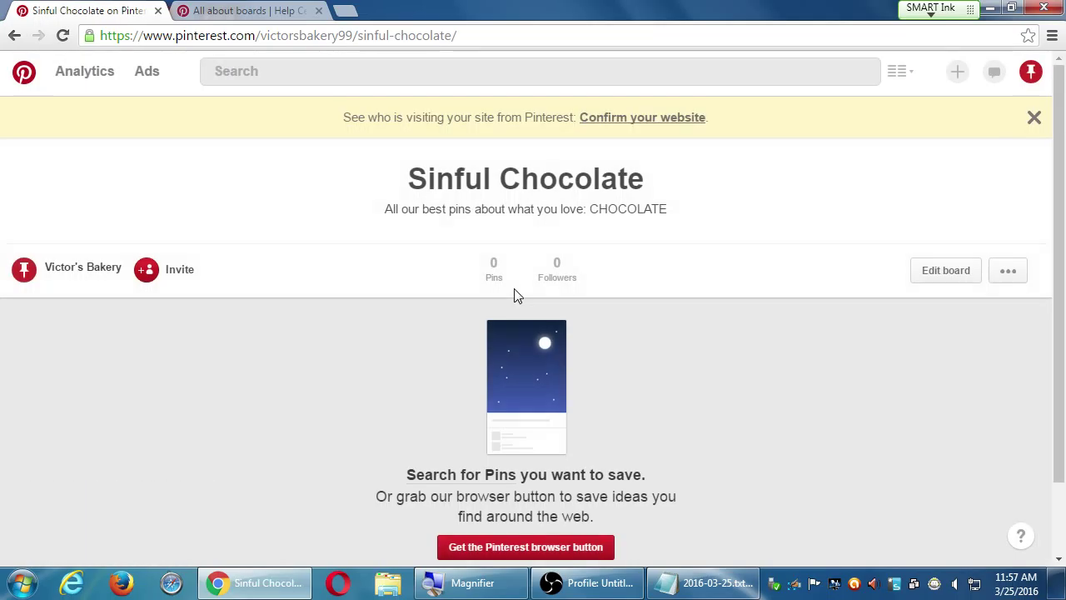
# Cancel out of the board settings and go to My profile showing both boards
pyautogui.click(924, 272)
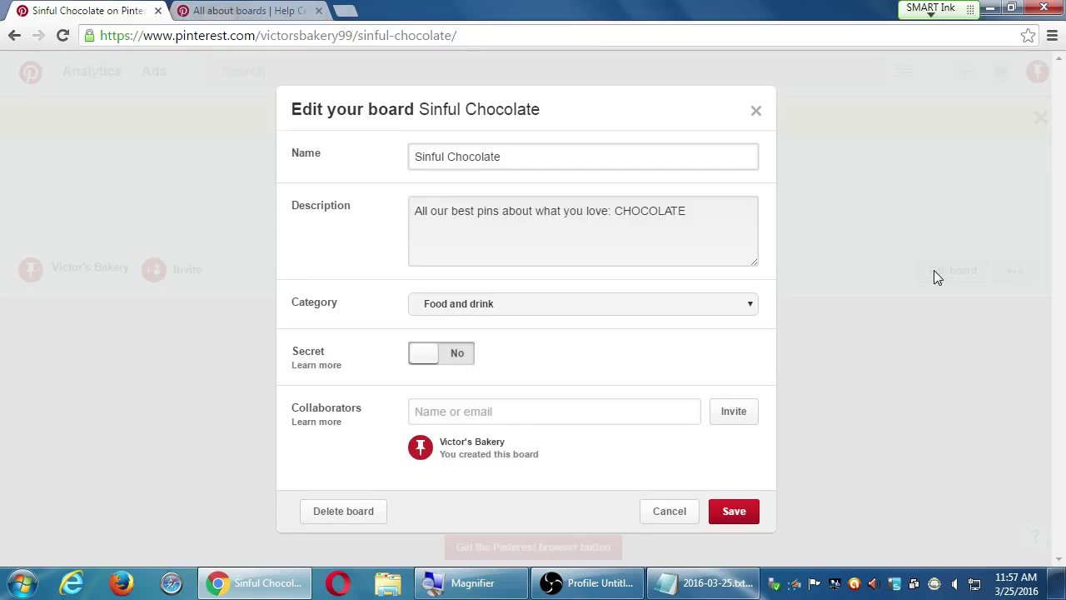
pyautogui.click(691, 509)
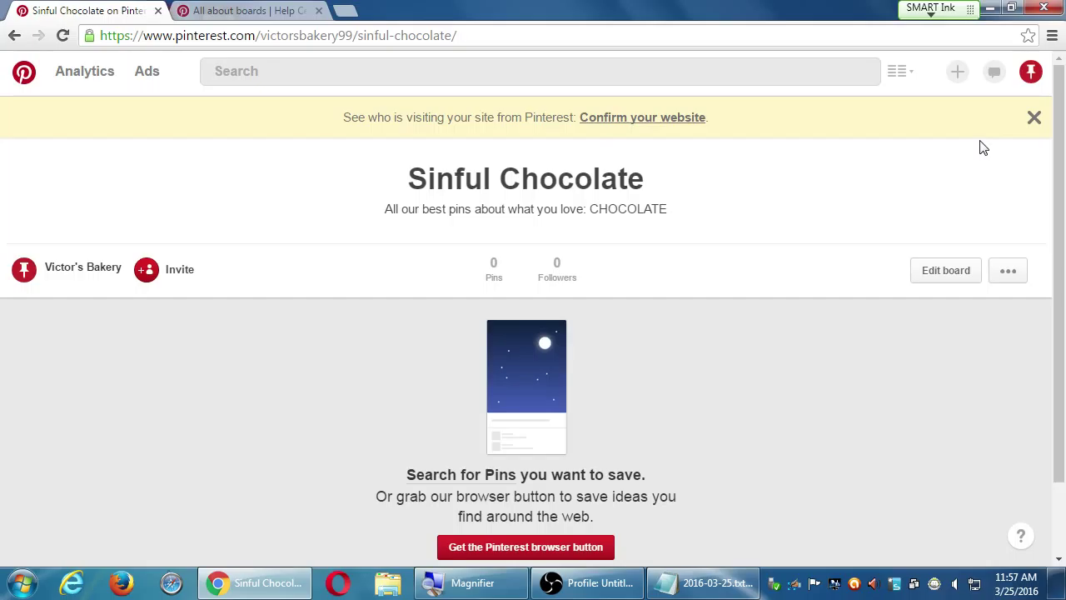
pyautogui.click(1030, 75)
pyautogui.click(1026, 118)
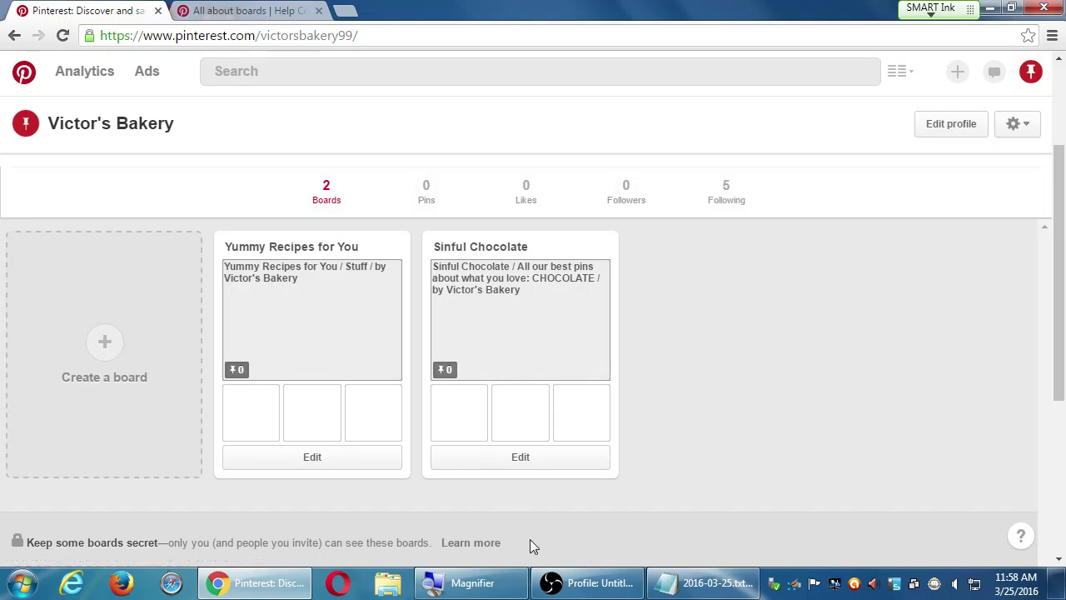
pyautogui.click(580, 587)
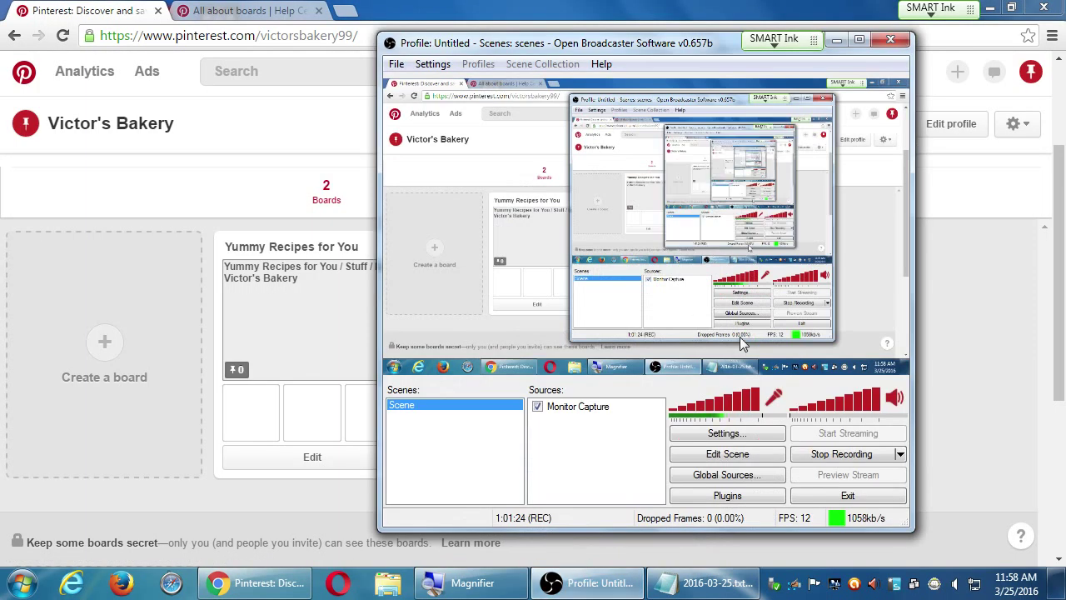